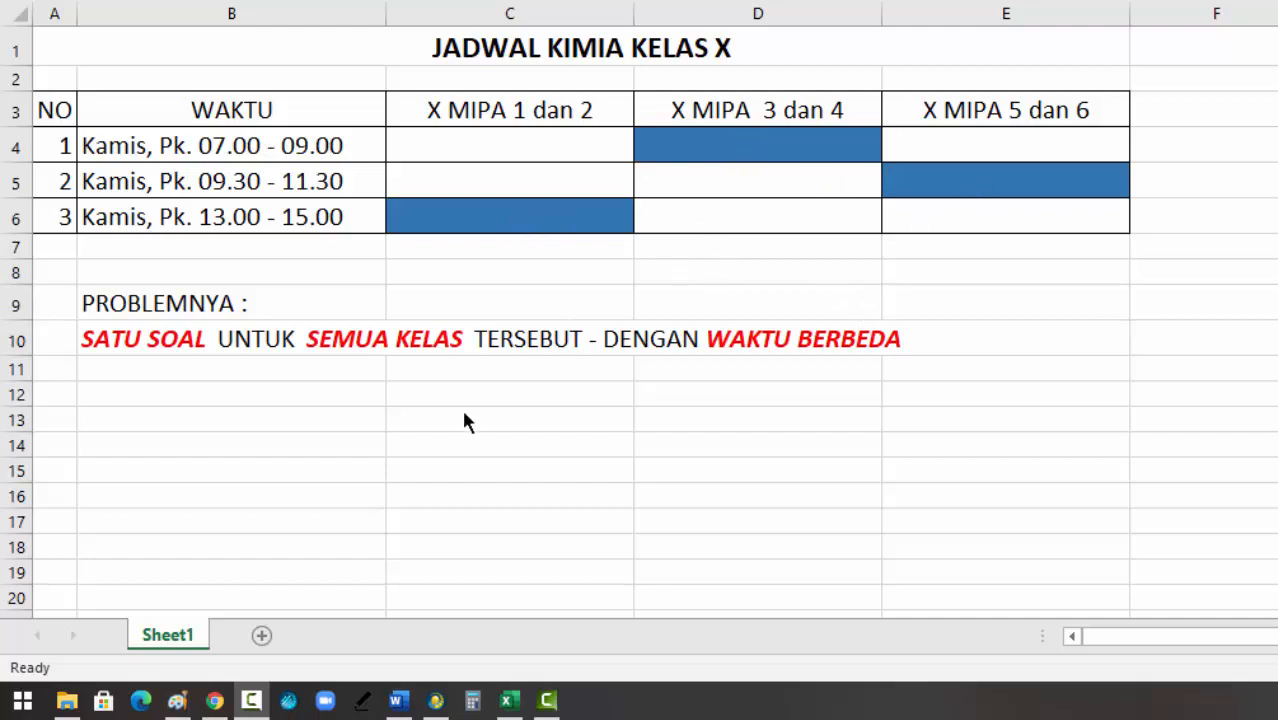
Switch to the Moodle course in the browser and open the settings of the SOAL PERCOBAAN quiz
left_click(214, 700)
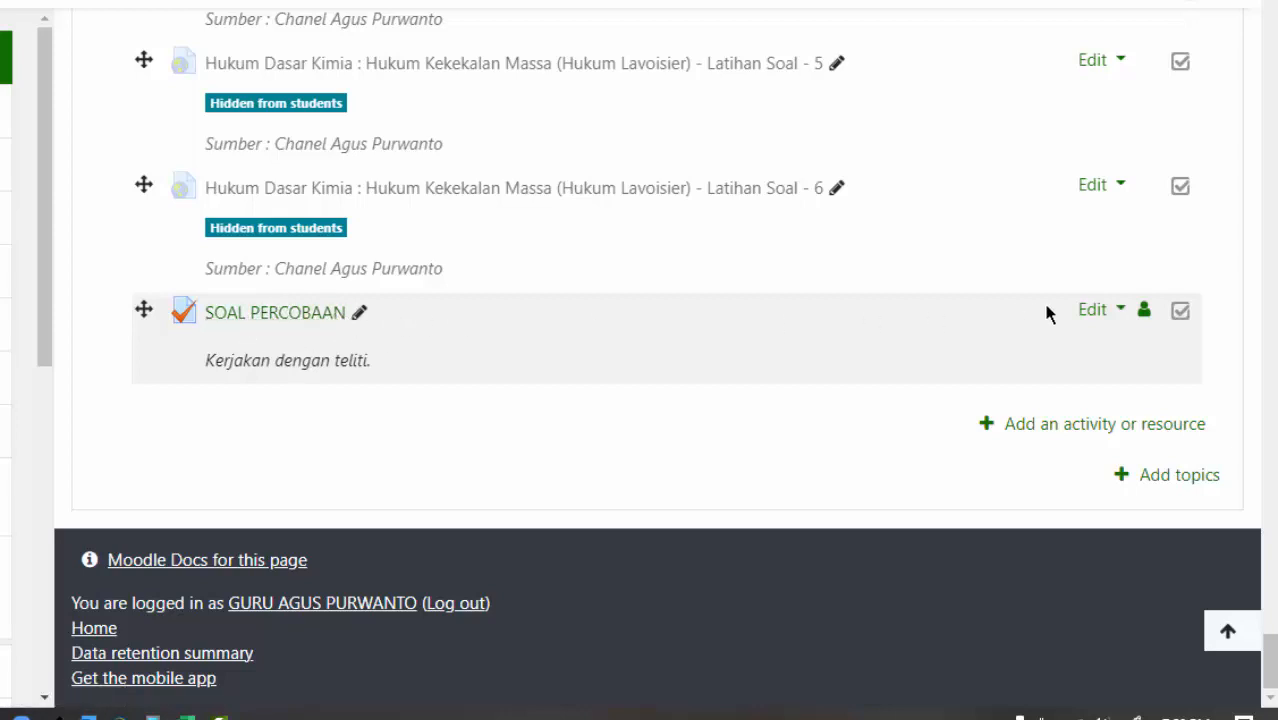
left_click(1120, 312)
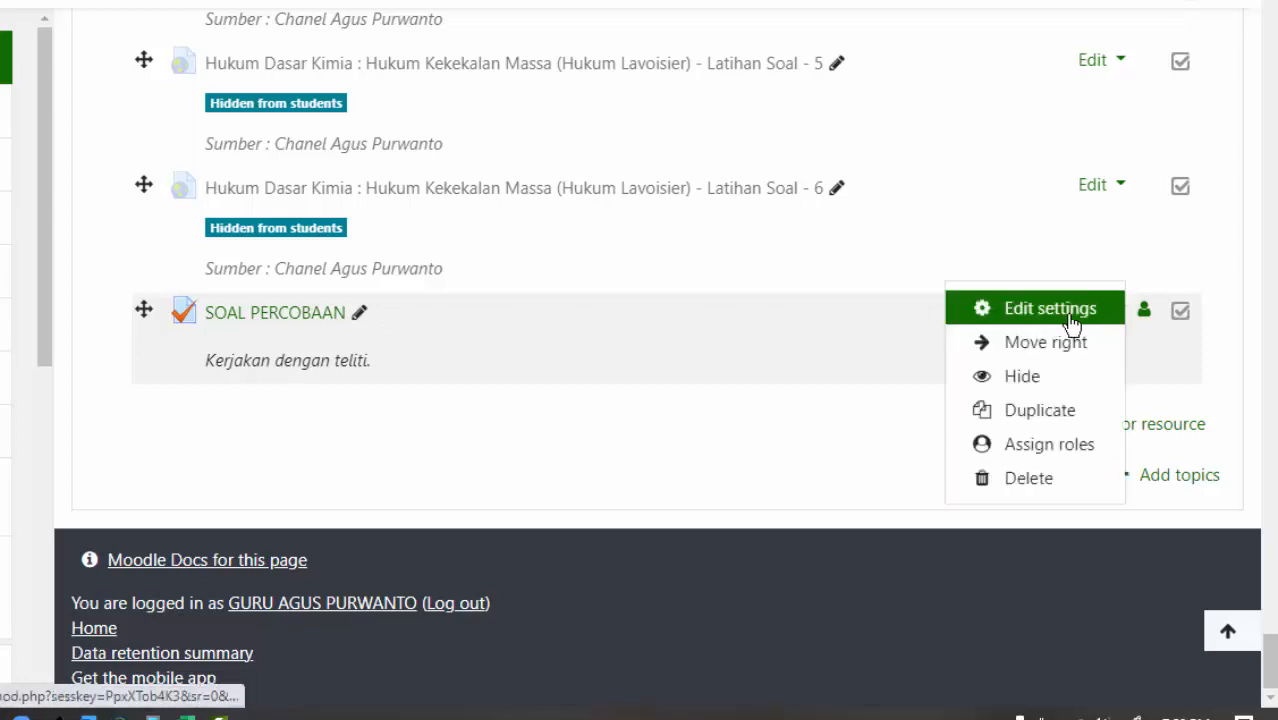
key("Escape")
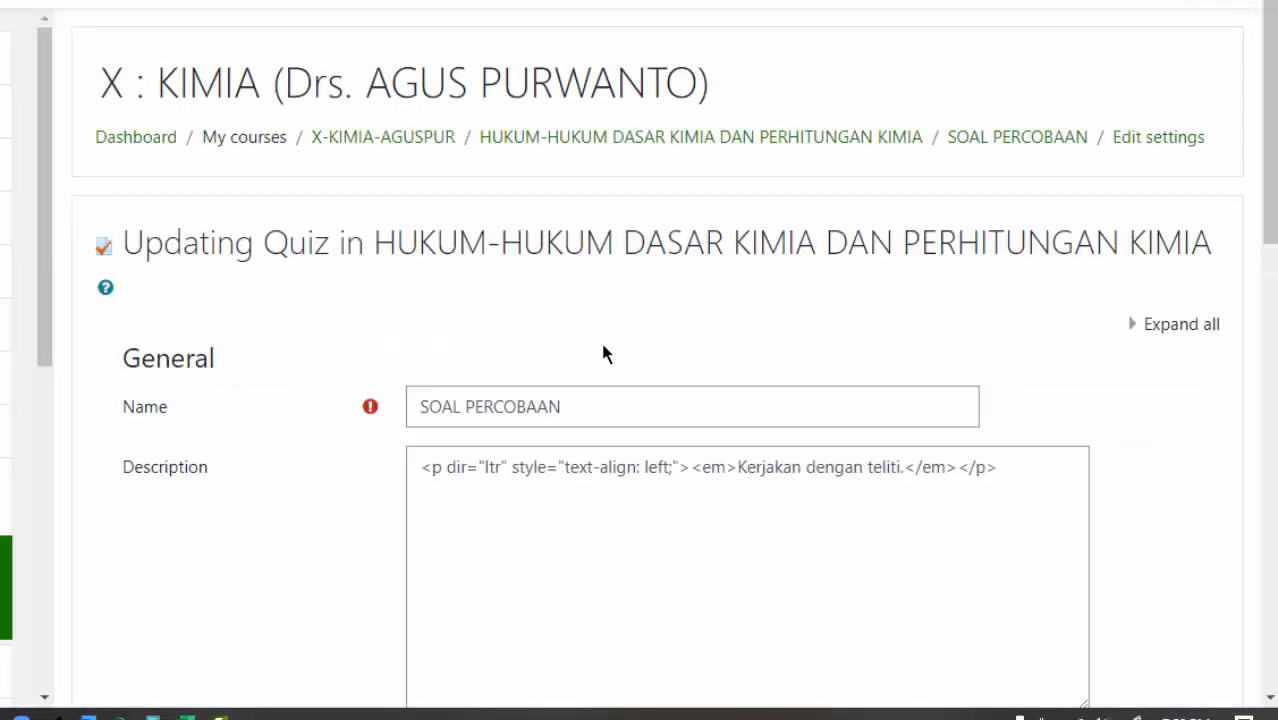
Enable the quiz's time limit in the Timing settings and set it to 90 minutes
scroll(610, 355, "down", 2)
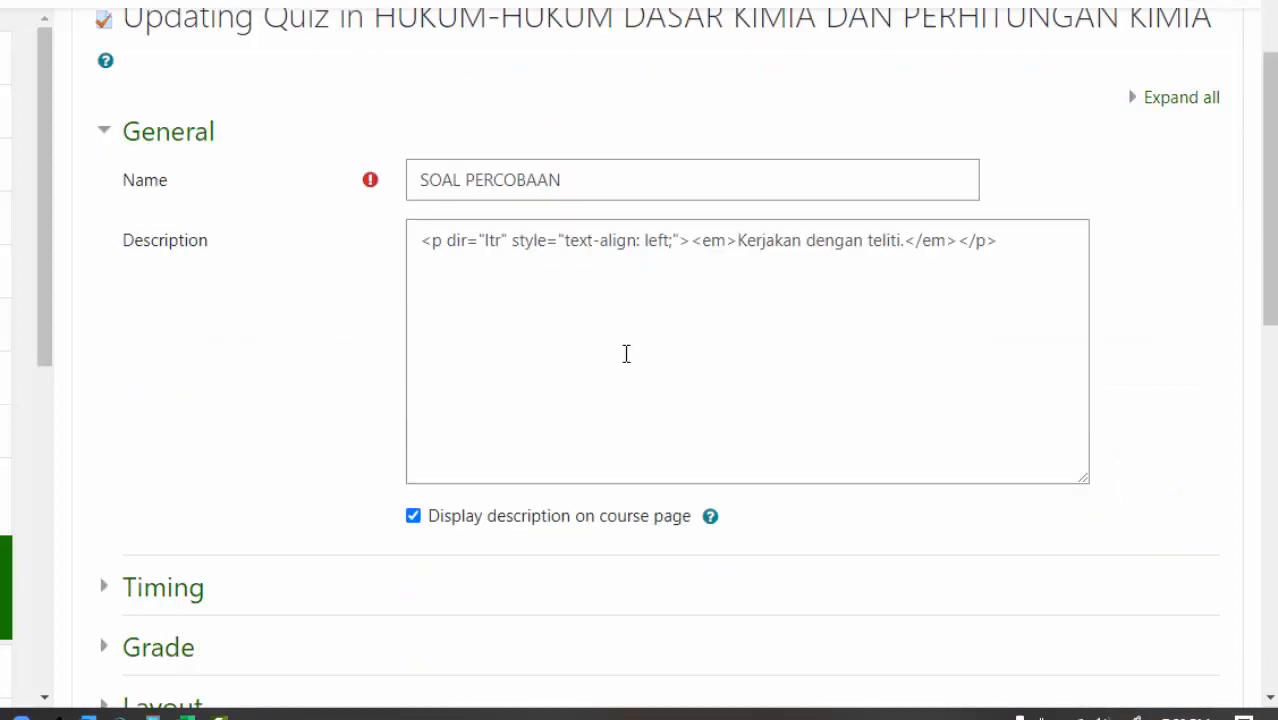
scroll(626, 354, "down", 2)
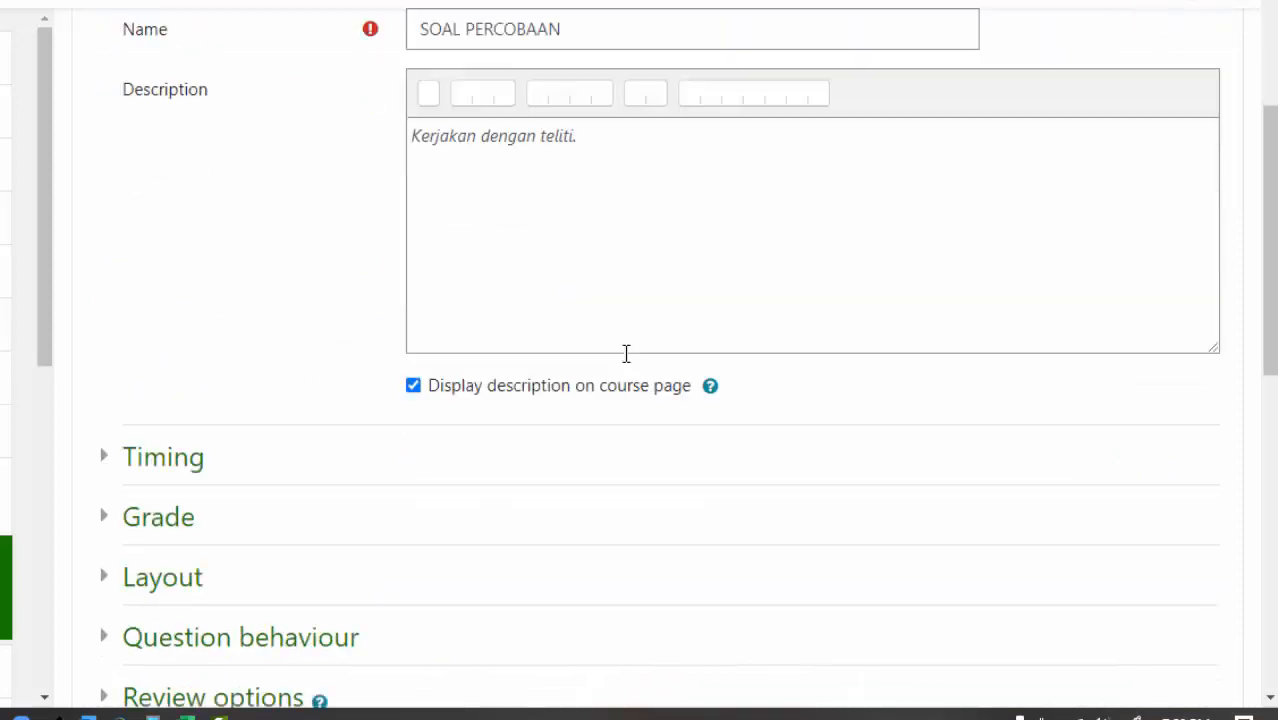
left_click(196, 472)
scroll(927, 434, "down", 2)
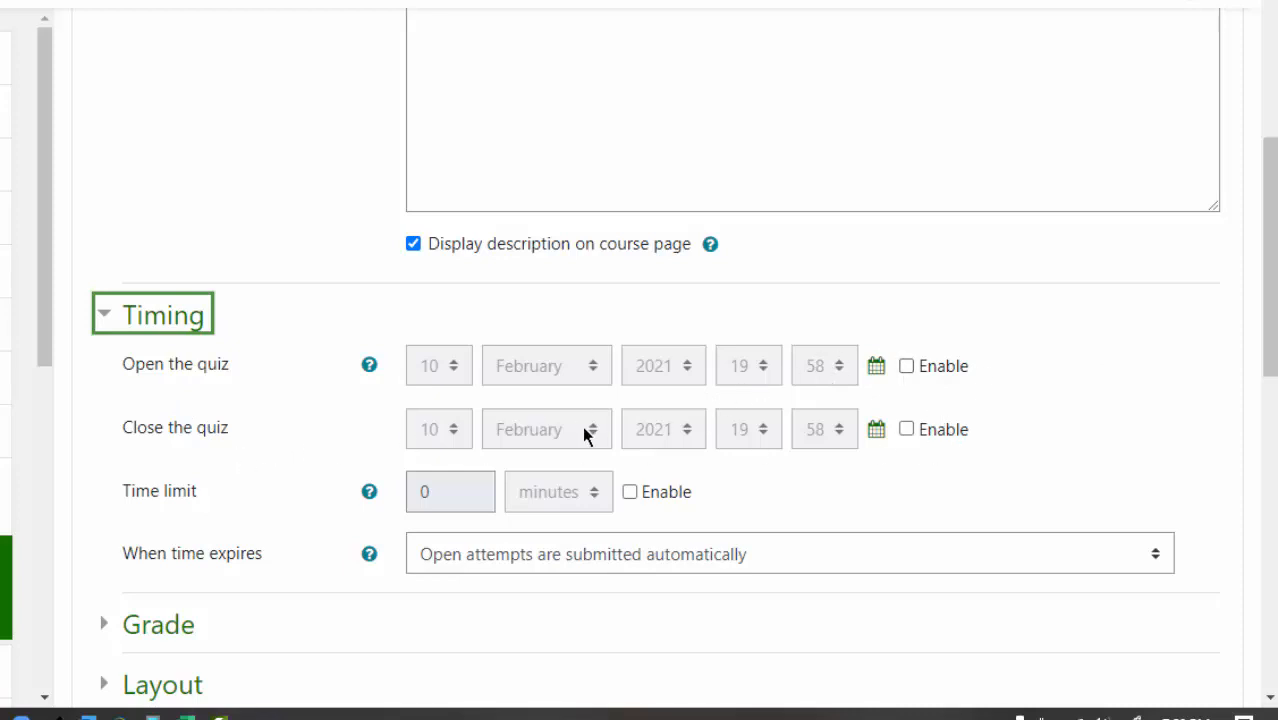
left_click(629, 492)
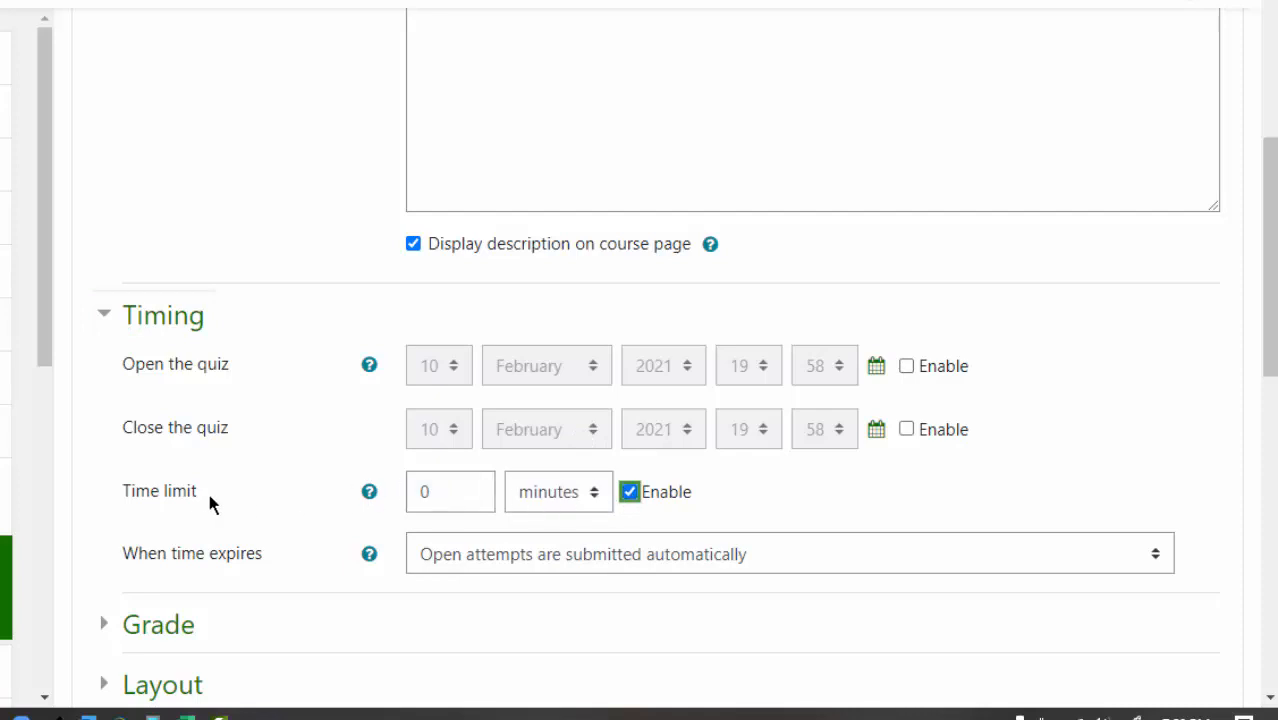
double_click(448, 494)
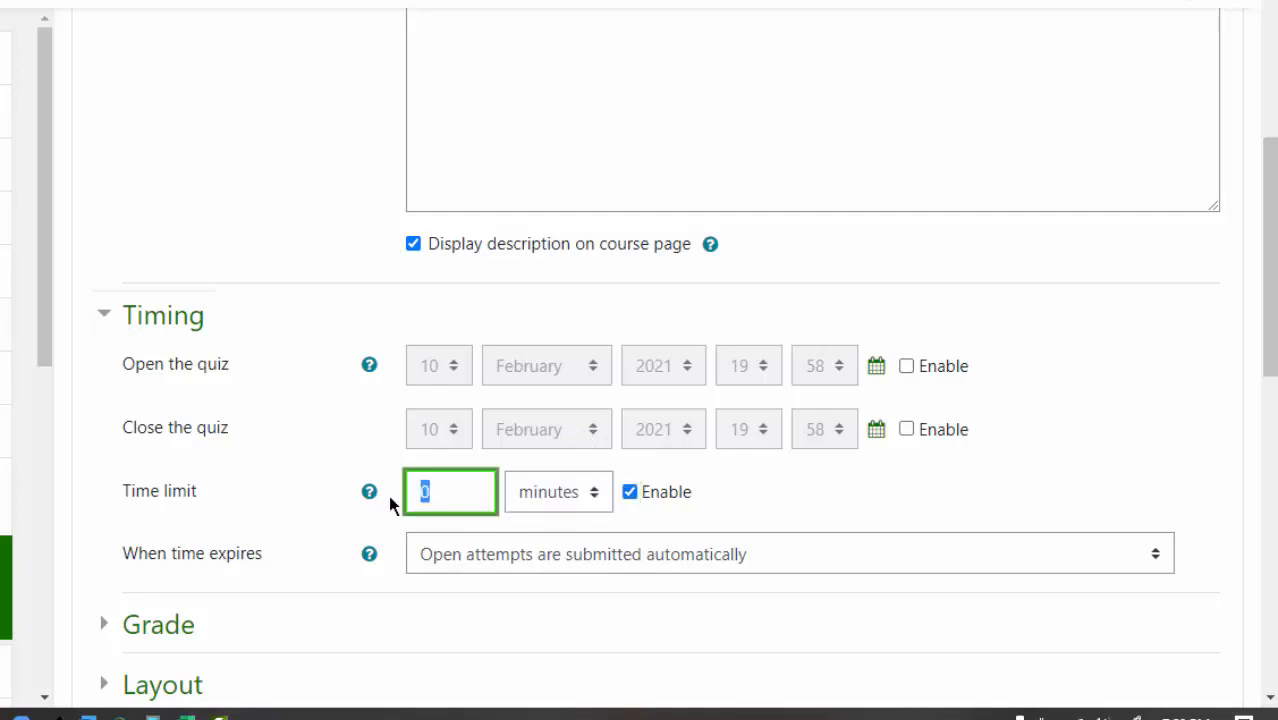
type("90")
Enable the quiz's closing date and set it to 11 February 2021 at 16:00
left_click(907, 430)
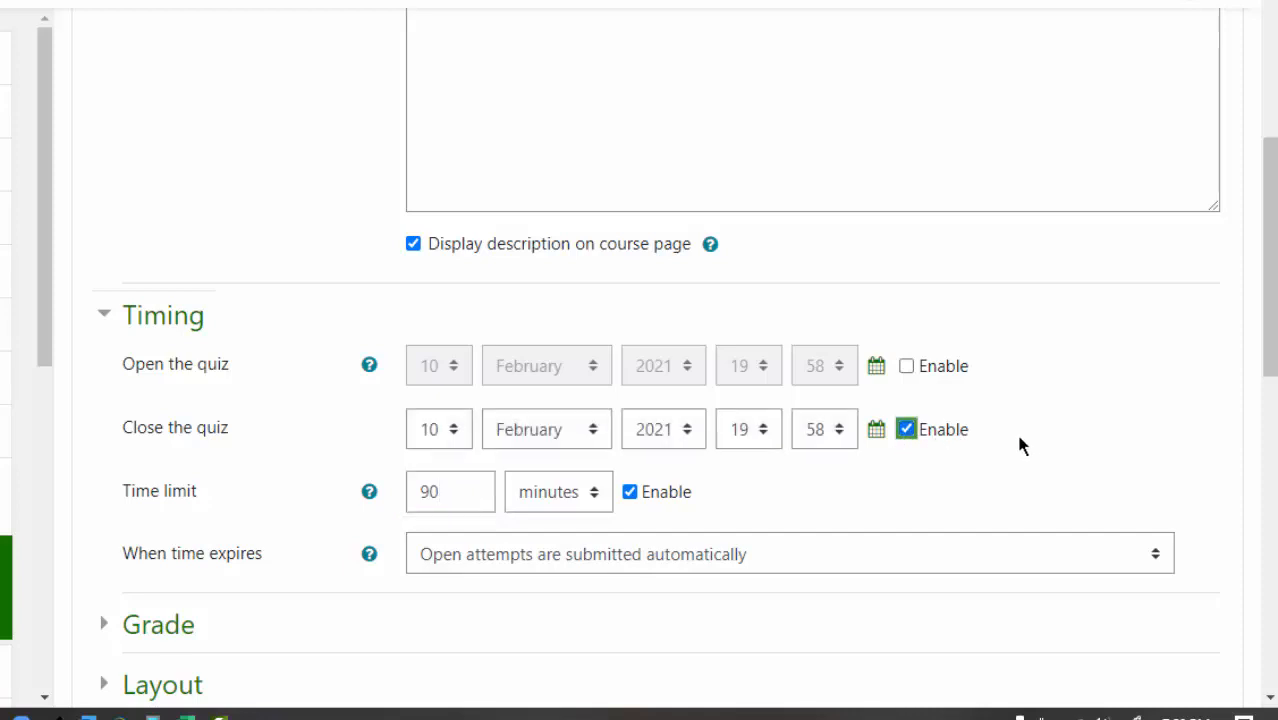
left_click(453, 432)
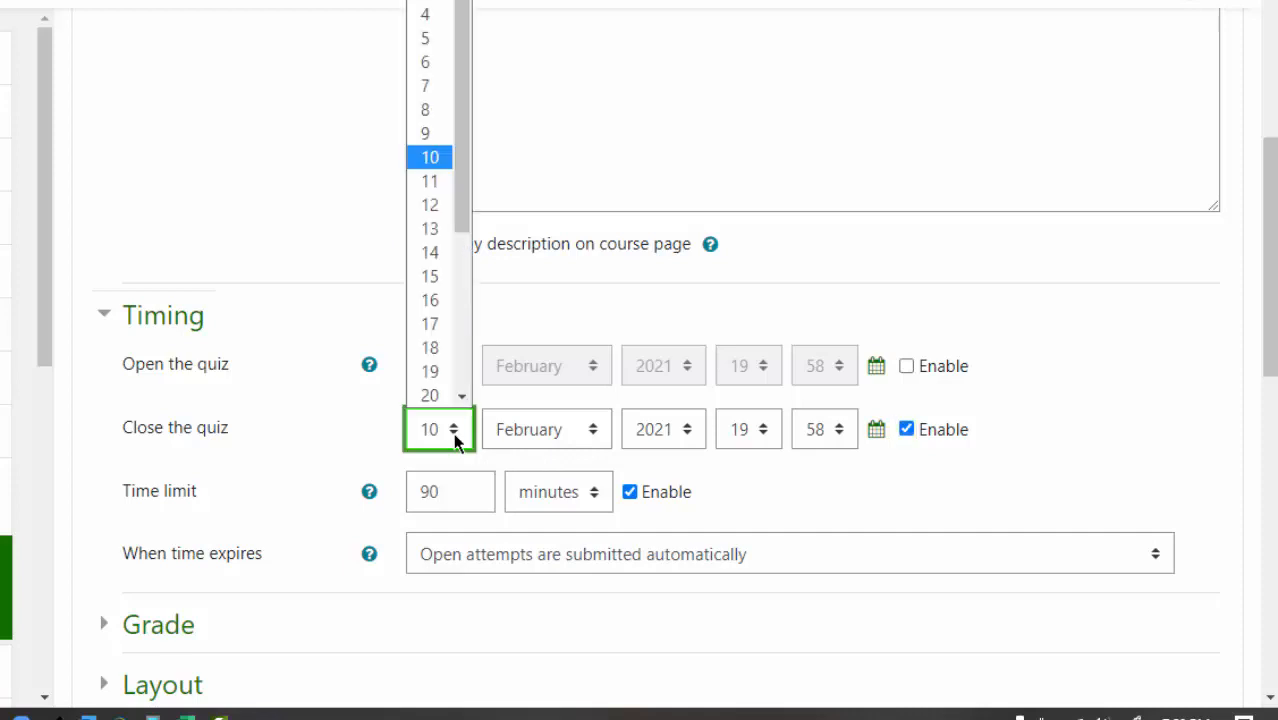
left_click(439, 184)
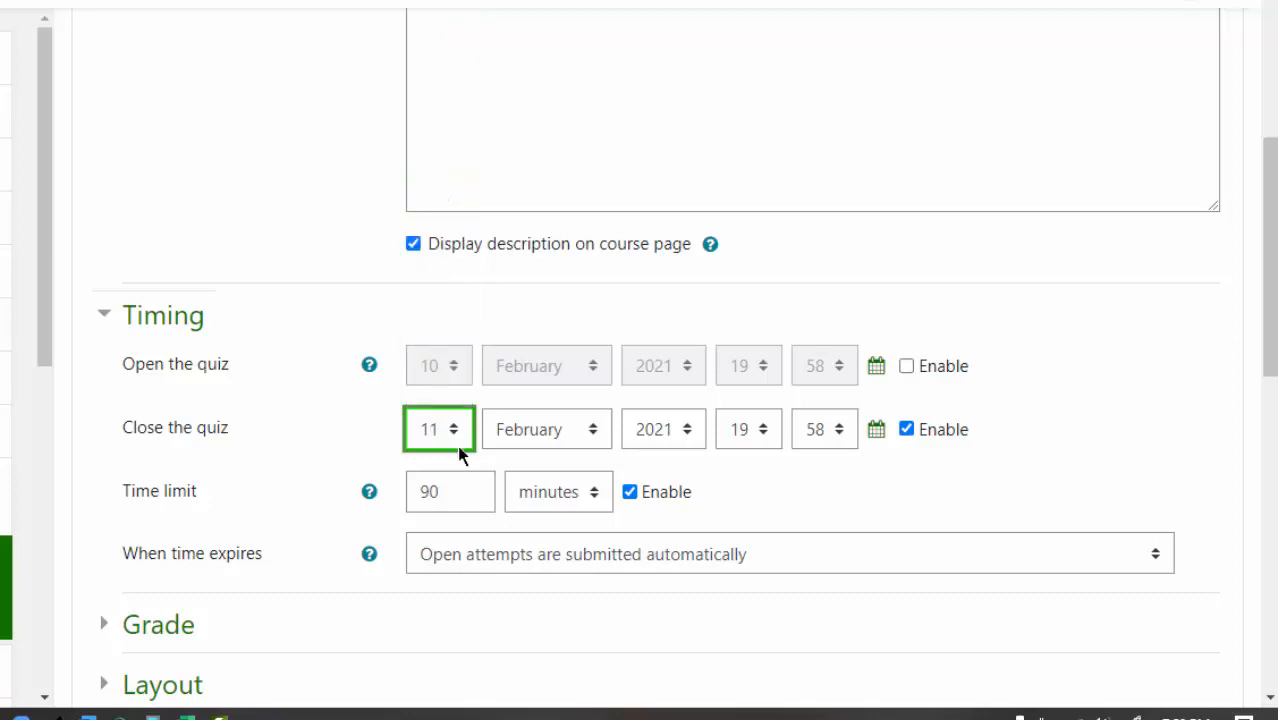
left_click(765, 441)
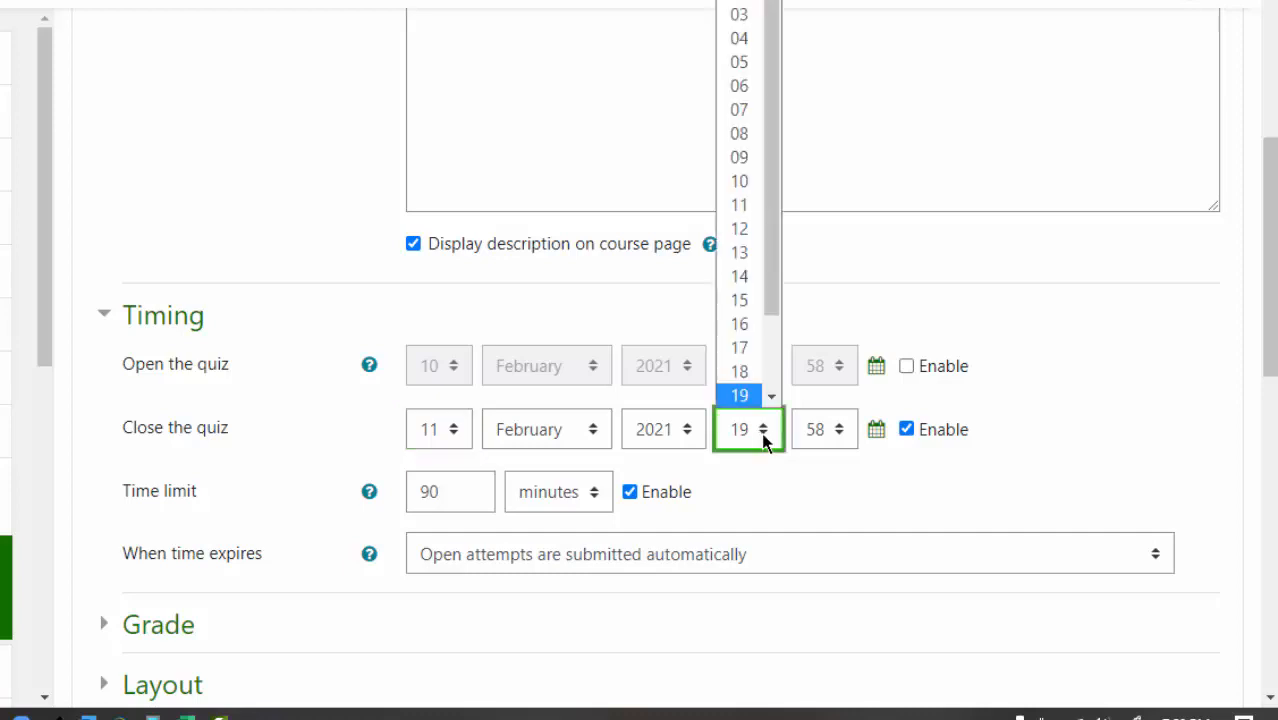
left_click(746, 324)
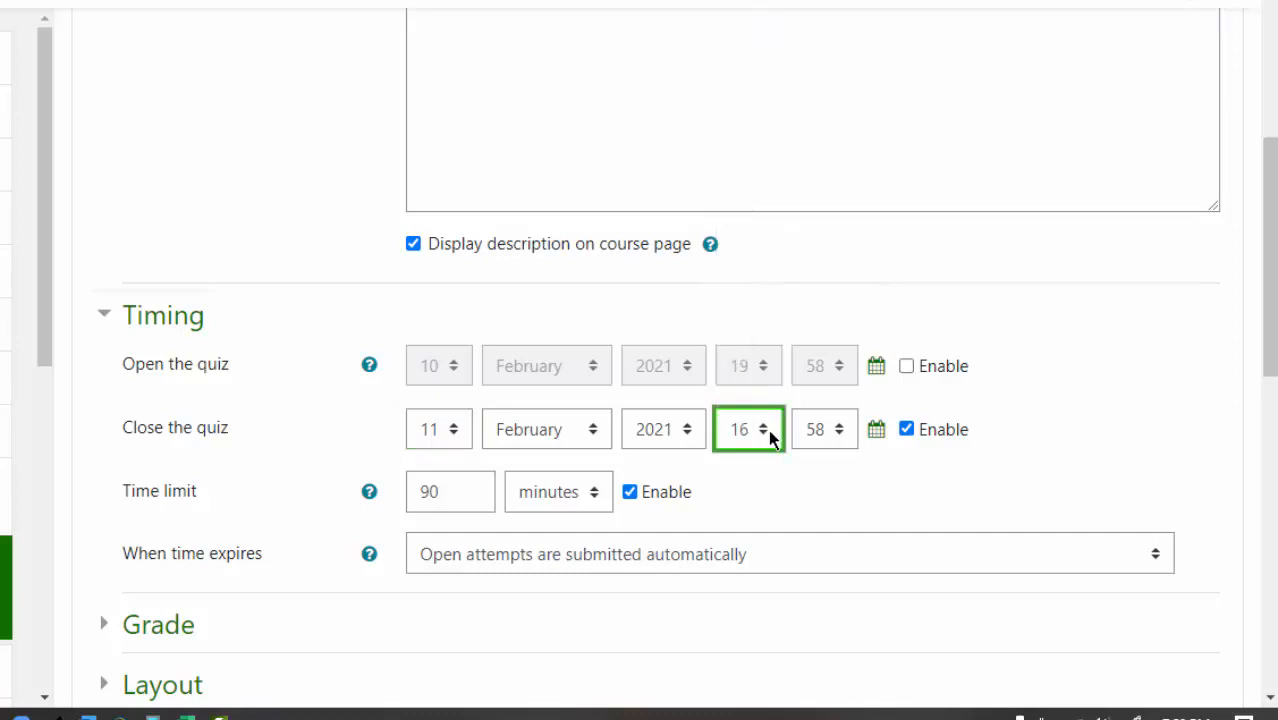
left_click(836, 441)
left_click(836, 441)
scroll(847, 48, "up", 10)
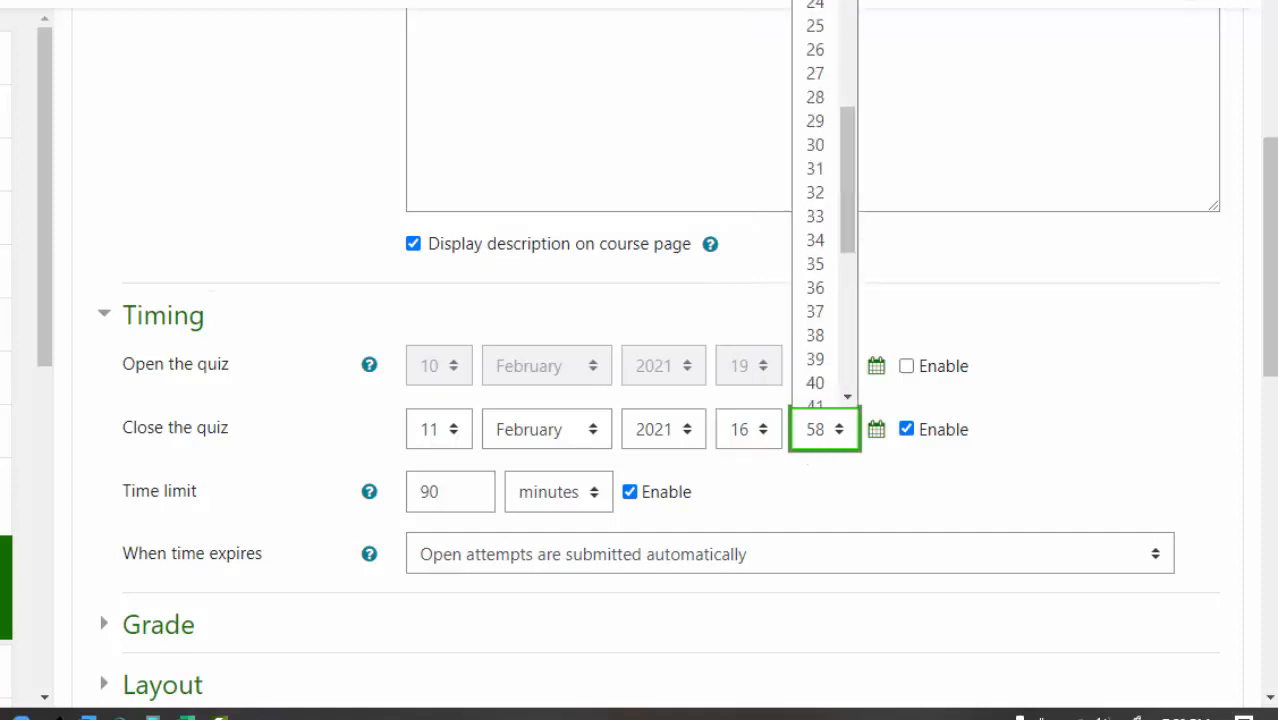
left_click(815, 1)
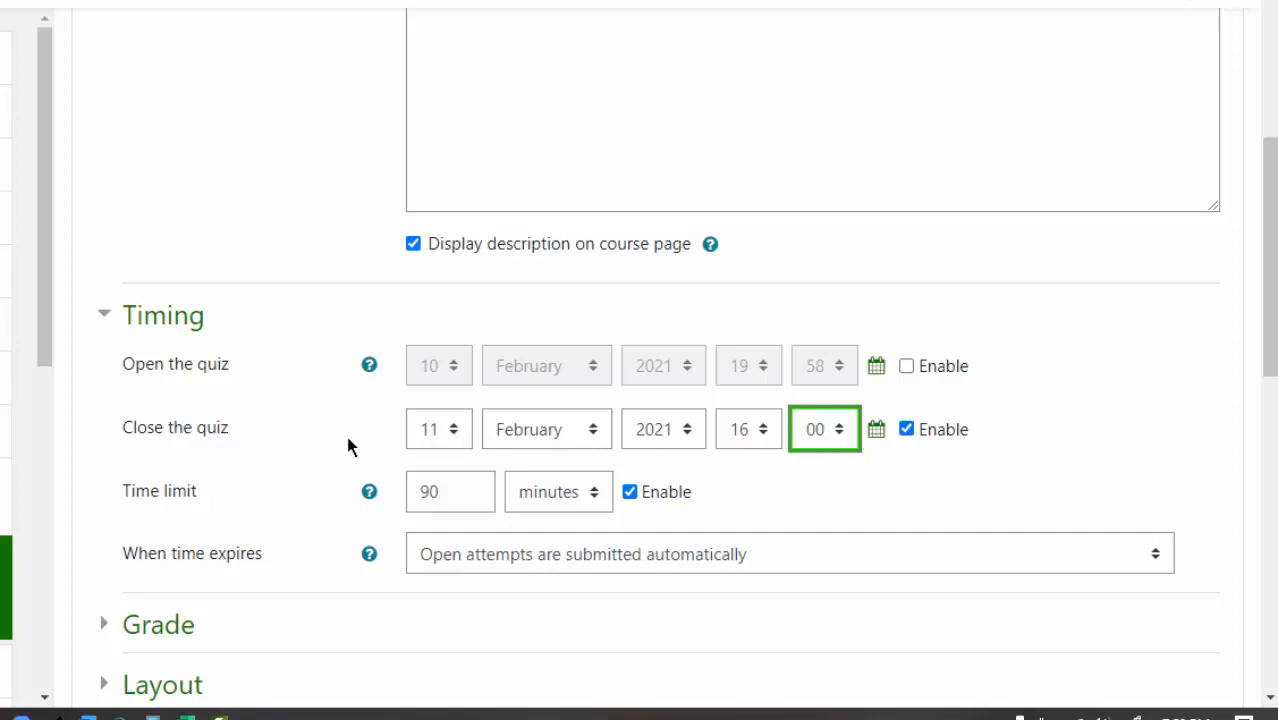
In the Review options, disable The attempt for the period later, while the quiz is still open
scroll(824, 434, "down", 4)
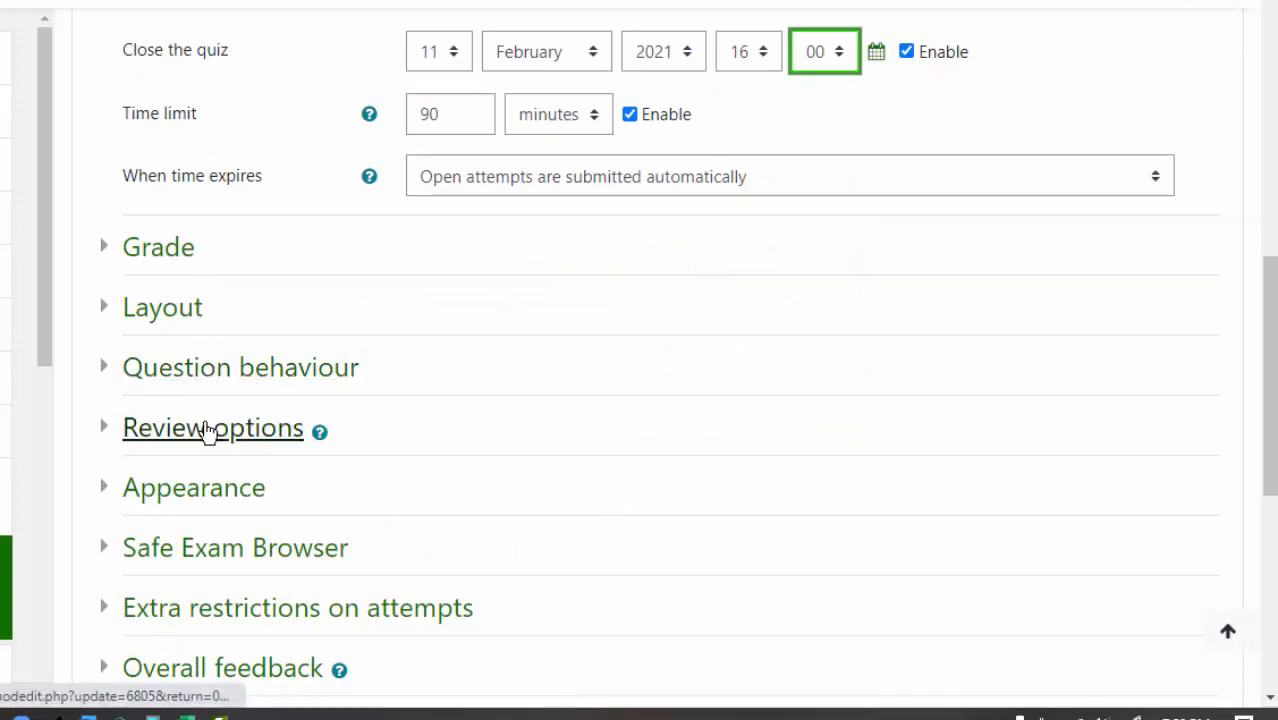
left_click(205, 428)
scroll(713, 343, "down", 3)
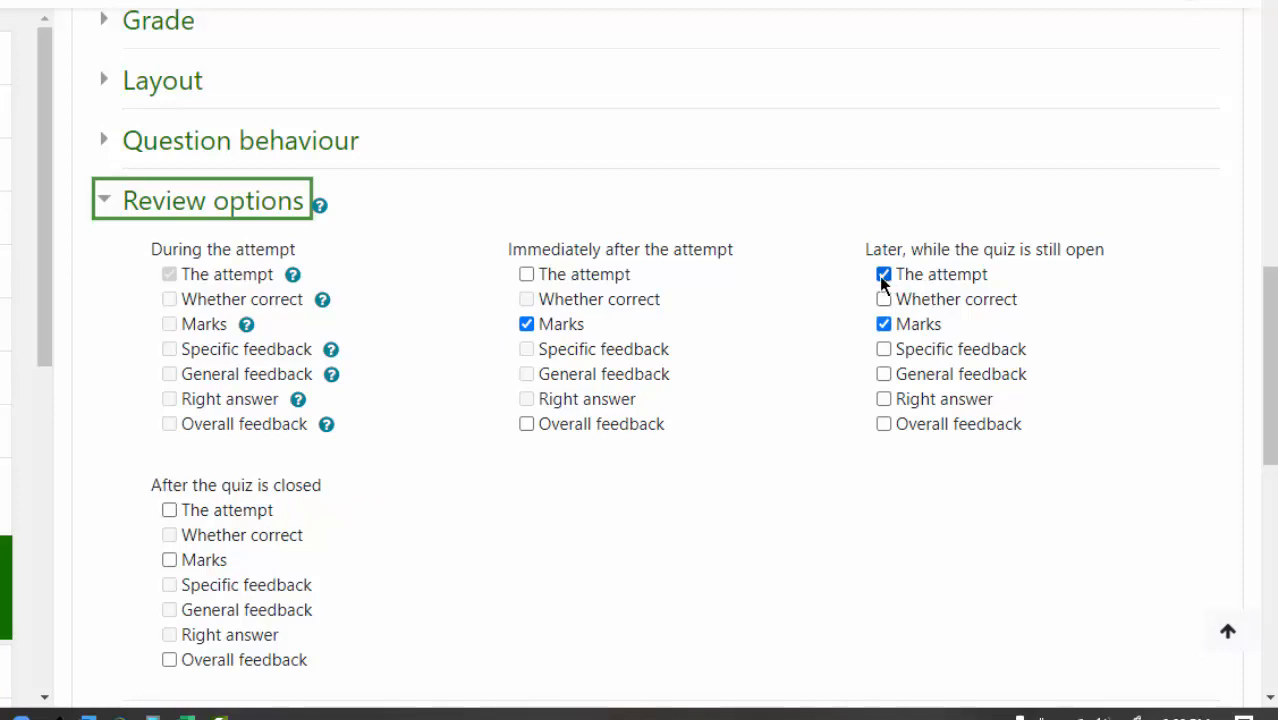
left_click(527, 276)
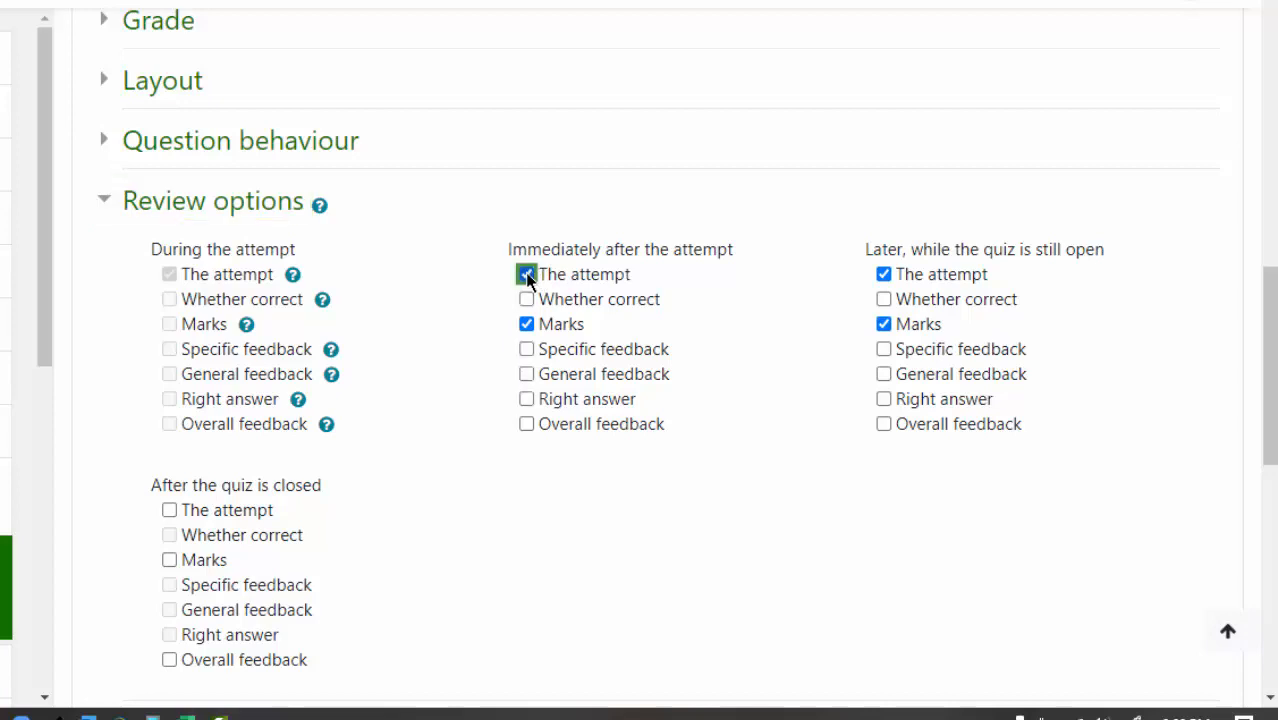
left_click(527, 276)
left_click(885, 277)
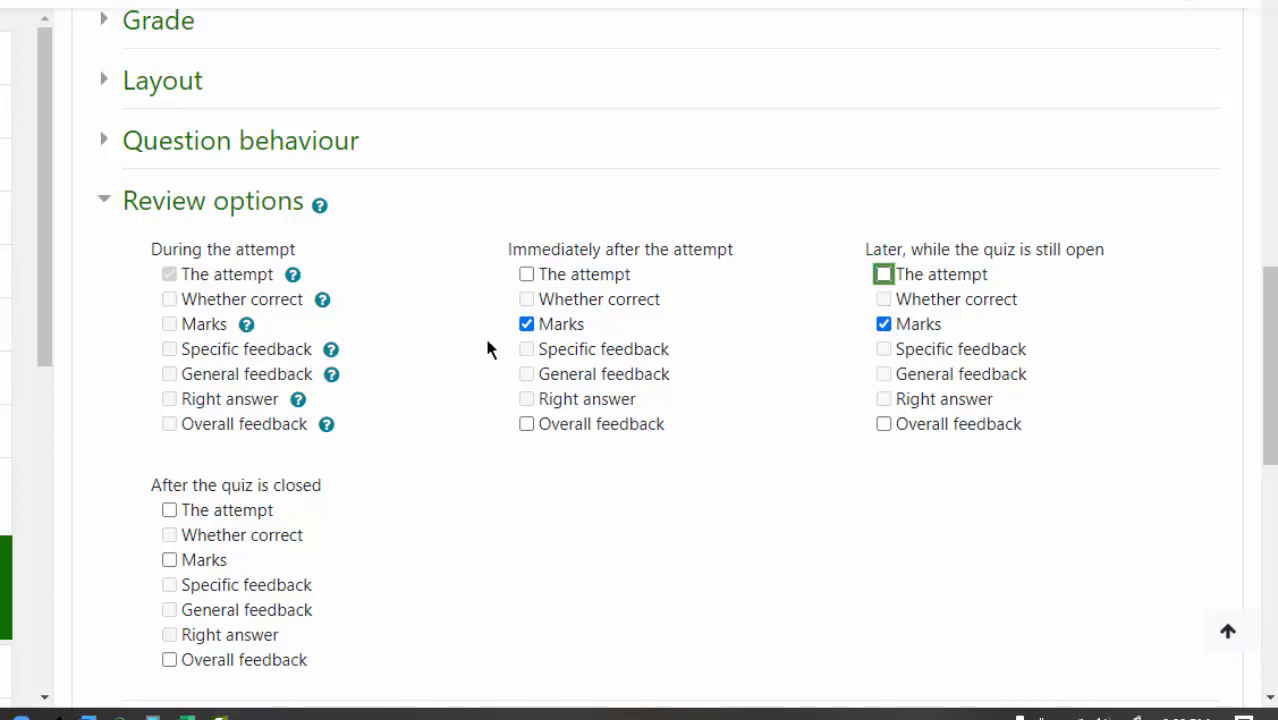
Disable Marks both immediately after the attempt and later, while the quiz is still open
scroll(307, 310, "down", 2)
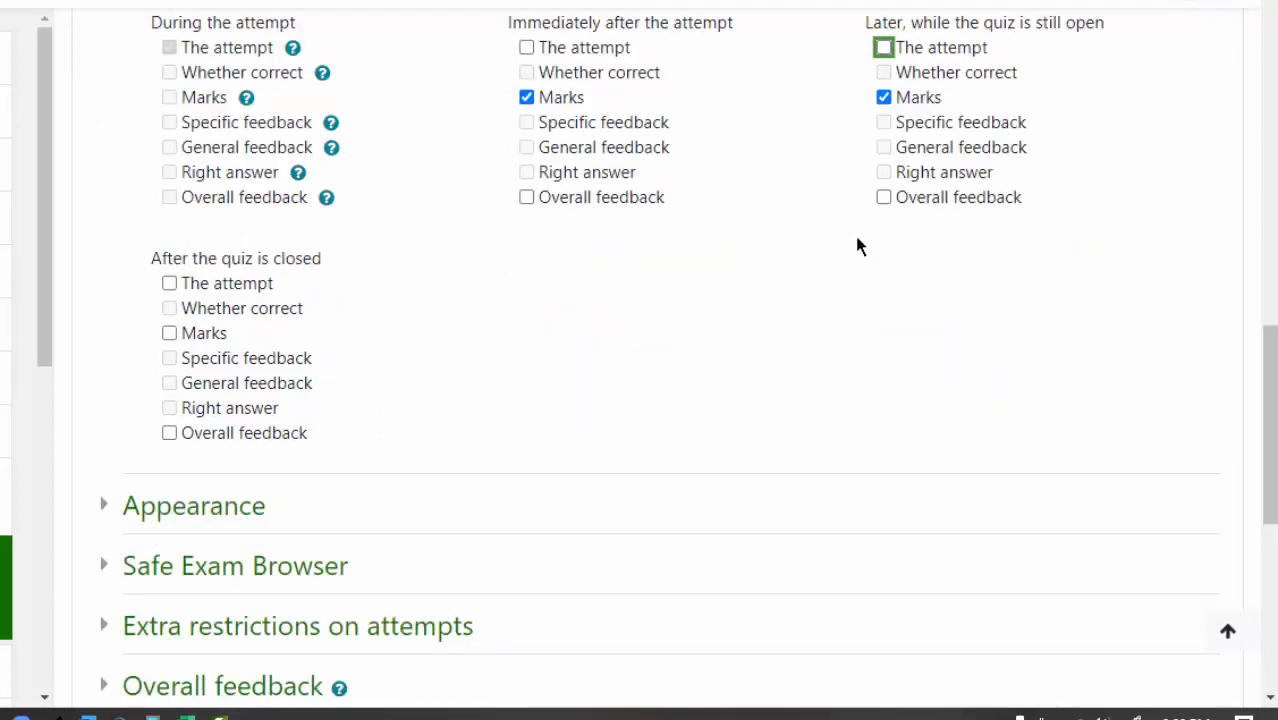
scroll(766, 211, "up", 2)
left_click(526, 248)
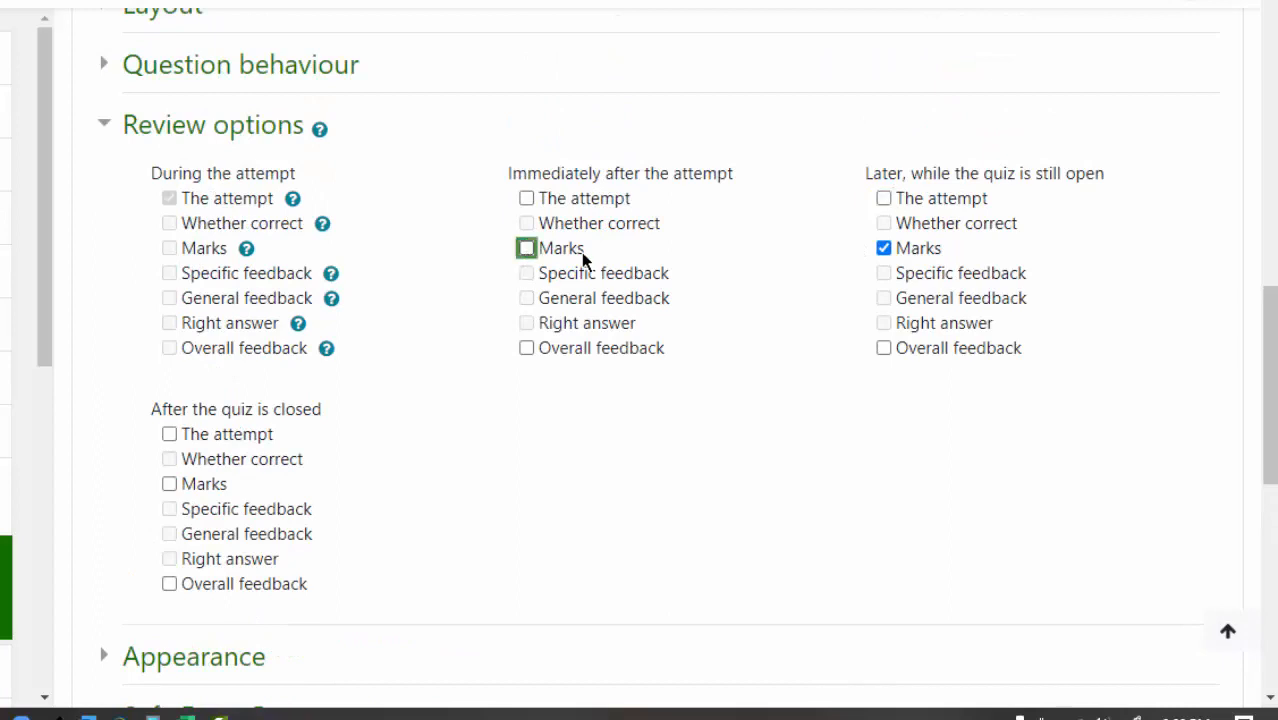
left_click(883, 248)
Enable The attempt, Marks, General feedback and Right answer for review after the quiz is closed
left_click(169, 434)
left_click(170, 484)
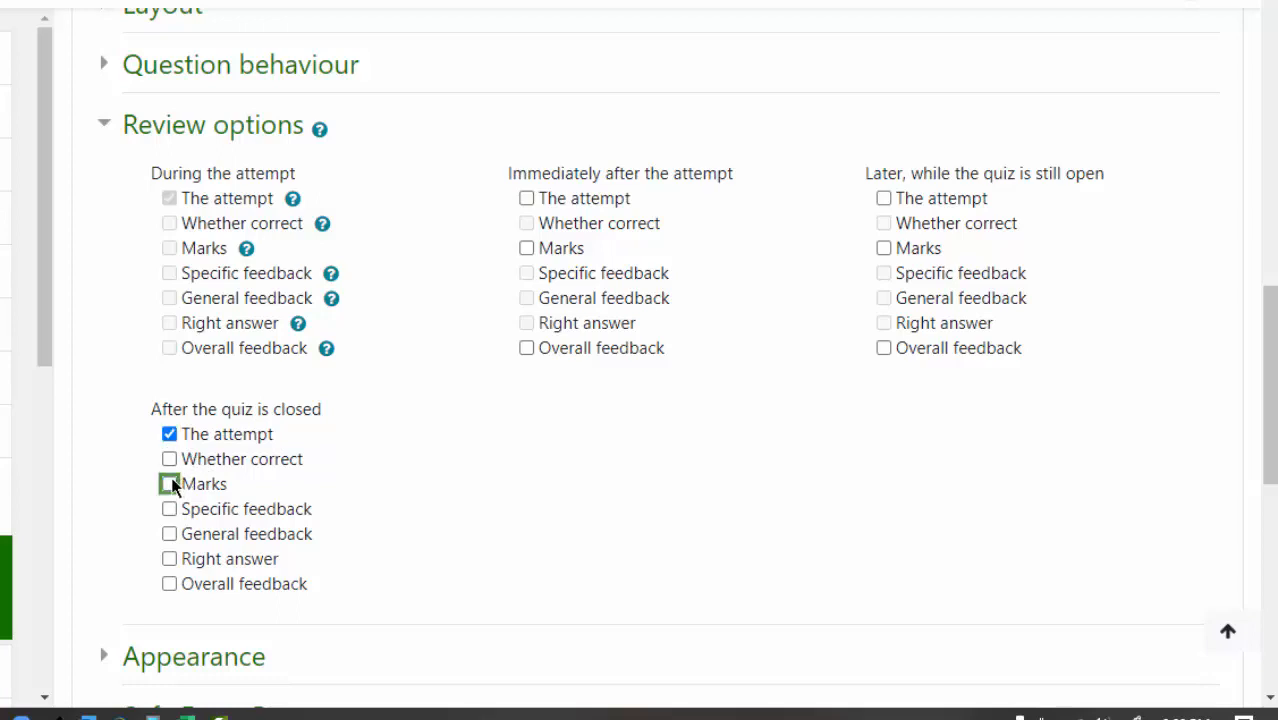
scroll(274, 478, "down", 3)
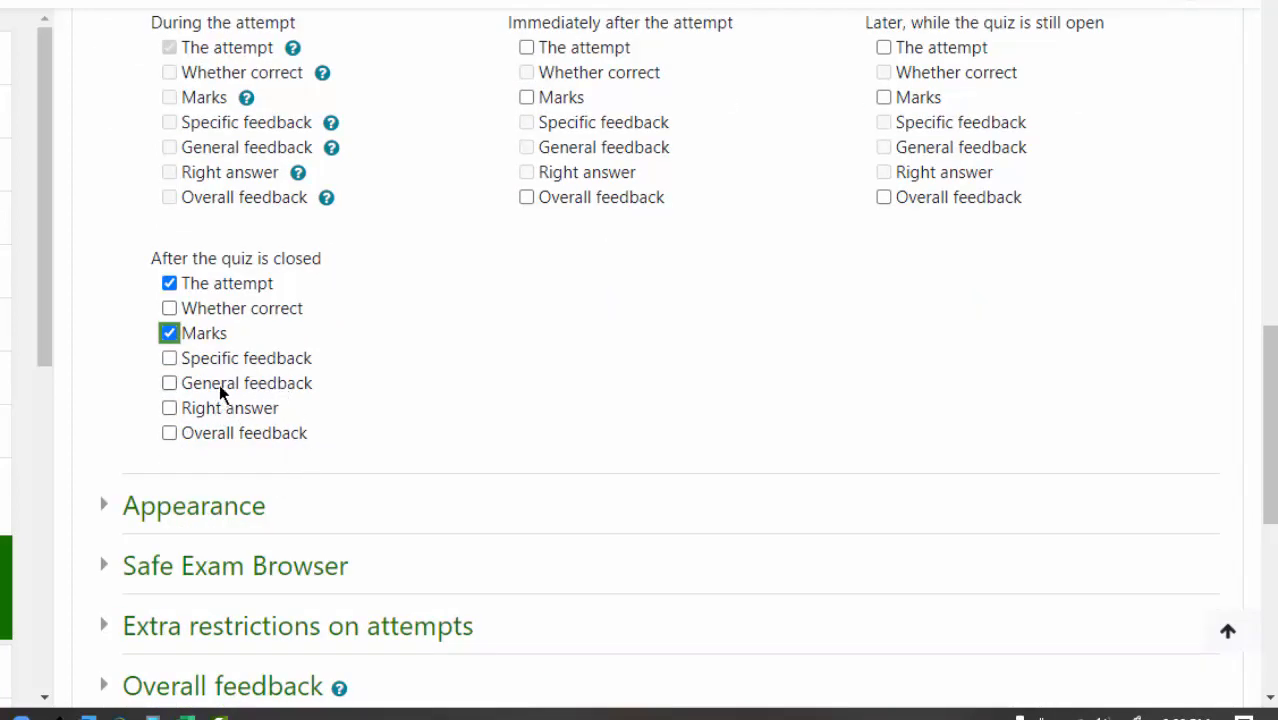
left_click(170, 388)
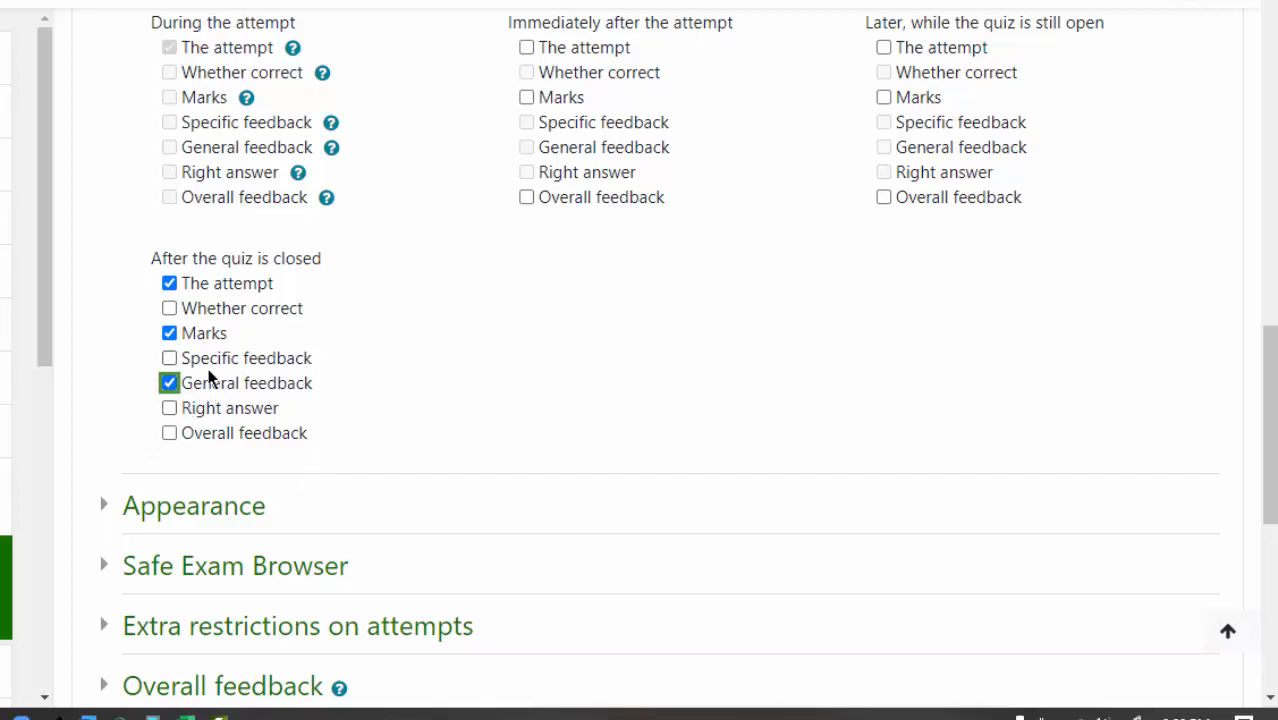
left_click(169, 362)
left_click(167, 357)
left_click(168, 409)
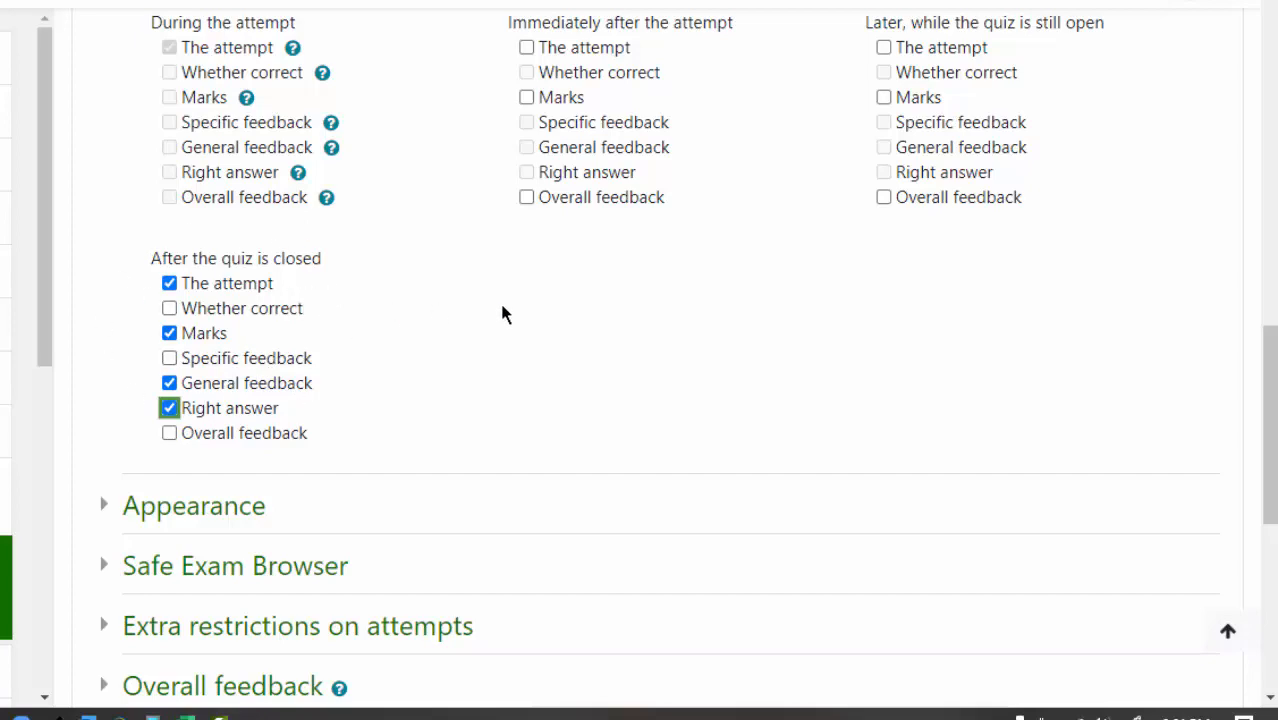
Check the class X chemistry schedule in the Excel workbook and return to the quiz settings in the browser
scroll(502, 314, "down", 5)
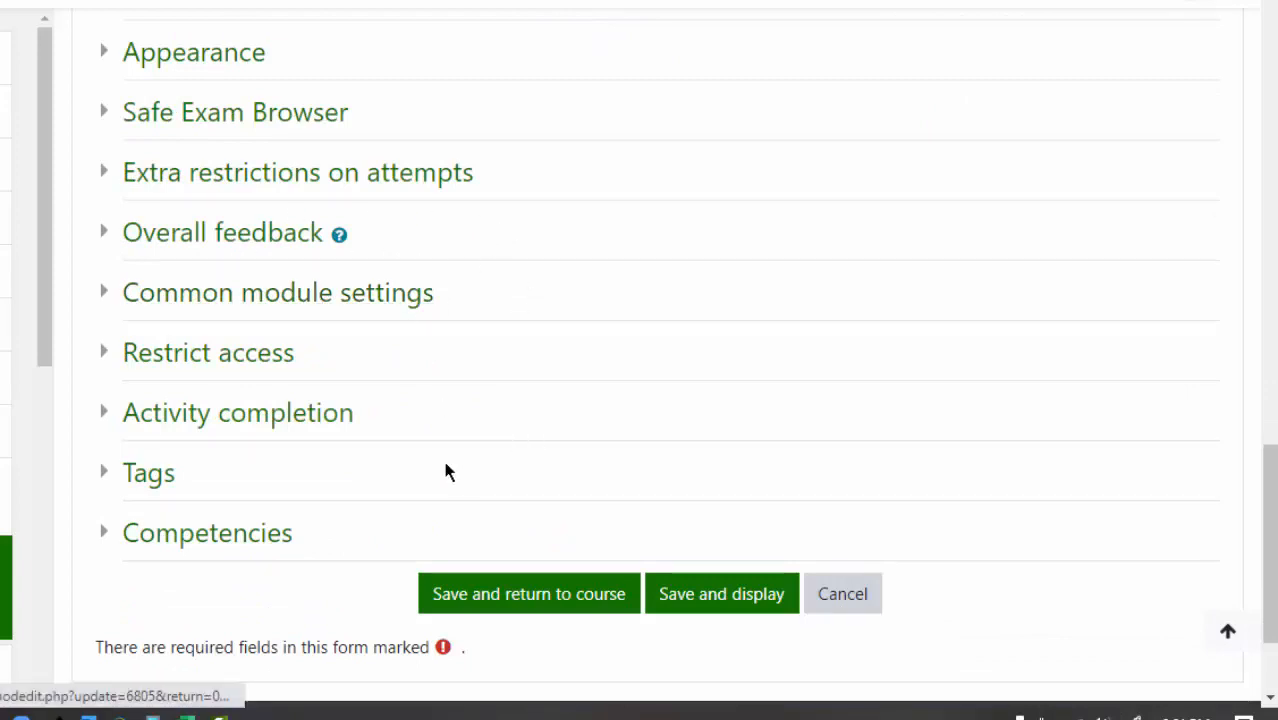
left_click(186, 715)
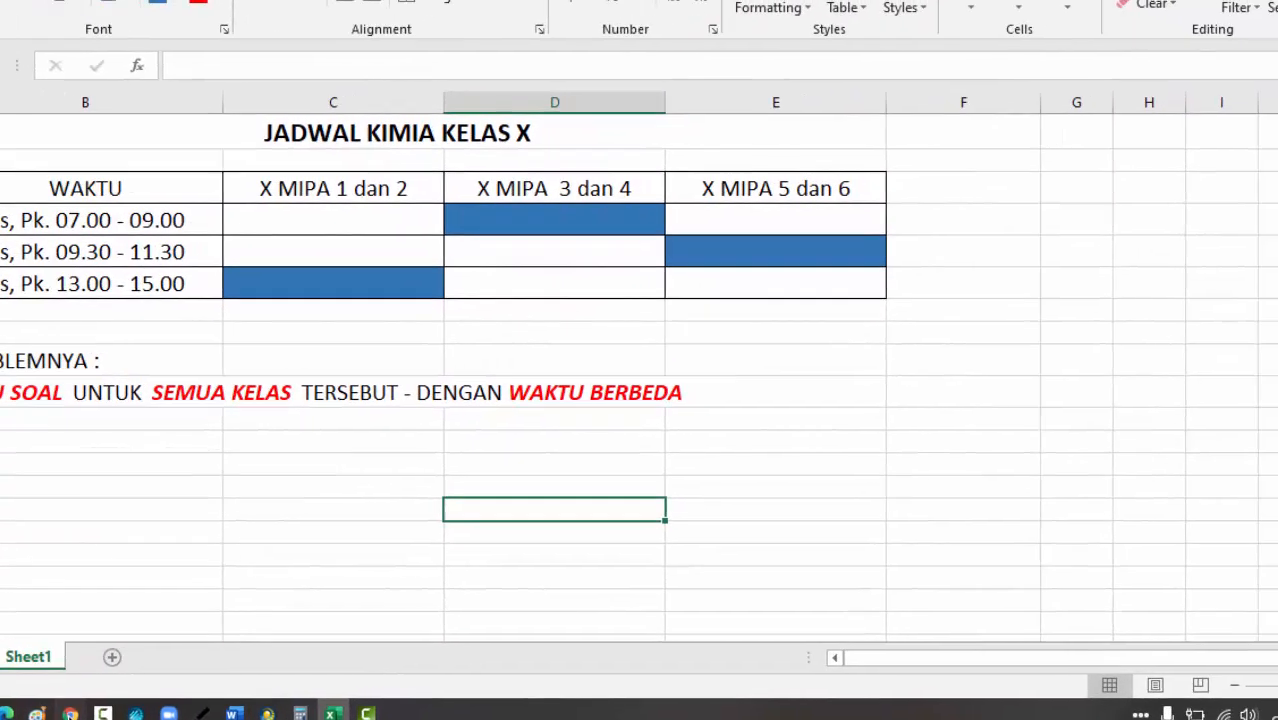
left_click(192, 704)
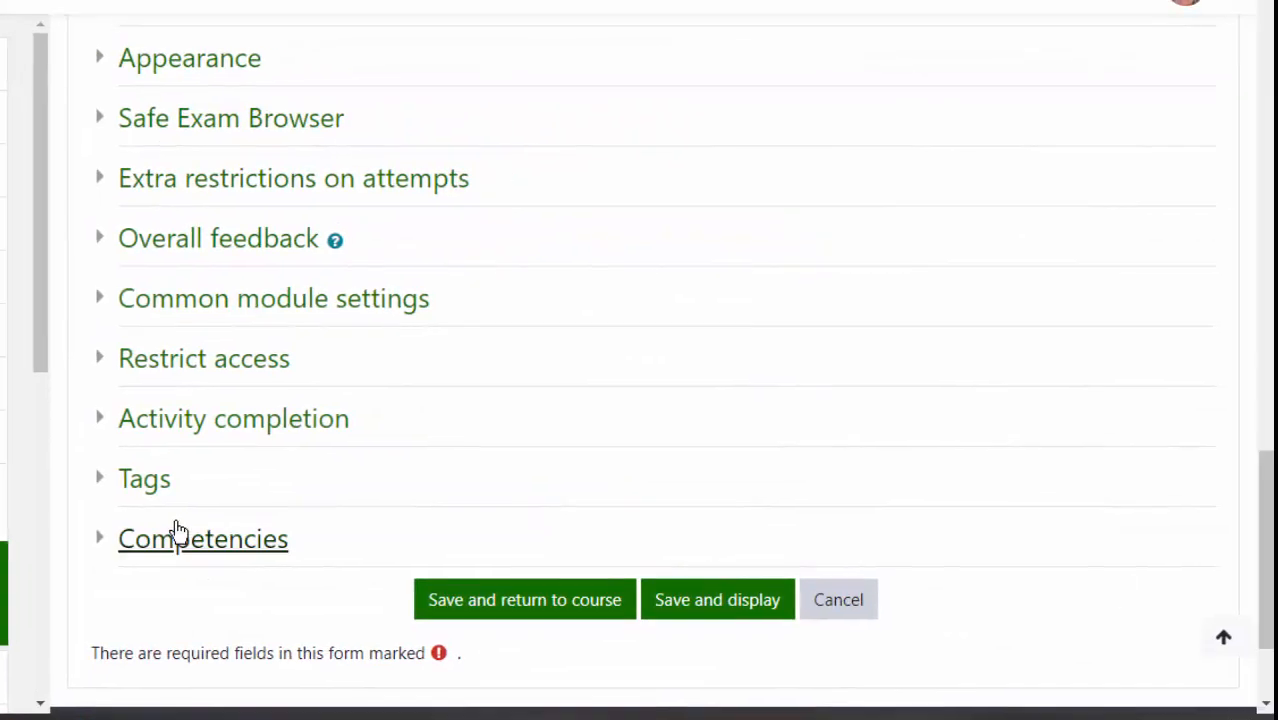
Add a restriction set to the quiz's Restrict access settings
left_click(157, 374)
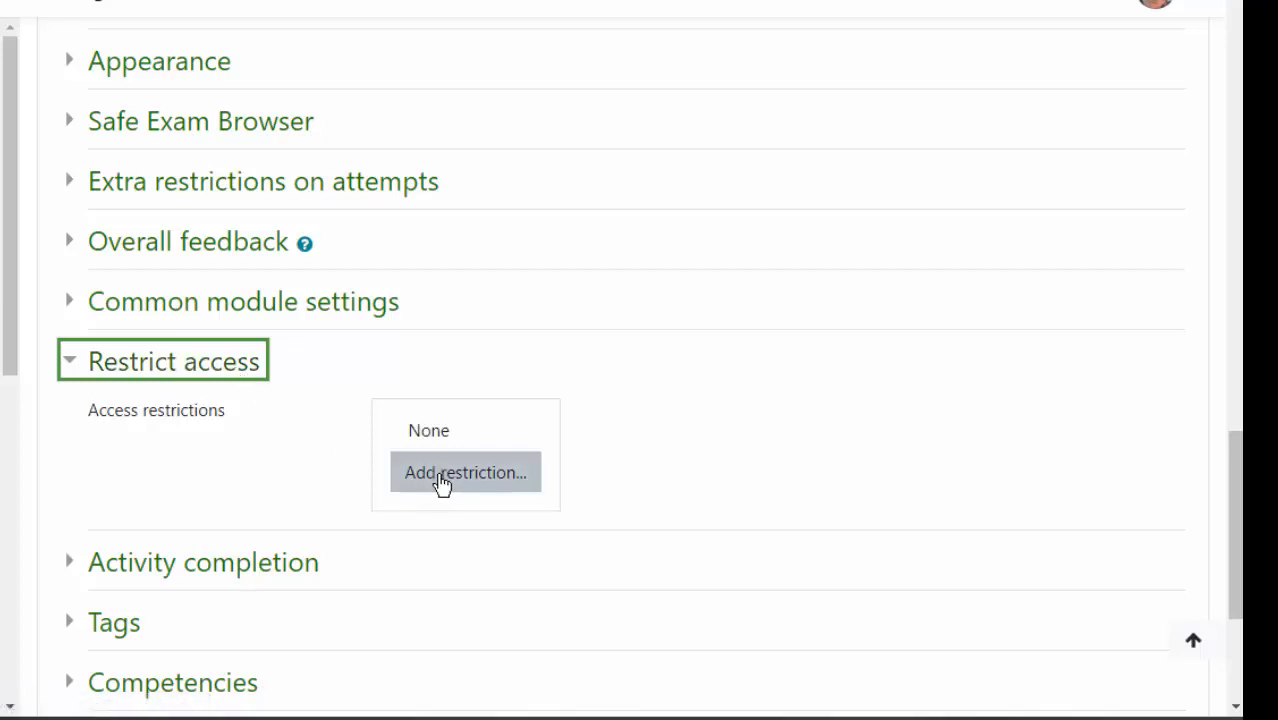
left_click(447, 482)
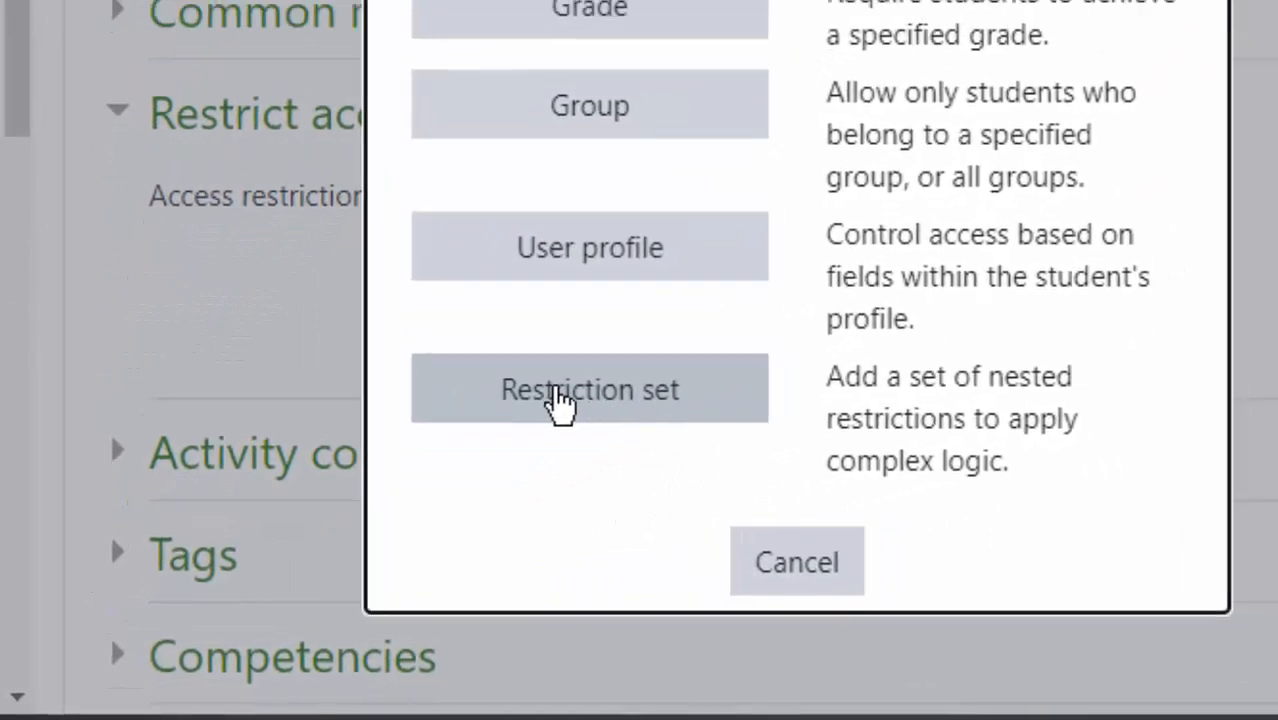
left_click(593, 380)
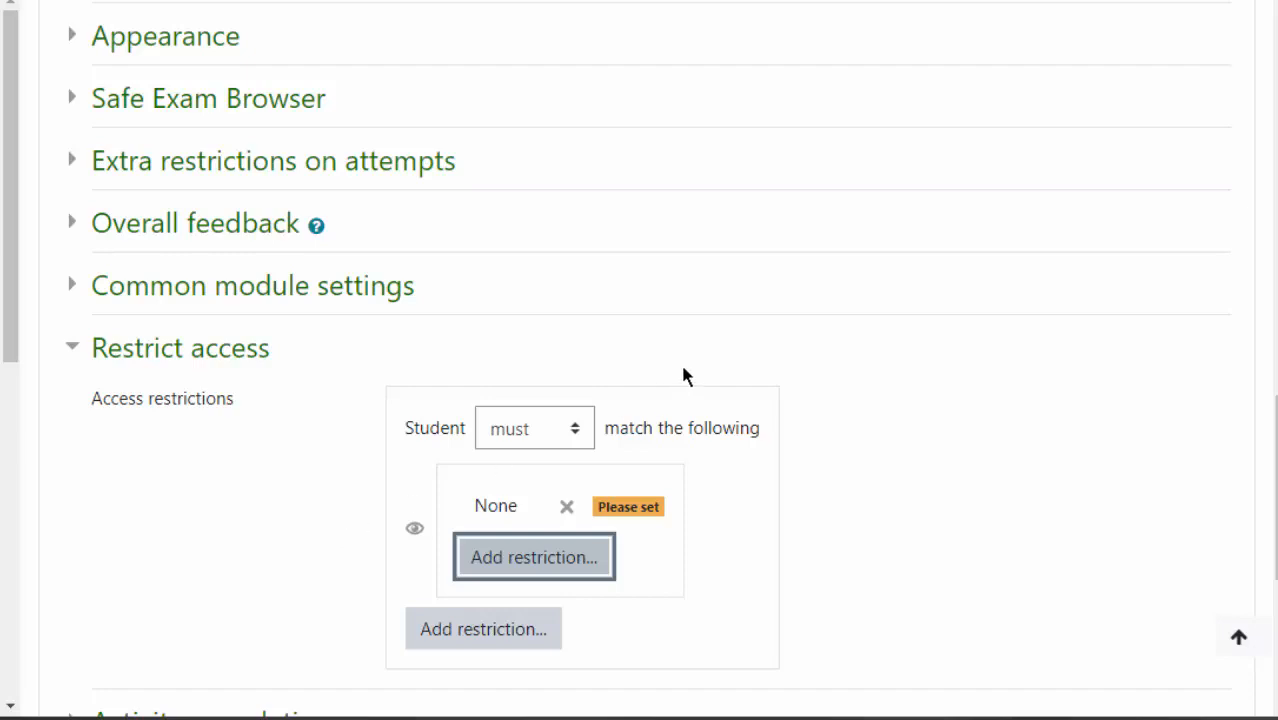
Add a Group restriction for X MIPA 3 inside the empty restriction set
scroll(700, 350, "down", 2)
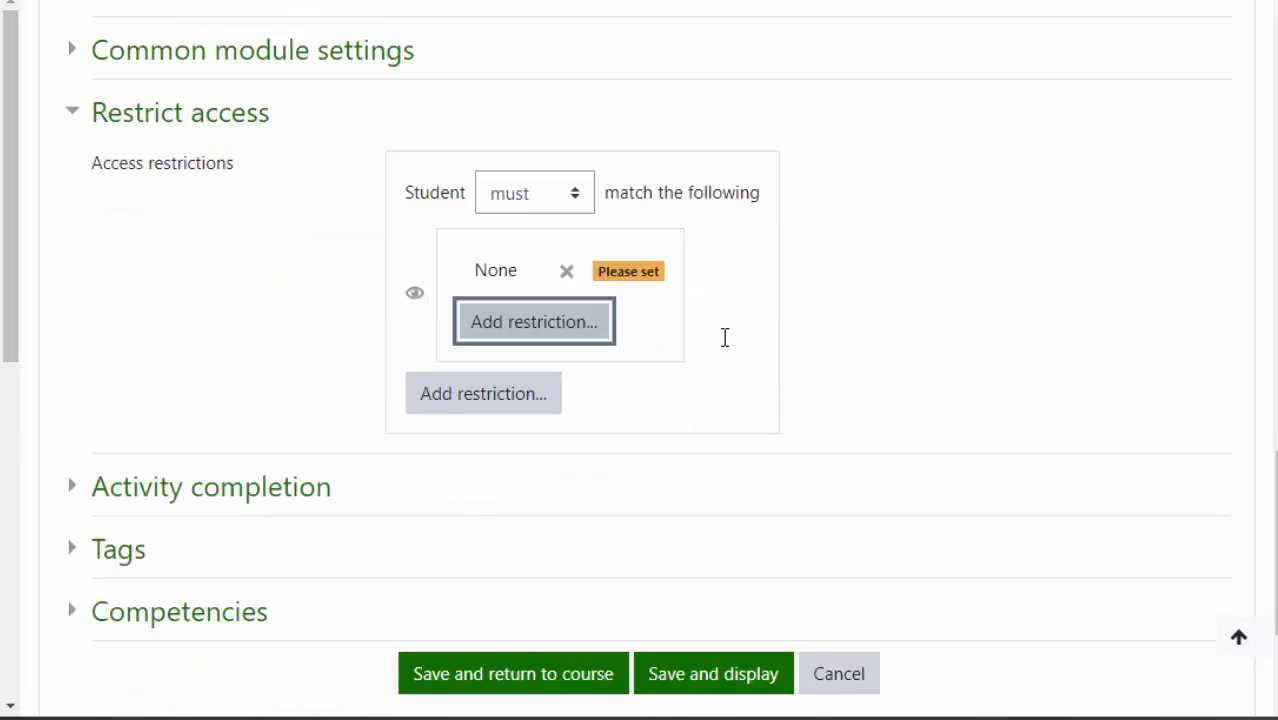
left_click(519, 322)
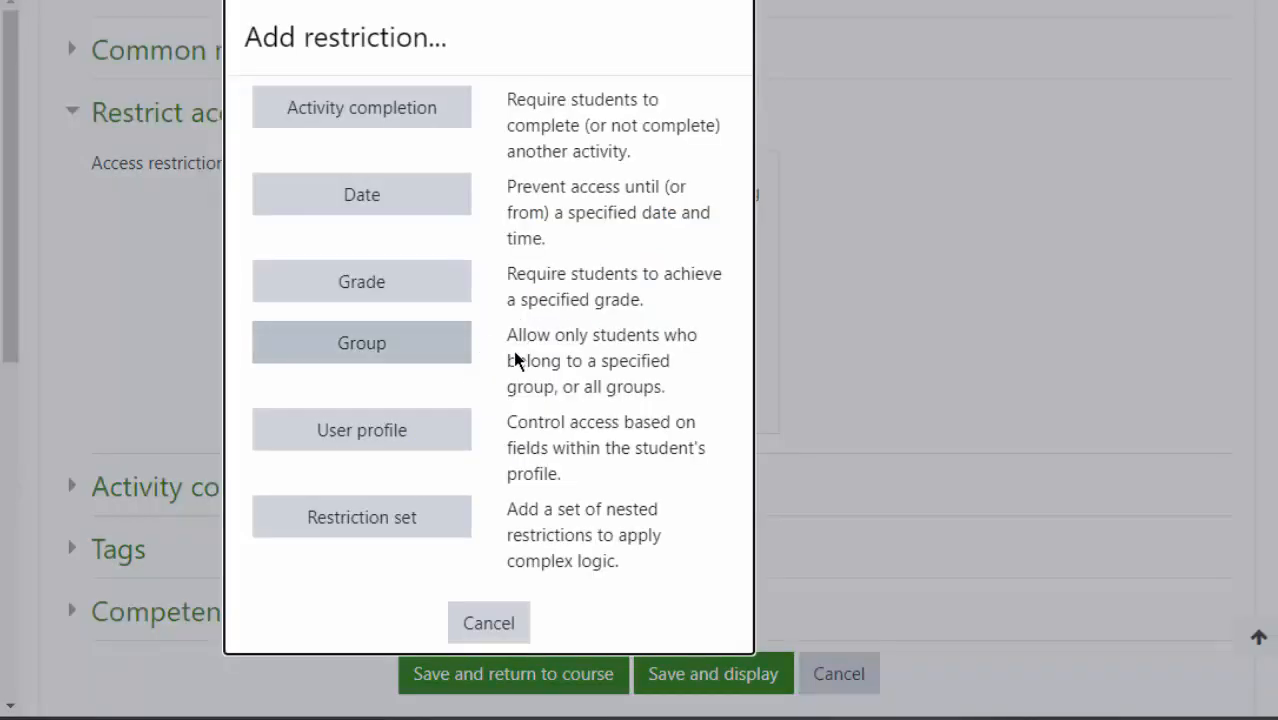
left_click(362, 343)
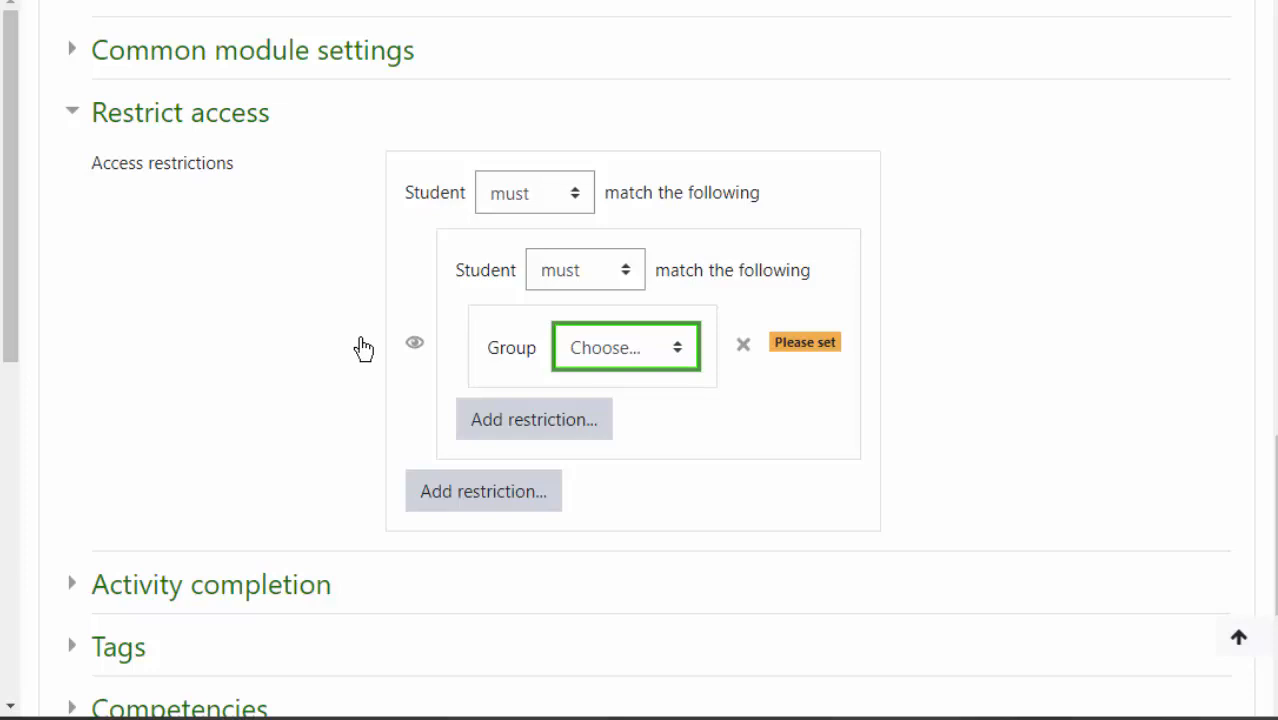
left_click(674, 364)
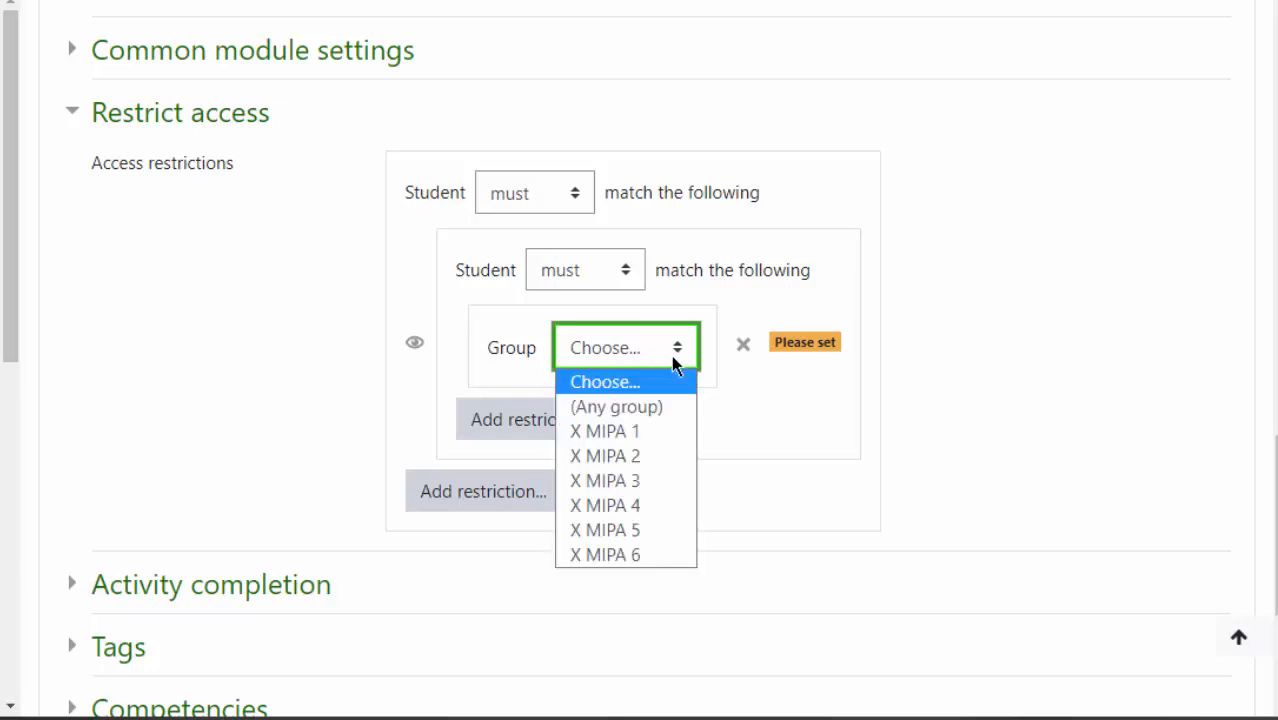
left_click(630, 481)
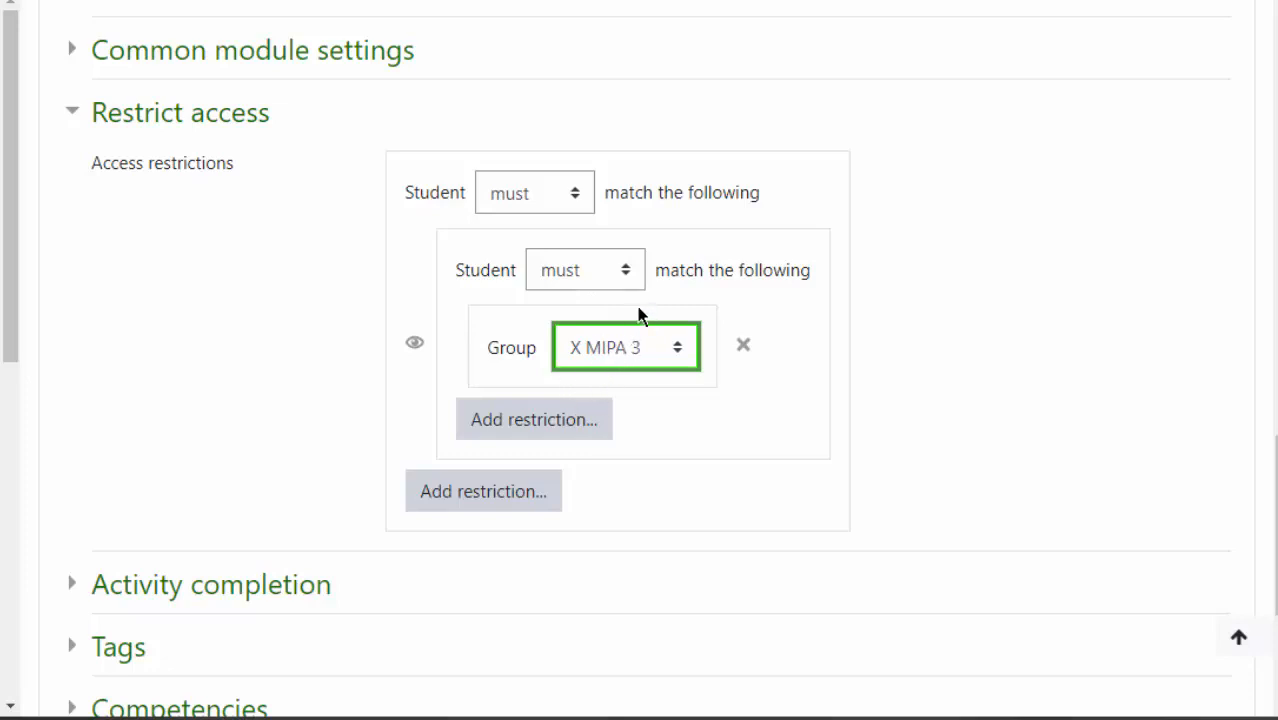
Add a Date restriction to the X MIPA 3 set, allowing access from 11 February 2021 at 07:00
left_click(514, 423)
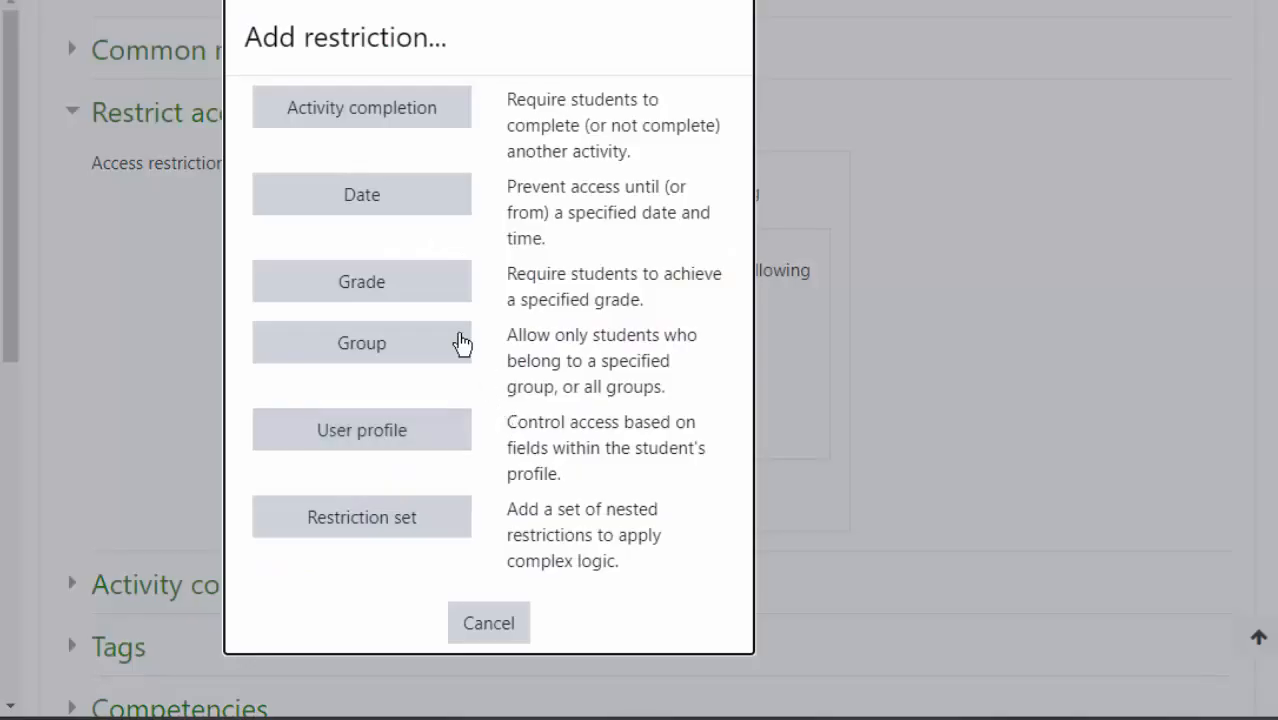
left_click(368, 206)
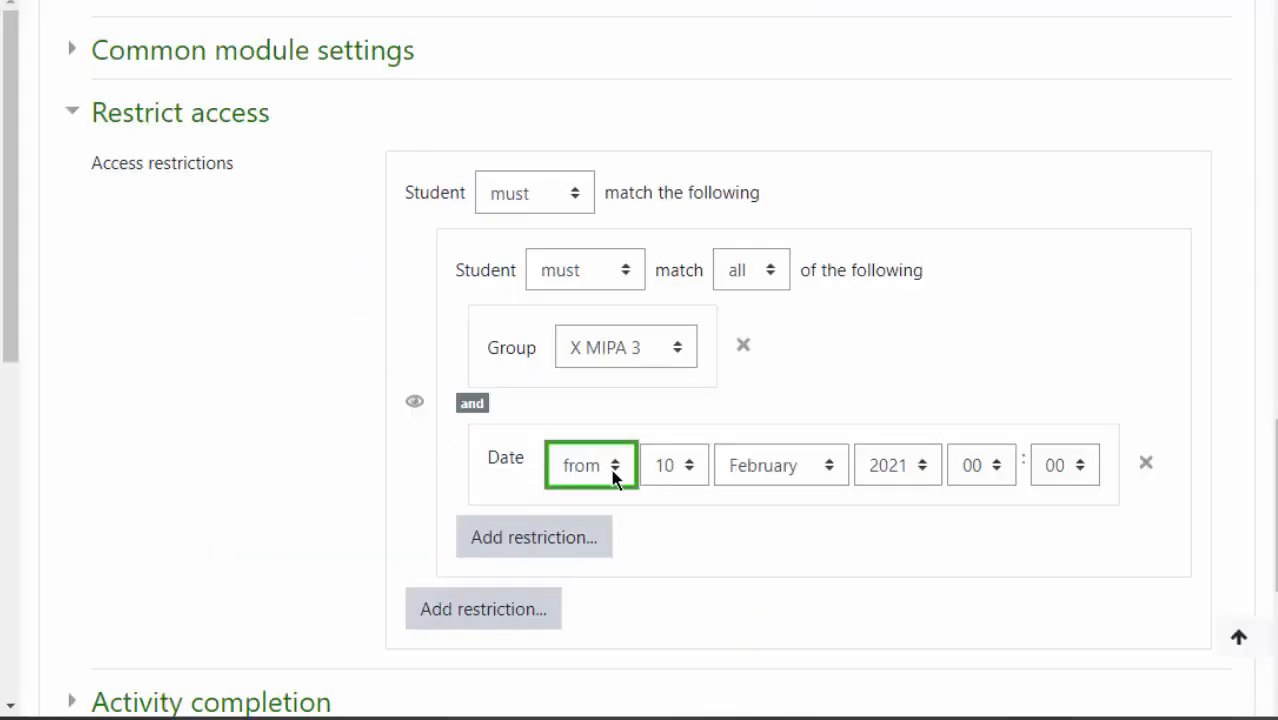
left_click(690, 472)
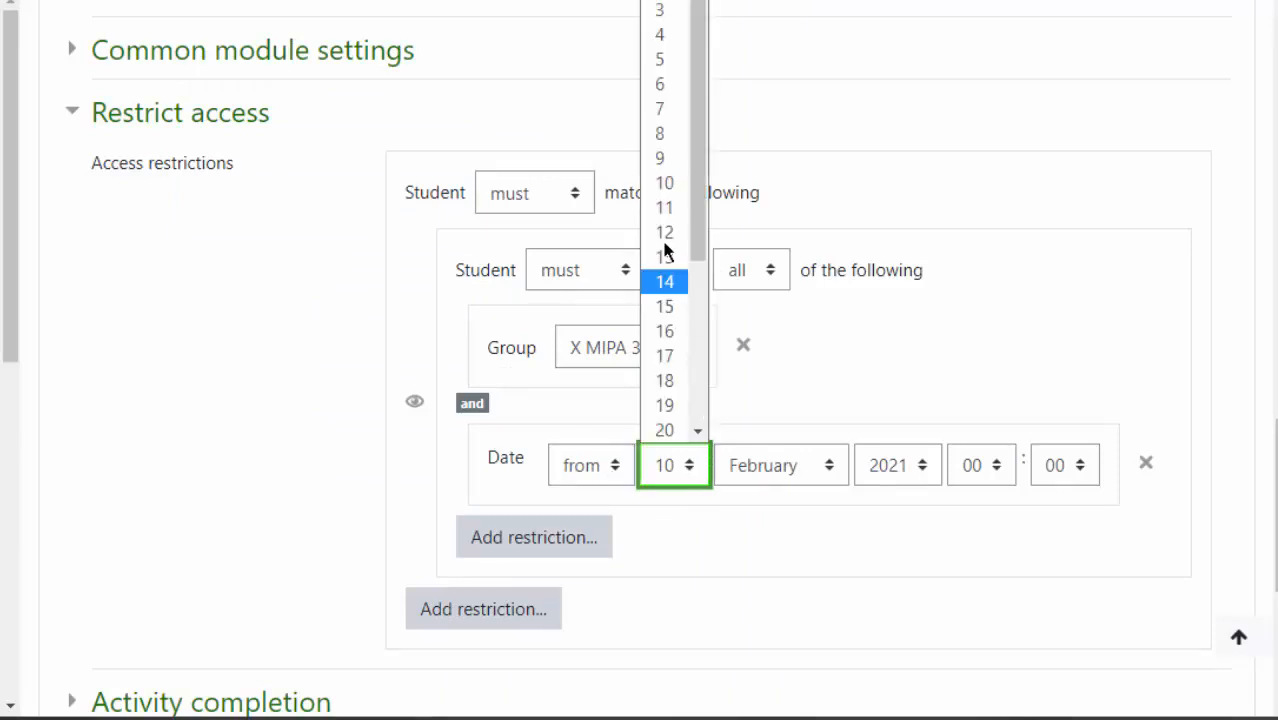
left_click(664, 207)
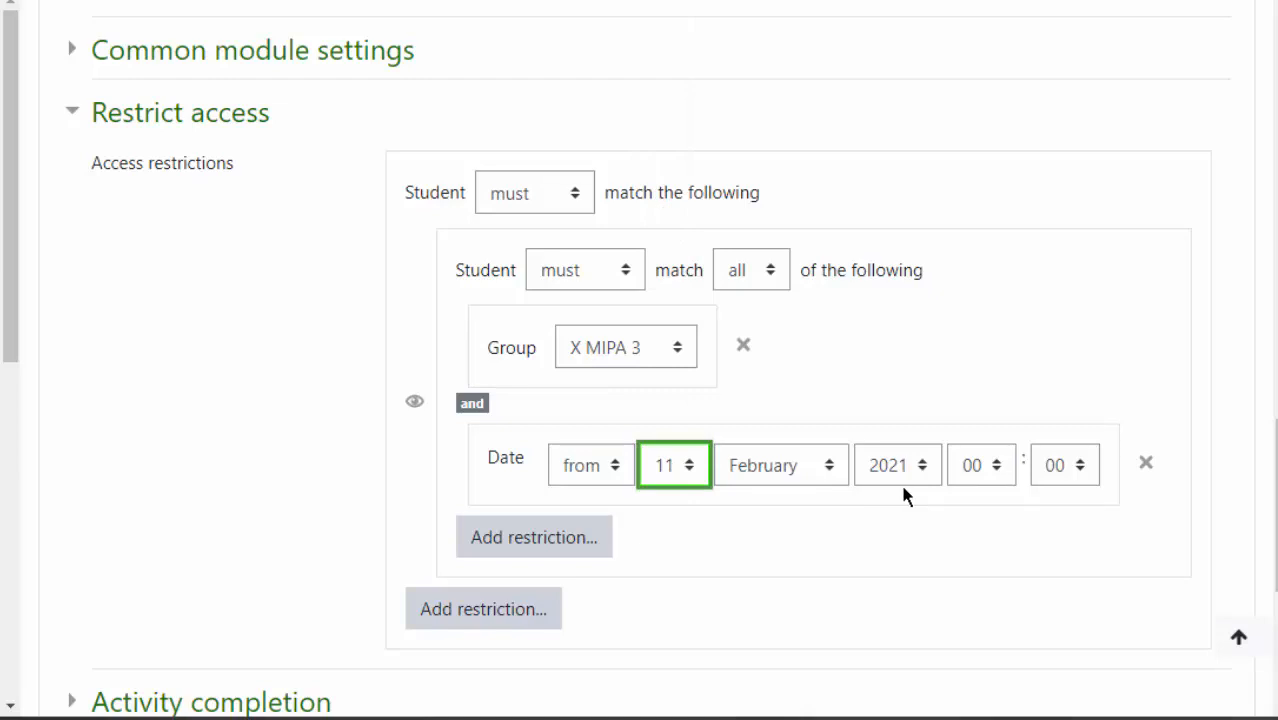
left_click(997, 472)
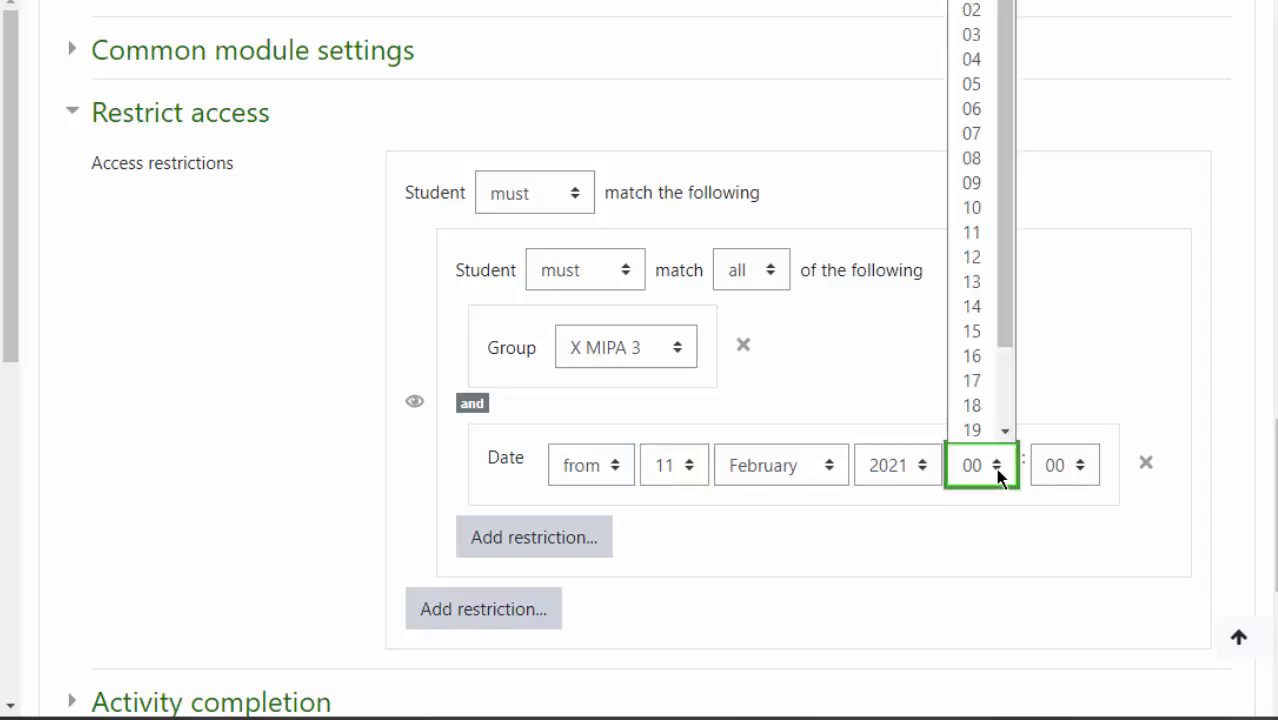
left_click(971, 133)
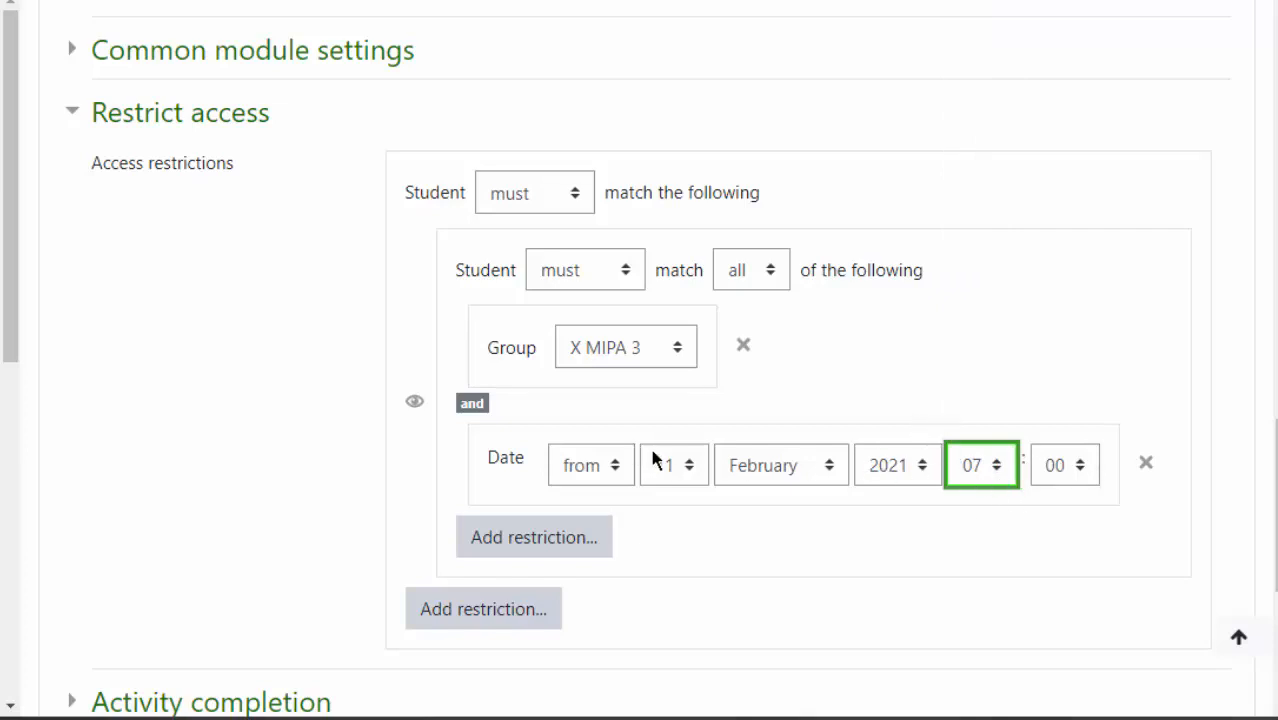
Add a Date restriction until 11 February 2021 at 08:30 to the X MIPA 3 set and make the set match any condition
left_click(507, 545)
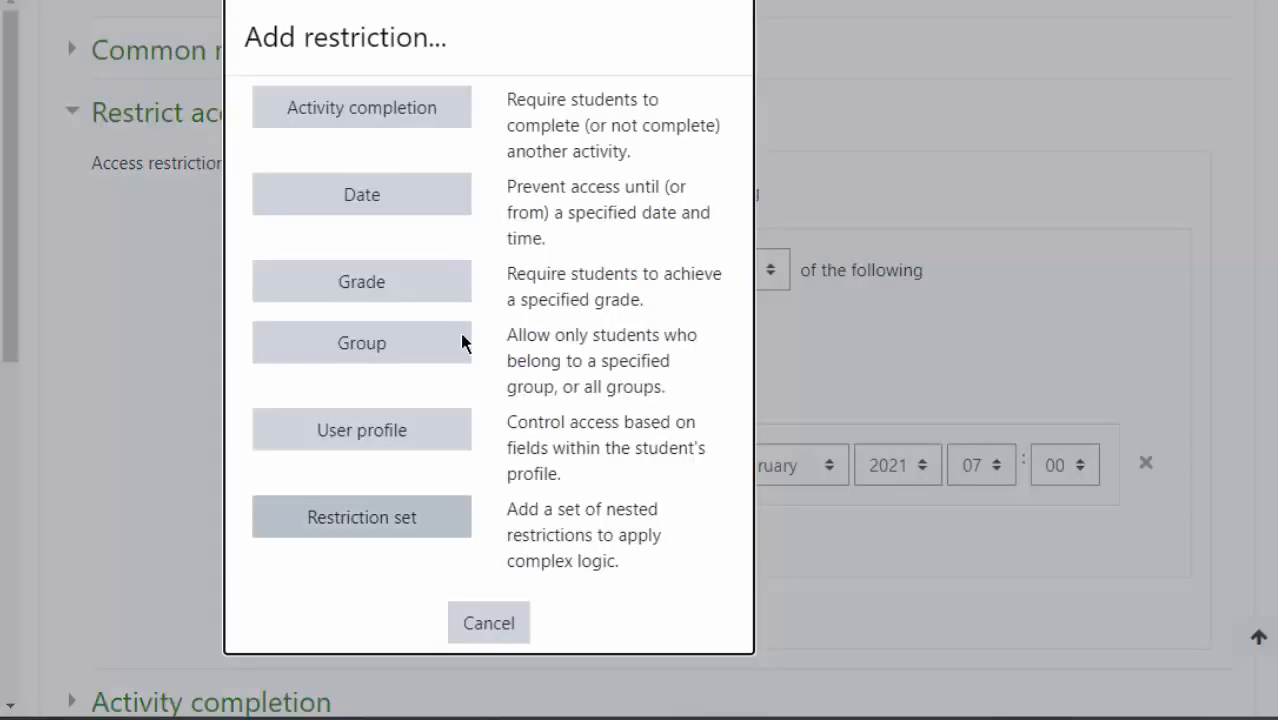
left_click(369, 207)
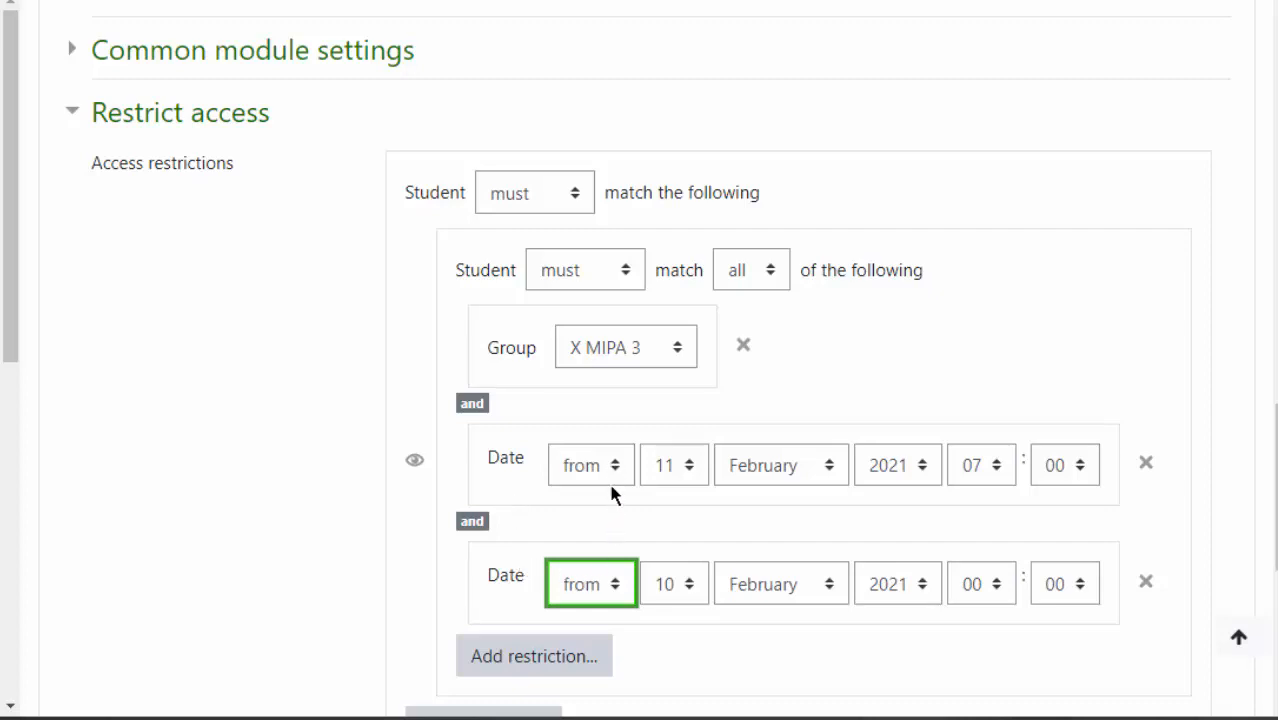
left_click(614, 592)
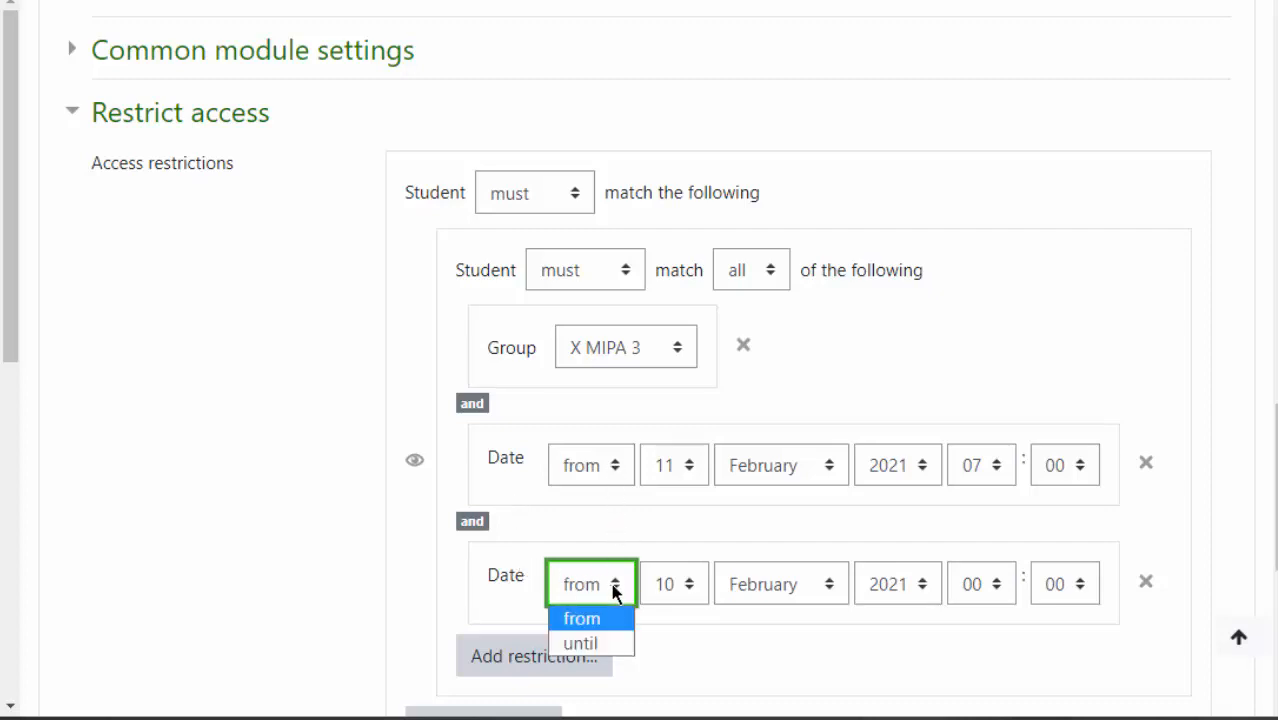
left_click(606, 637)
scroll(800, 525, "down", 2)
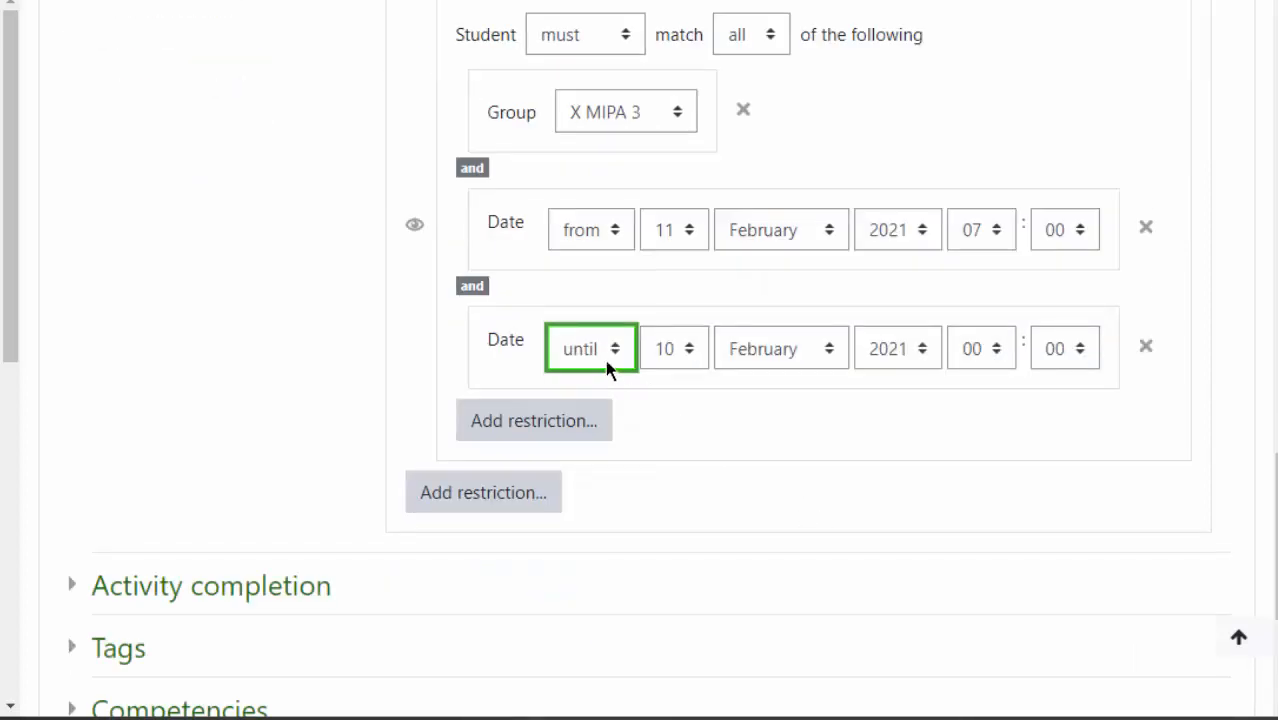
left_click(693, 360)
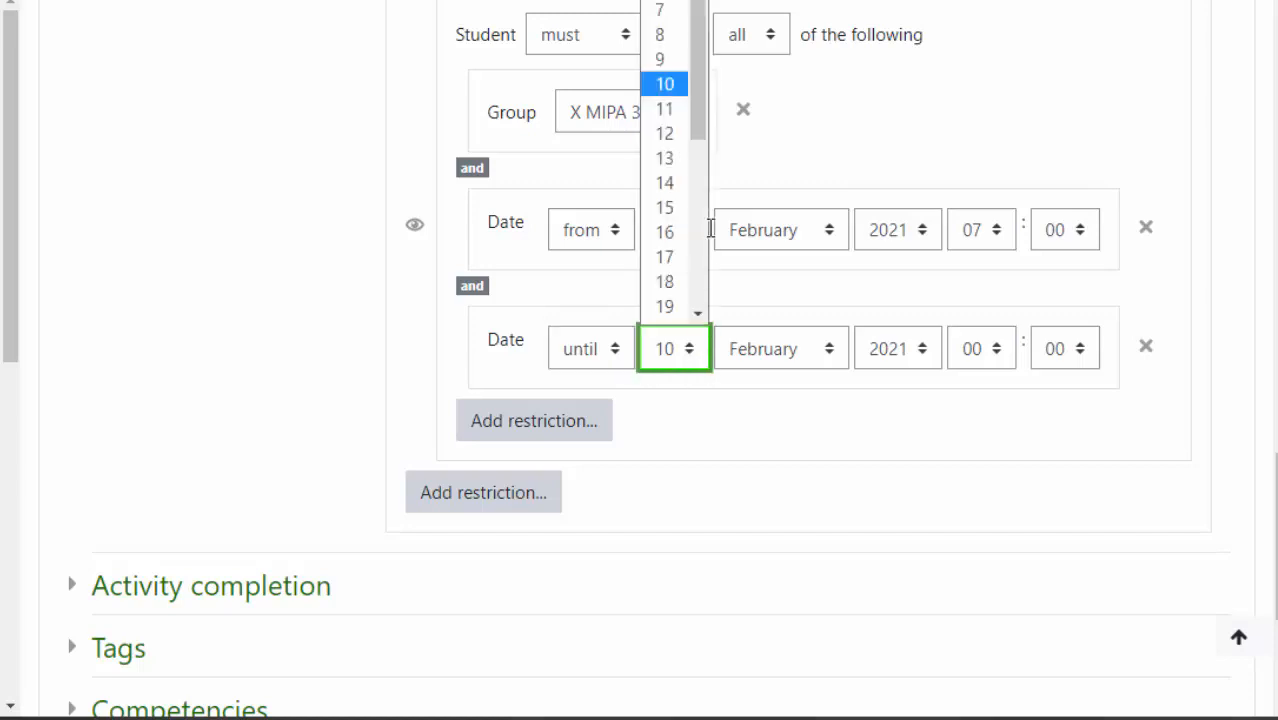
left_click(676, 108)
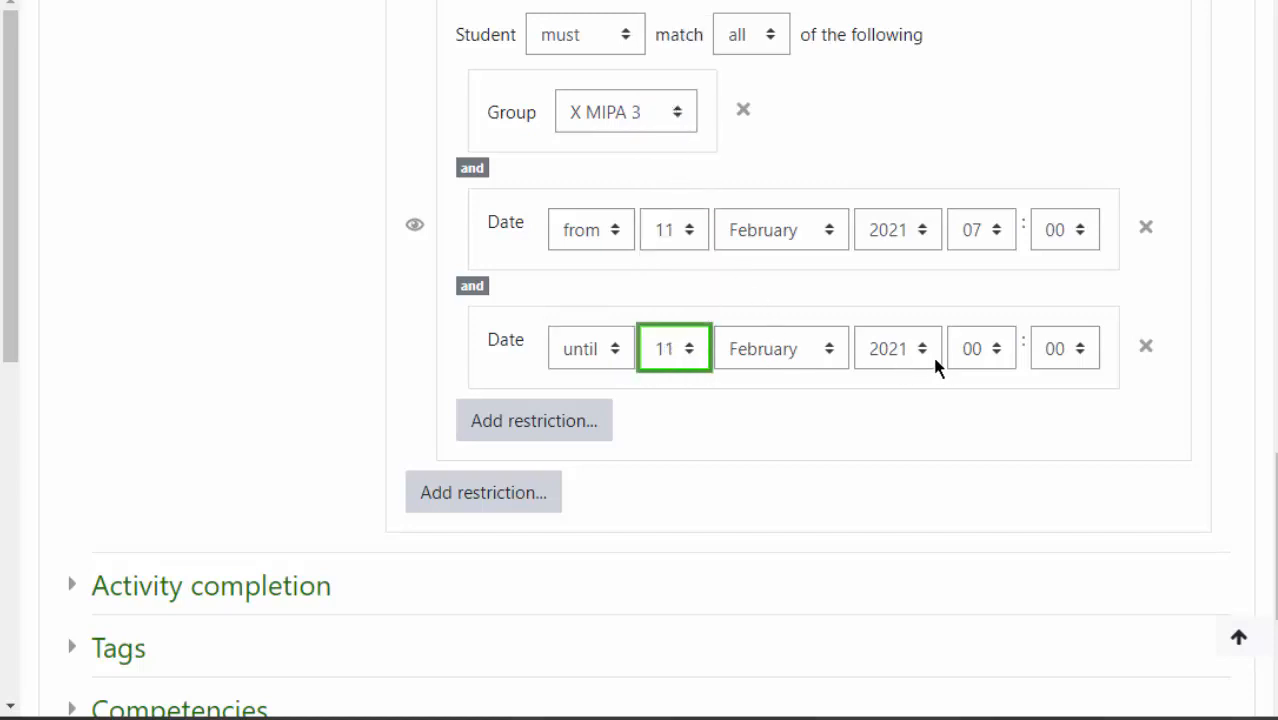
left_click(993, 358)
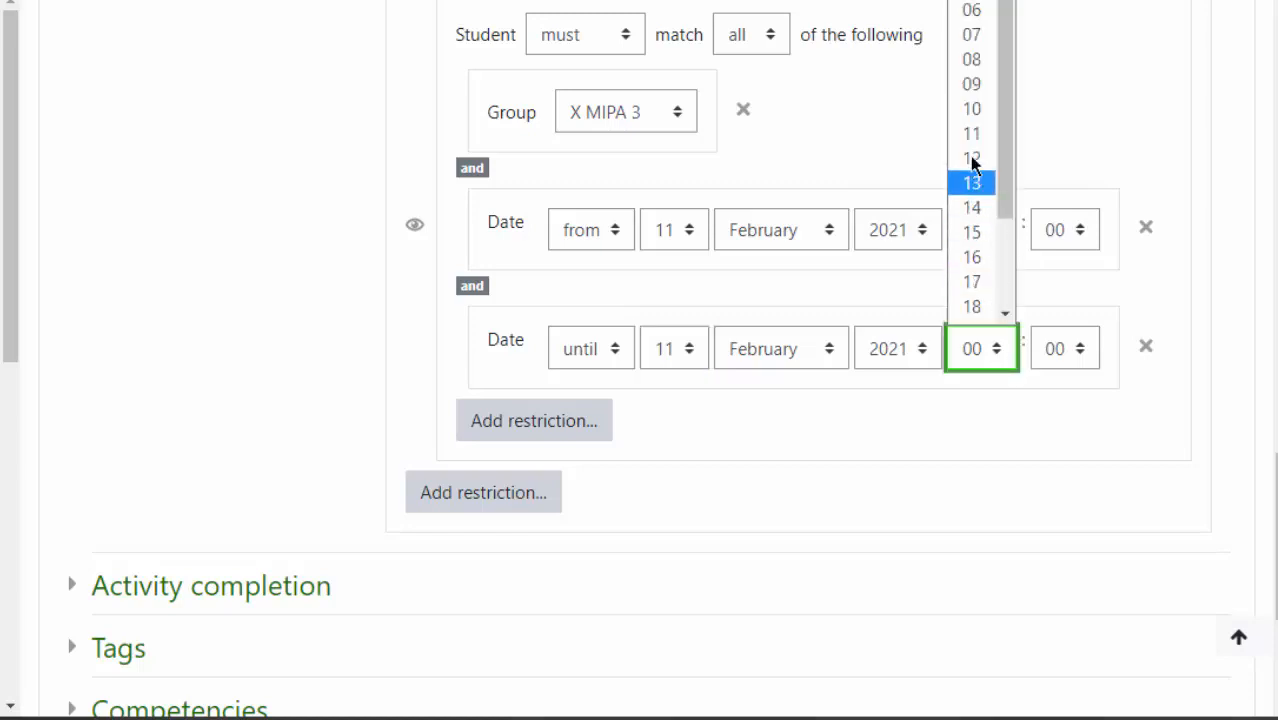
left_click(984, 62)
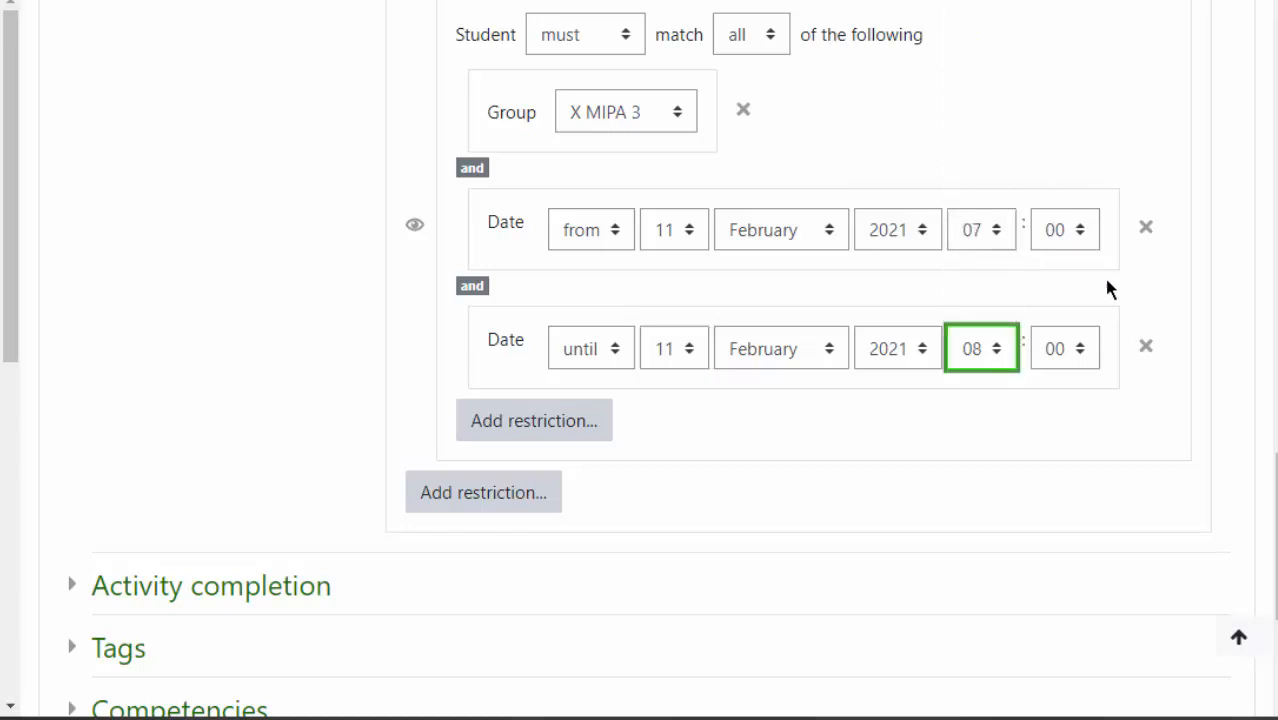
left_click(1081, 360)
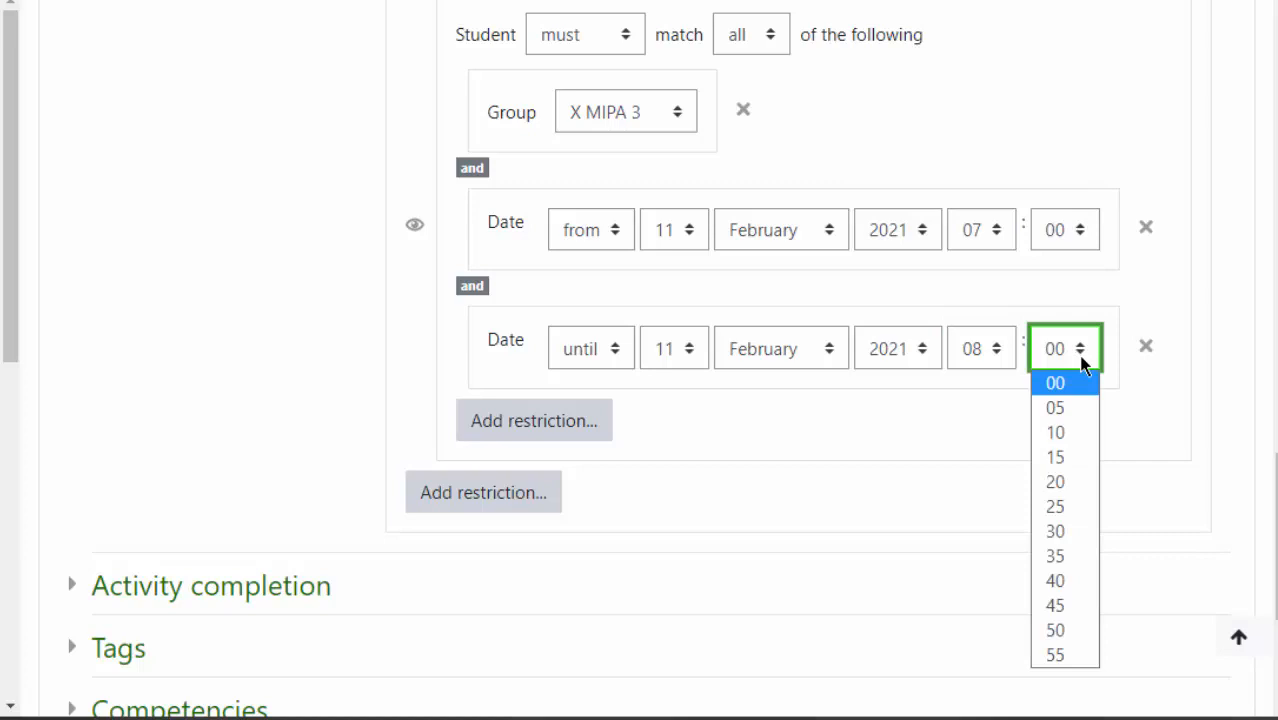
left_click(1085, 531)
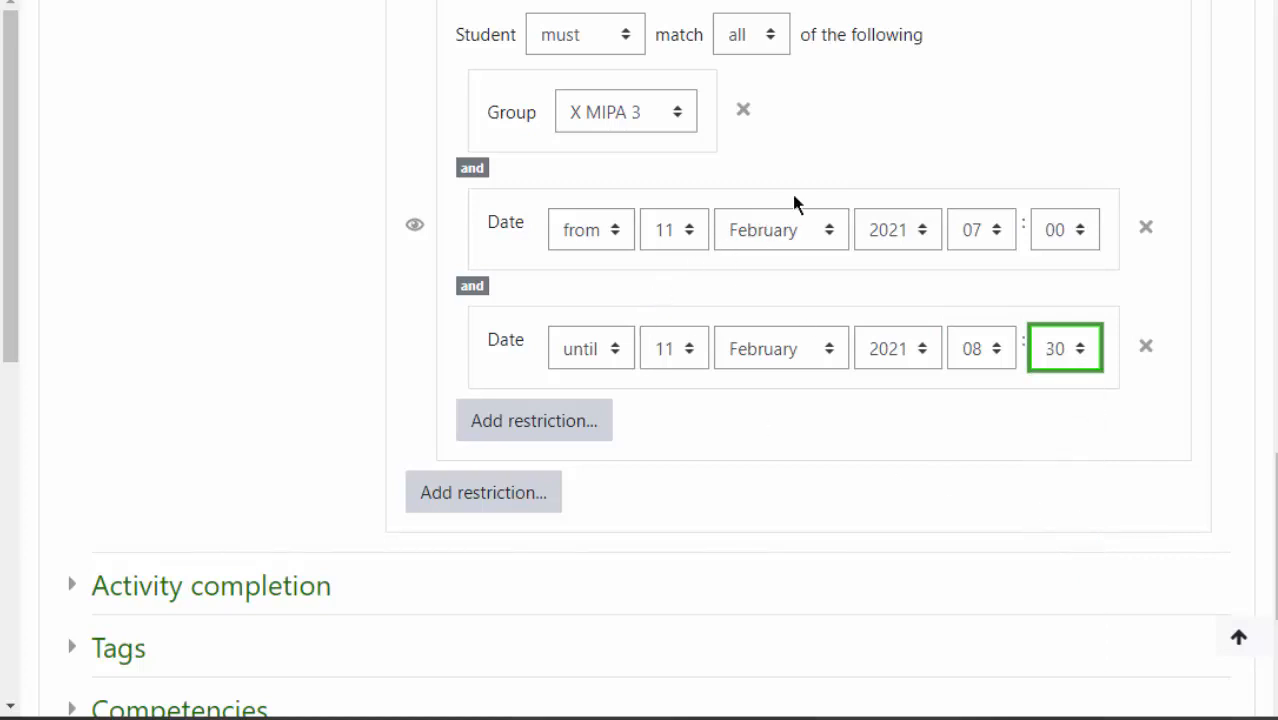
scroll(796, 203, "up", 2)
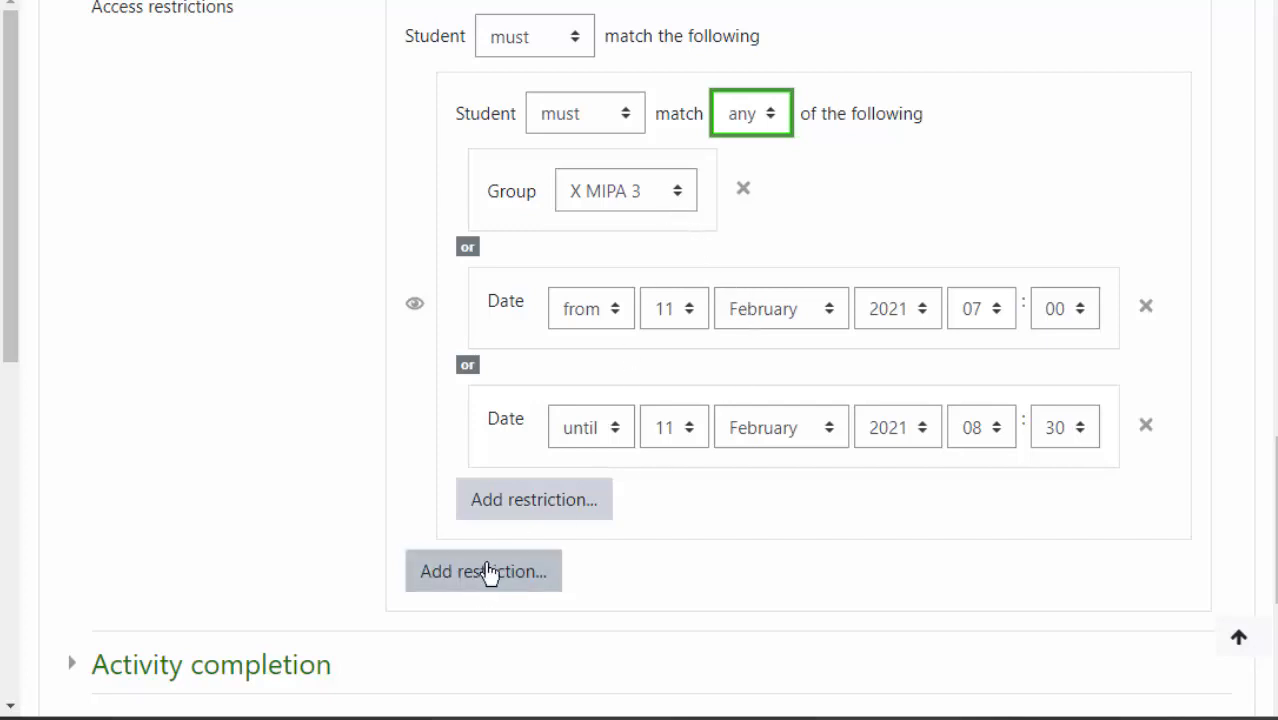
Add a second restriction set to the quiz's access restrictions with a Group restriction for X MIPA 4
left_click(427, 578)
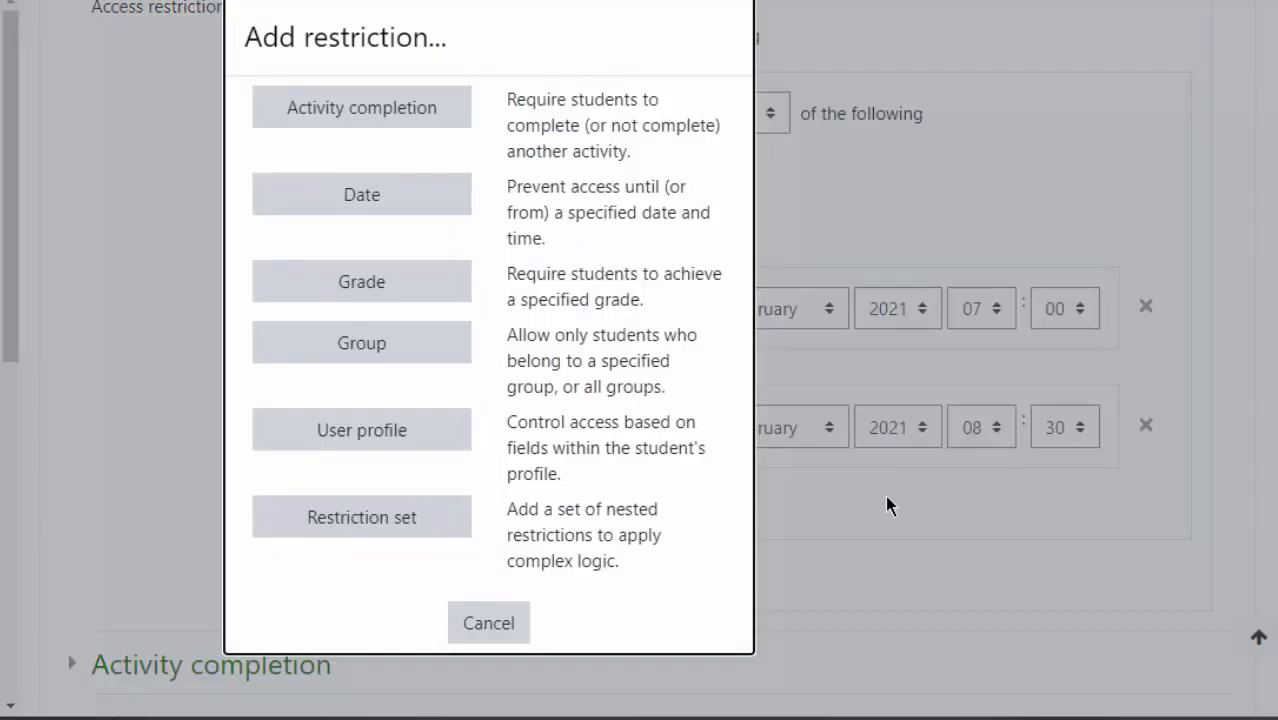
left_click(323, 525)
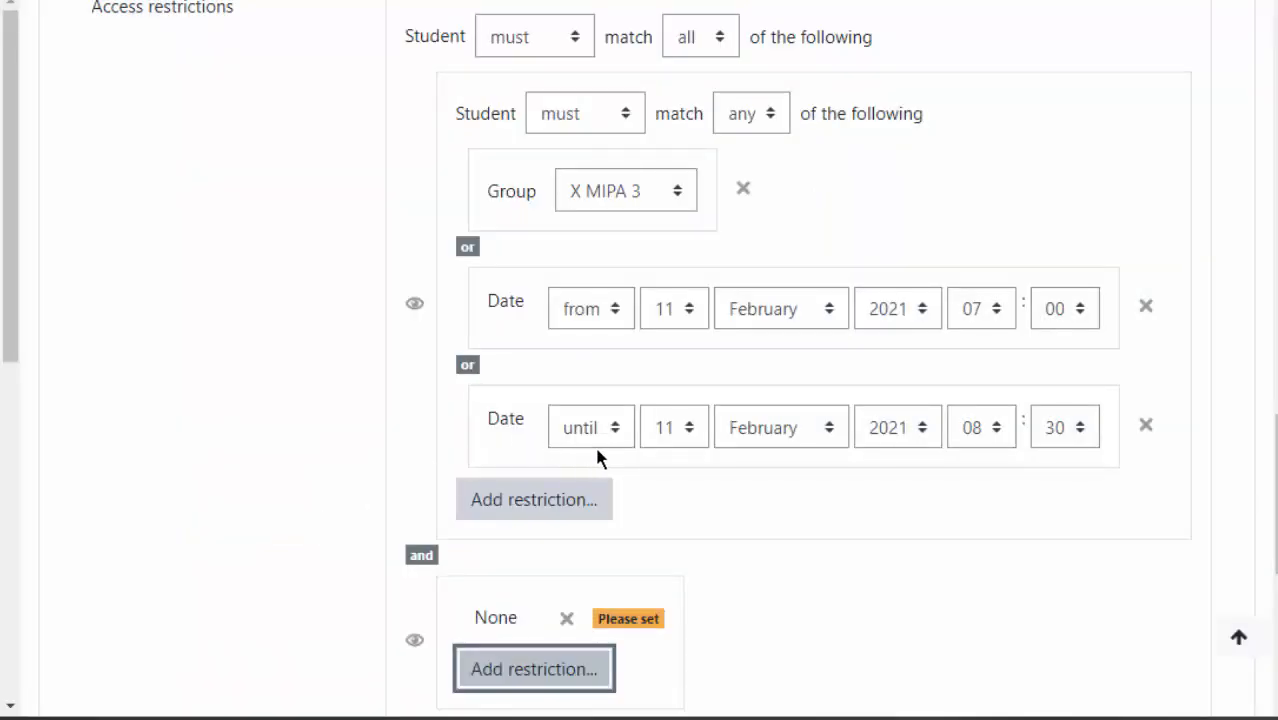
scroll(600, 450, "down", 2)
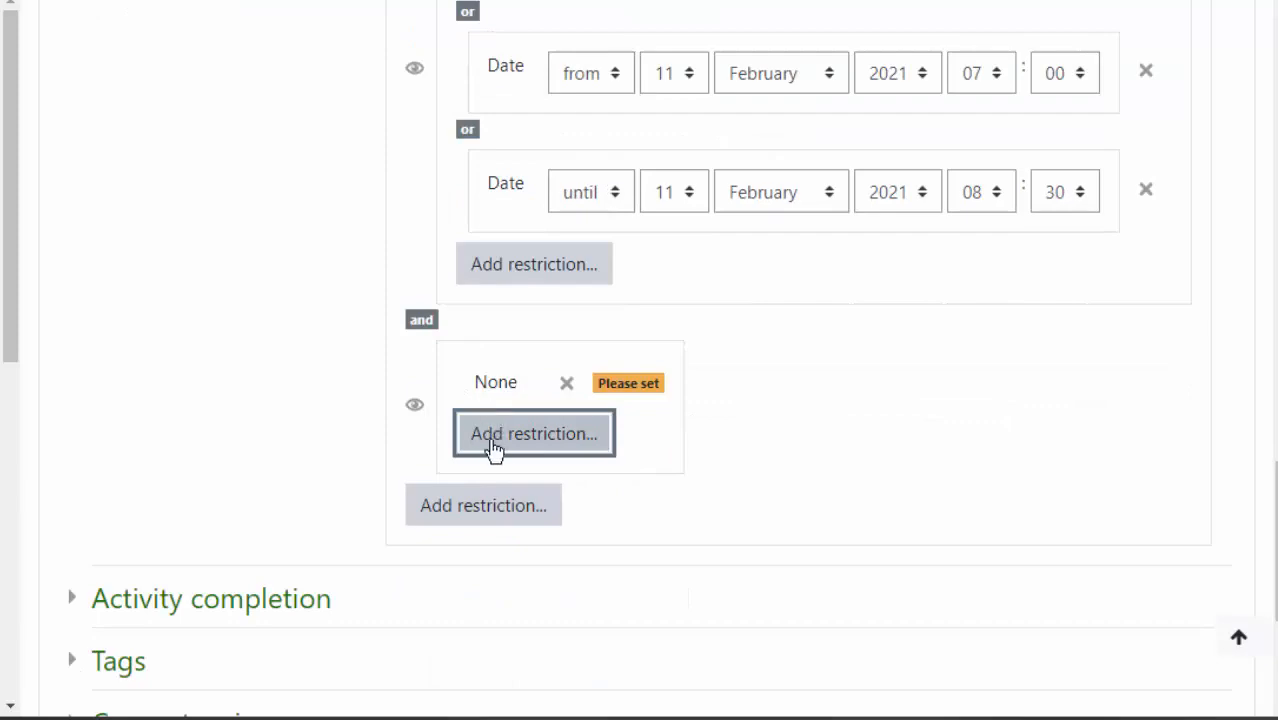
left_click(563, 435)
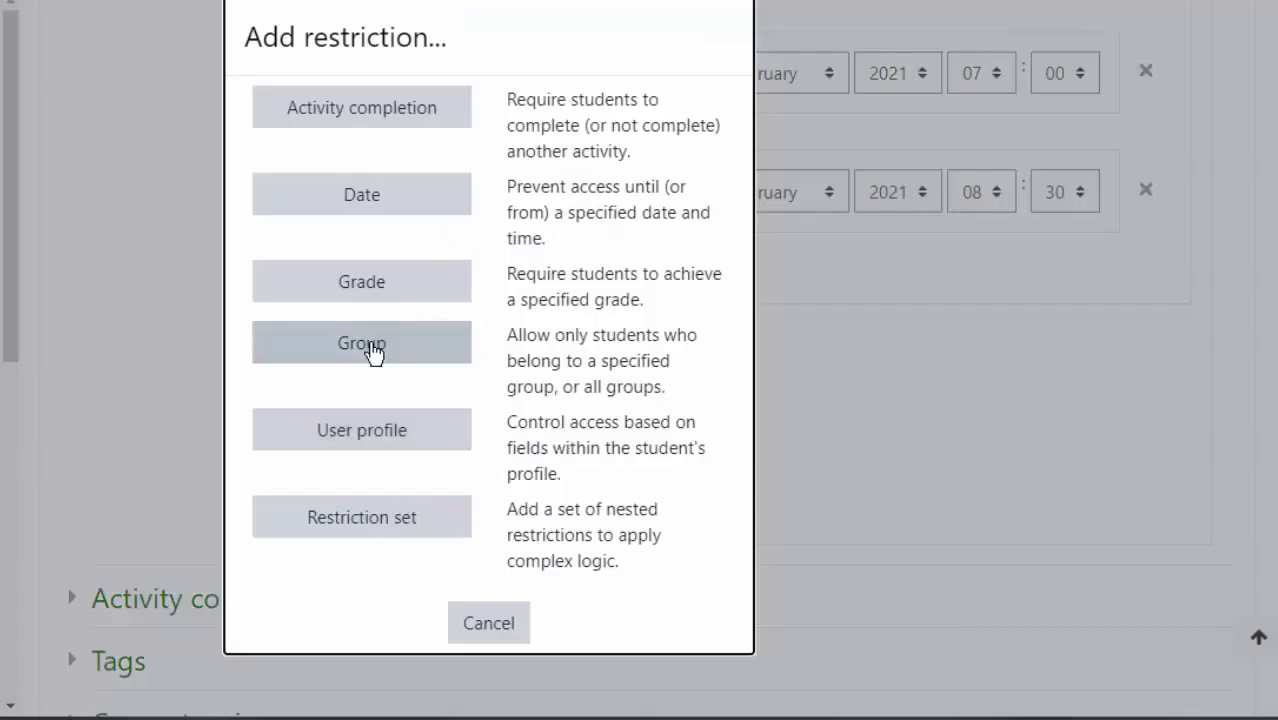
left_click(364, 343)
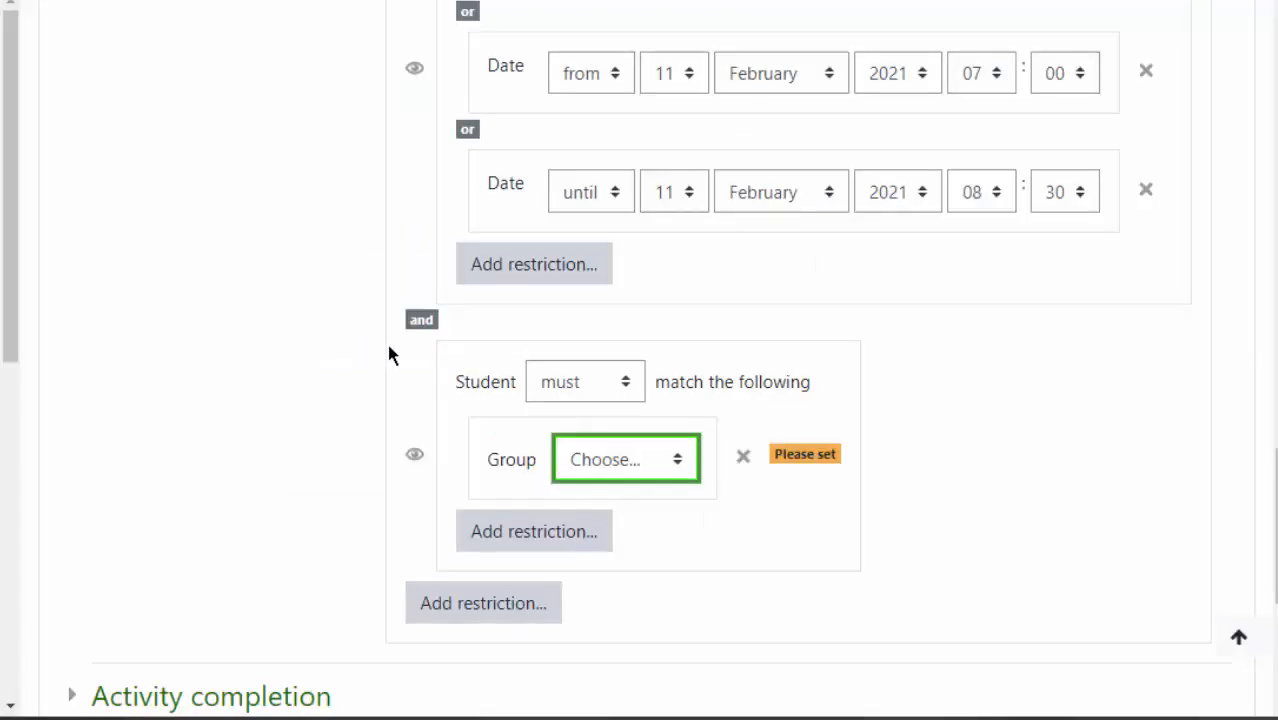
left_click(675, 462)
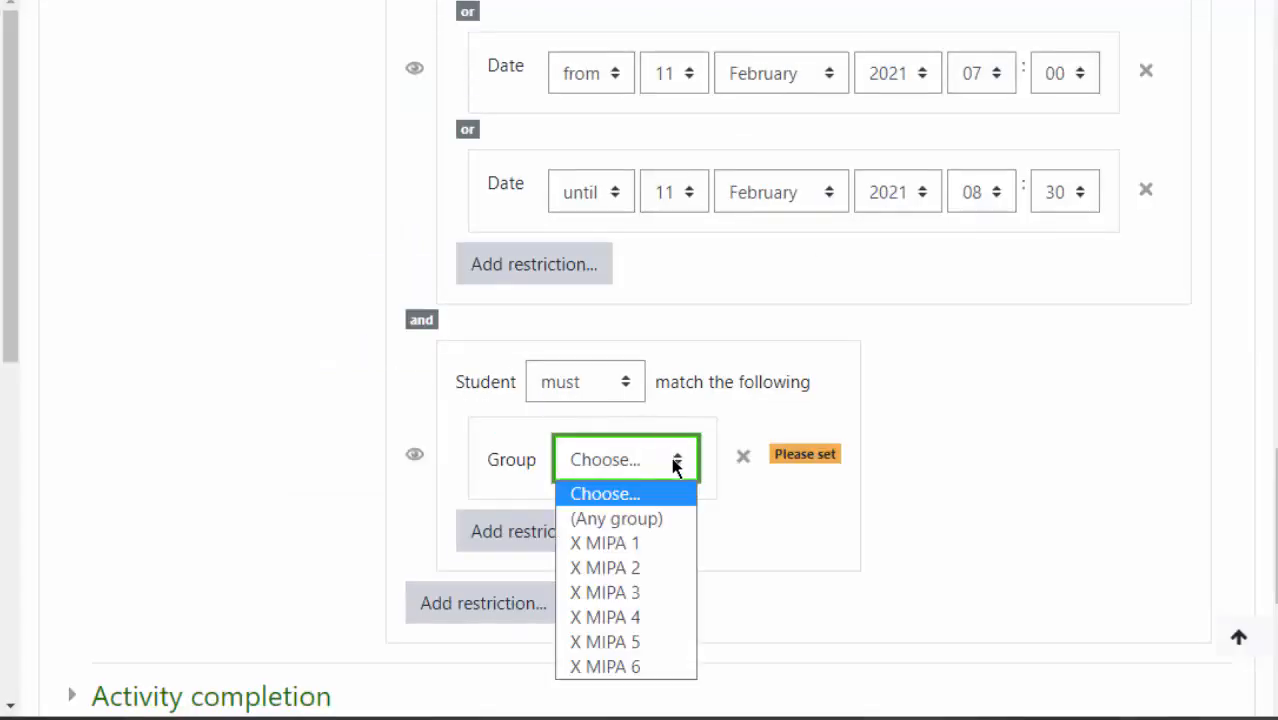
left_click(641, 617)
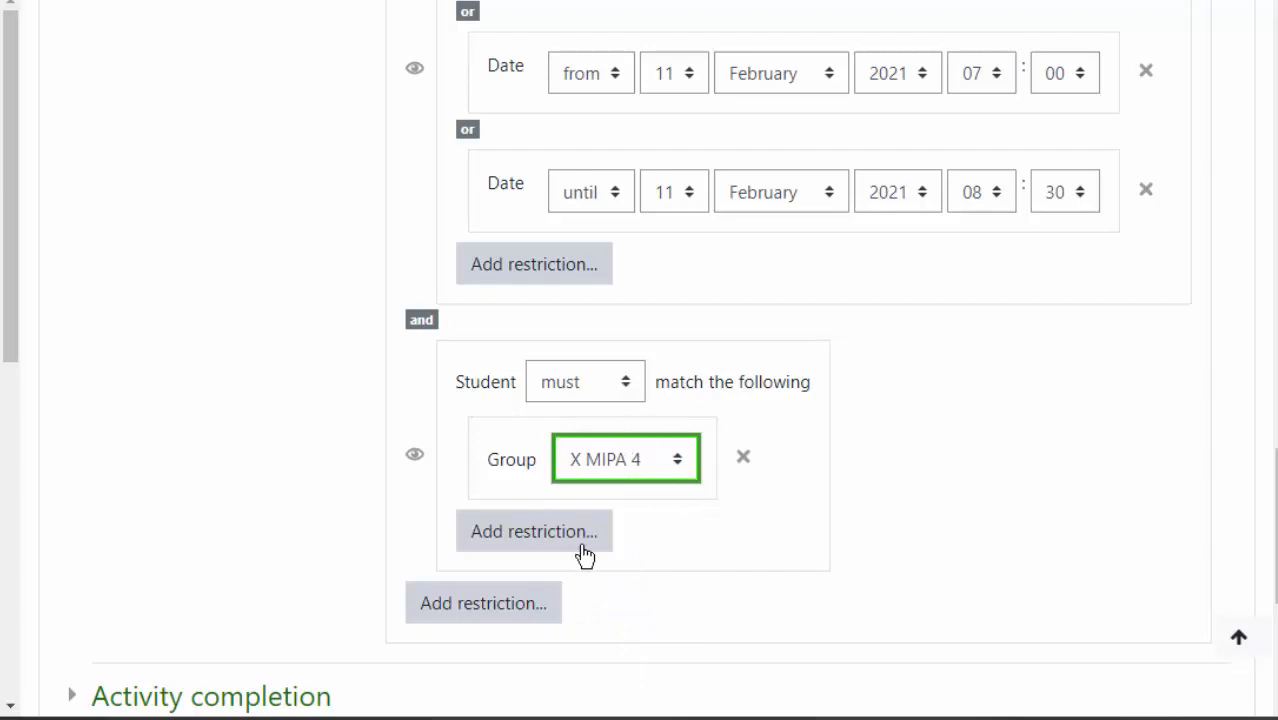
Add a Date restriction to the X MIPA 4 set, allowing access from 11 February 2021 at 08:00
left_click(526, 538)
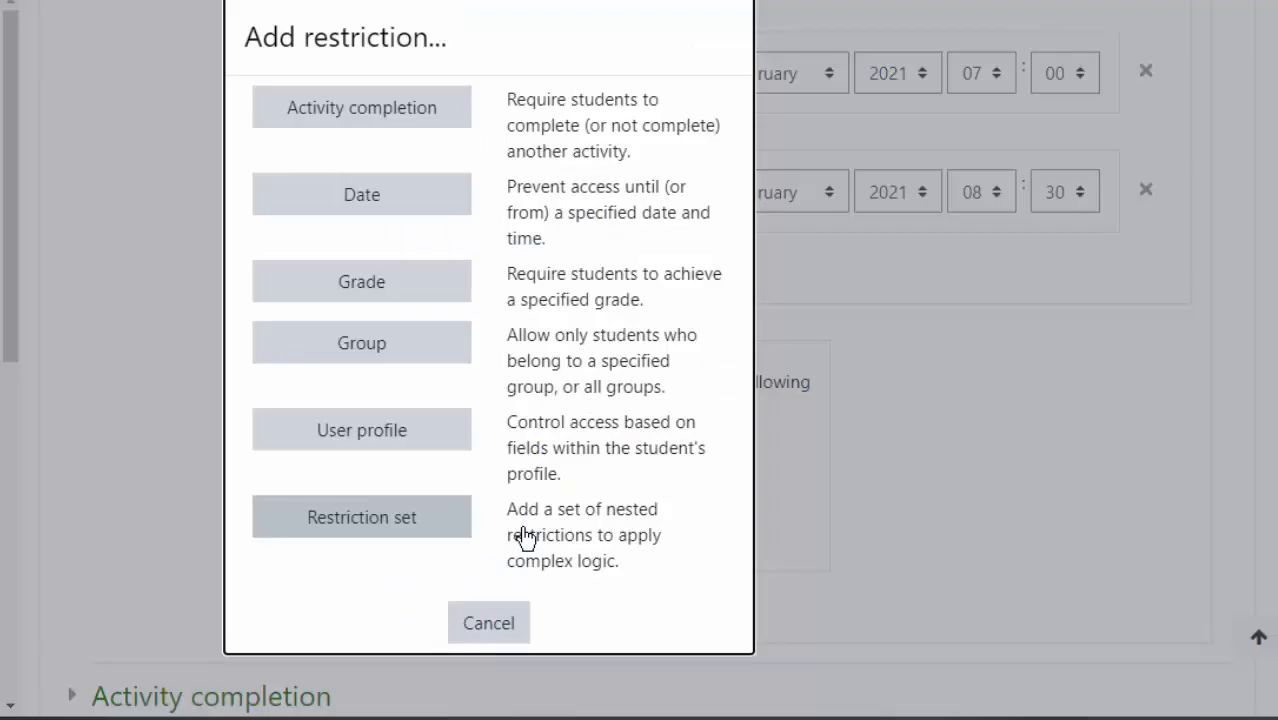
left_click(362, 199)
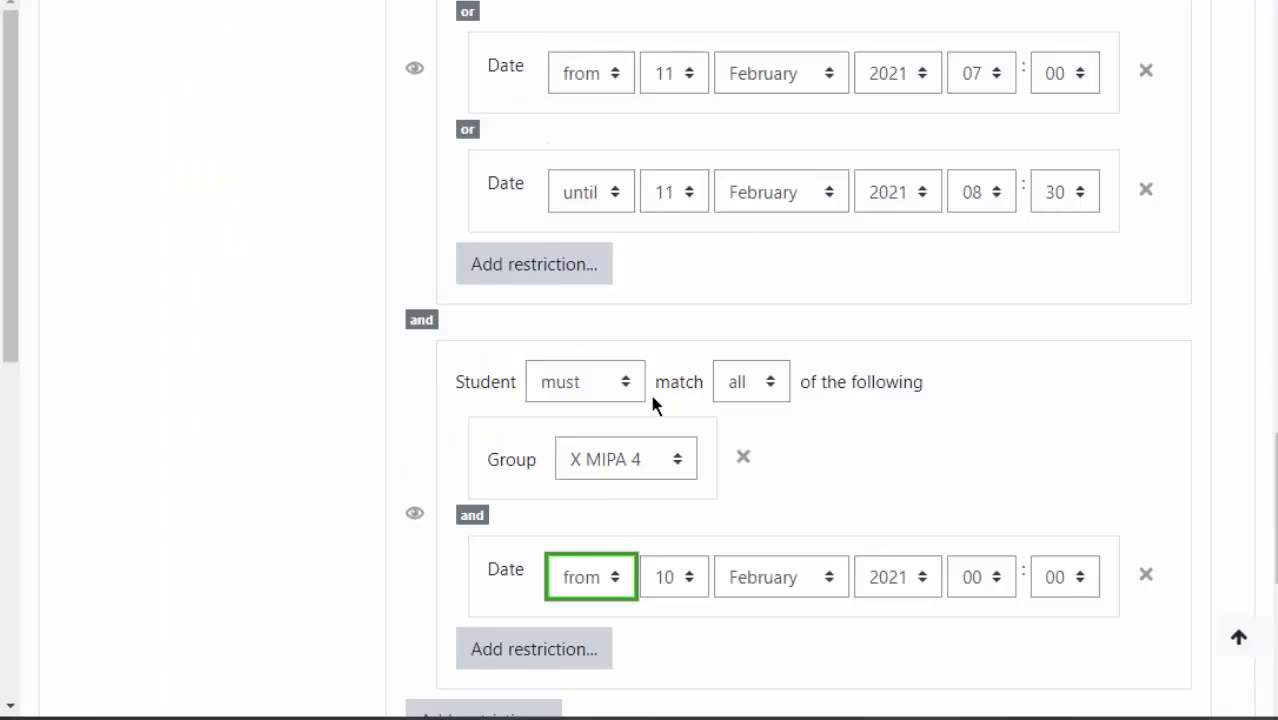
left_click(686, 577)
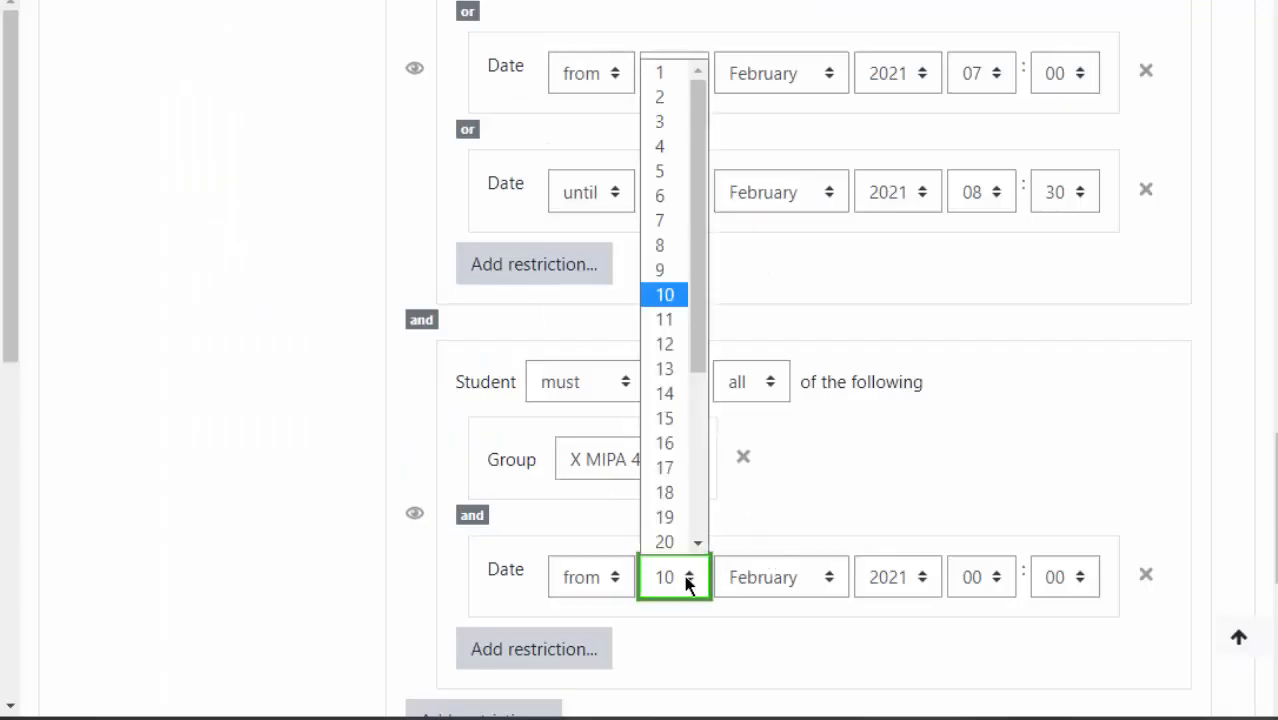
left_click(679, 320)
scroll(805, 546, "down", 2)
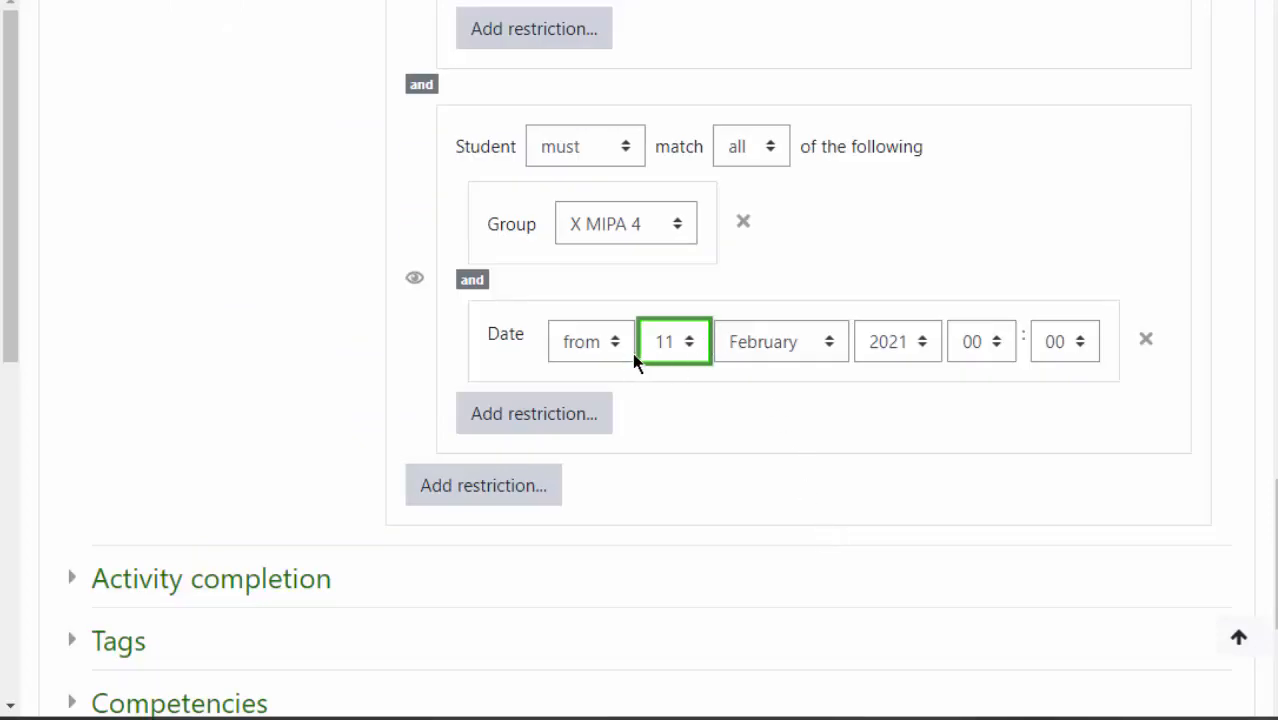
left_click(997, 350)
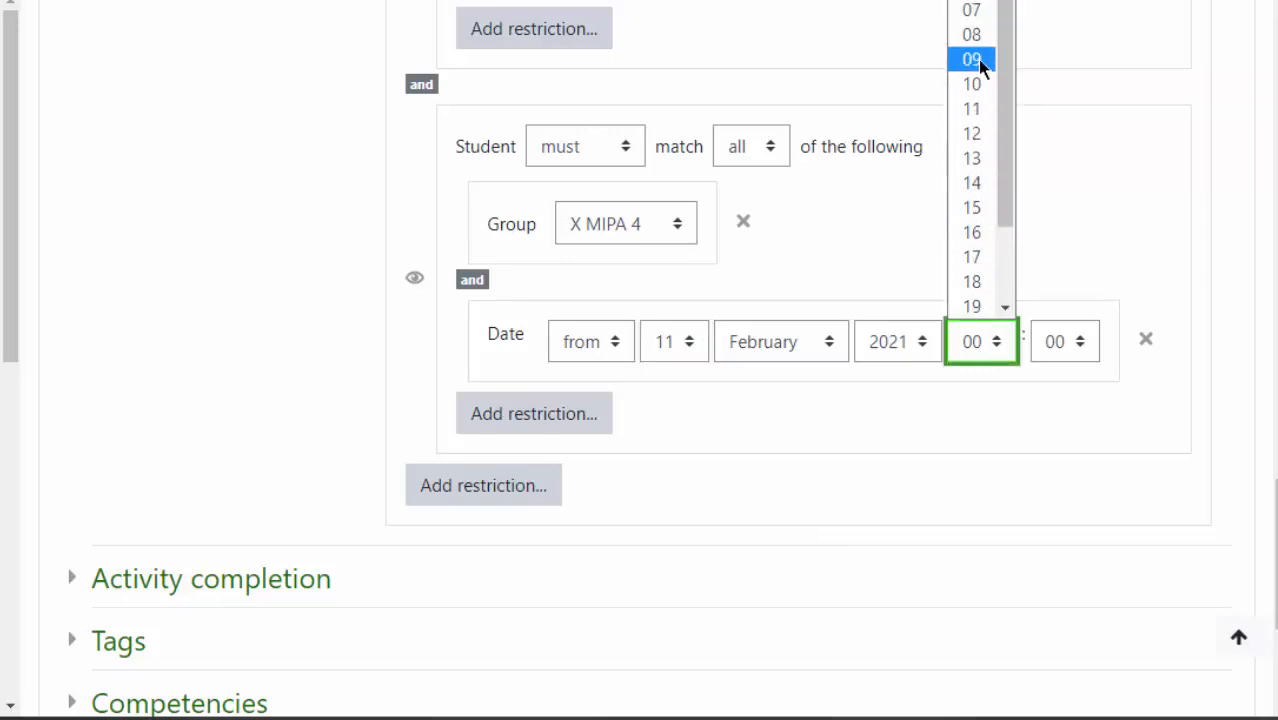
left_click(975, 36)
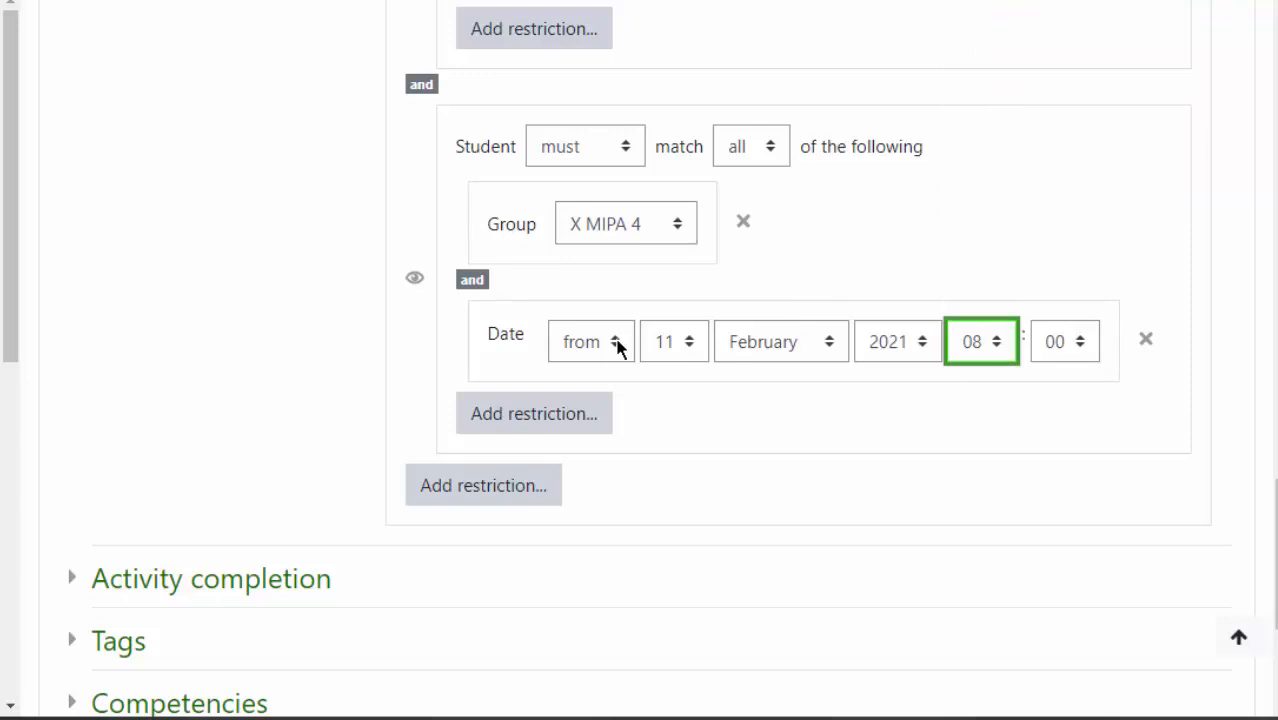
Add a Date restriction to the X MIPA 4 set, allowing access until 11 February 2021 at 09:30
left_click(553, 413)
left_click(392, 208)
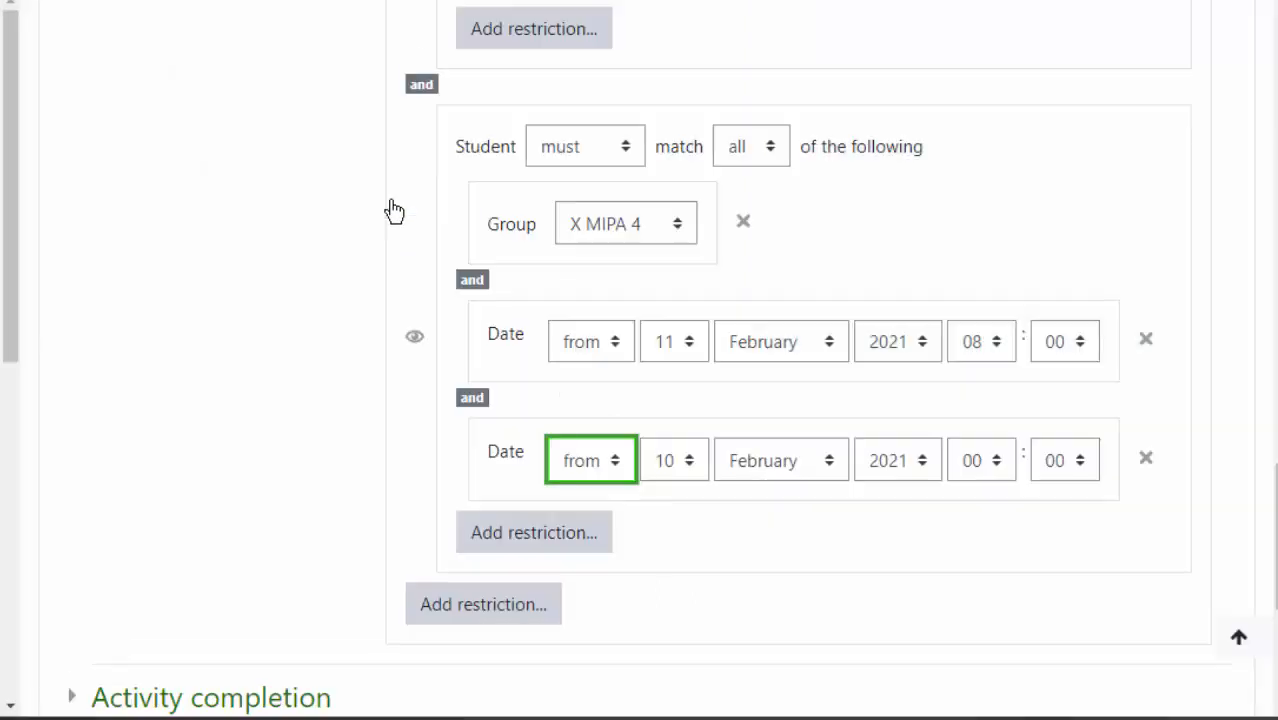
left_click(612, 463)
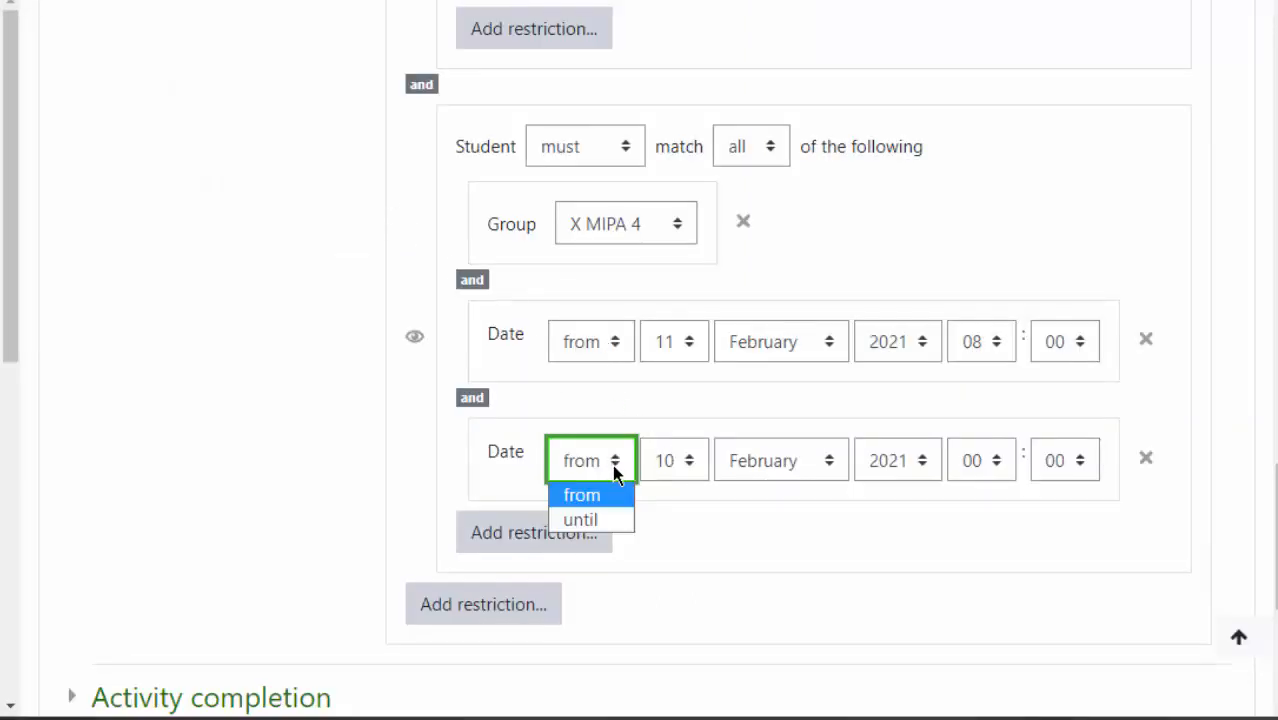
left_click(604, 519)
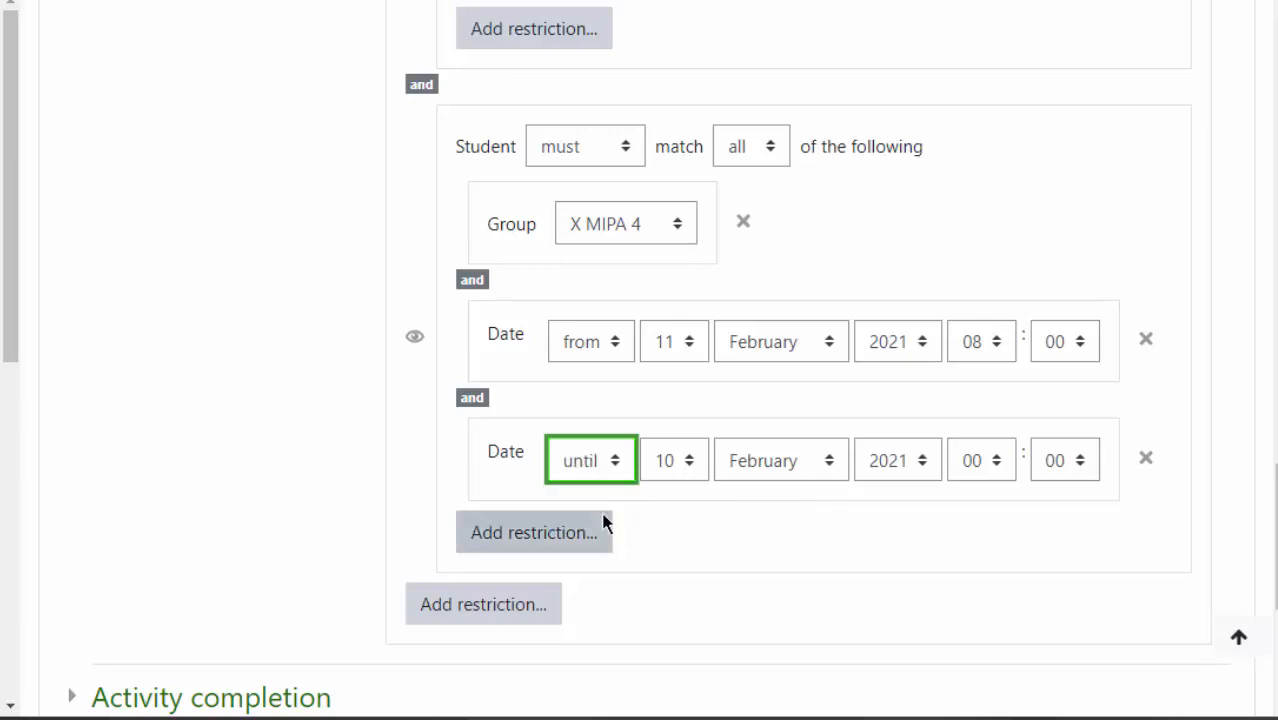
left_click(690, 472)
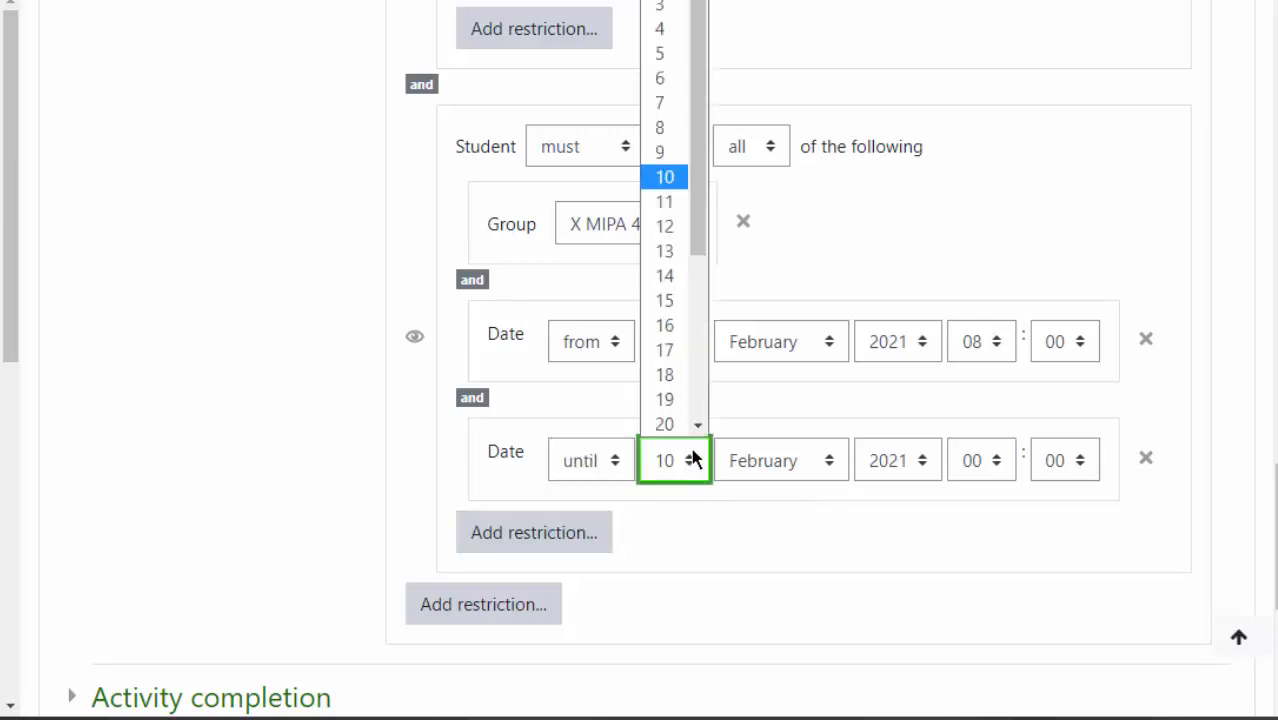
left_click(673, 200)
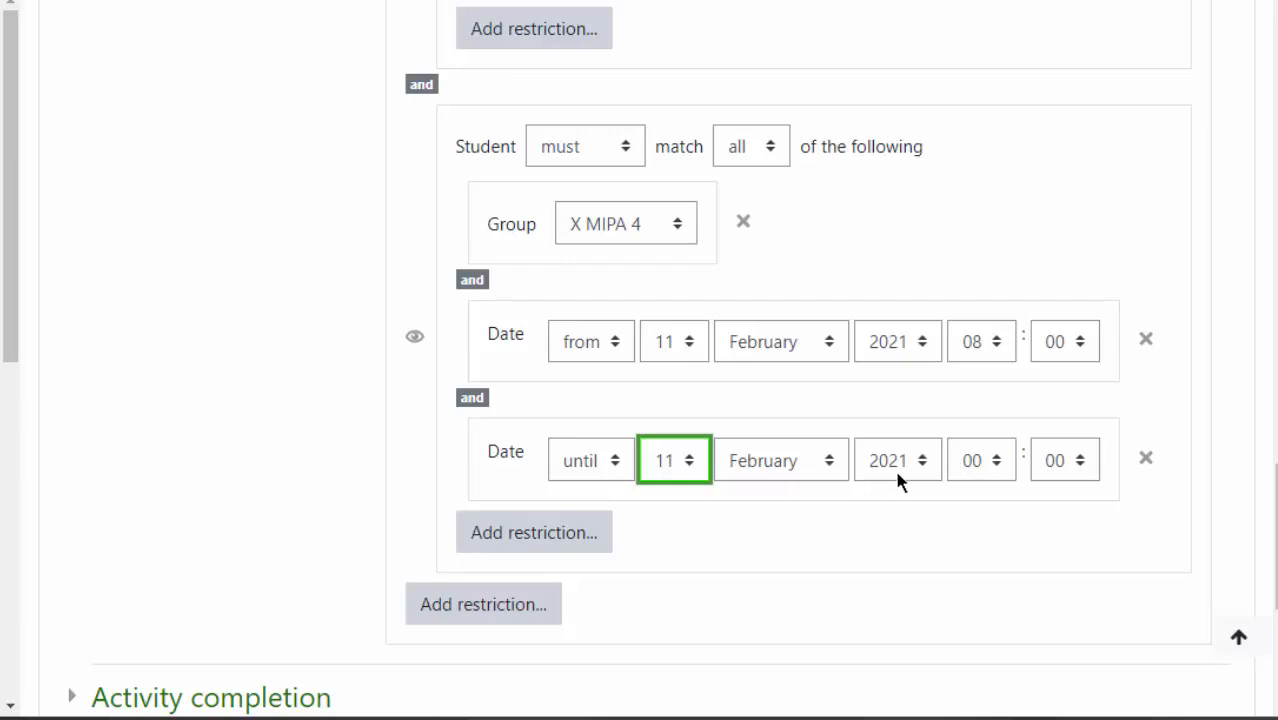
left_click(997, 463)
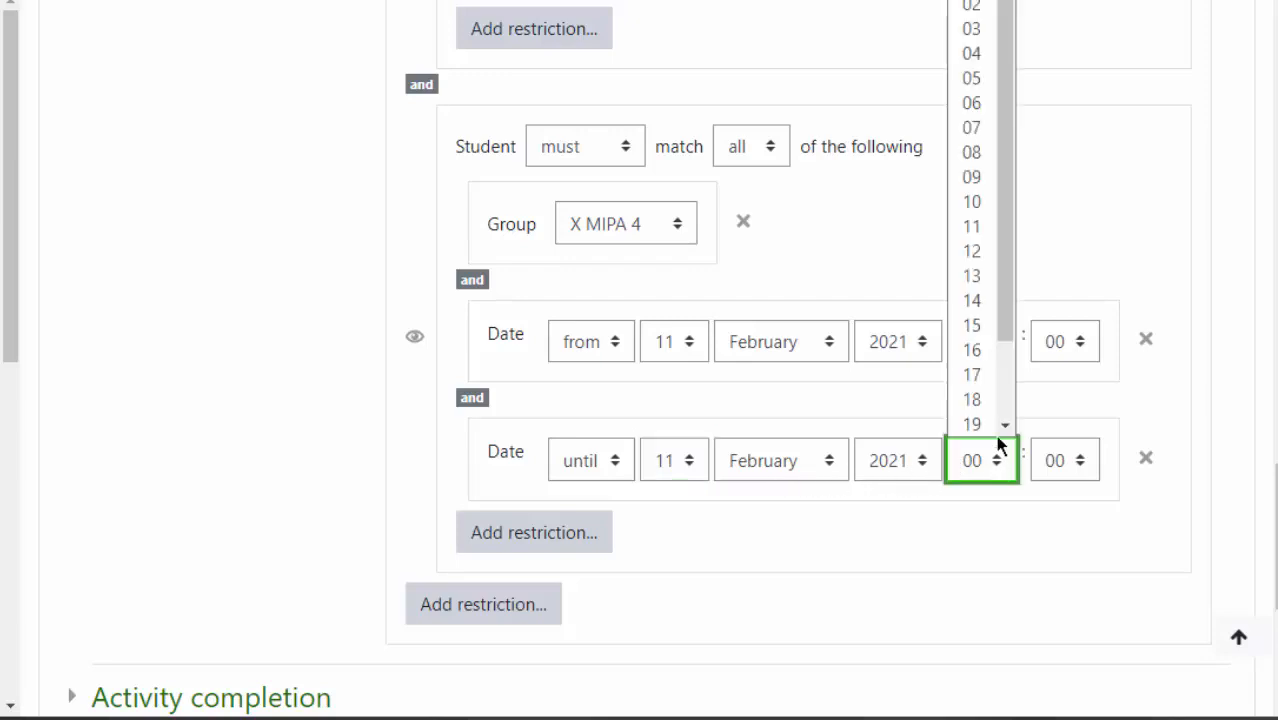
left_click(973, 189)
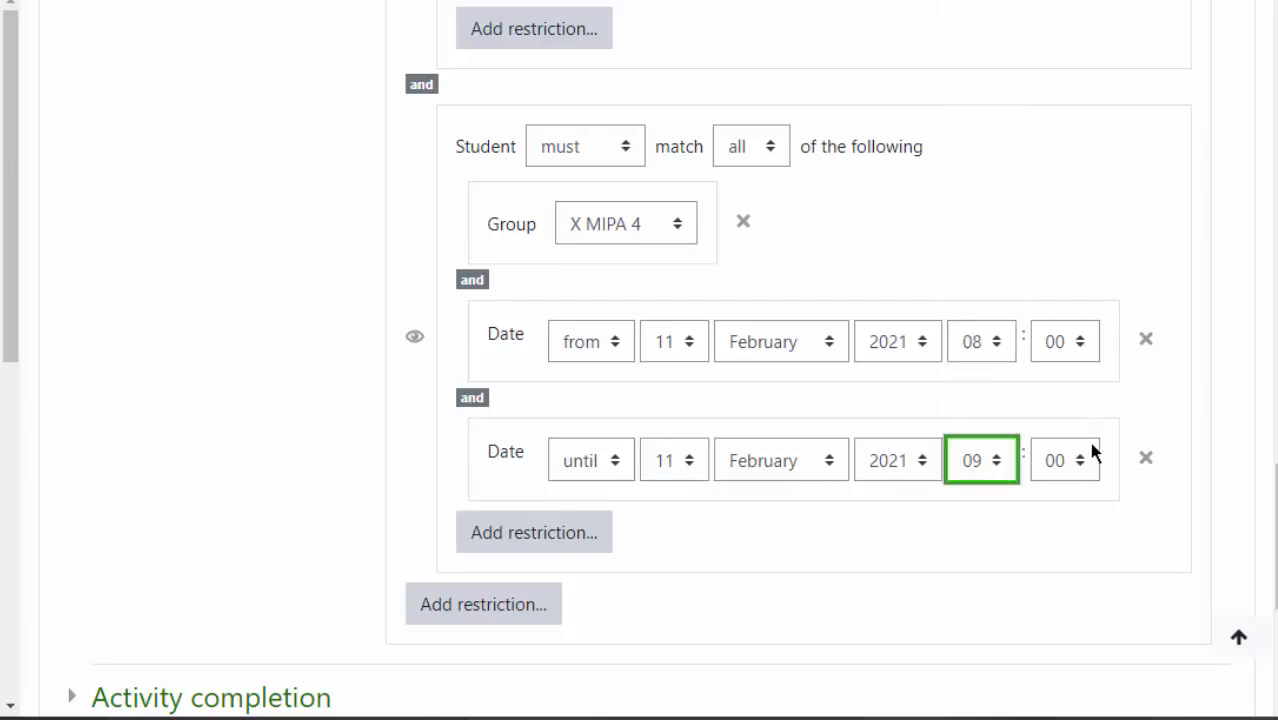
left_click(1080, 475)
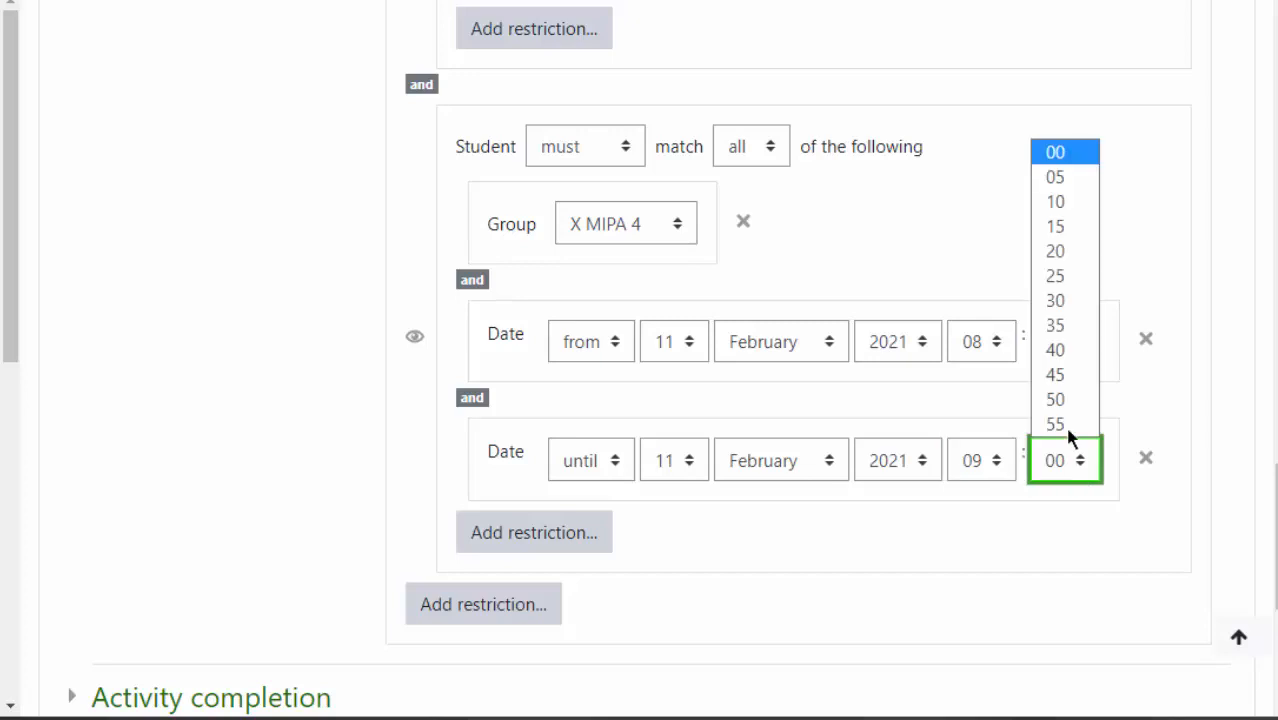
left_click(1060, 299)
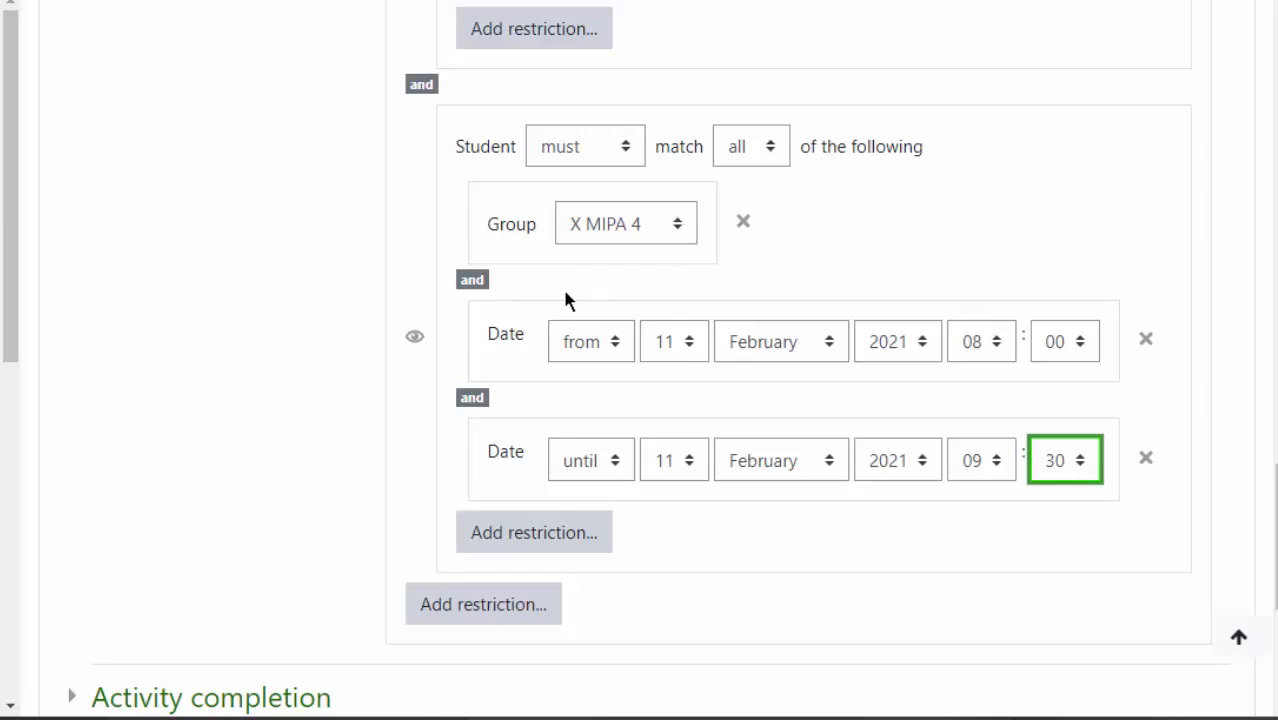
Make the overall access restrictions match any of the sets, and make the X MIPA 3 set match all of its conditions
scroll(680, 350, "down", 1)
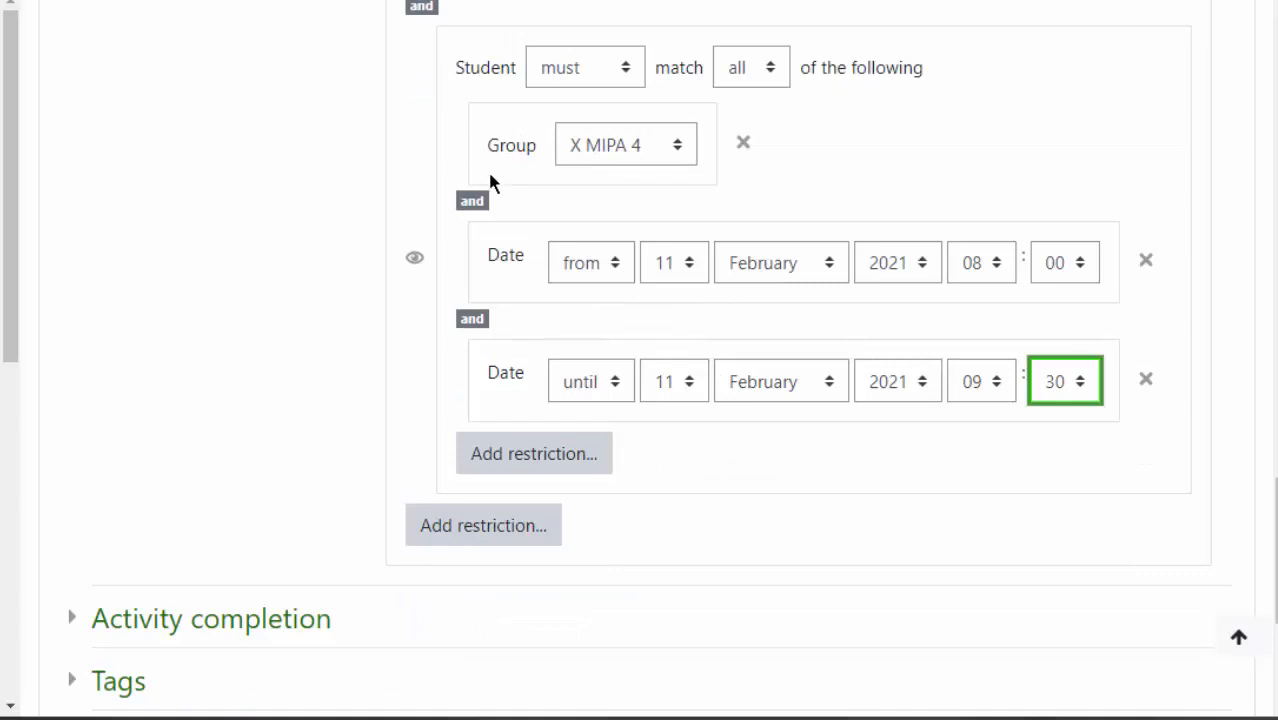
scroll(760, 214, "up", 6)
scroll(762, 218, "up", 1)
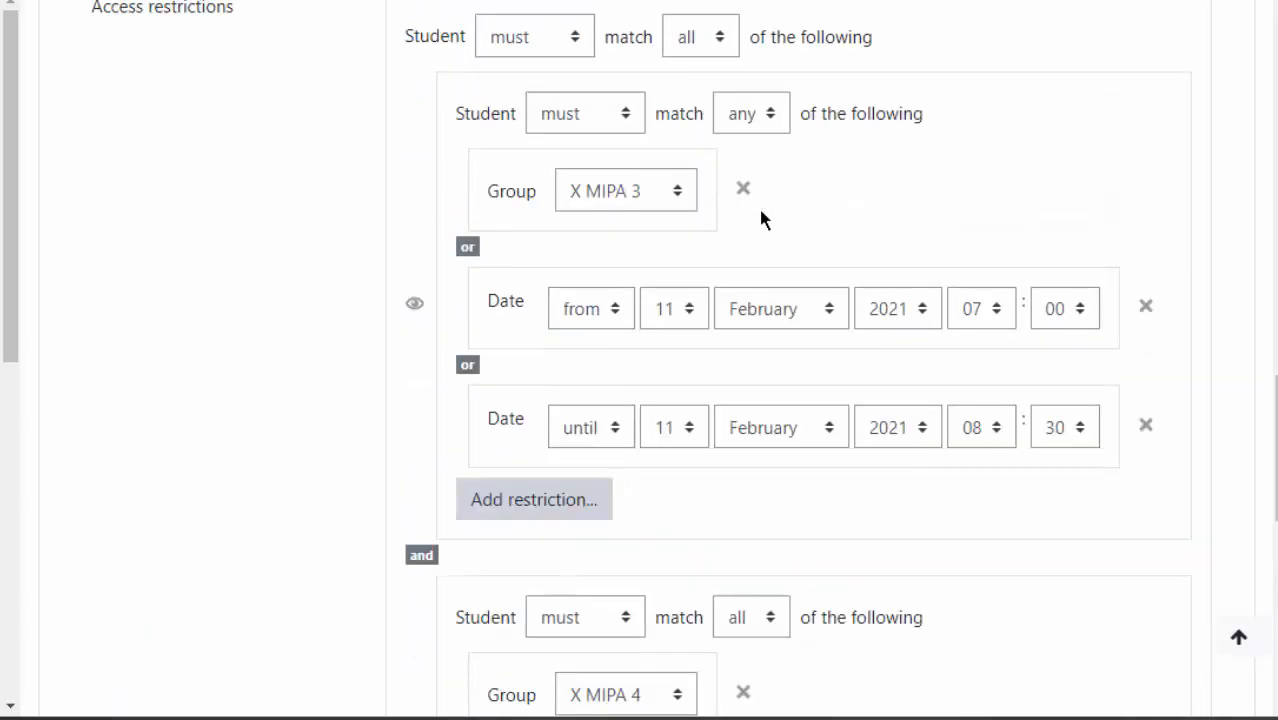
left_click(720, 40)
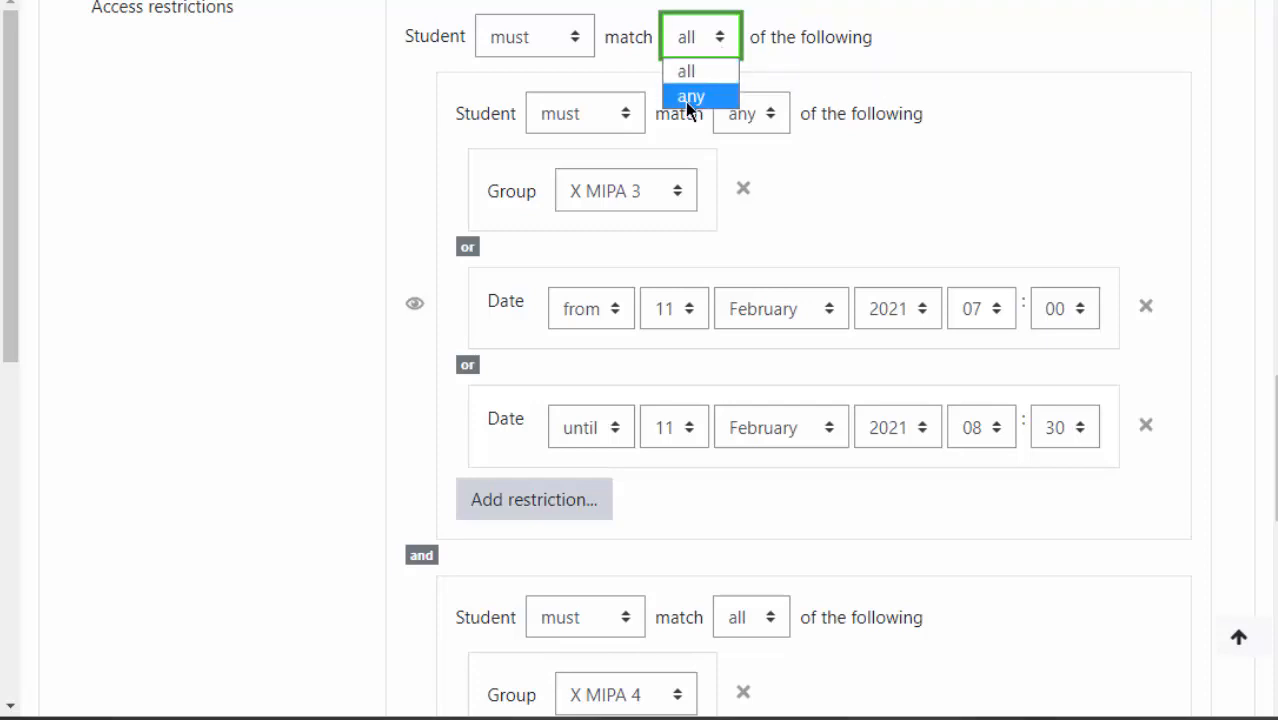
left_click(685, 101)
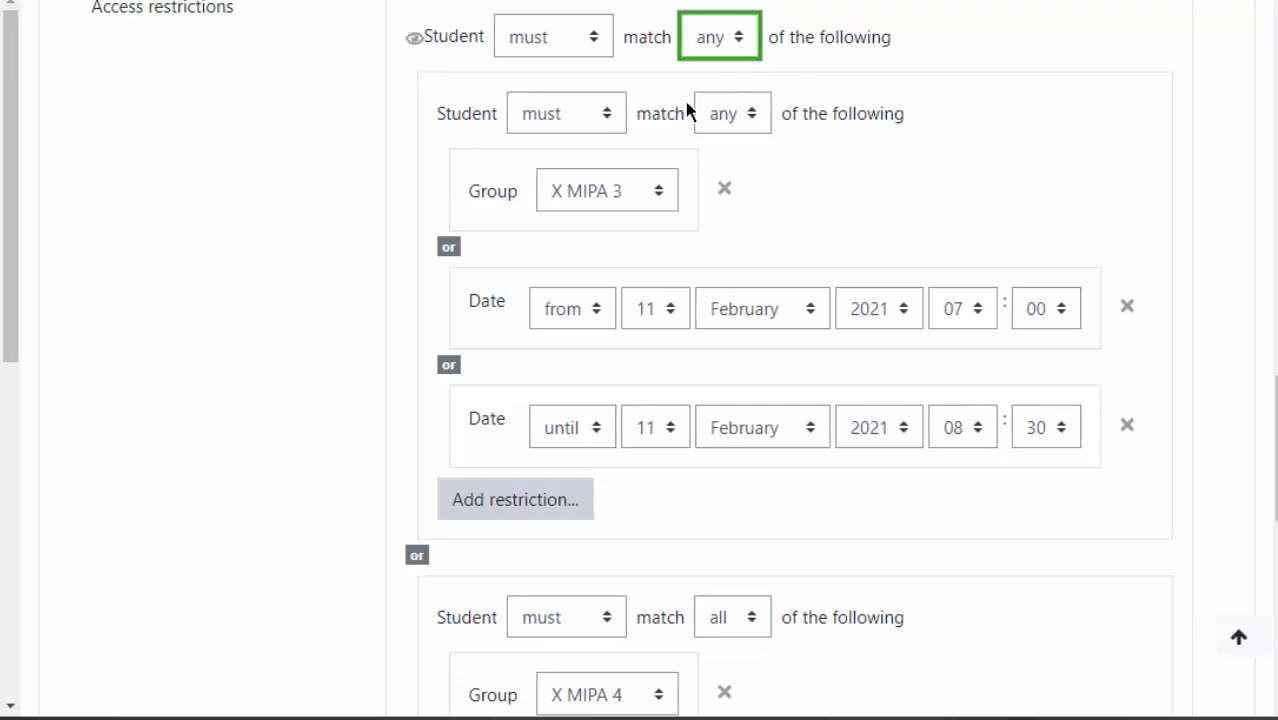
left_click(756, 124)
left_click(756, 124)
key("Up")
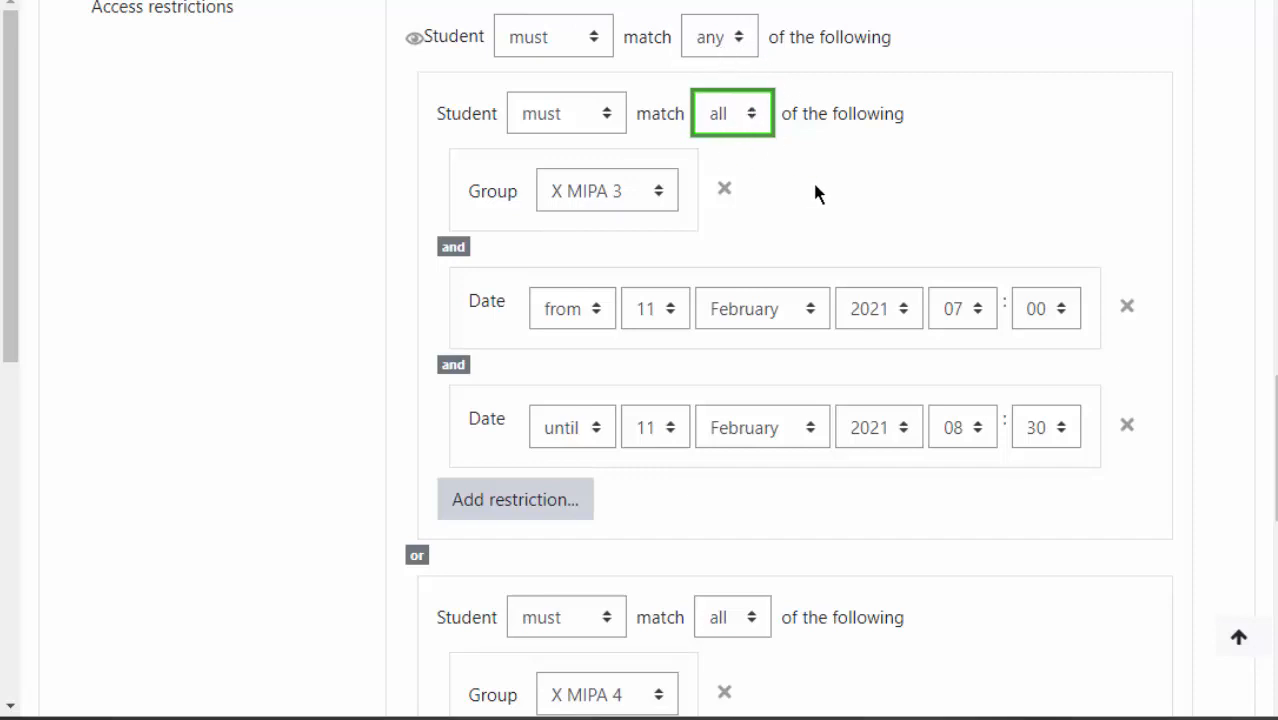
Add a third restriction set to the quiz's access restrictions with a Group restriction for X MIPA 5
scroll(901, 215, "down", 3)
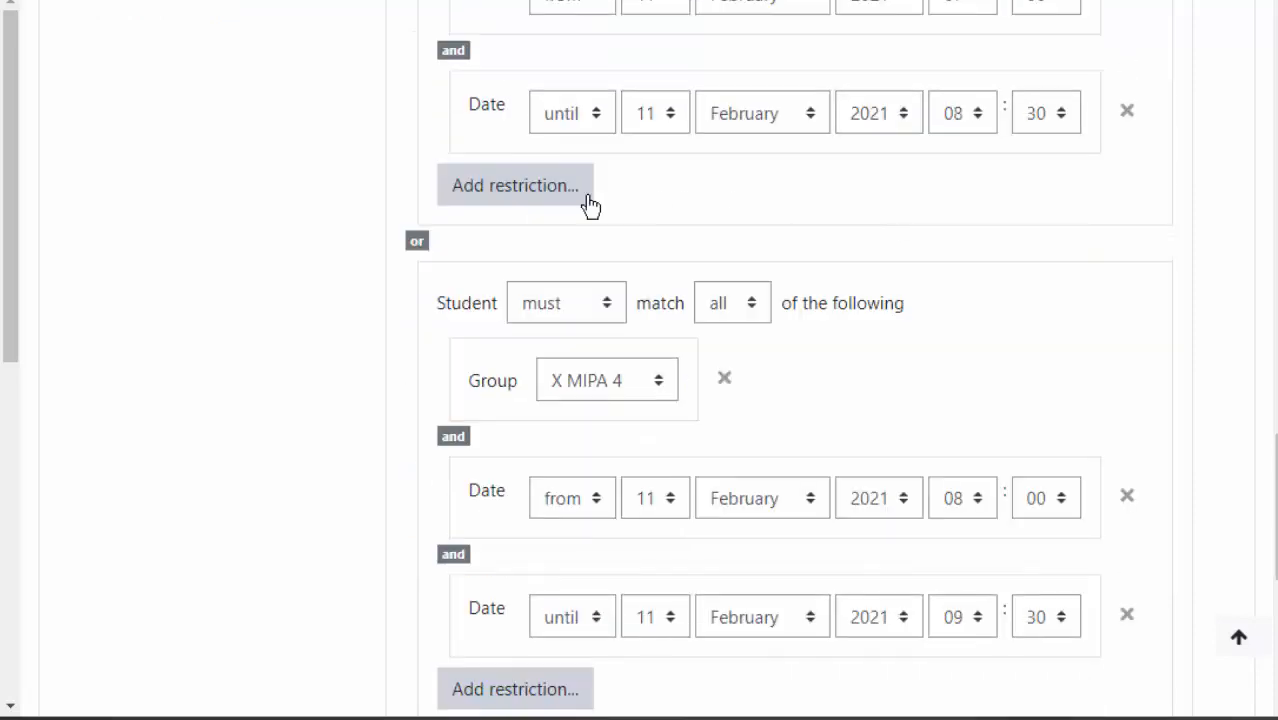
scroll(500, 142, "up", 2)
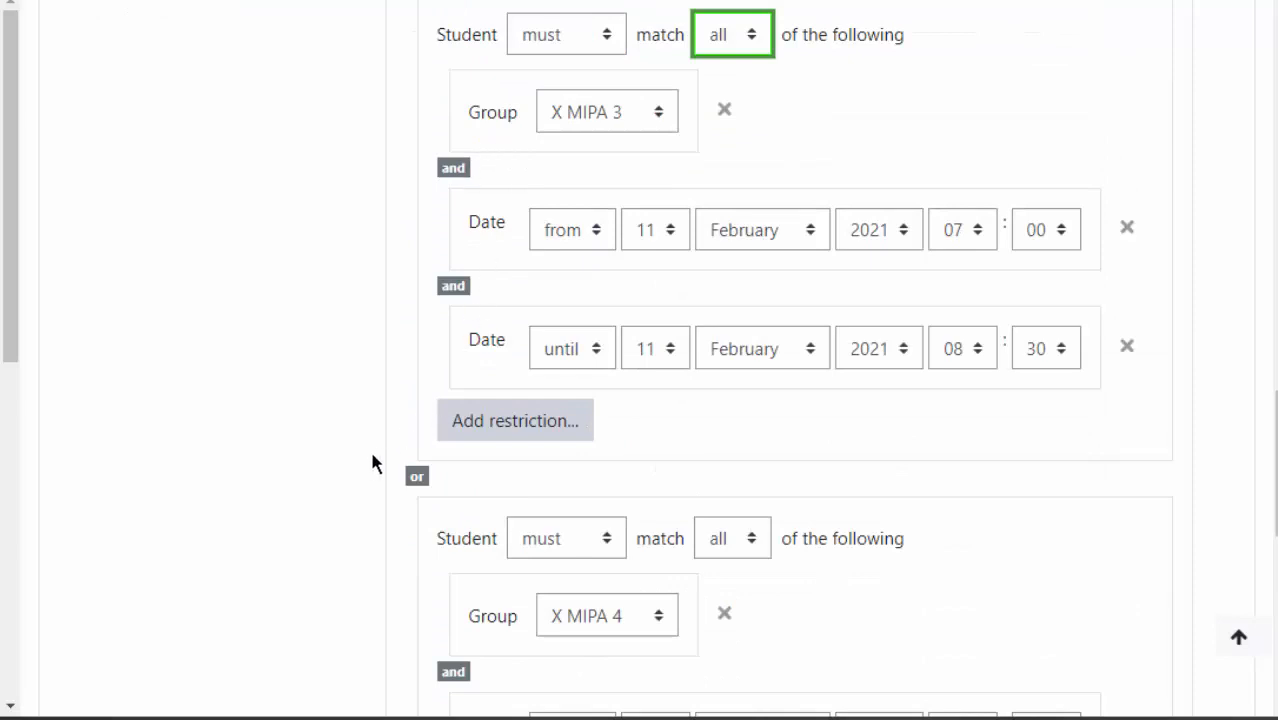
scroll(518, 492, "down", 4)
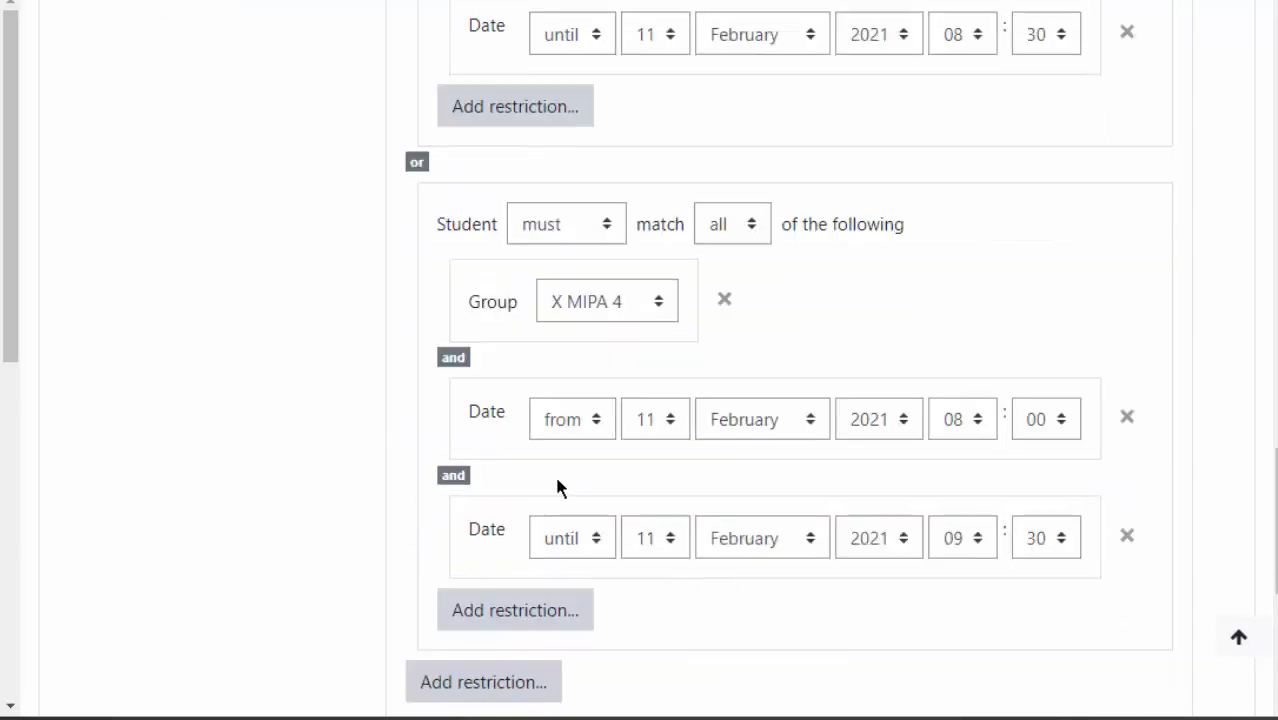
scroll(675, 272, "up", 1)
scroll(676, 272, "down", 2)
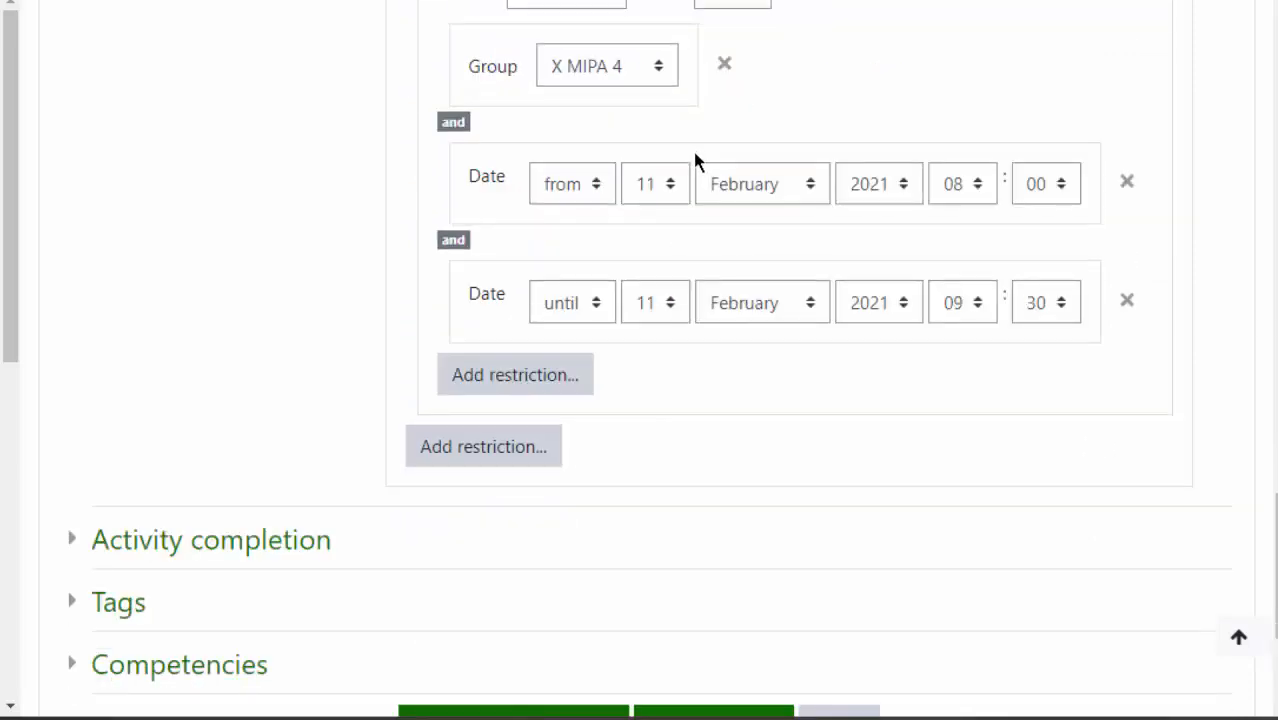
left_click(448, 457)
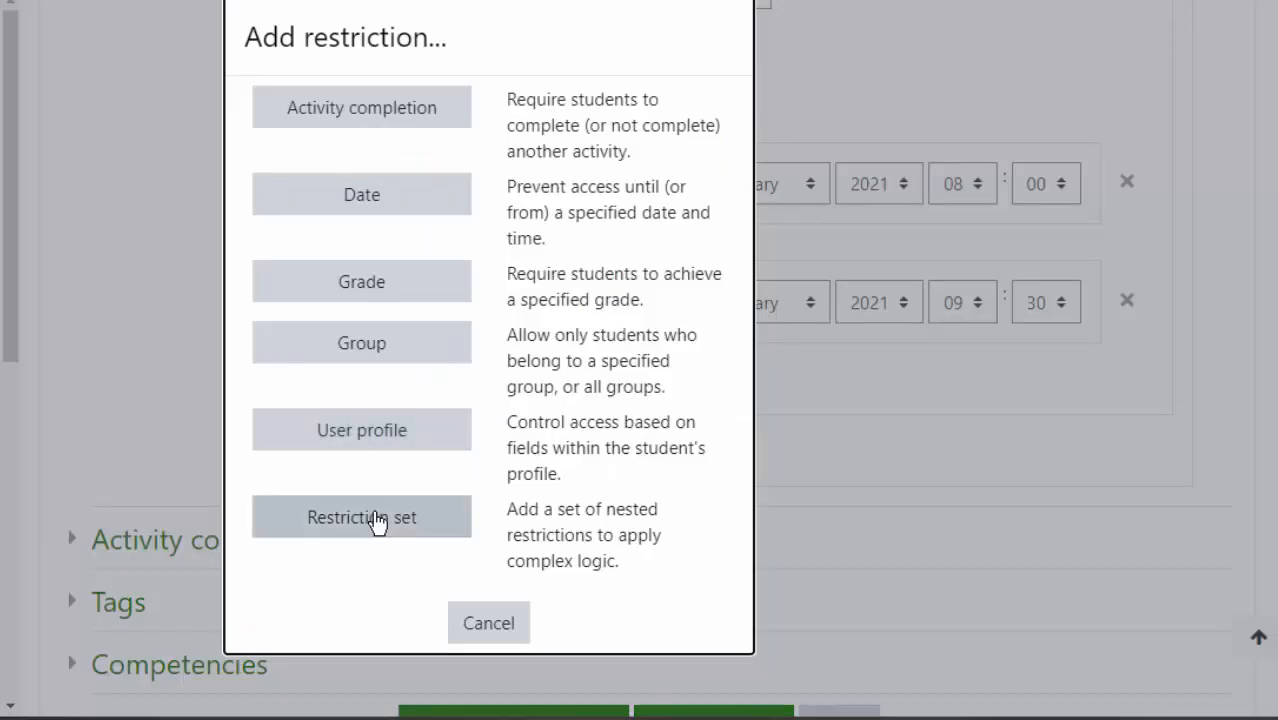
left_click(372, 520)
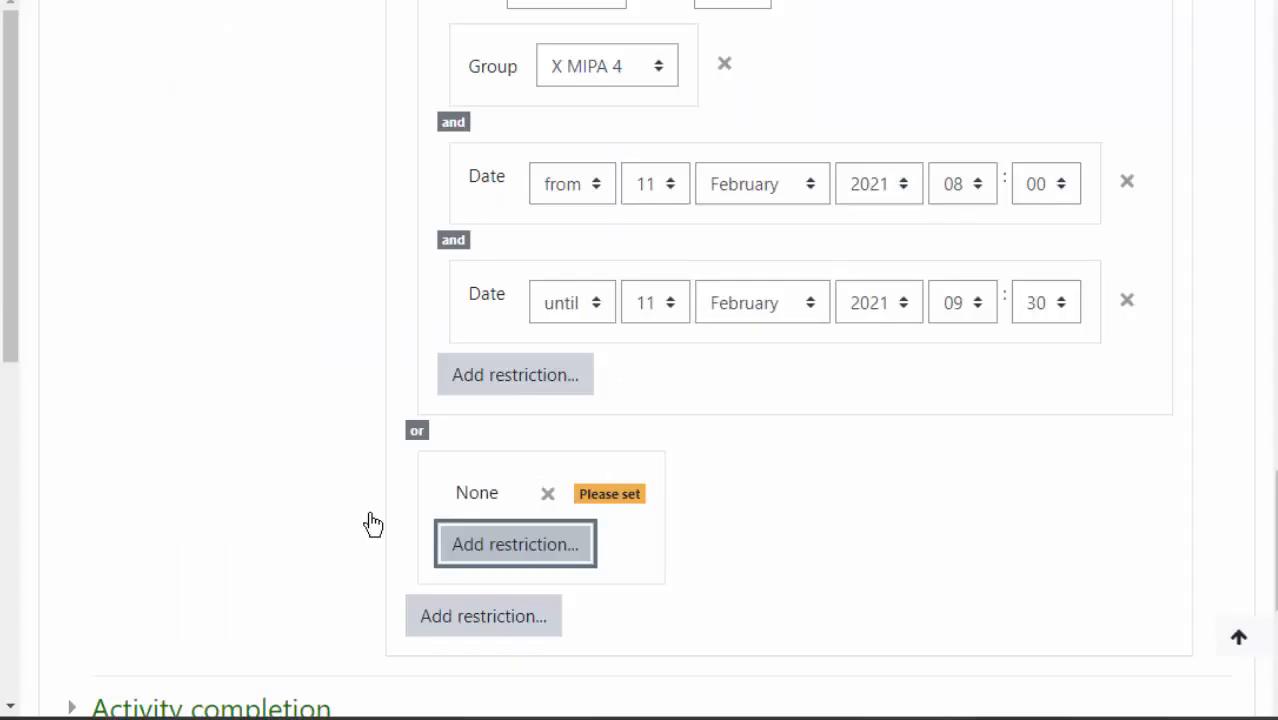
scroll(719, 450, "down", 2)
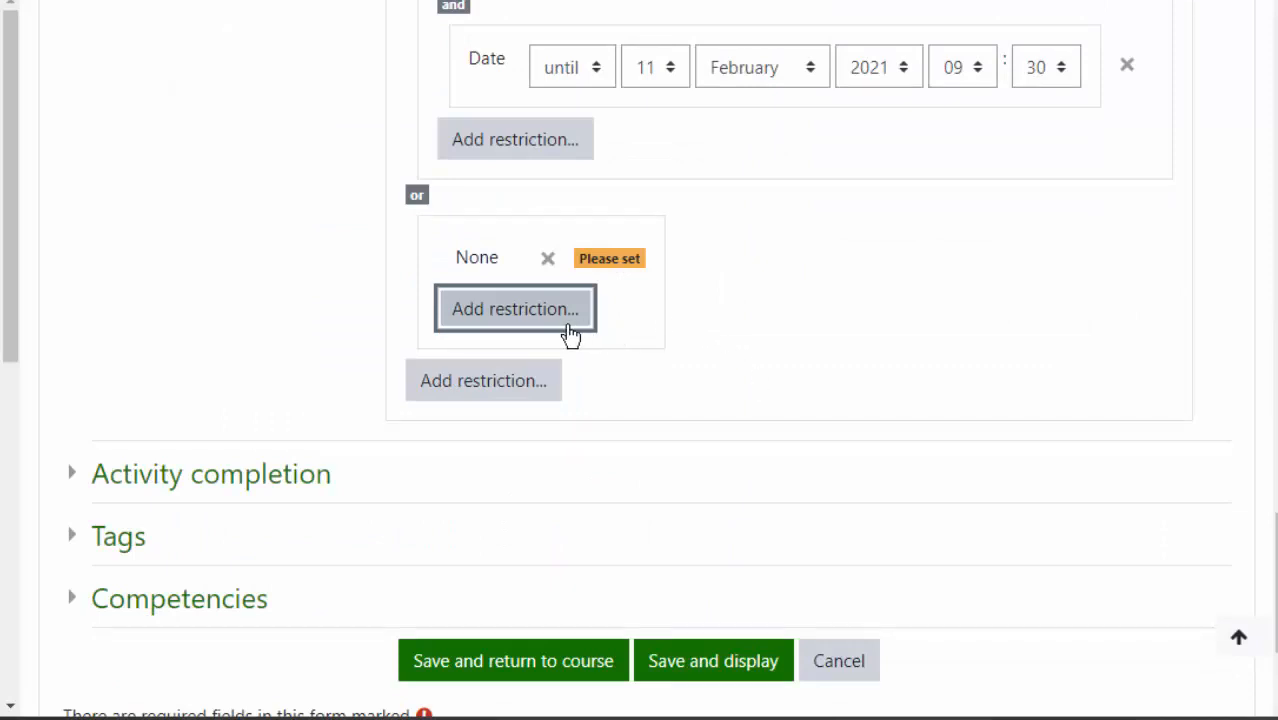
left_click(498, 311)
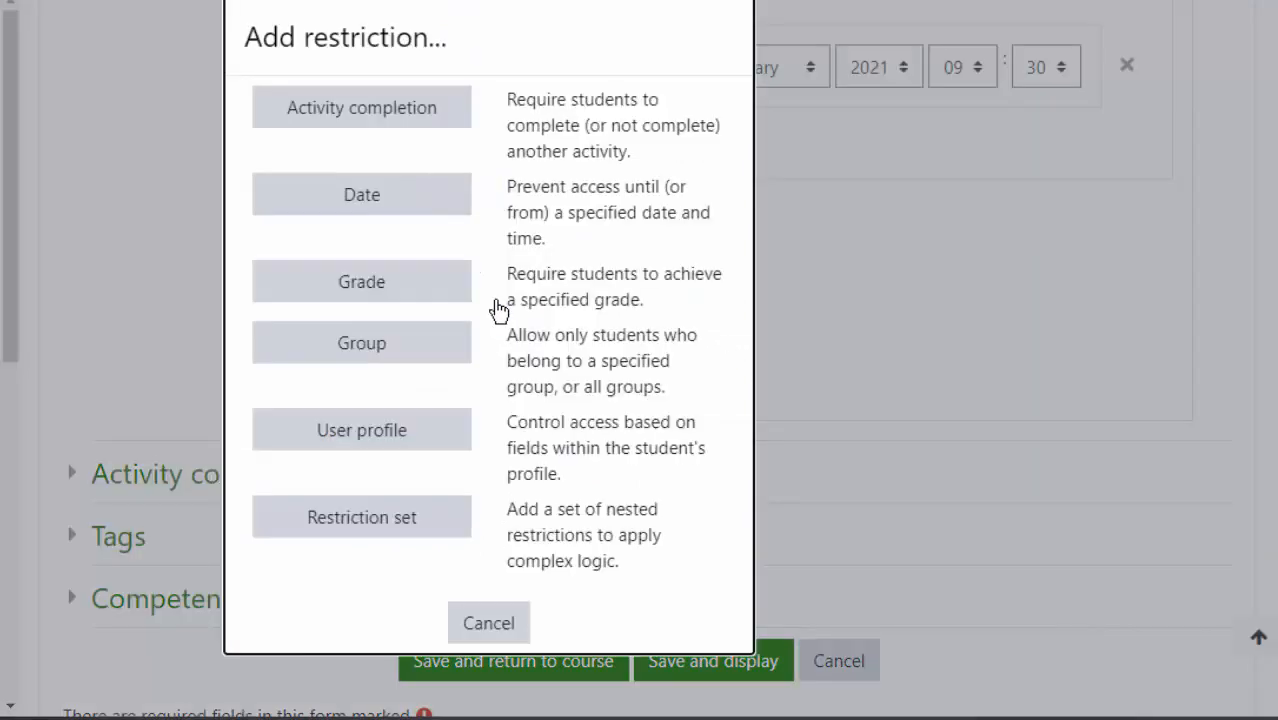
left_click(362, 345)
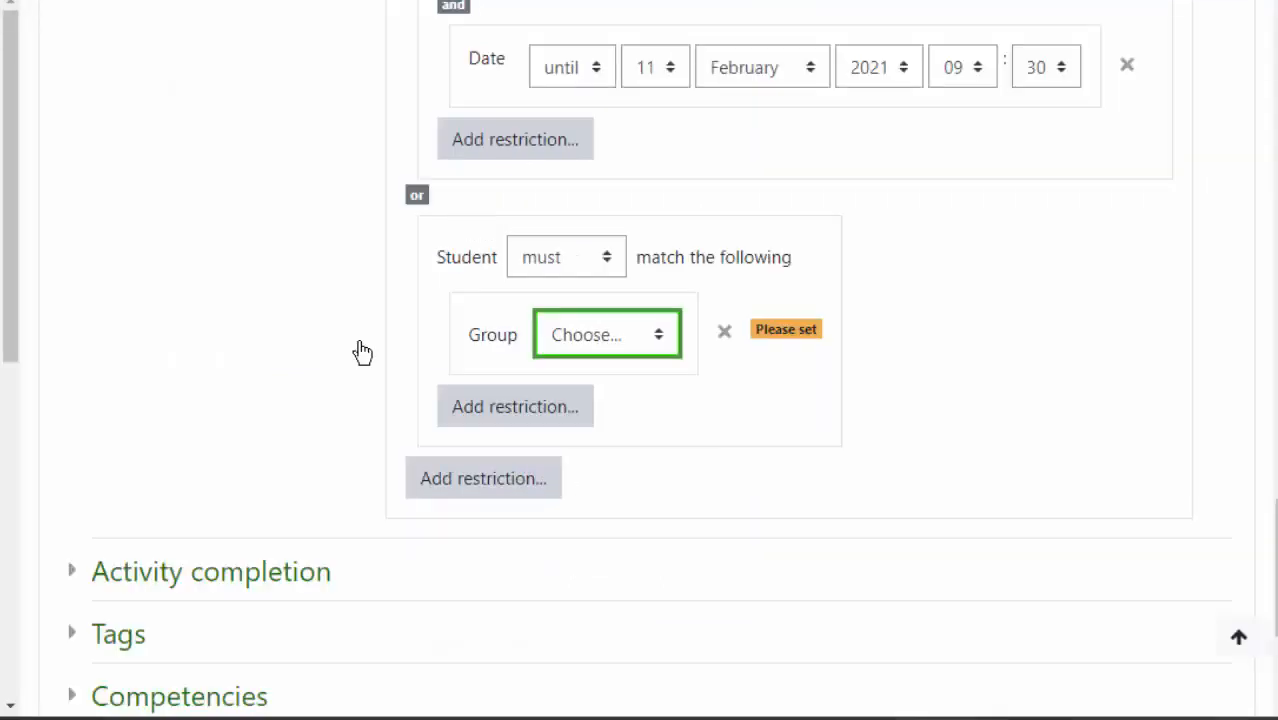
left_click(659, 340)
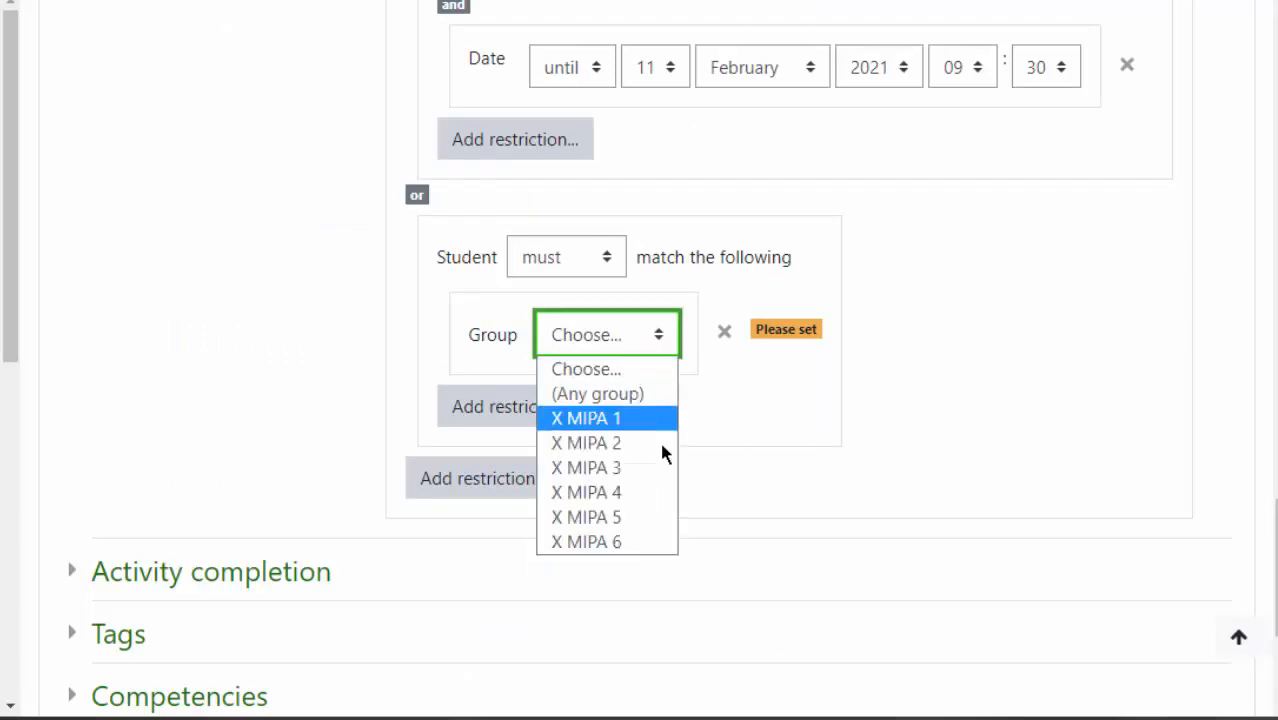
left_click(614, 514)
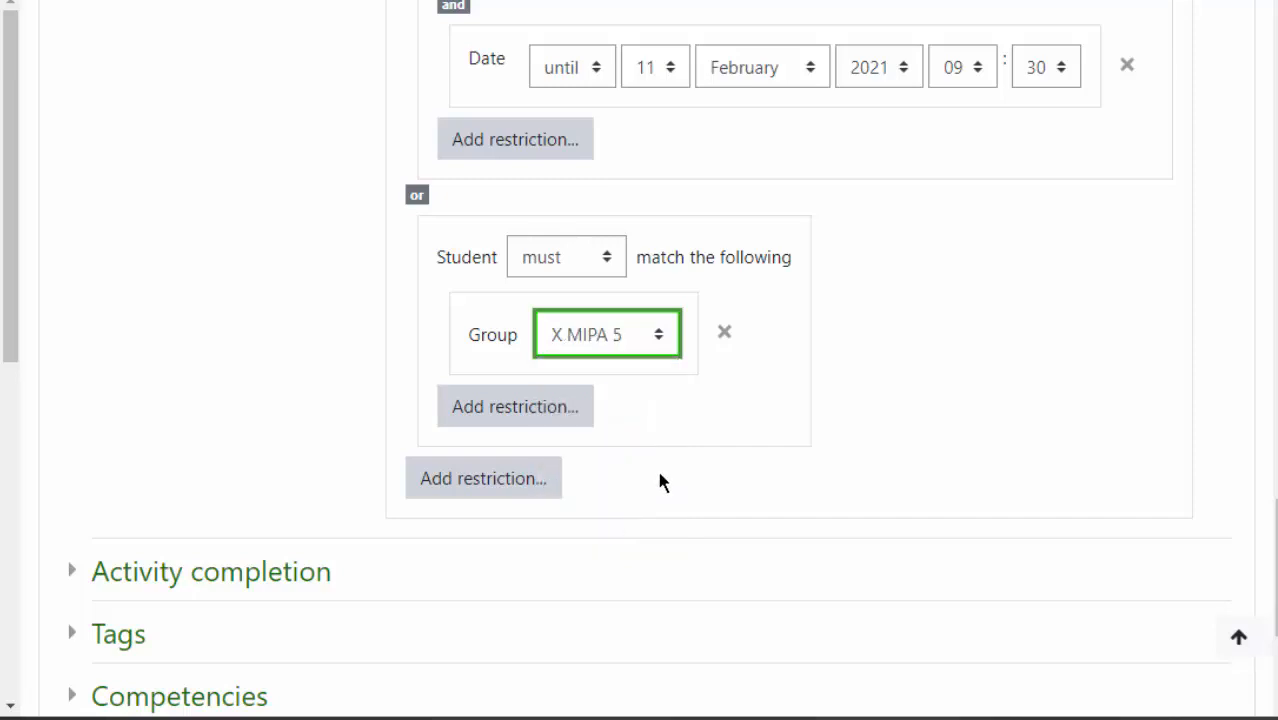
Add a Date restriction to the X MIPA 5 set, allowing access from 11 February 2021 at 10:30
left_click(522, 410)
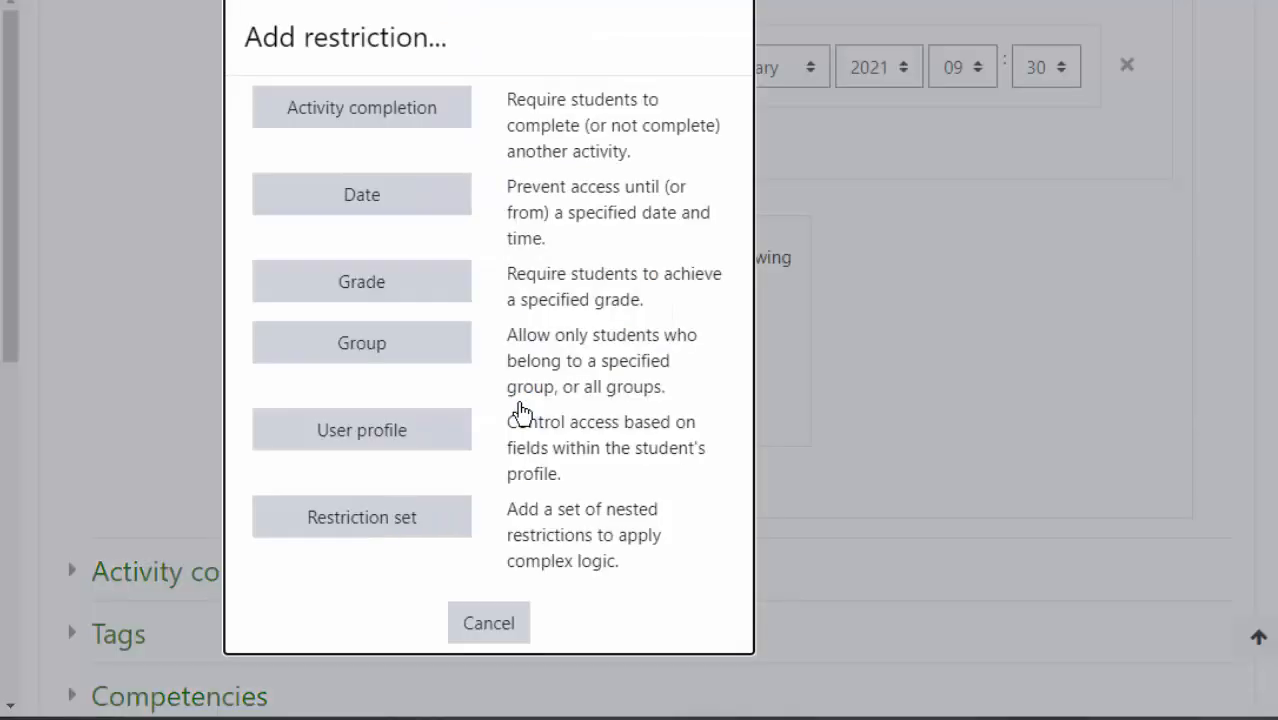
left_click(364, 195)
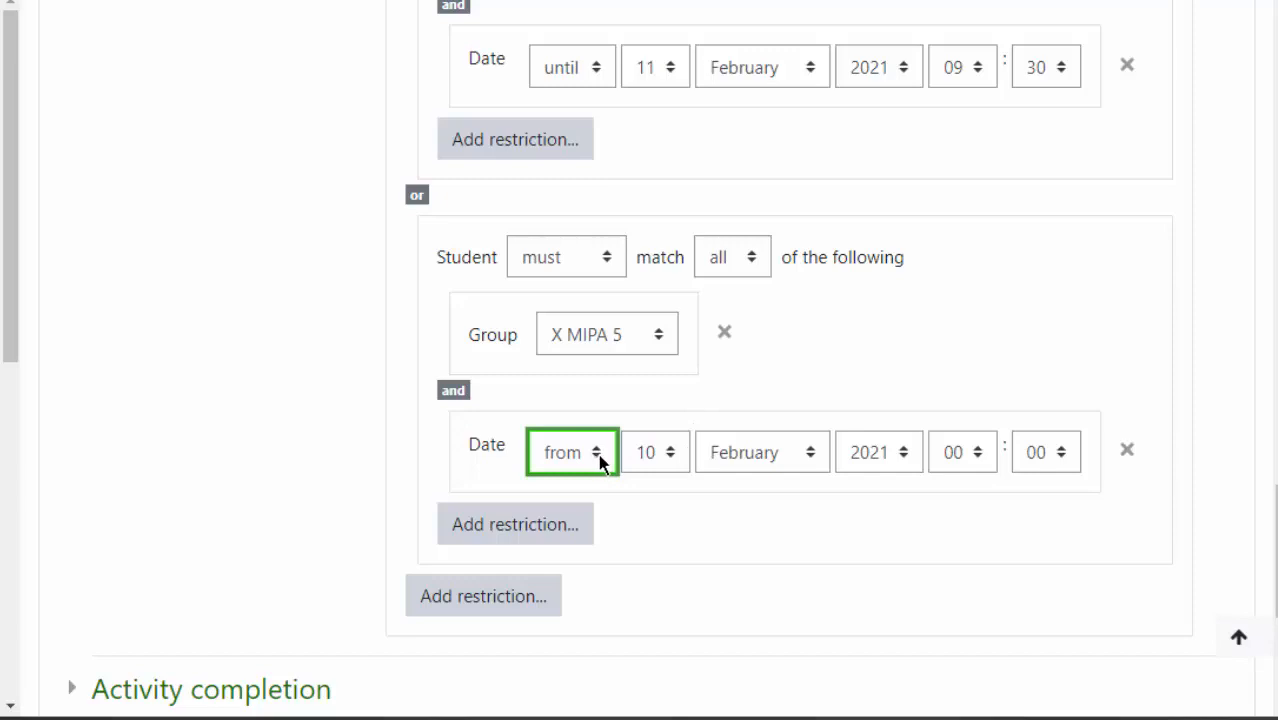
left_click(667, 456)
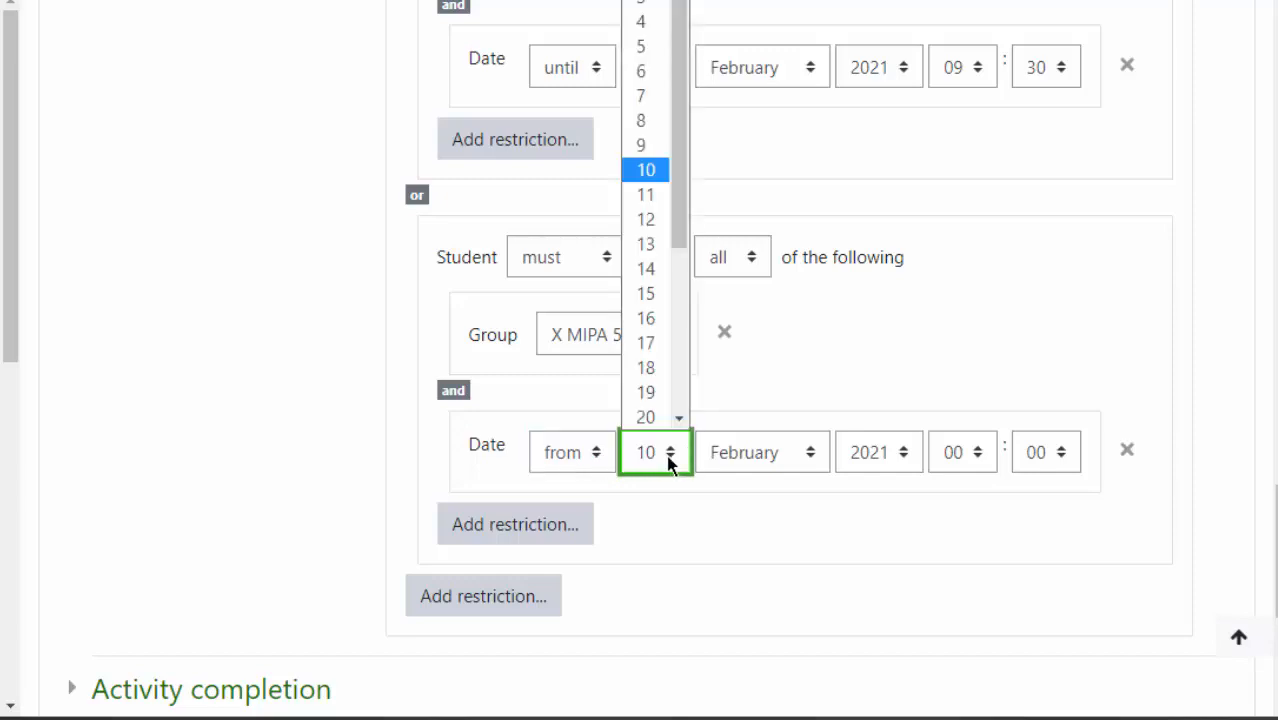
left_click(660, 197)
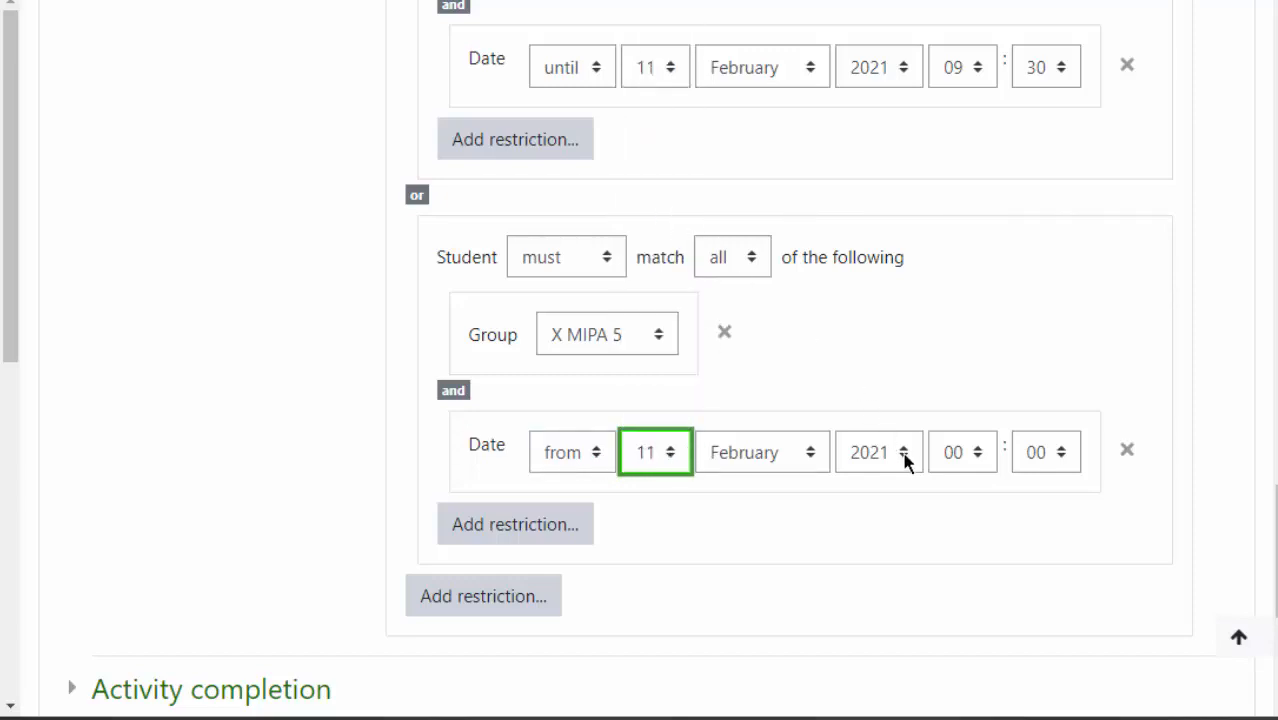
left_click(973, 458)
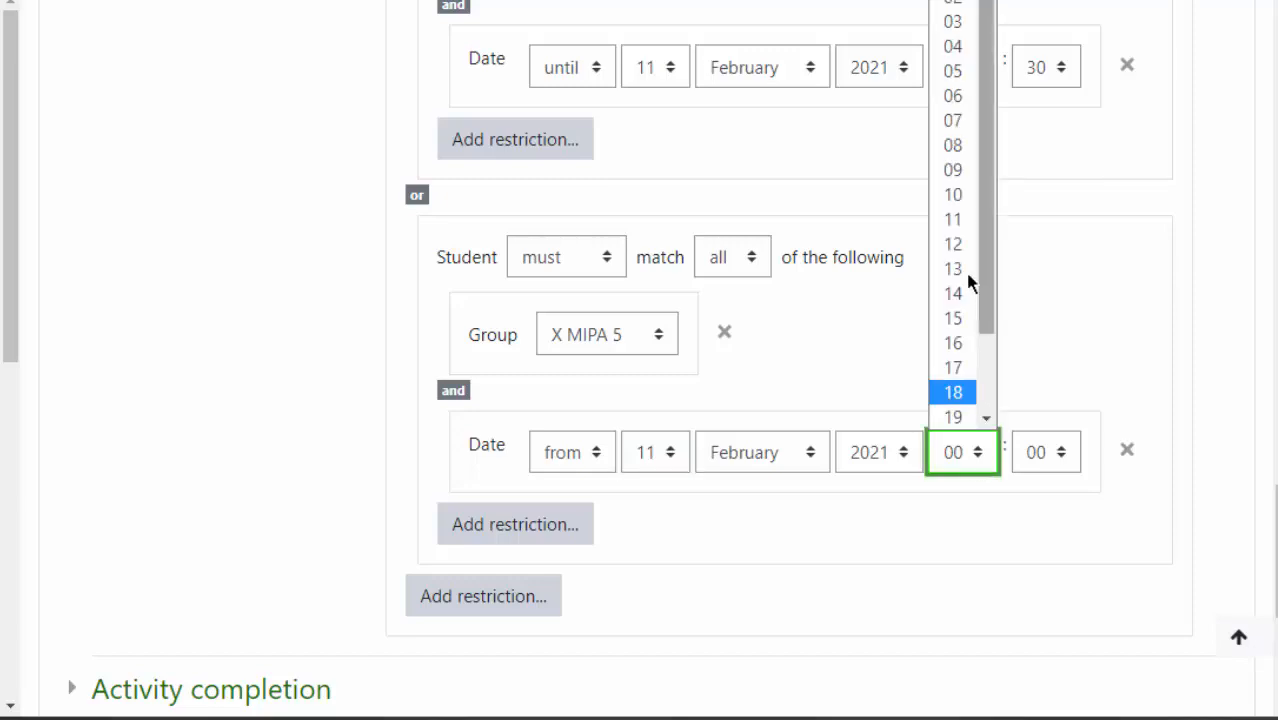
left_click(954, 219)
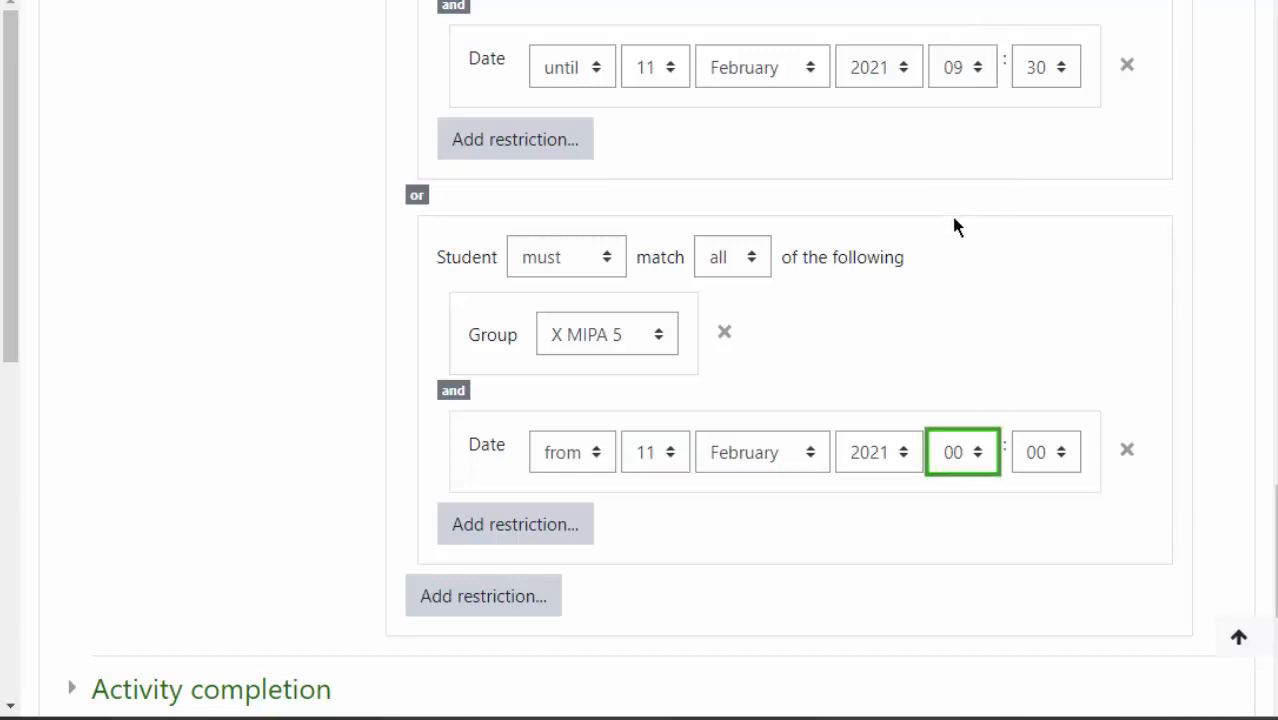
left_click(1058, 461)
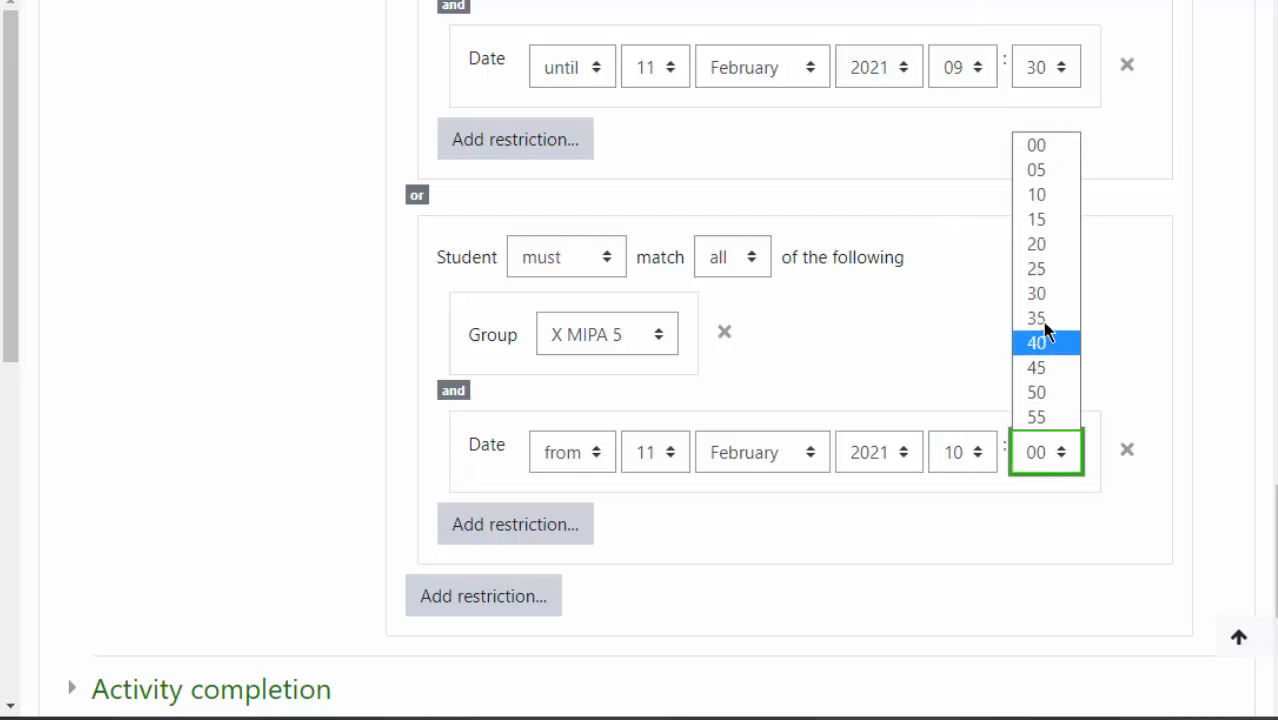
left_click(1047, 303)
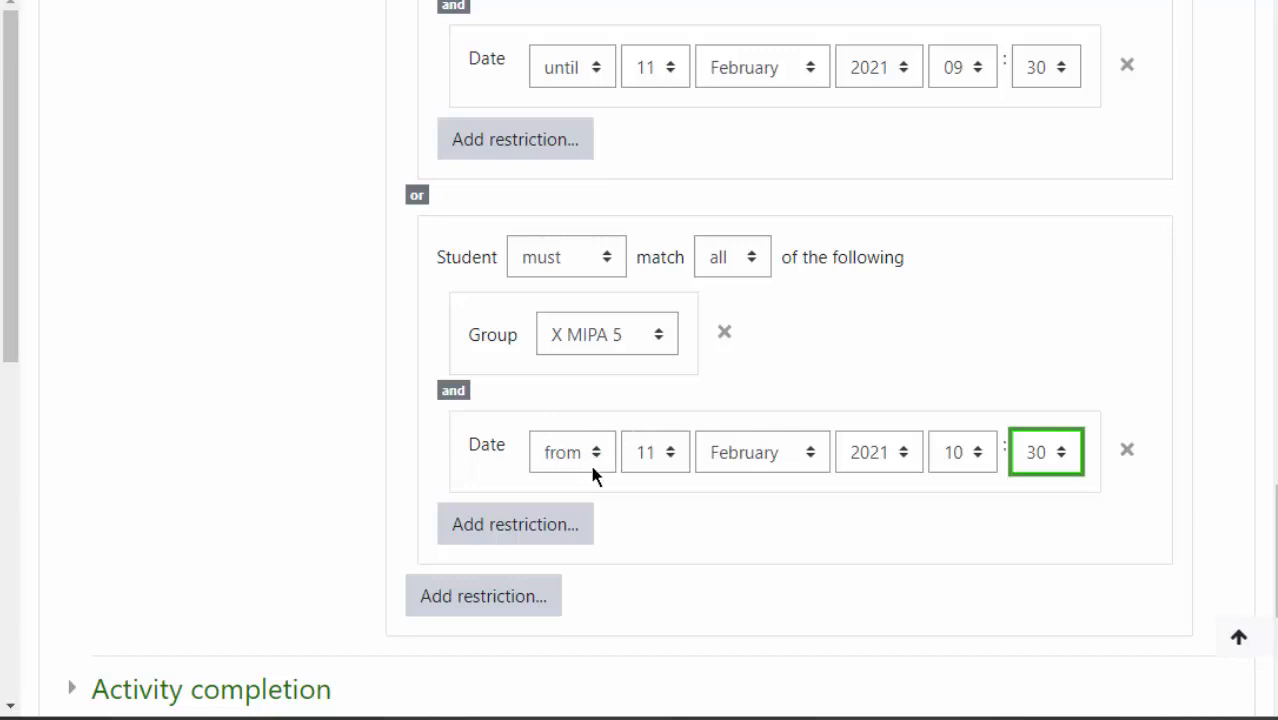
Add a second Date restriction to the X MIPA 5 set, allowing access until 11 February 2021 at 12:00
left_click(537, 533)
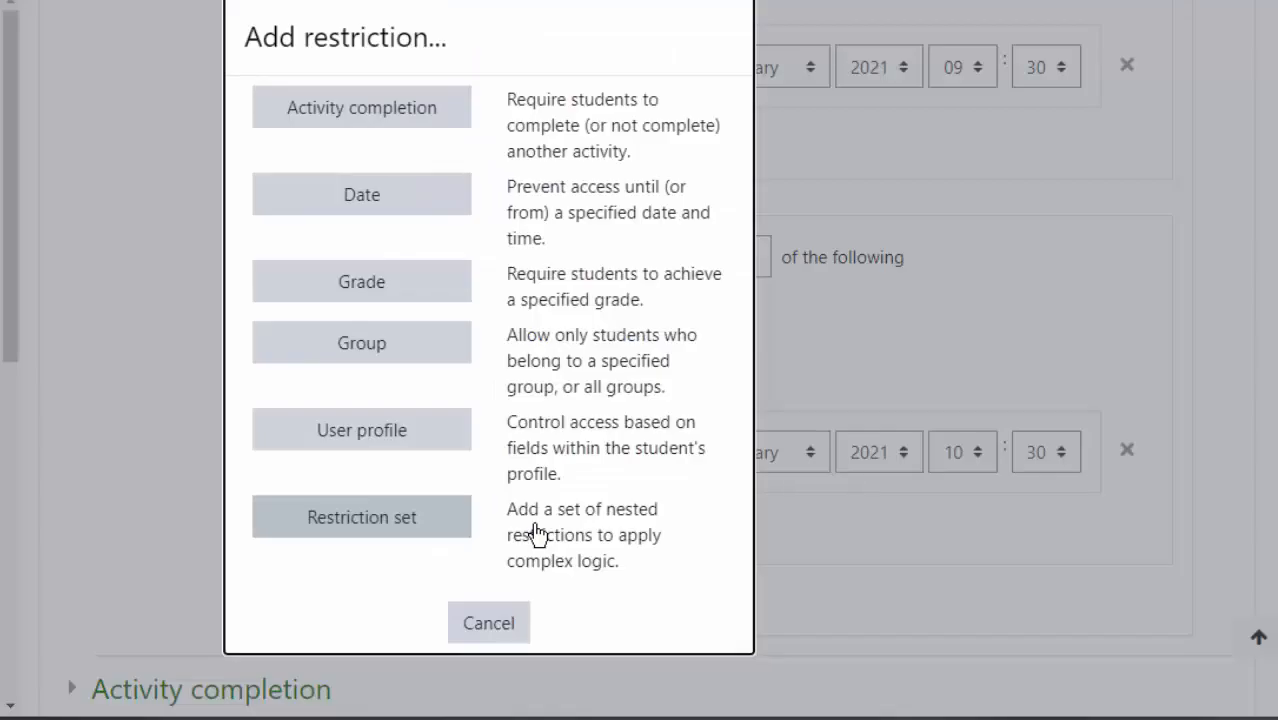
left_click(368, 195)
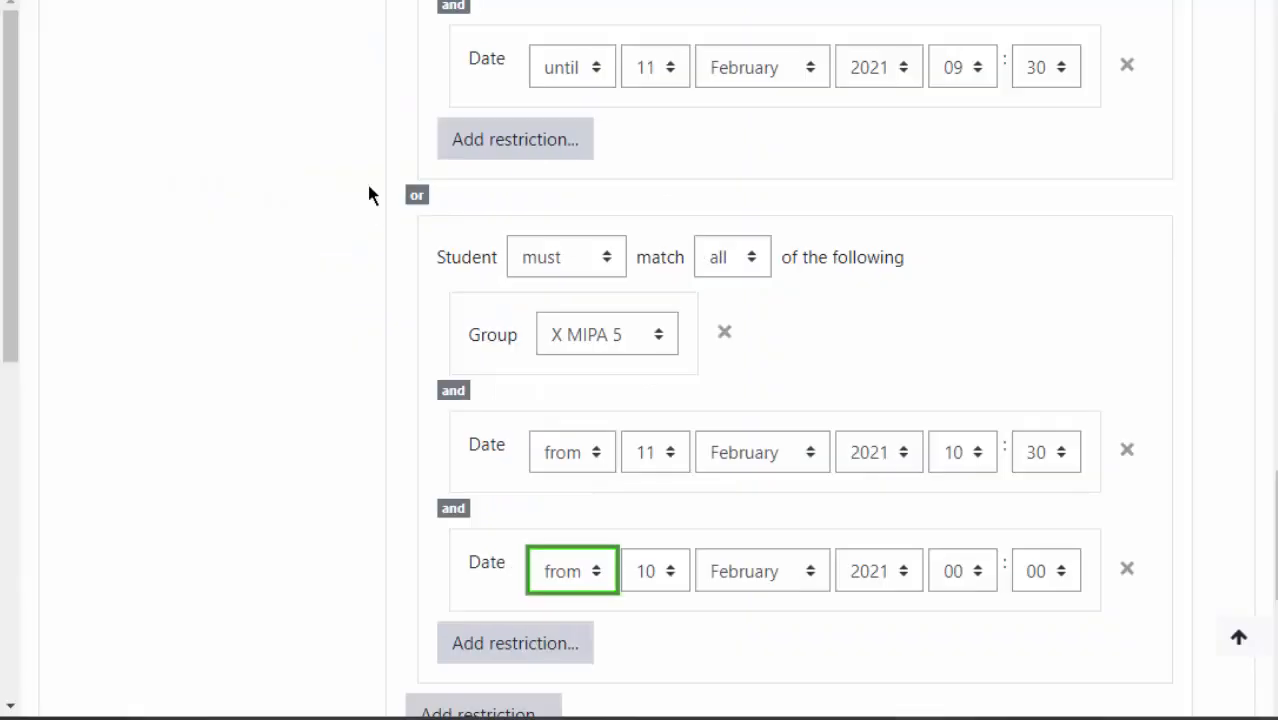
left_click(595, 583)
left_click(581, 624)
scroll(708, 463, "down", 2)
left_click(668, 418)
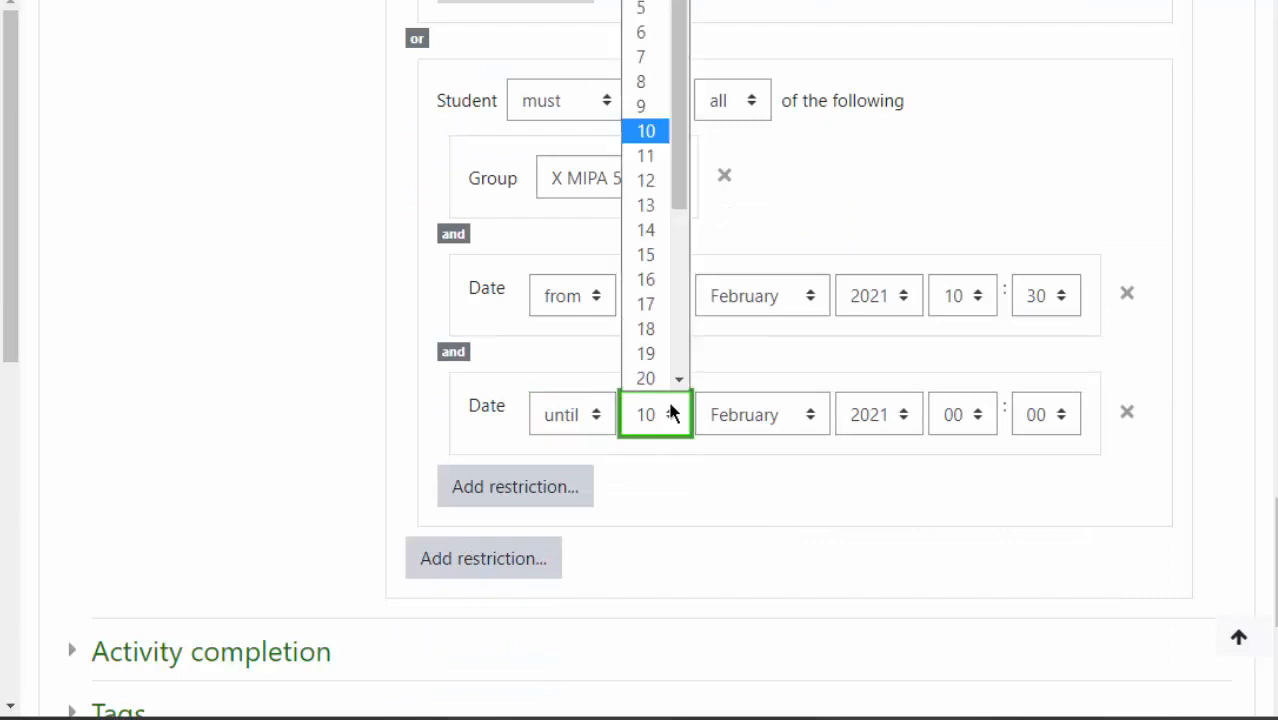
left_click(645, 156)
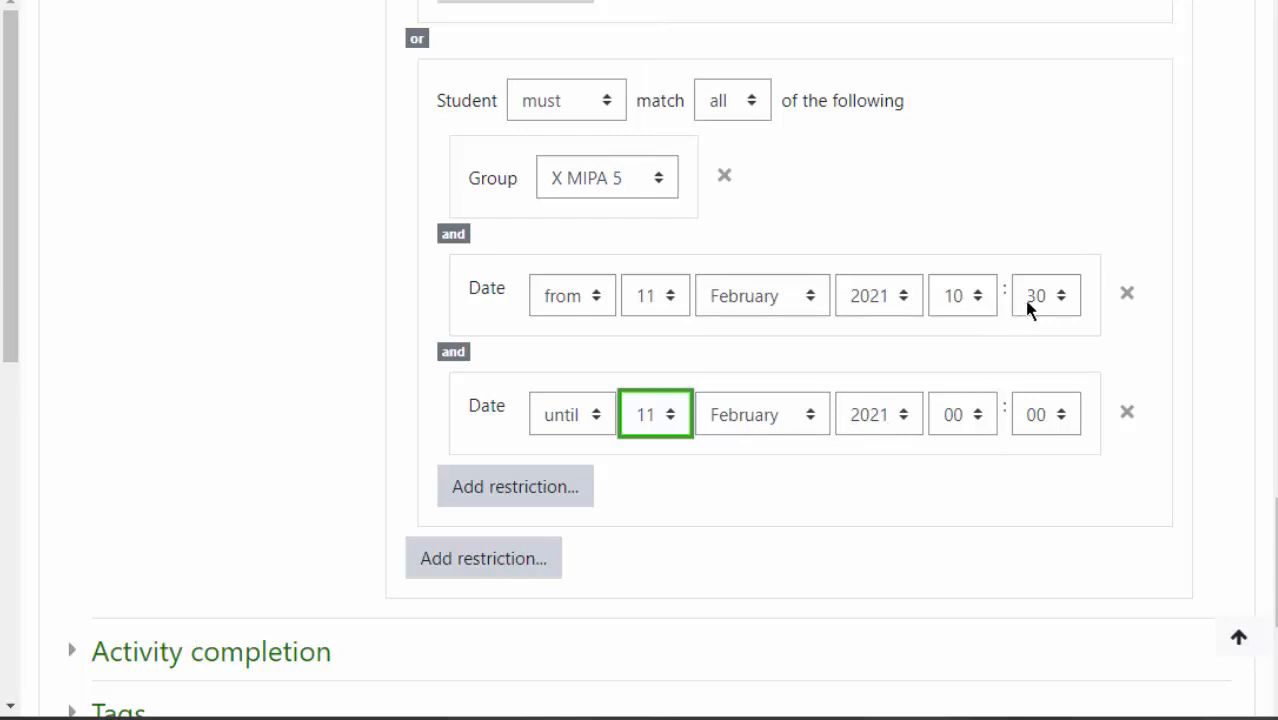
left_click(978, 424)
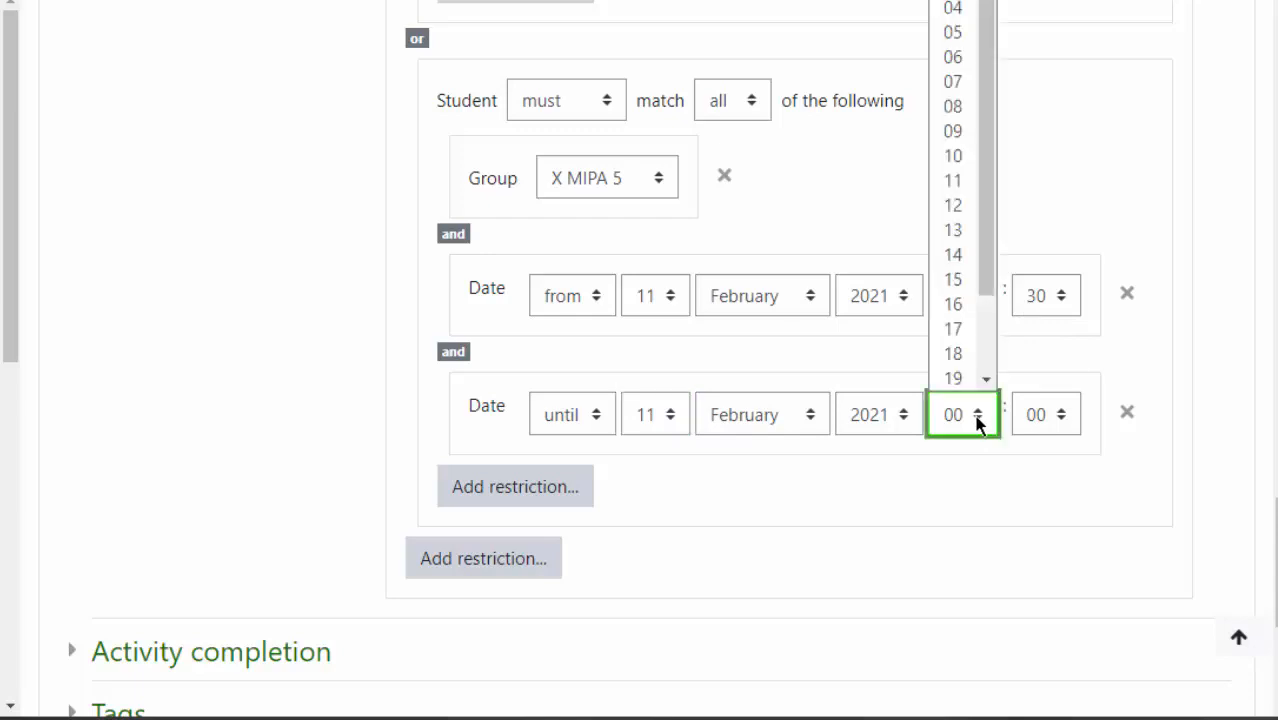
left_click(956, 207)
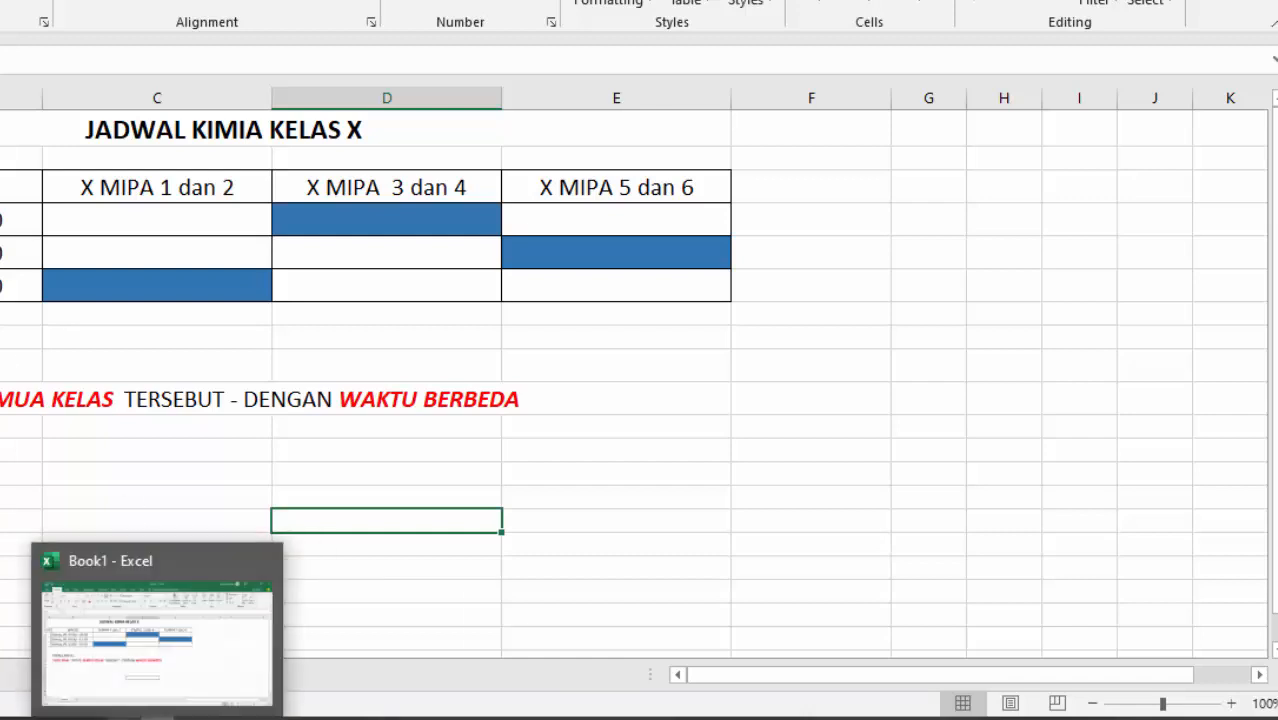
Return from the Excel schedule to the quiz settings and change the X MIPA 5 access window to 09:30 until 11:00
left_click(2, 716)
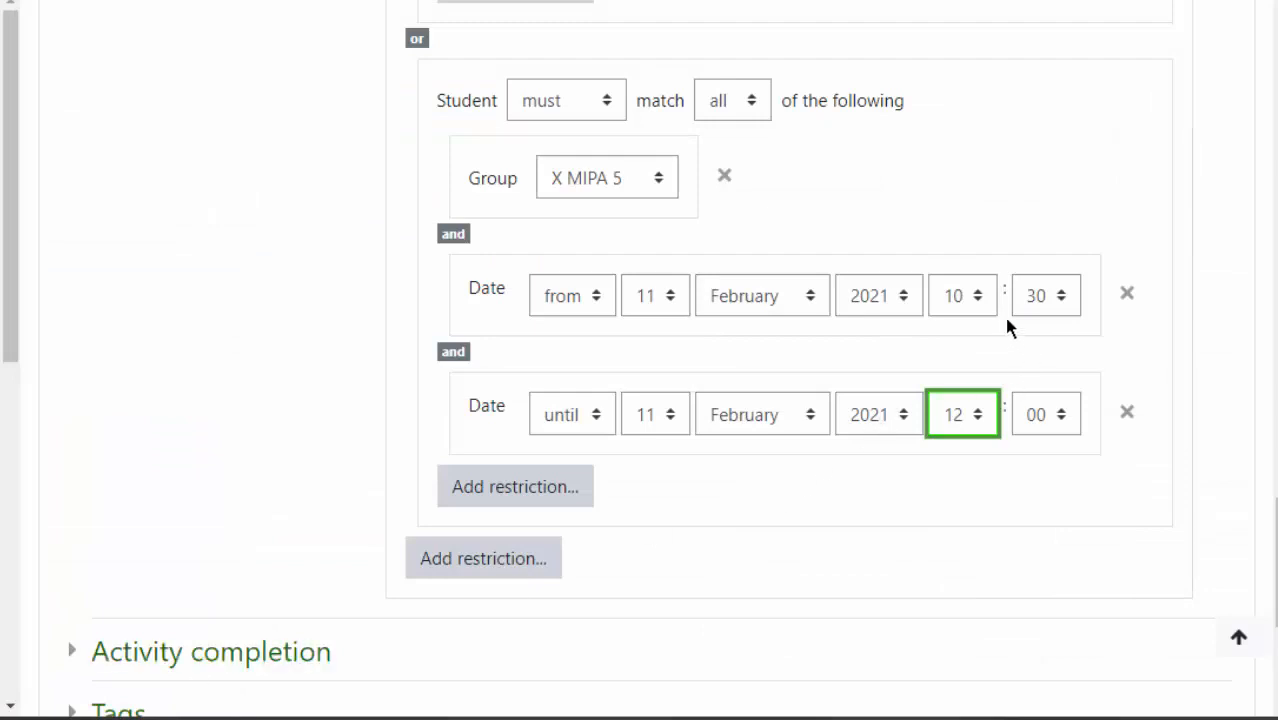
scroll(1014, 320, "up", 10)
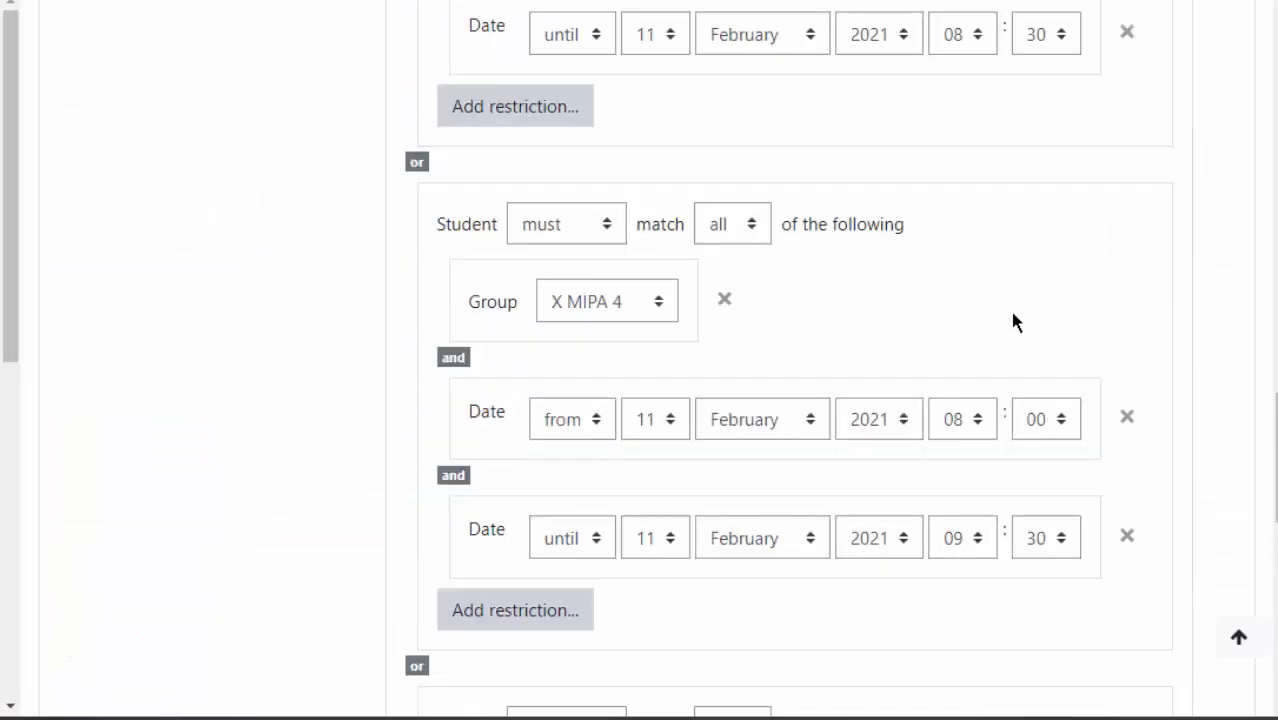
scroll(813, 171, "up", 3)
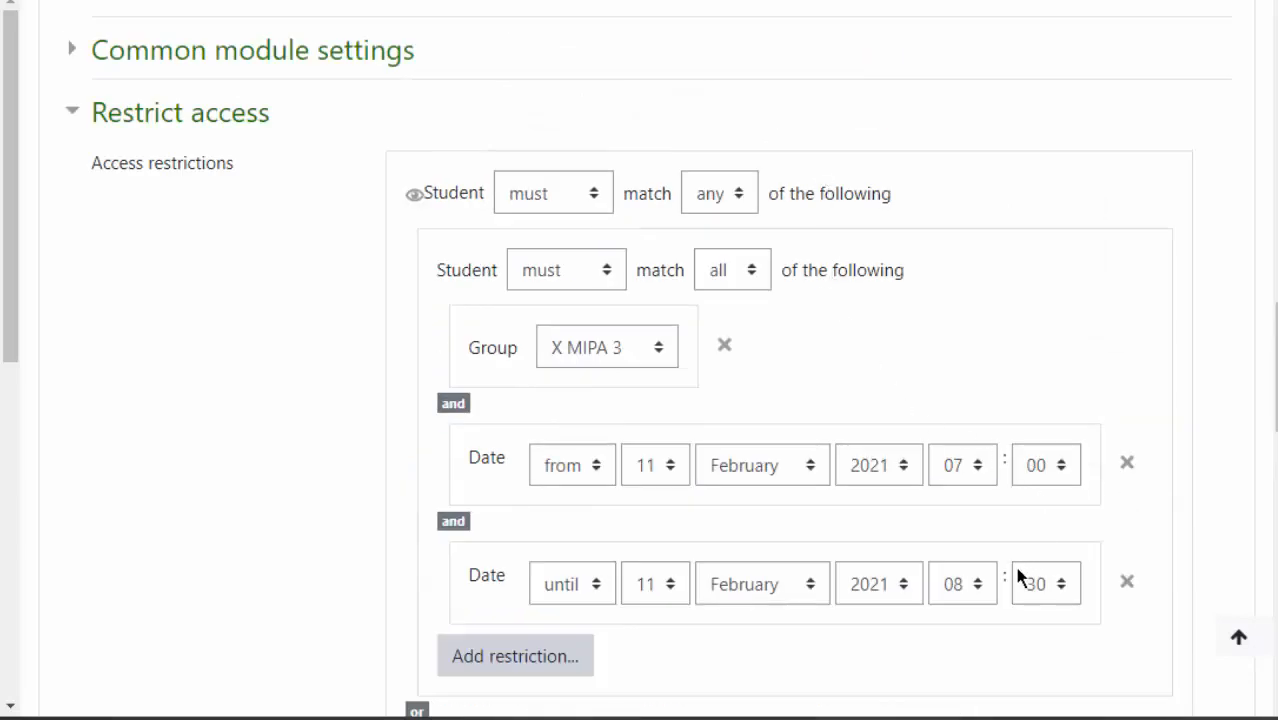
scroll(1018, 560, "down", 5)
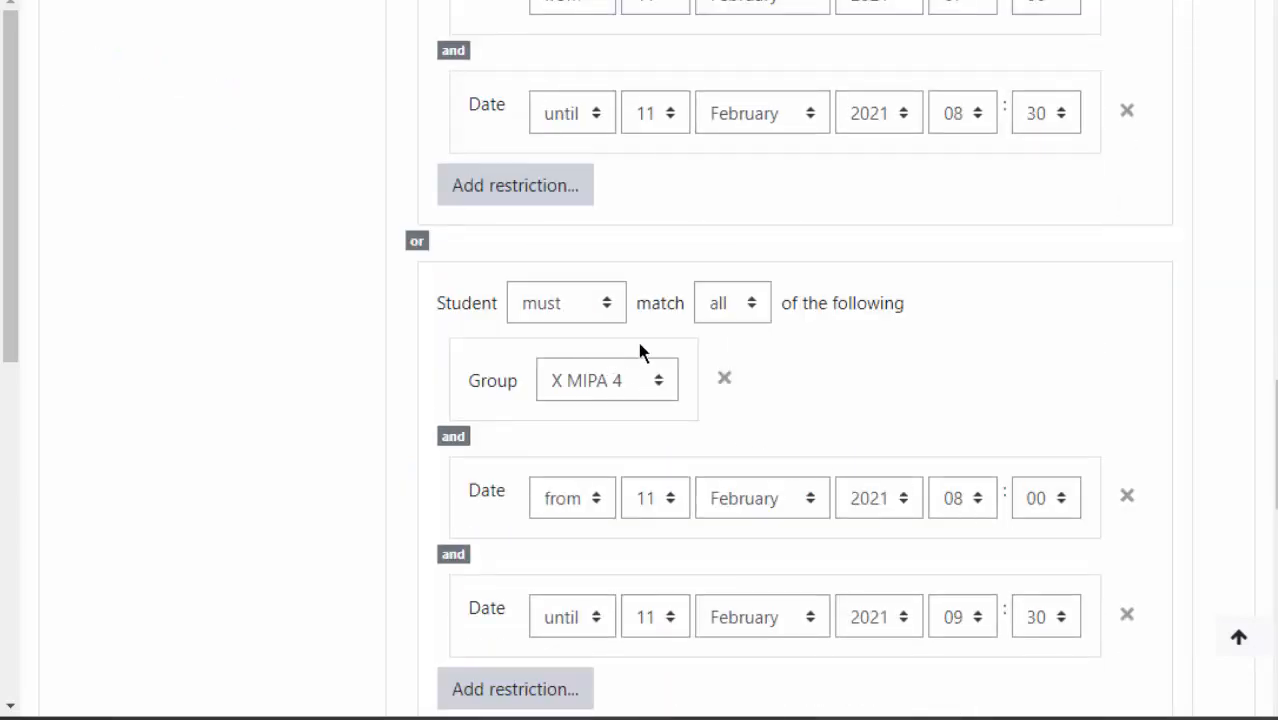
scroll(918, 290, "down", 5)
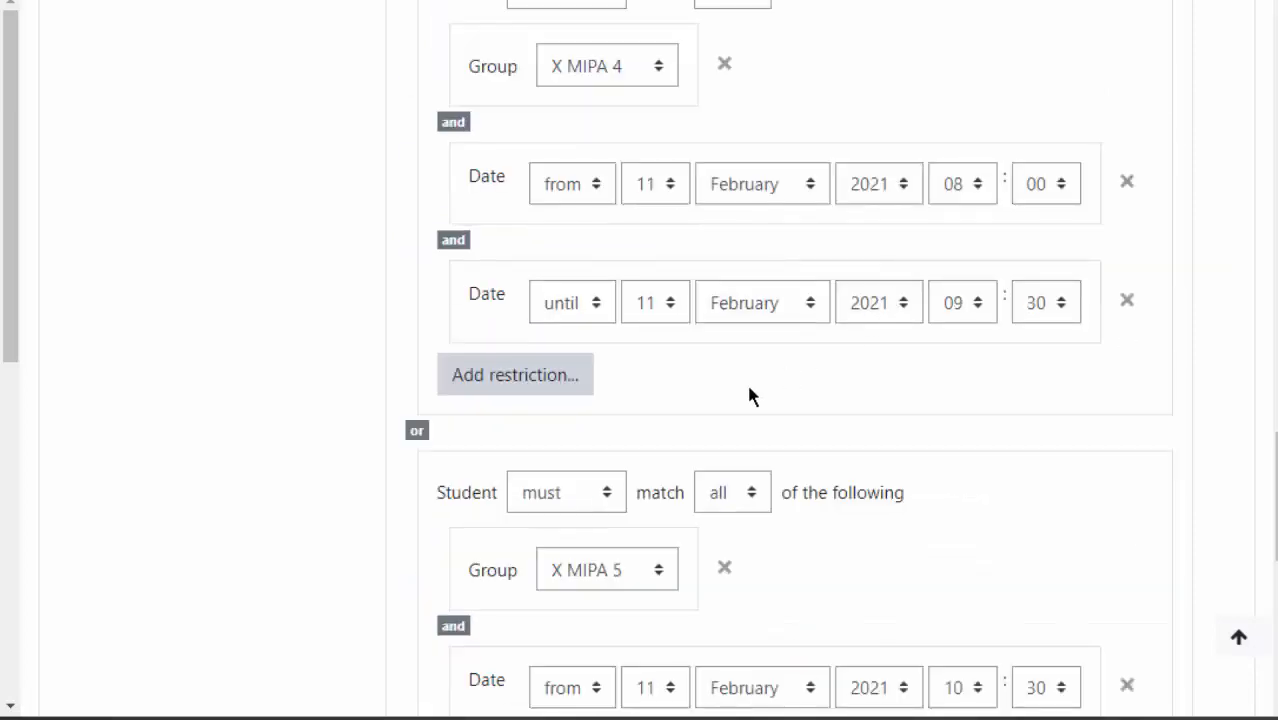
scroll(875, 467, "down", 2)
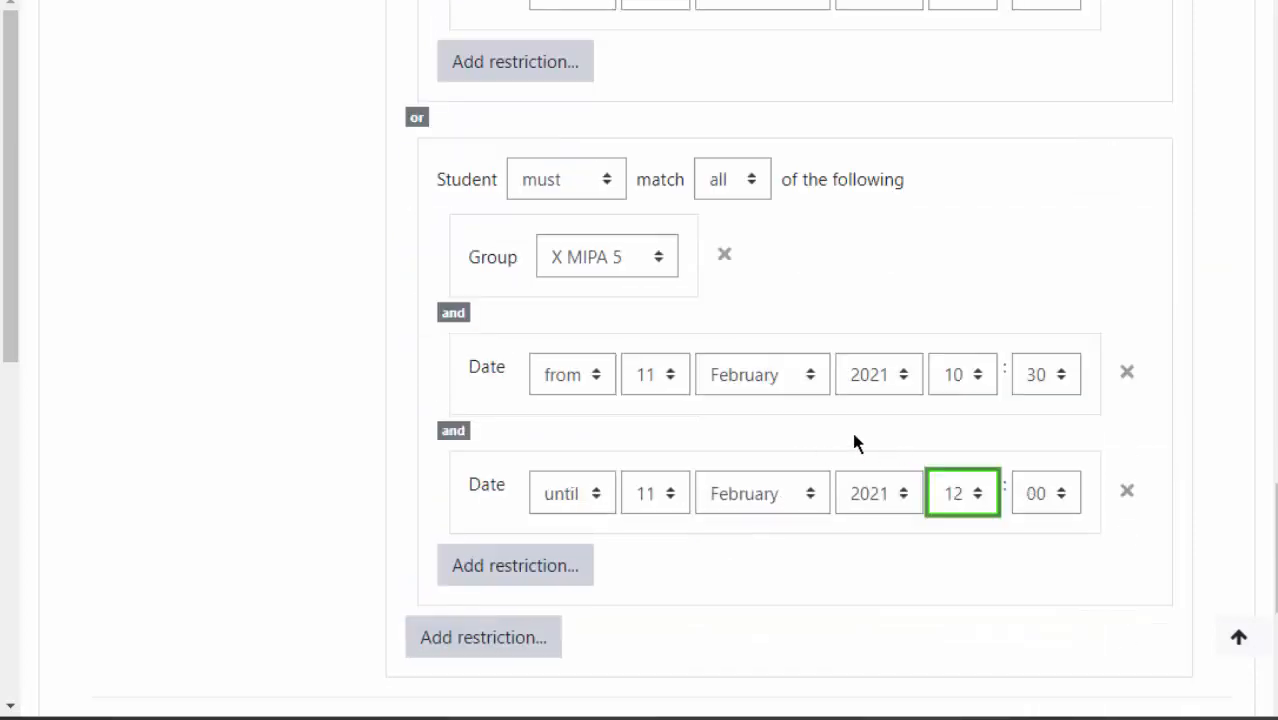
left_click(975, 375)
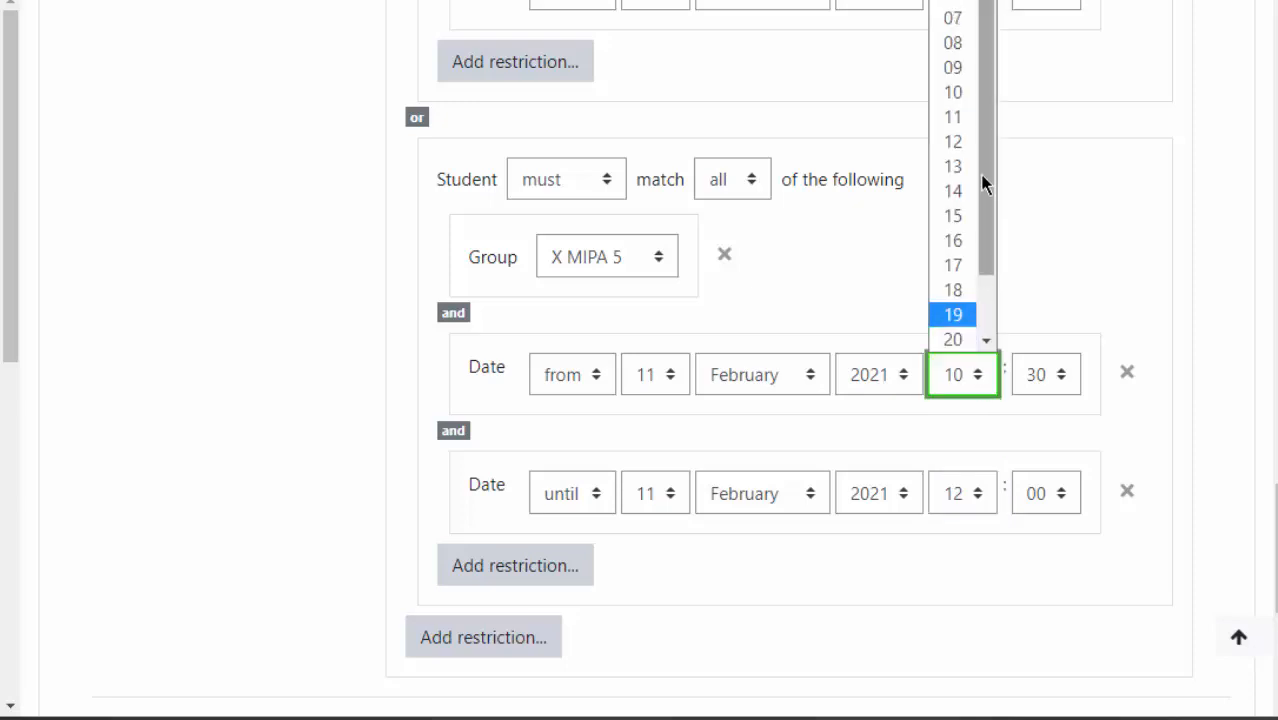
left_click(955, 67)
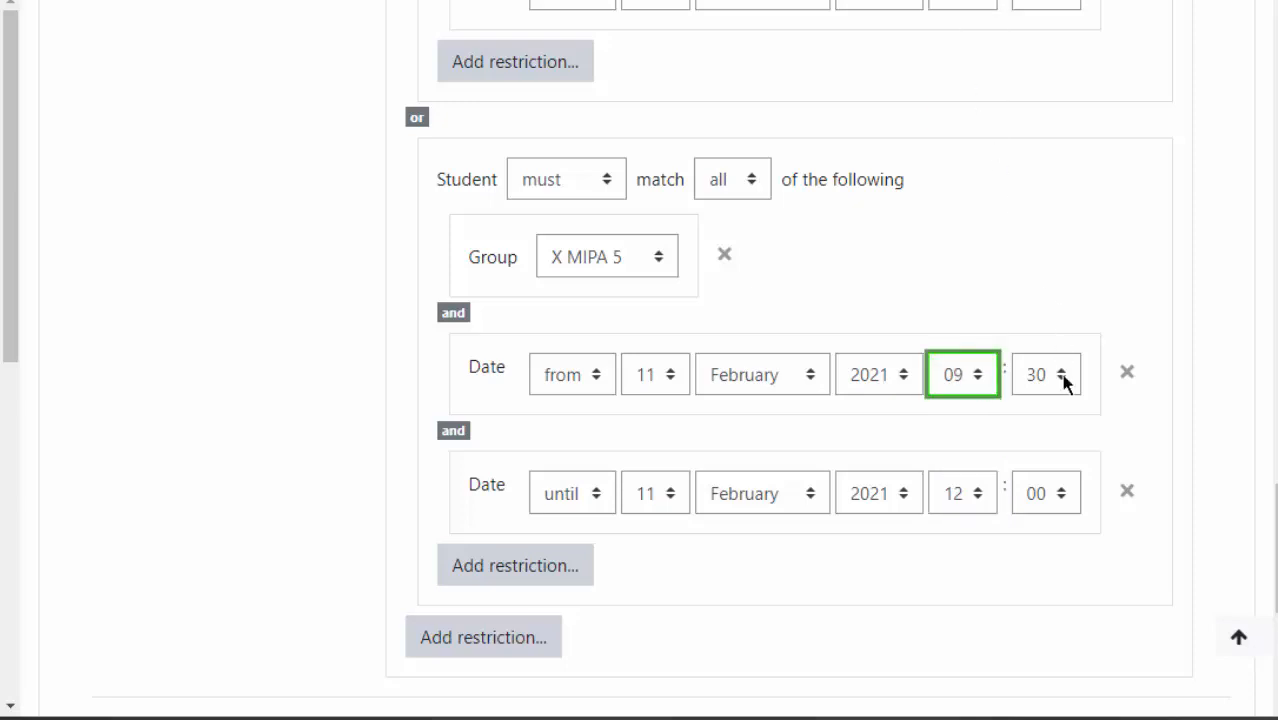
left_click(977, 497)
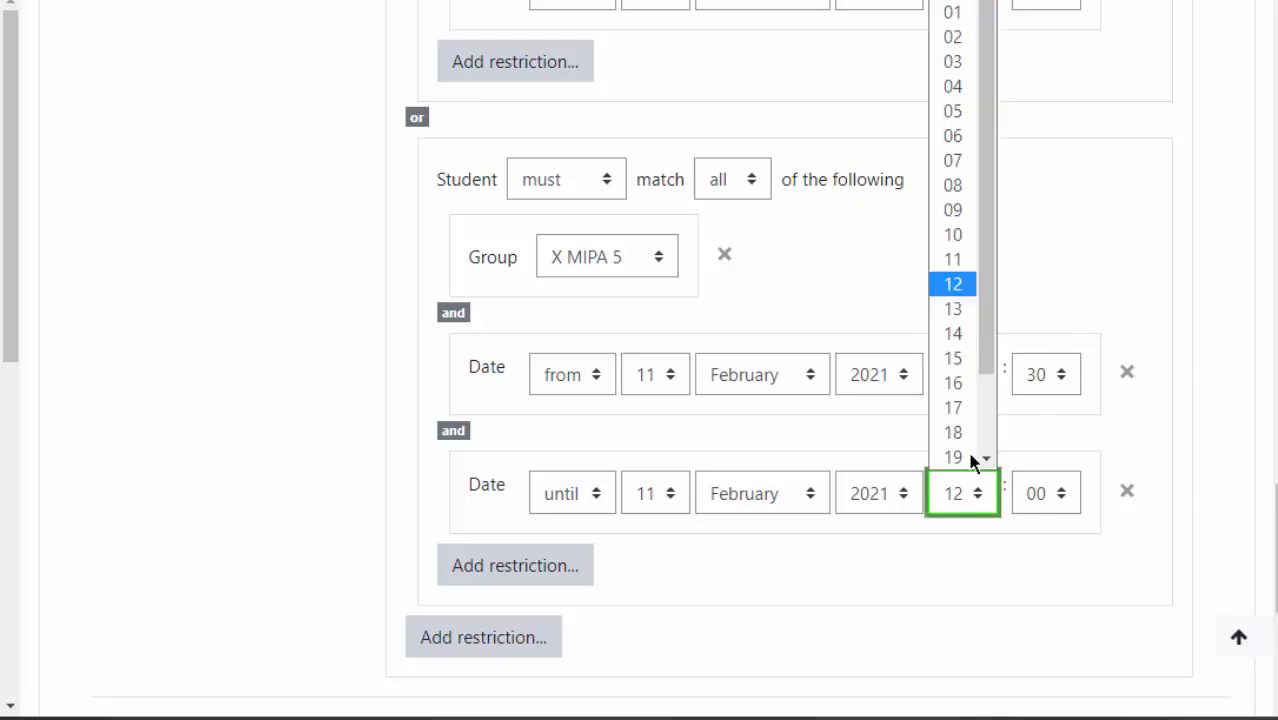
left_click(953, 260)
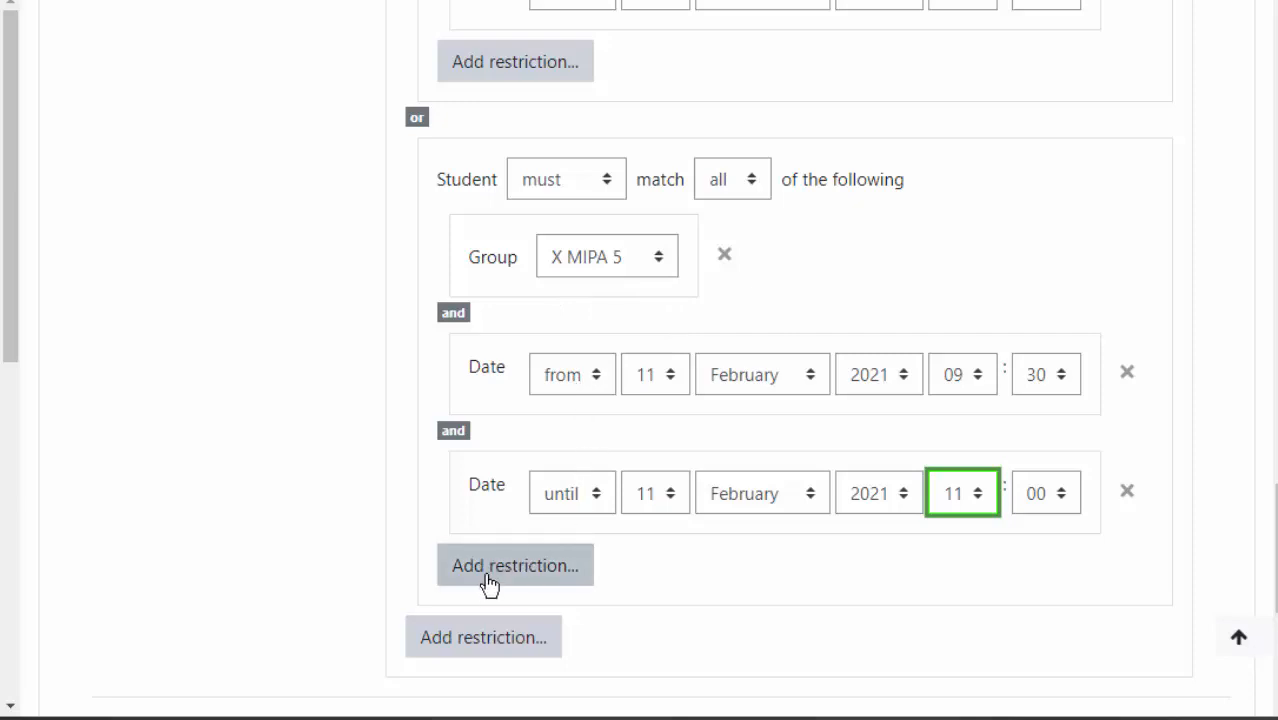
Add a fourth restriction set to the quiz's access restrictions with a Group restriction for X MIPA 6
left_click(452, 645)
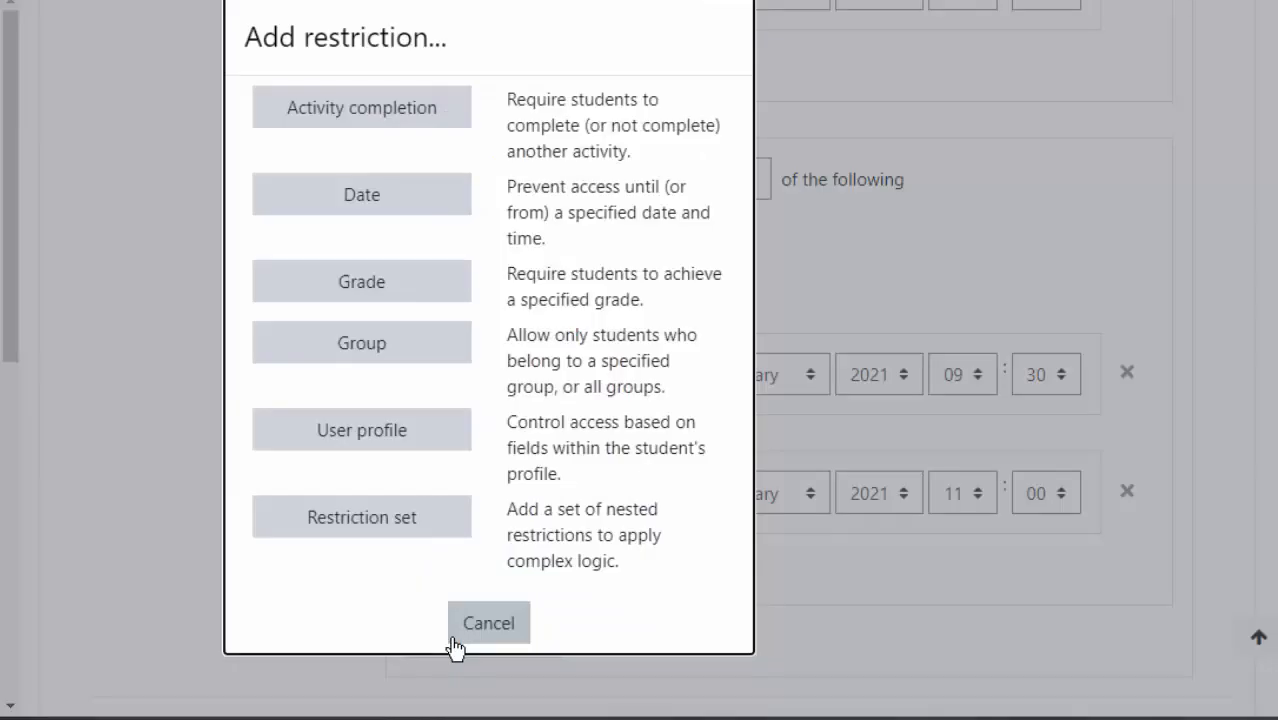
left_click(362, 518)
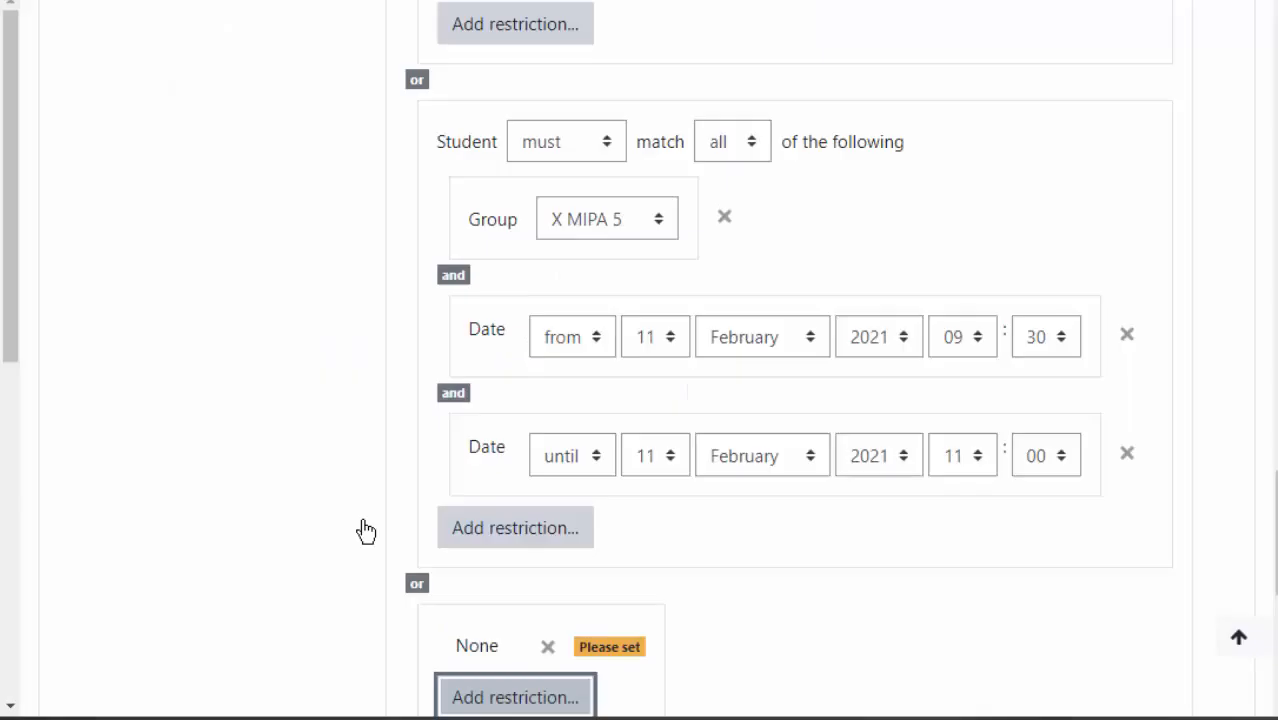
scroll(405, 420, "down", 2)
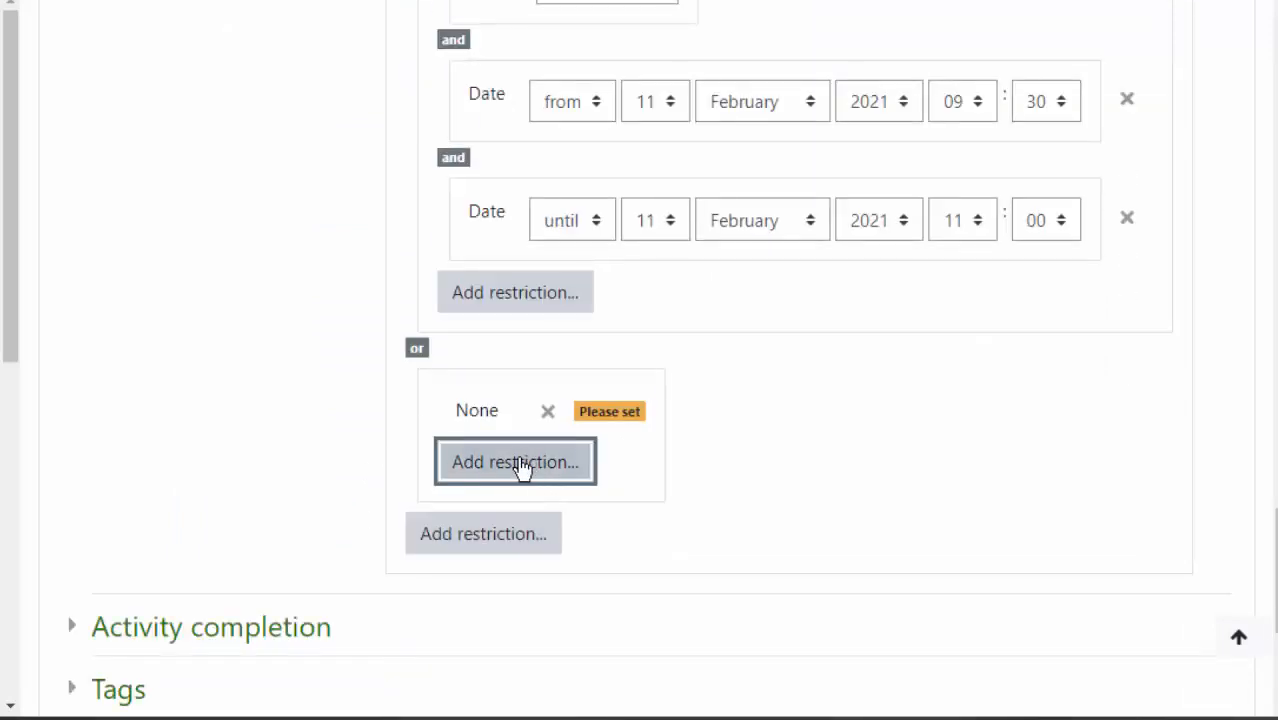
left_click(515, 462)
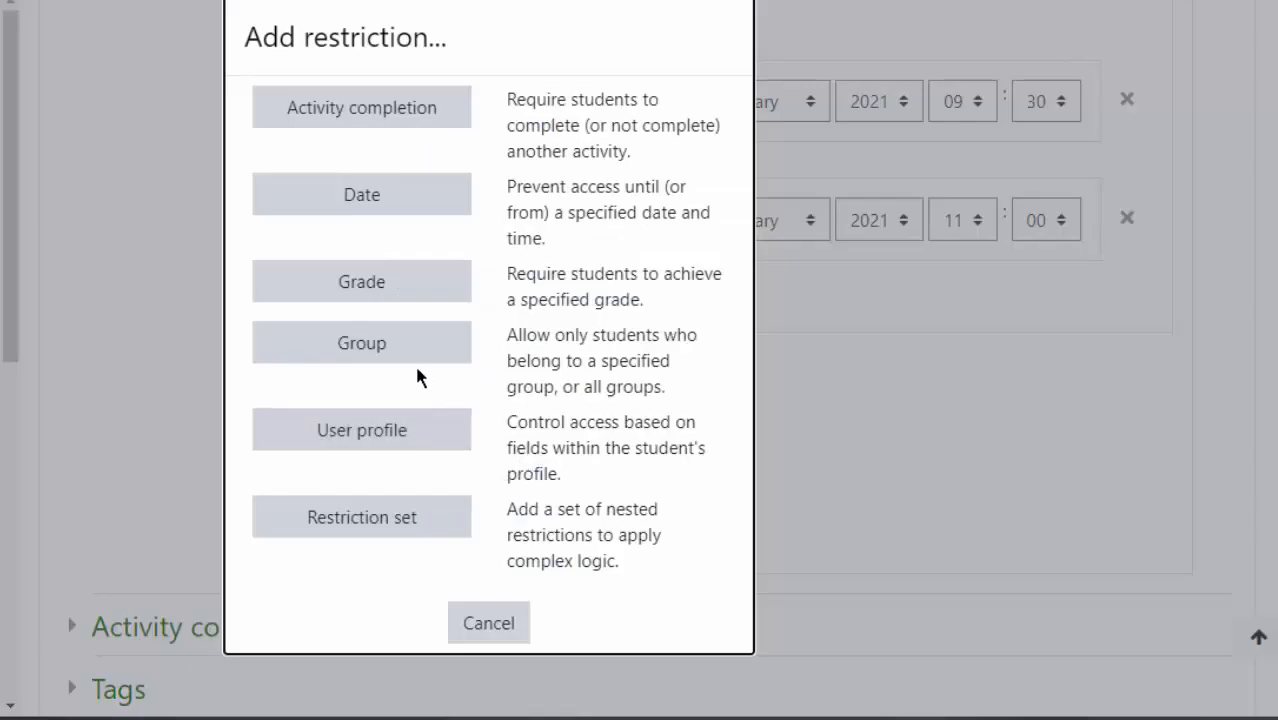
left_click(374, 350)
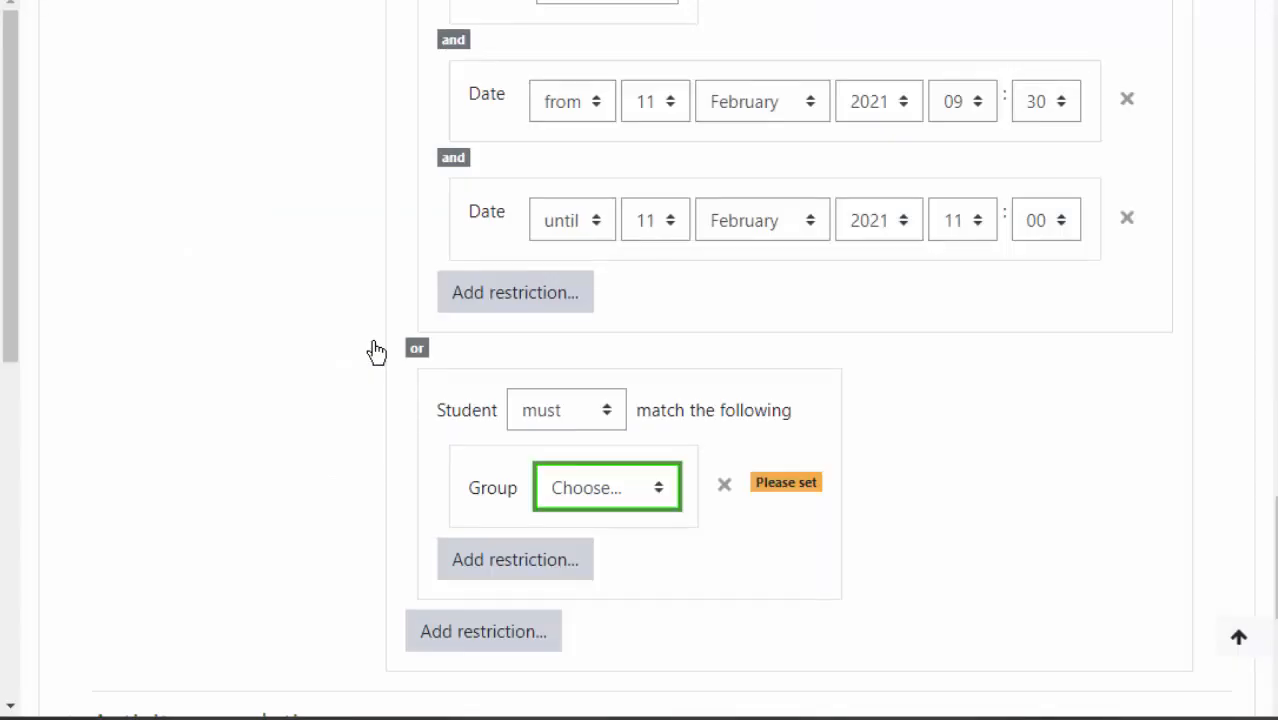
left_click(656, 492)
left_click(631, 697)
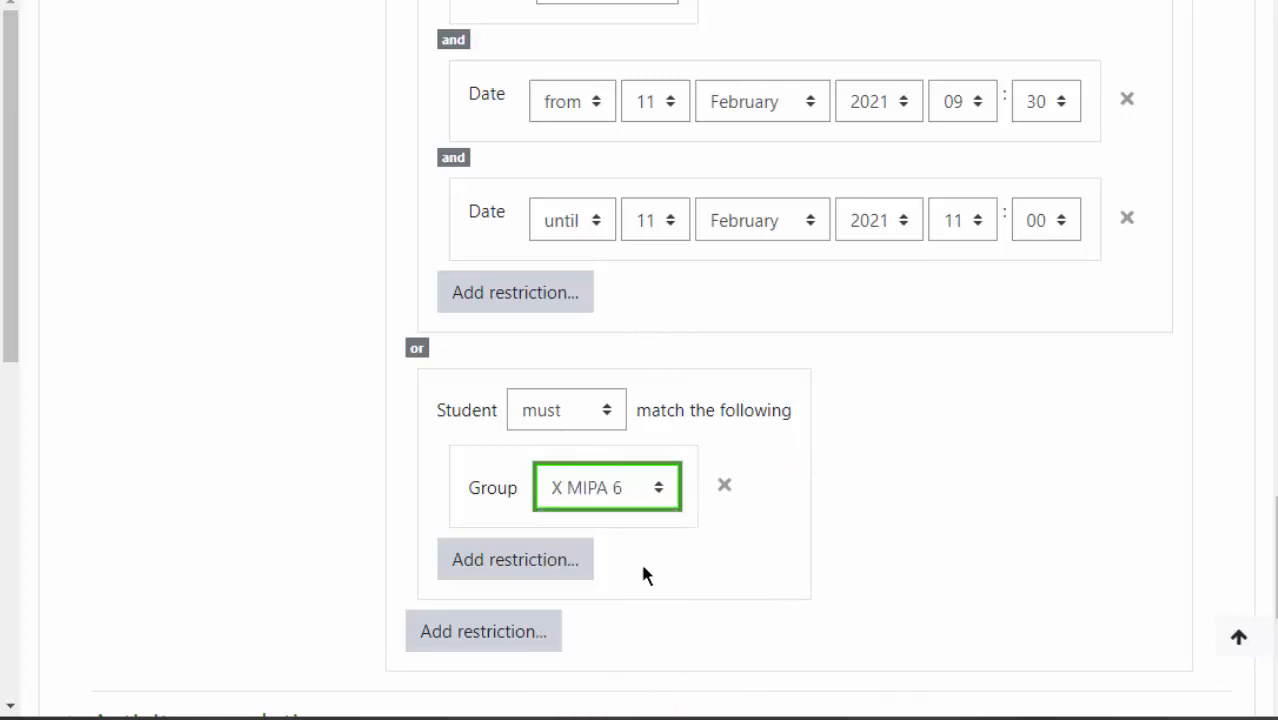
Add a Date restriction to the X MIPA 6 set, allowing access from 11 February 2021 at 09:30
left_click(530, 568)
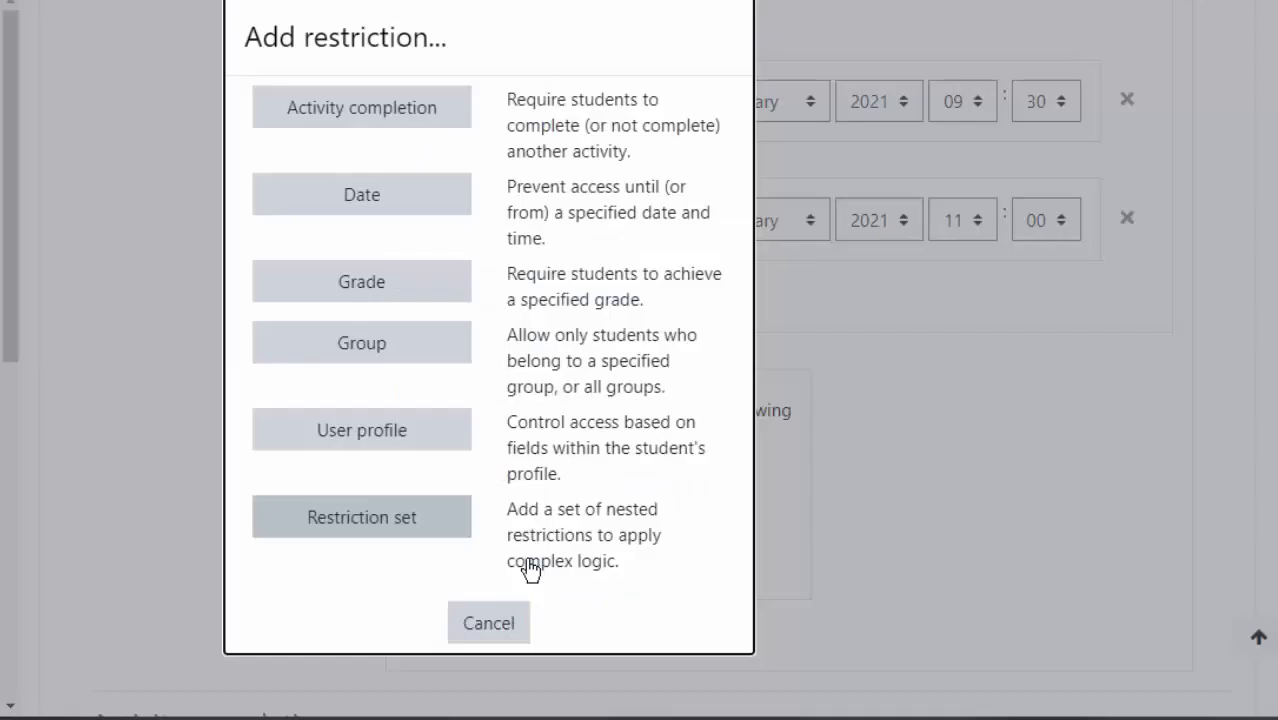
left_click(372, 194)
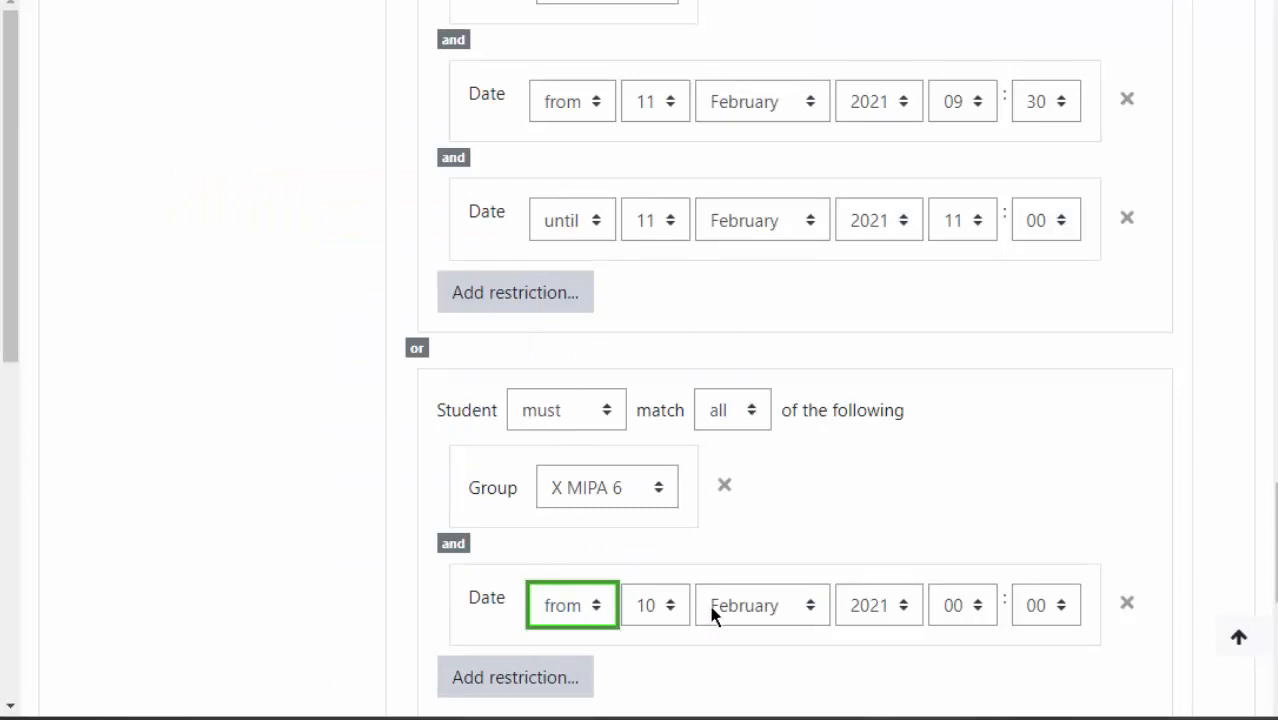
left_click(668, 614)
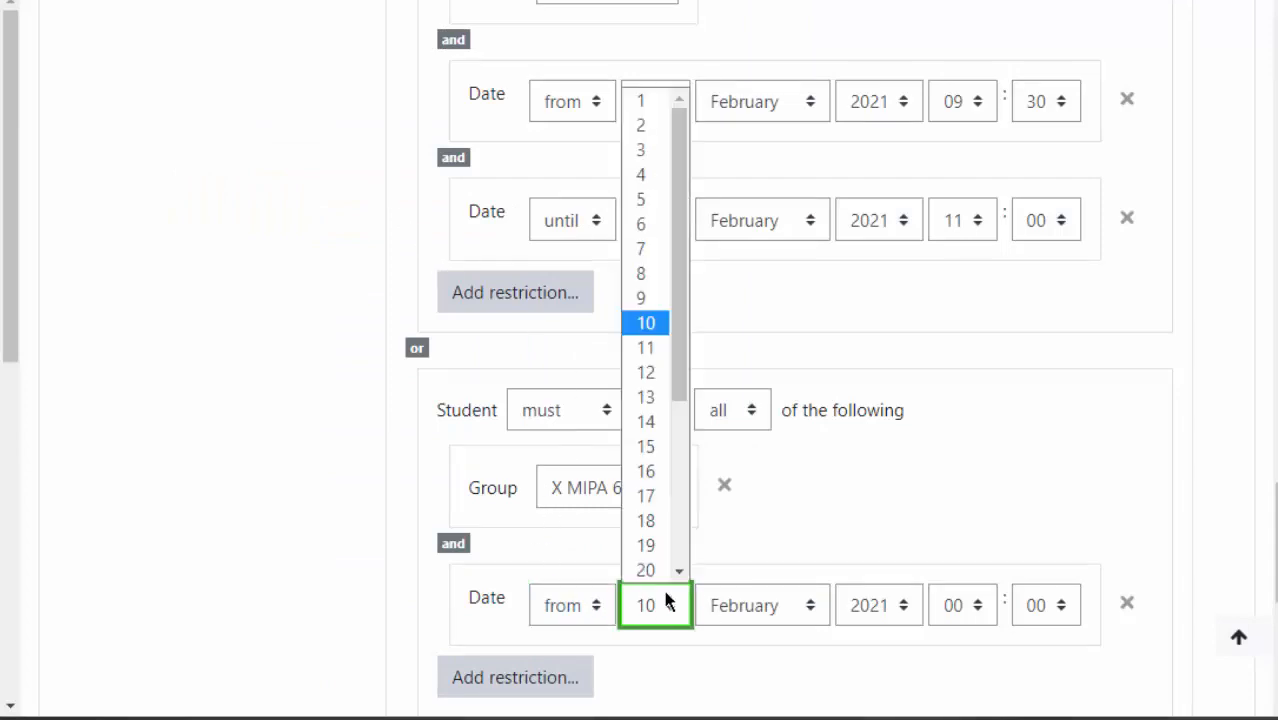
left_click(655, 345)
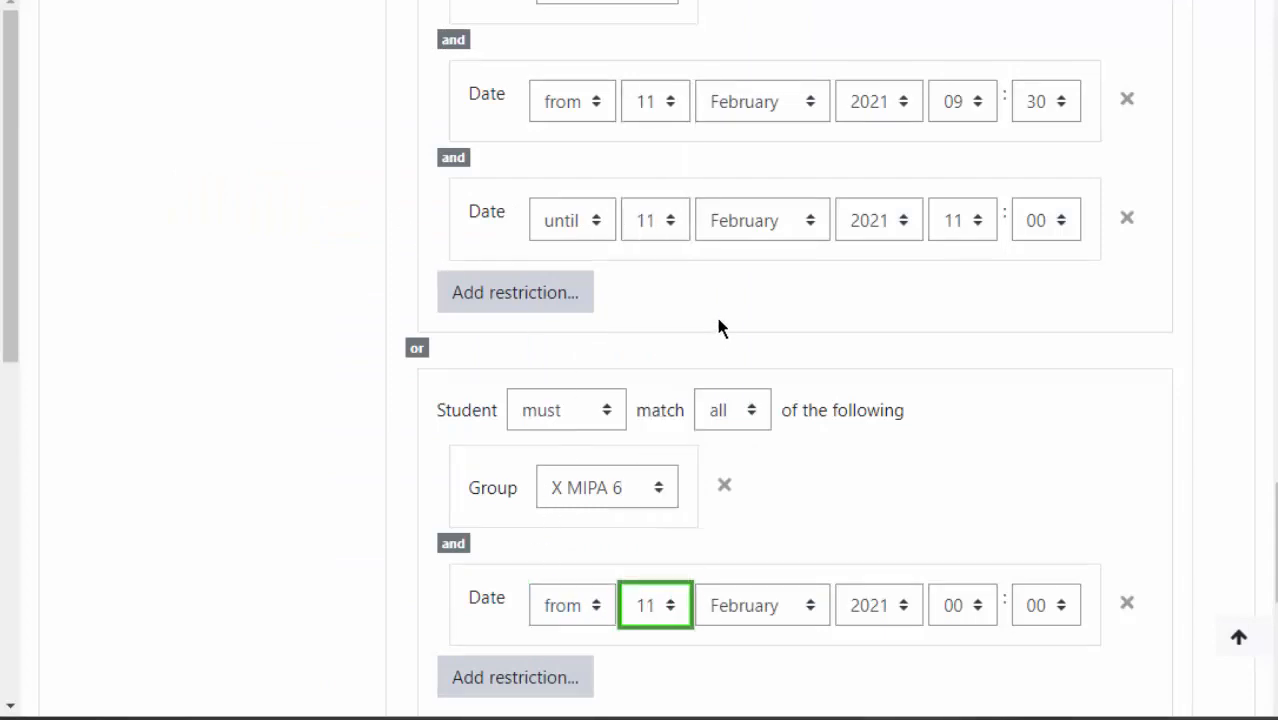
left_click(972, 612)
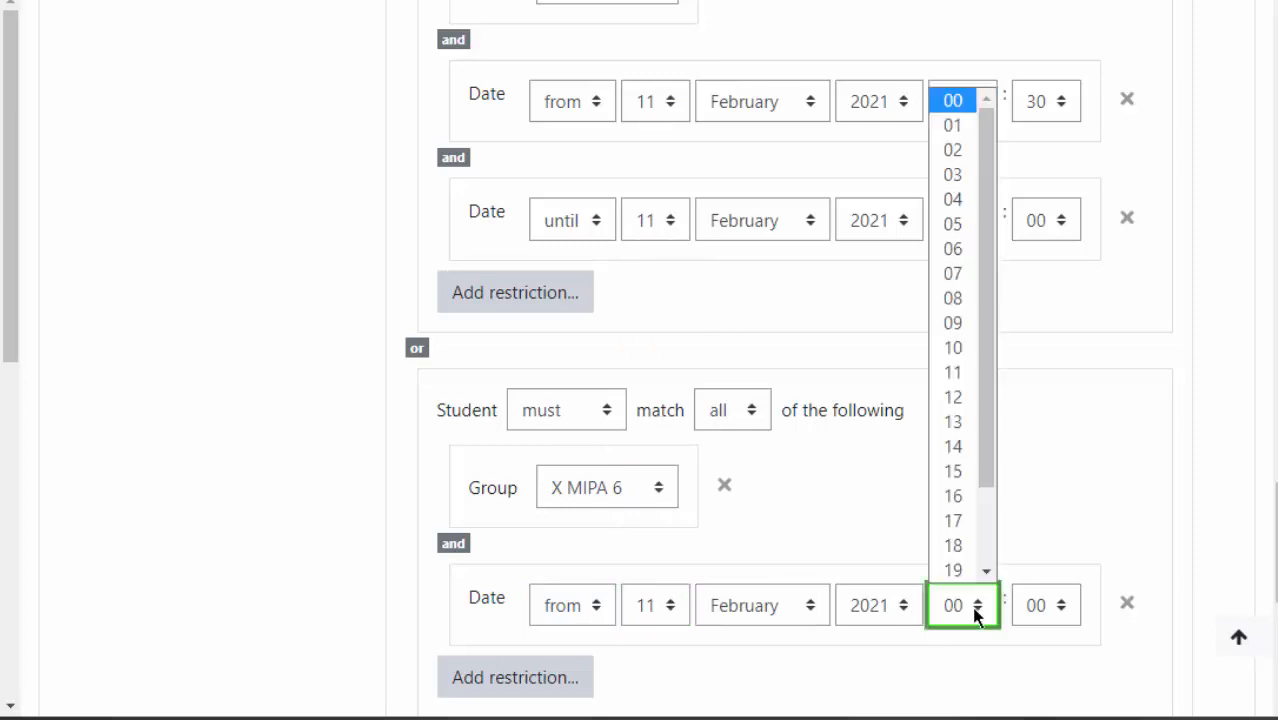
left_click(955, 323)
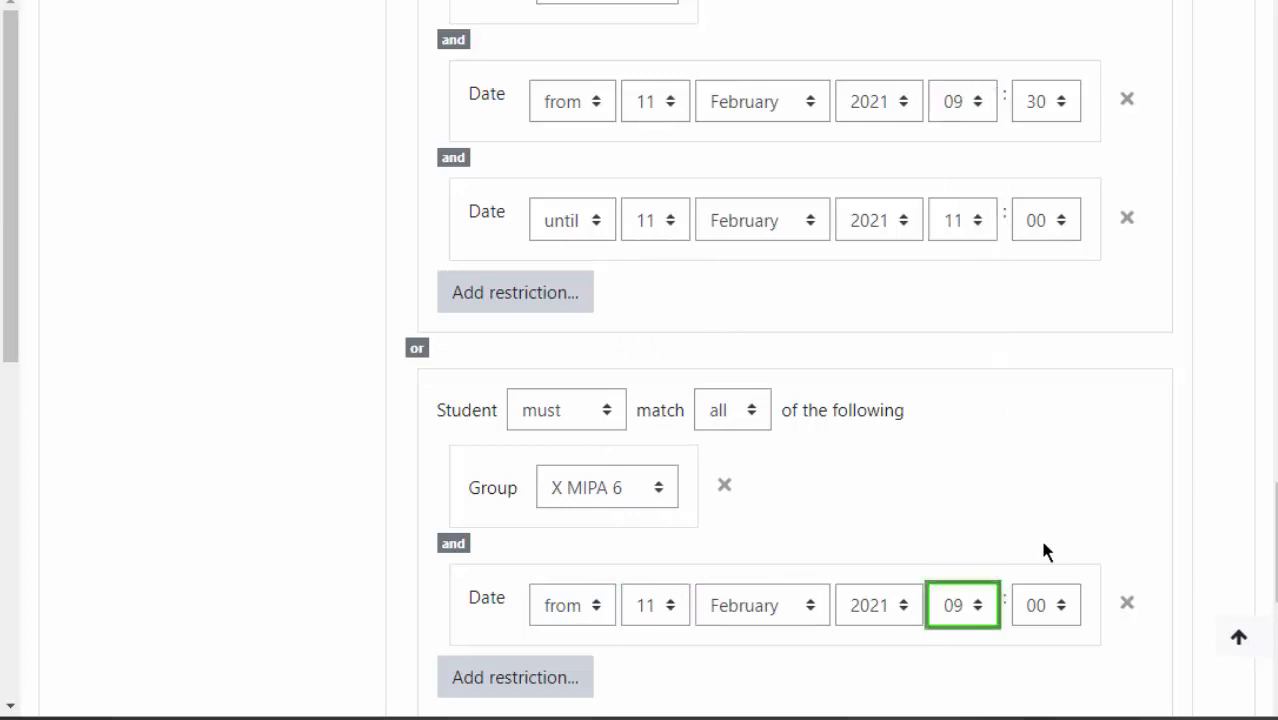
left_click(1052, 608)
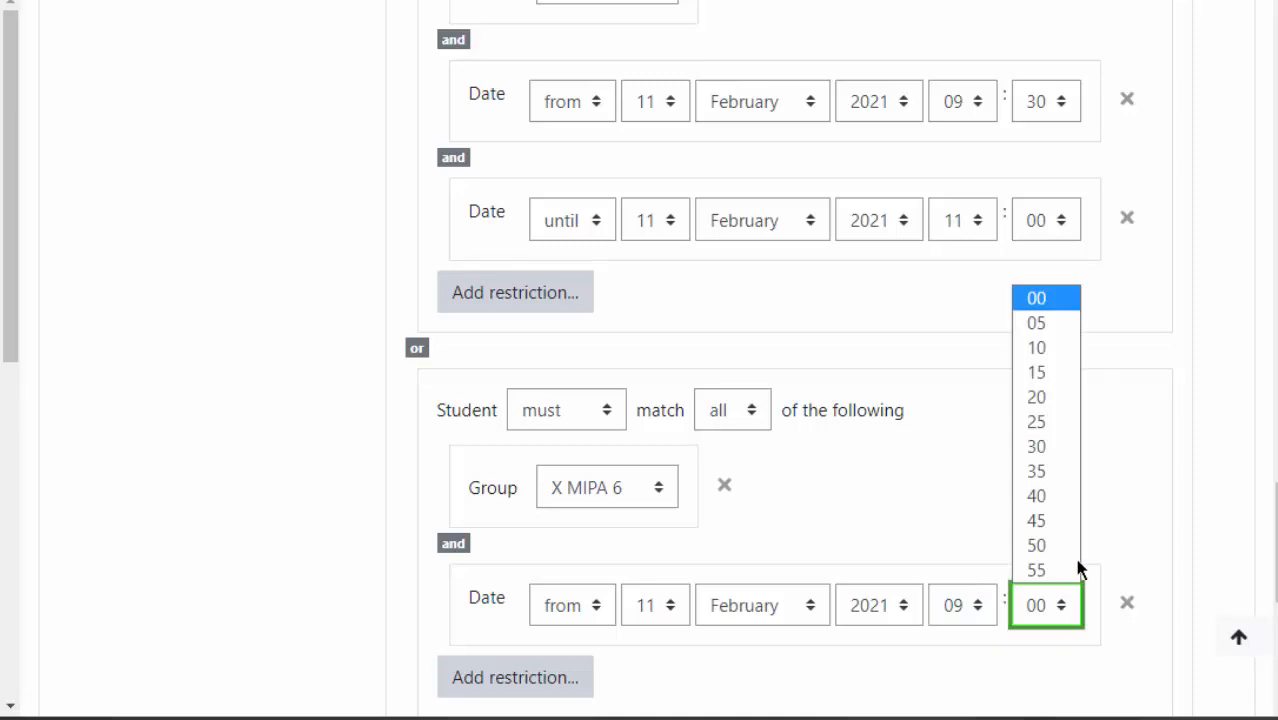
left_click(1062, 450)
Add a second Date restriction to the X MIPA 6 set, allowing access until 11 February 2021 at 11:00
scroll(918, 475, "down", 3)
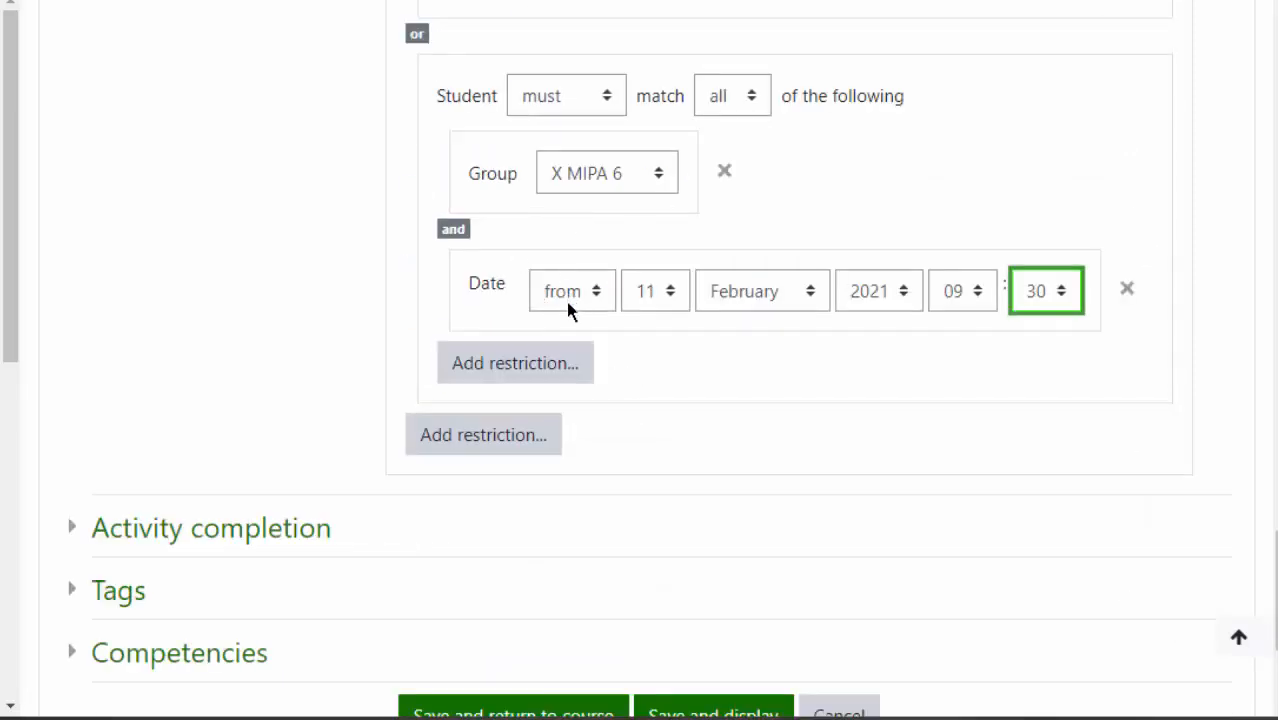
left_click(494, 370)
left_click(384, 204)
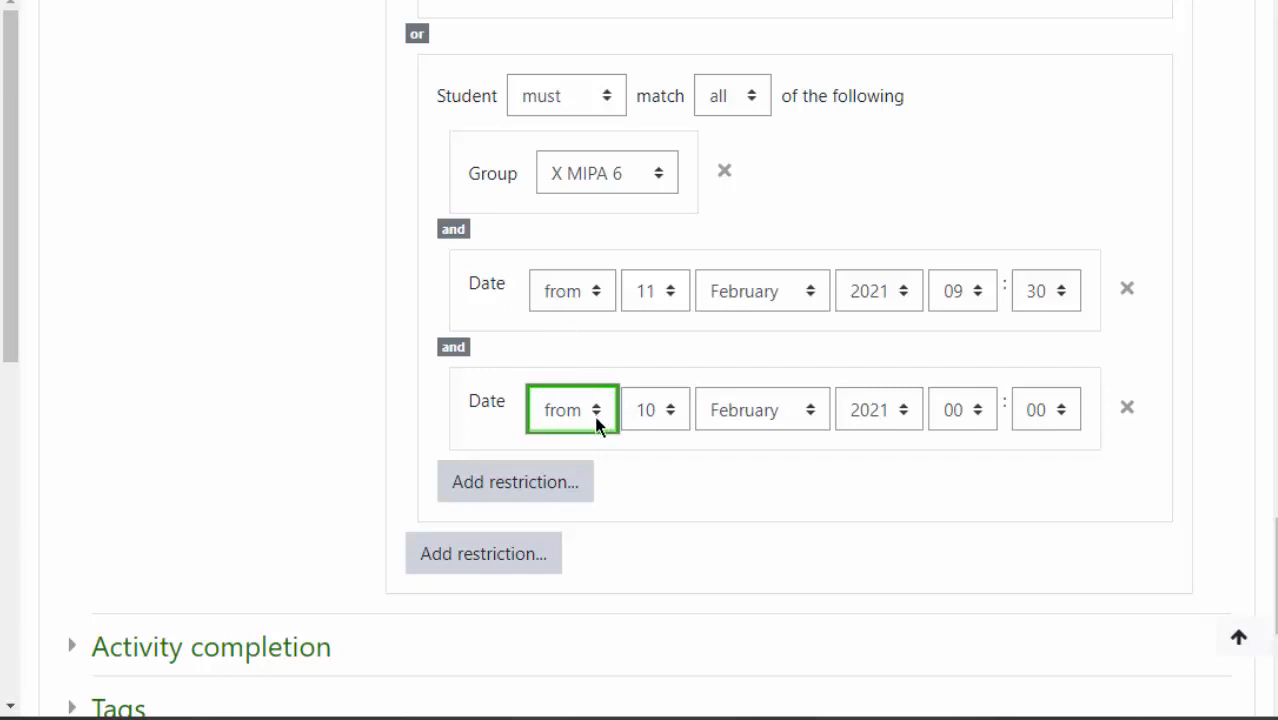
left_click(594, 415)
left_click(575, 464)
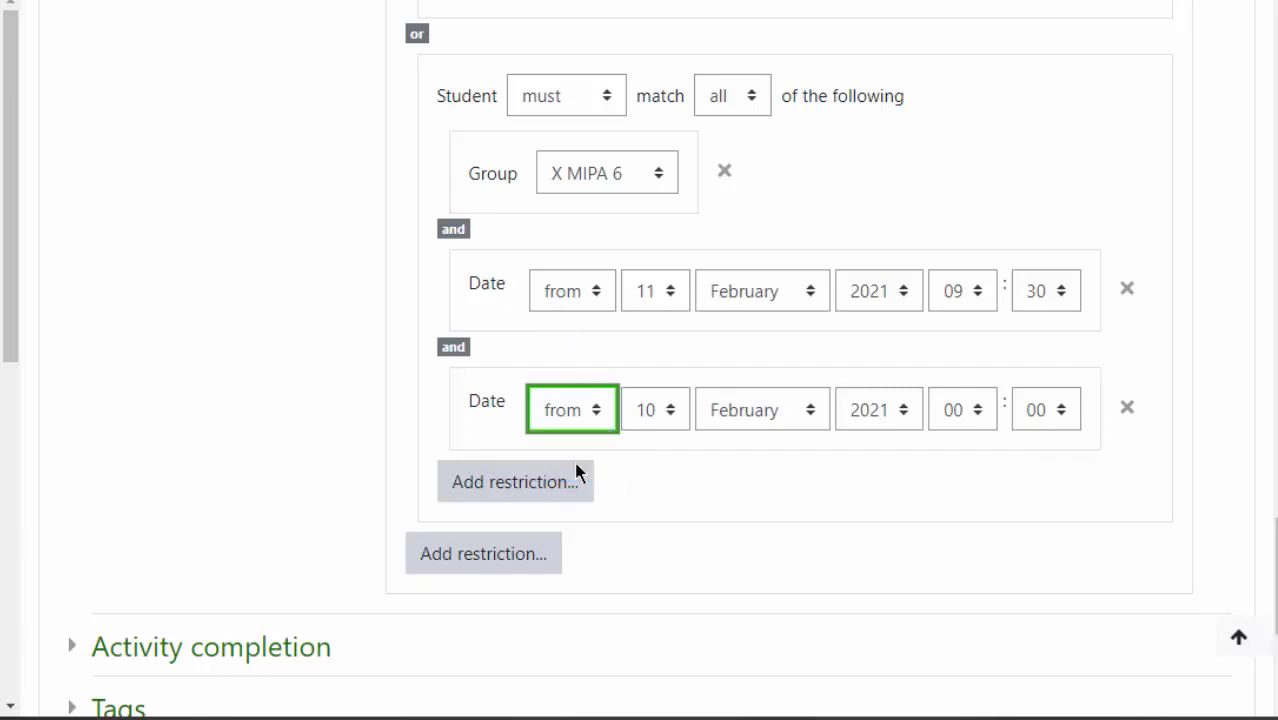
left_click(660, 410)
left_click(646, 151)
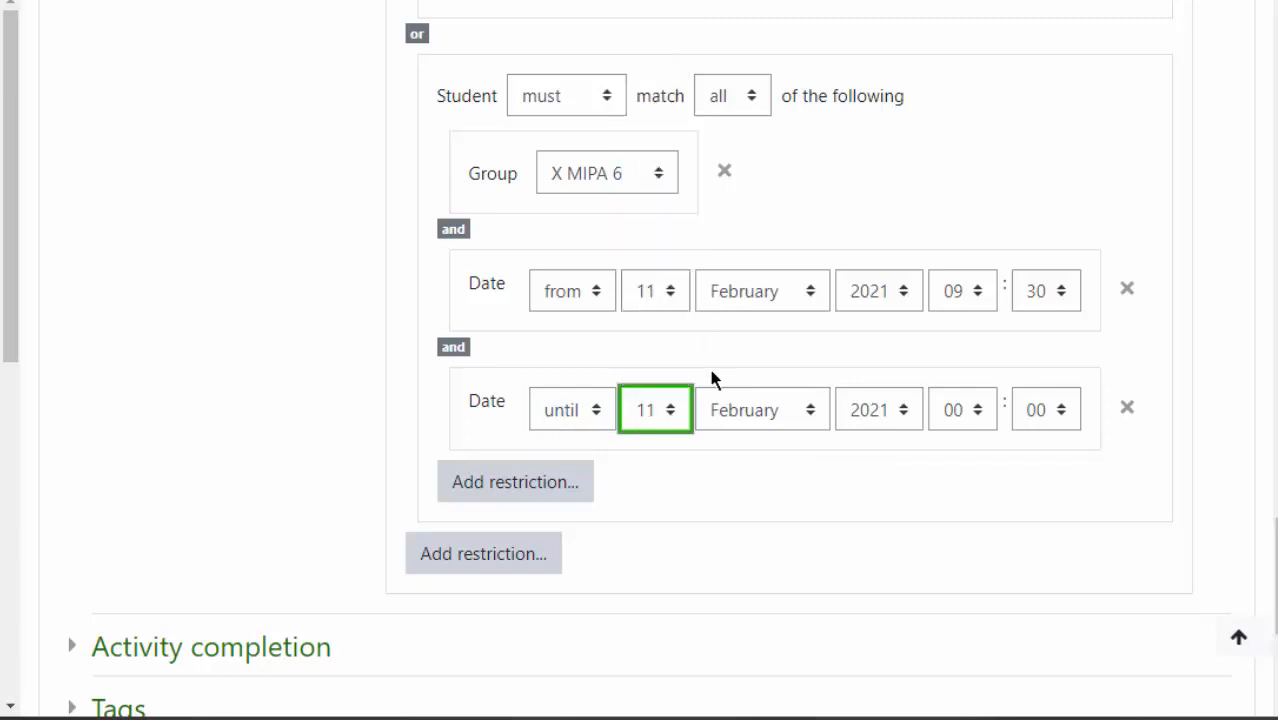
left_click(978, 418)
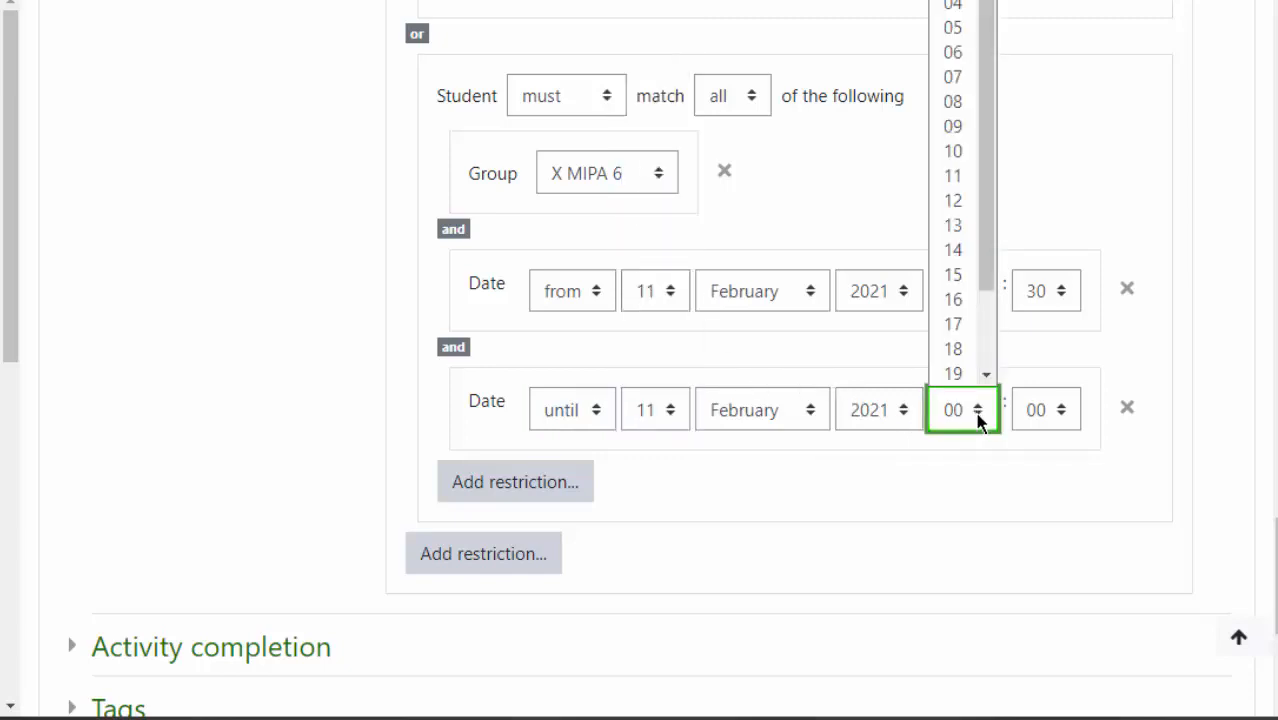
left_click(951, 178)
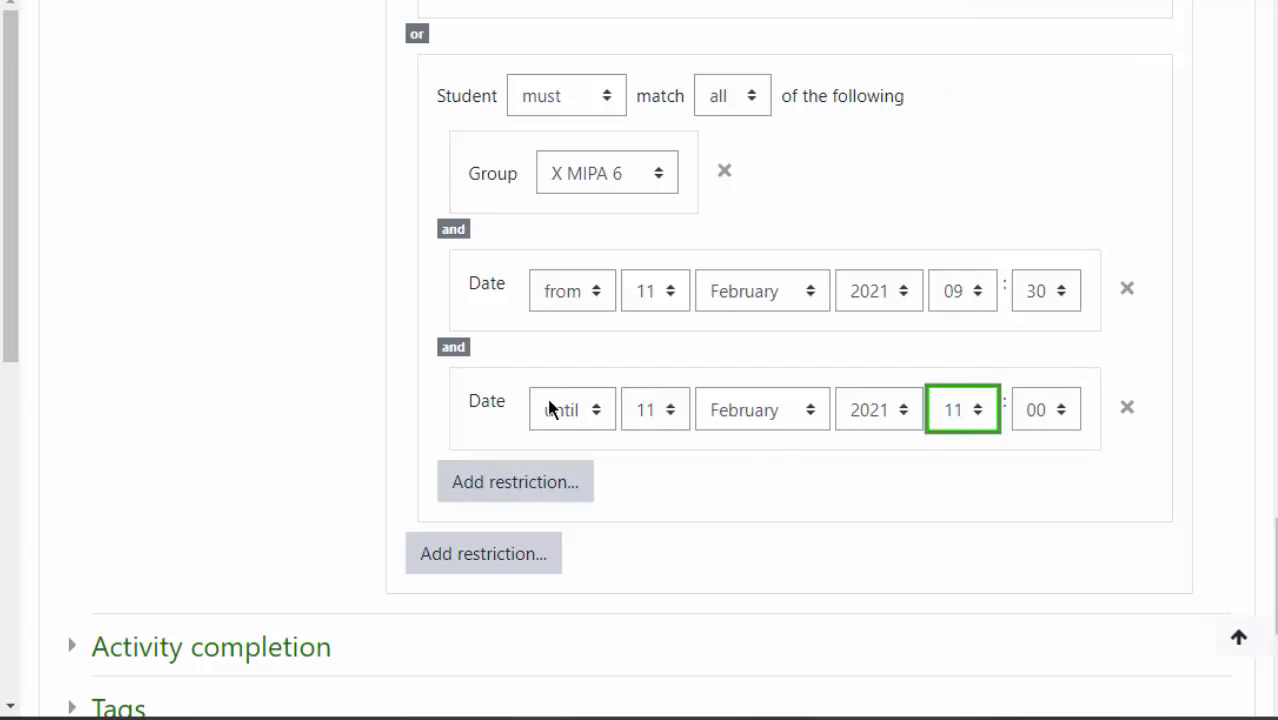
Check the class schedule in Excel, return to the quiz settings and add a fifth restriction set with a Group restriction for X MIPA 1
scroll(714, 170, "up", 2)
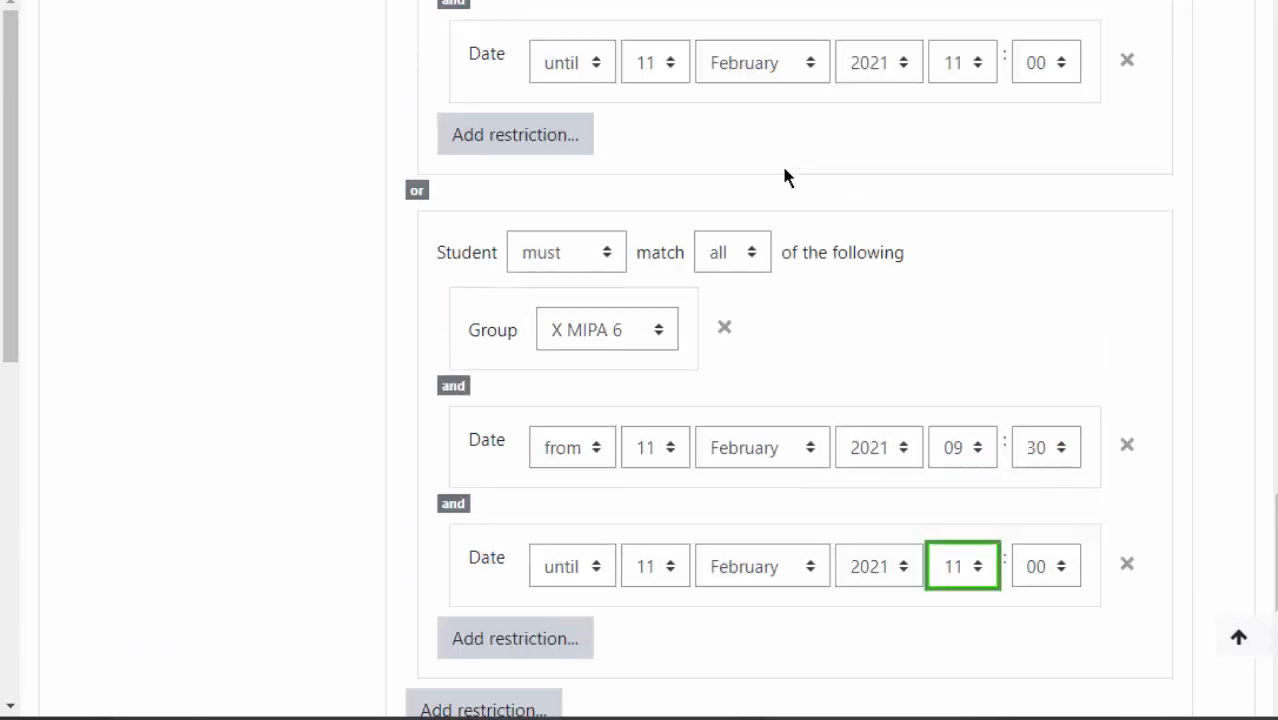
scroll(722, 188, "down", 3)
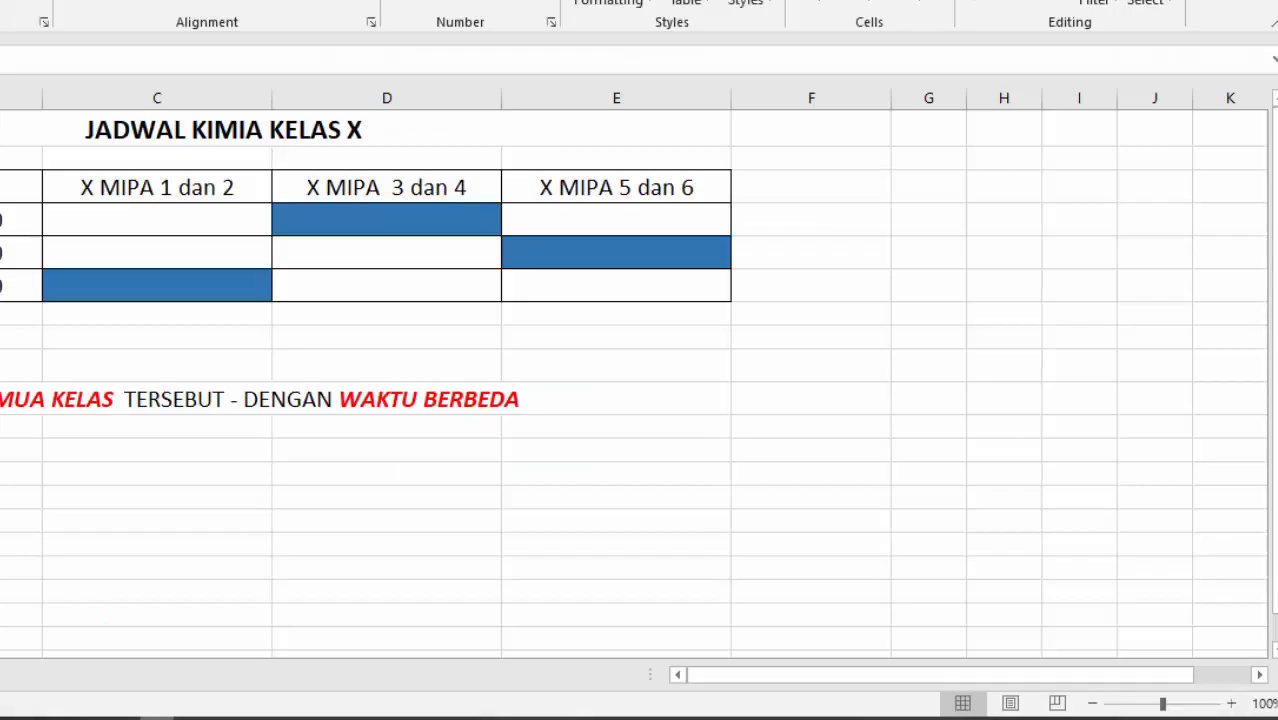
left_click(386, 520)
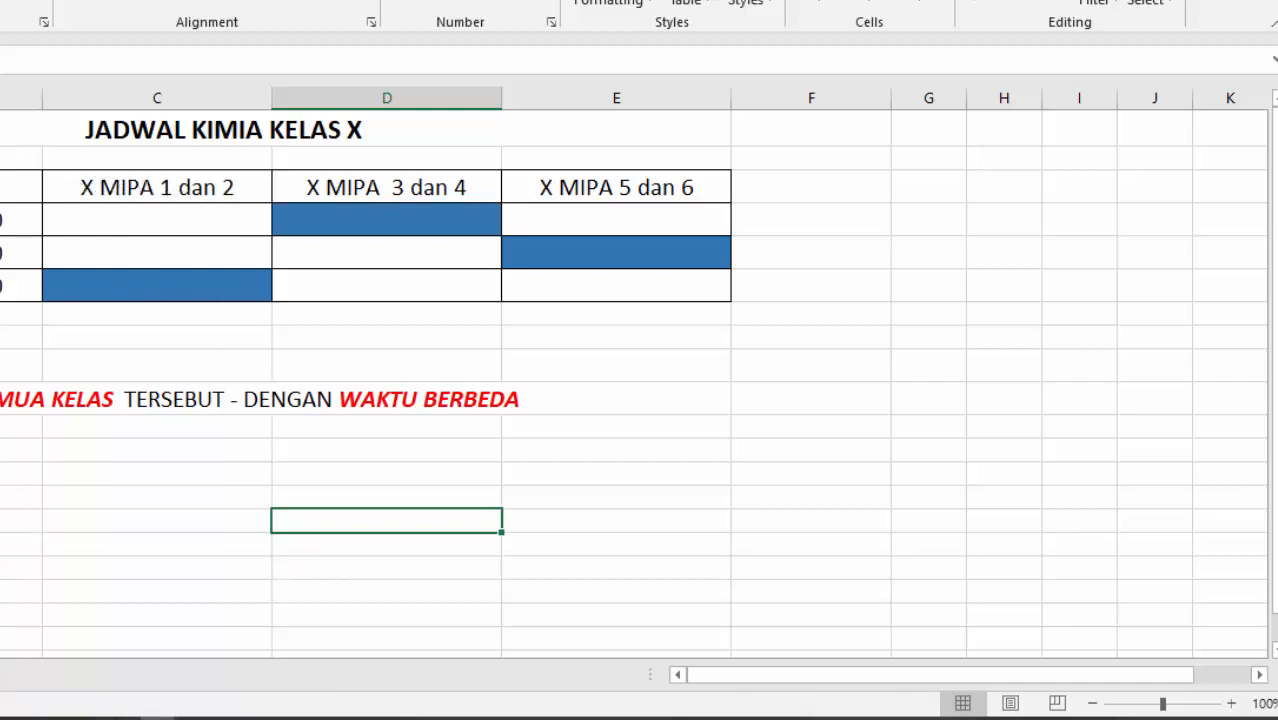
key("alt+Tab")
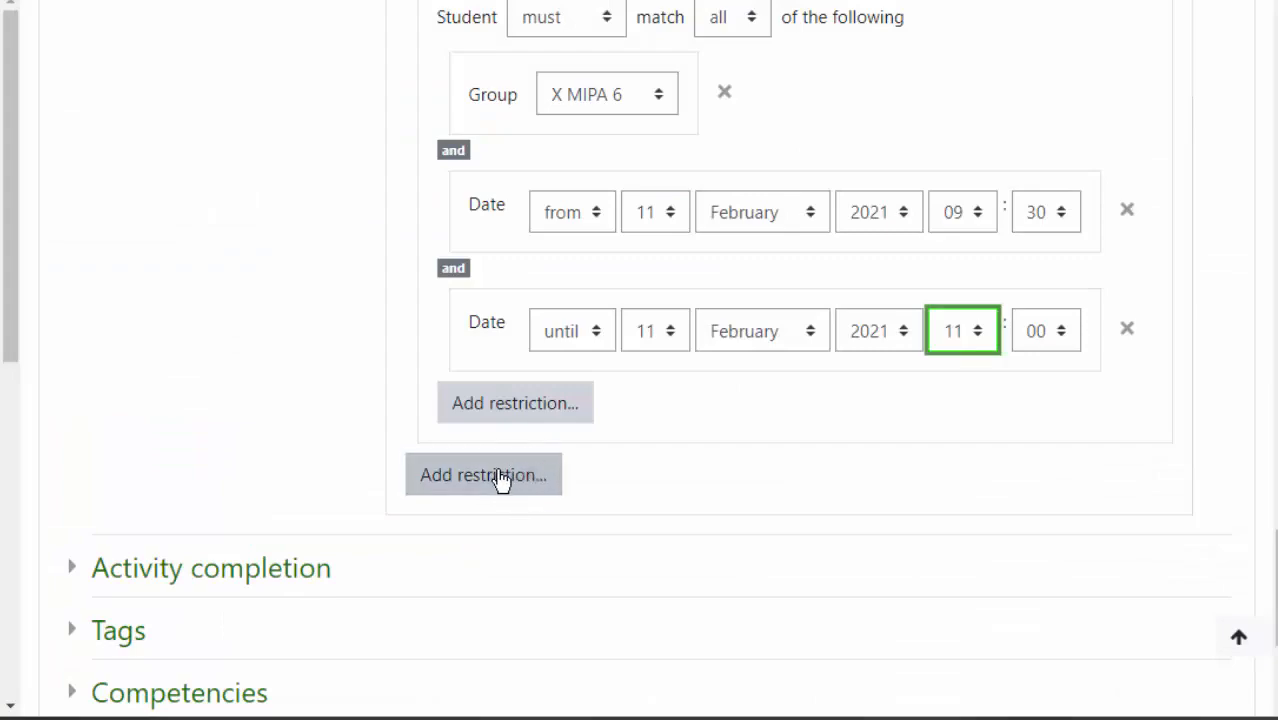
left_click(497, 476)
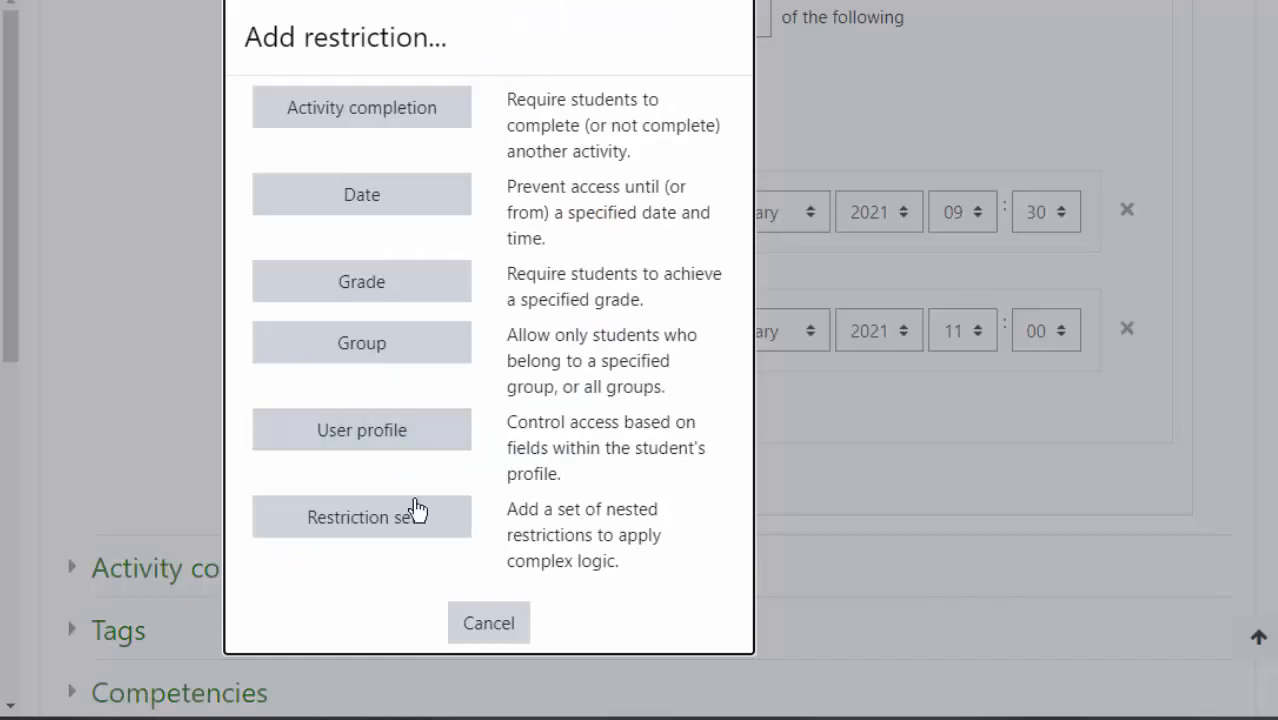
left_click(376, 521)
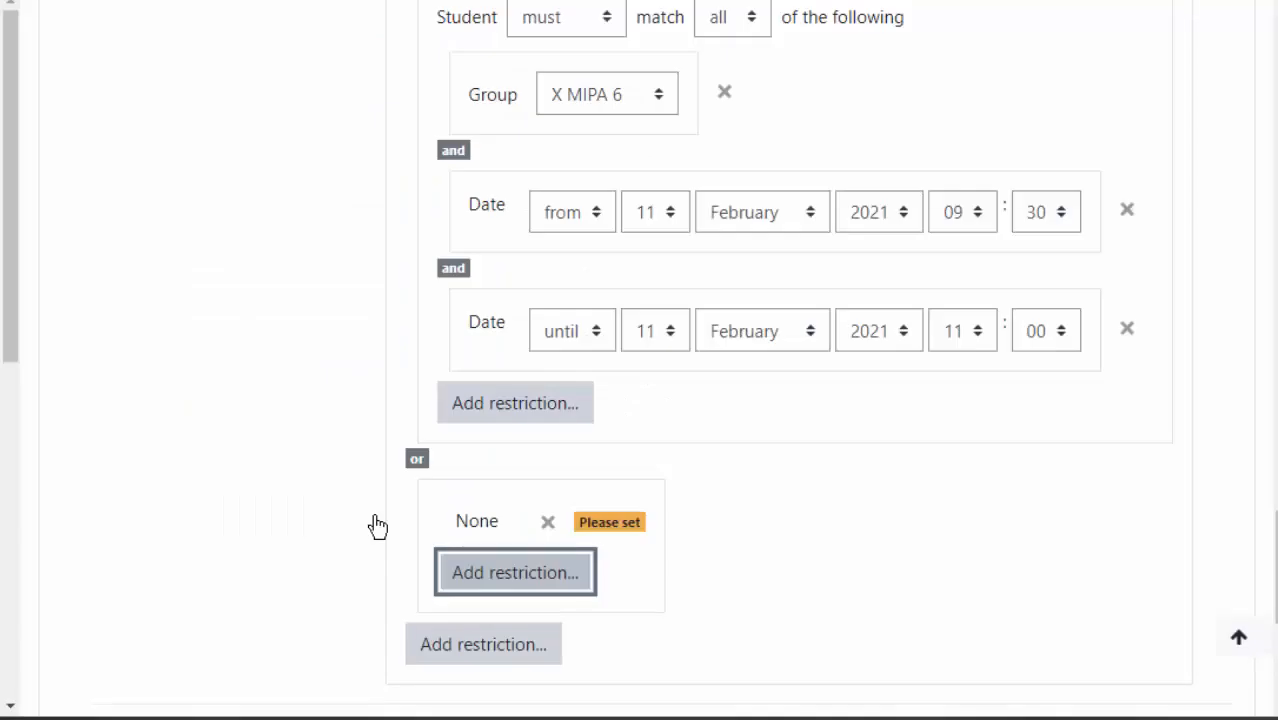
scroll(670, 450, "down", 2)
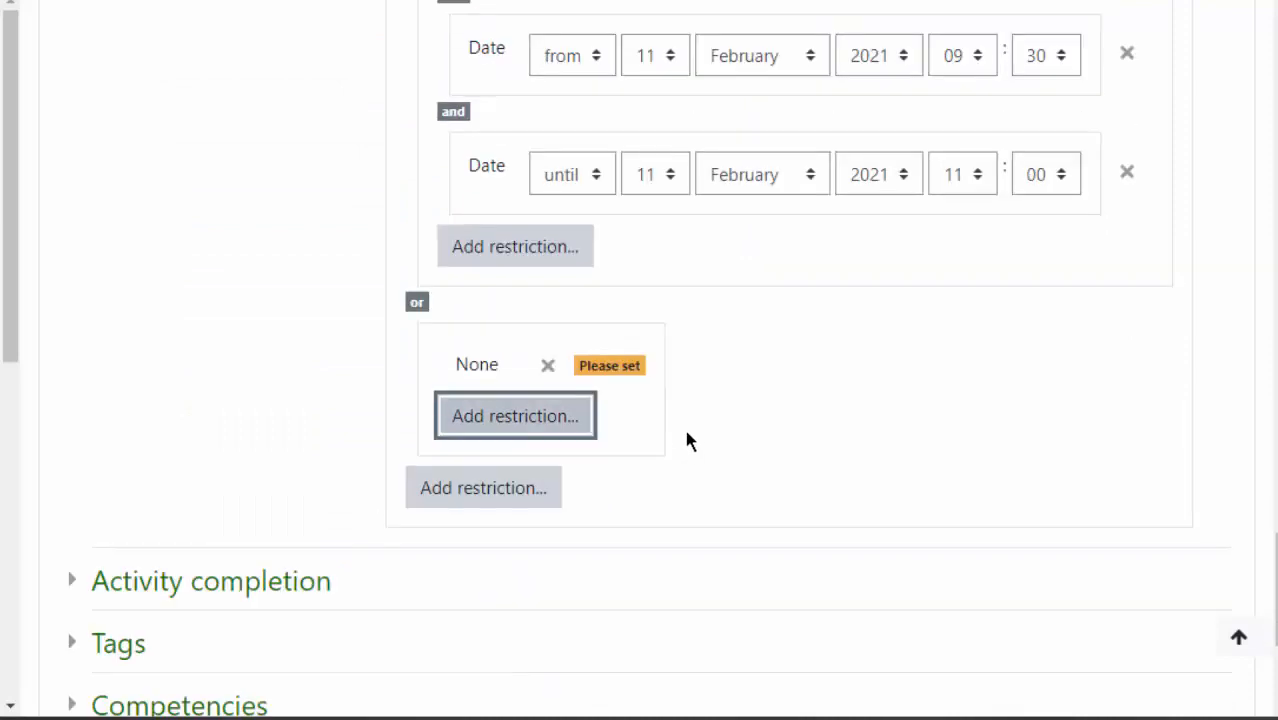
left_click(517, 421)
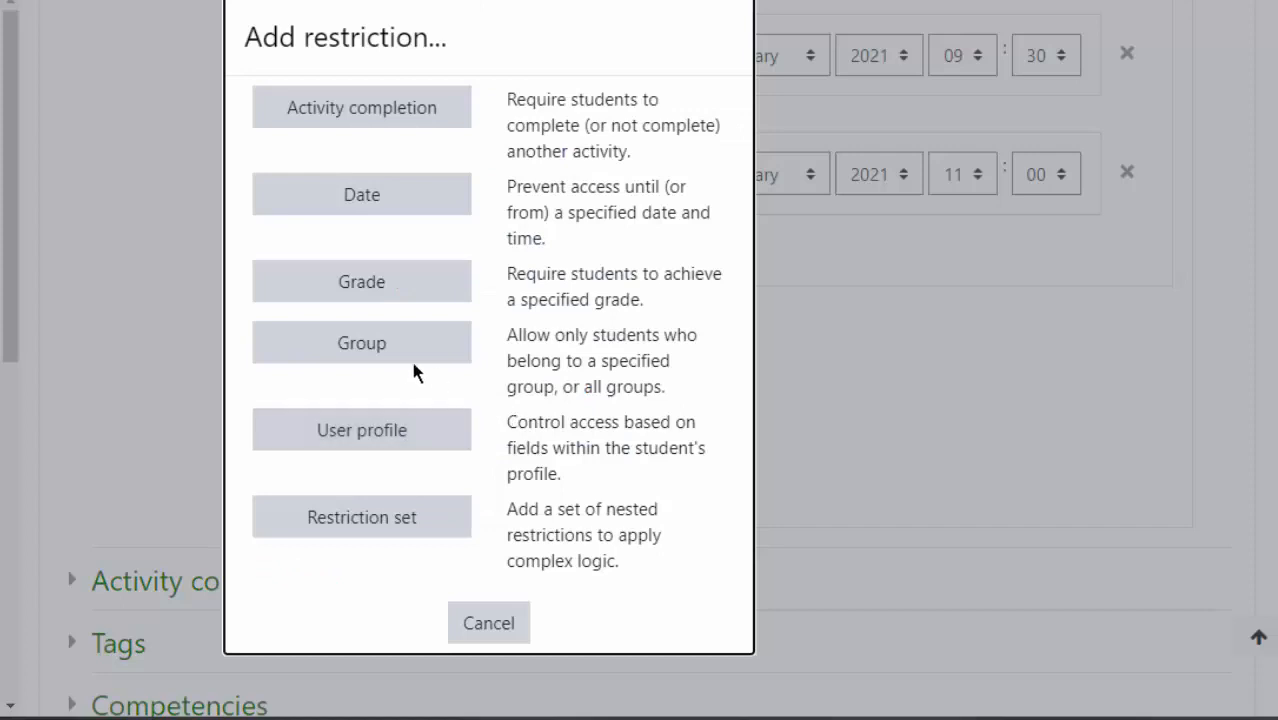
left_click(374, 347)
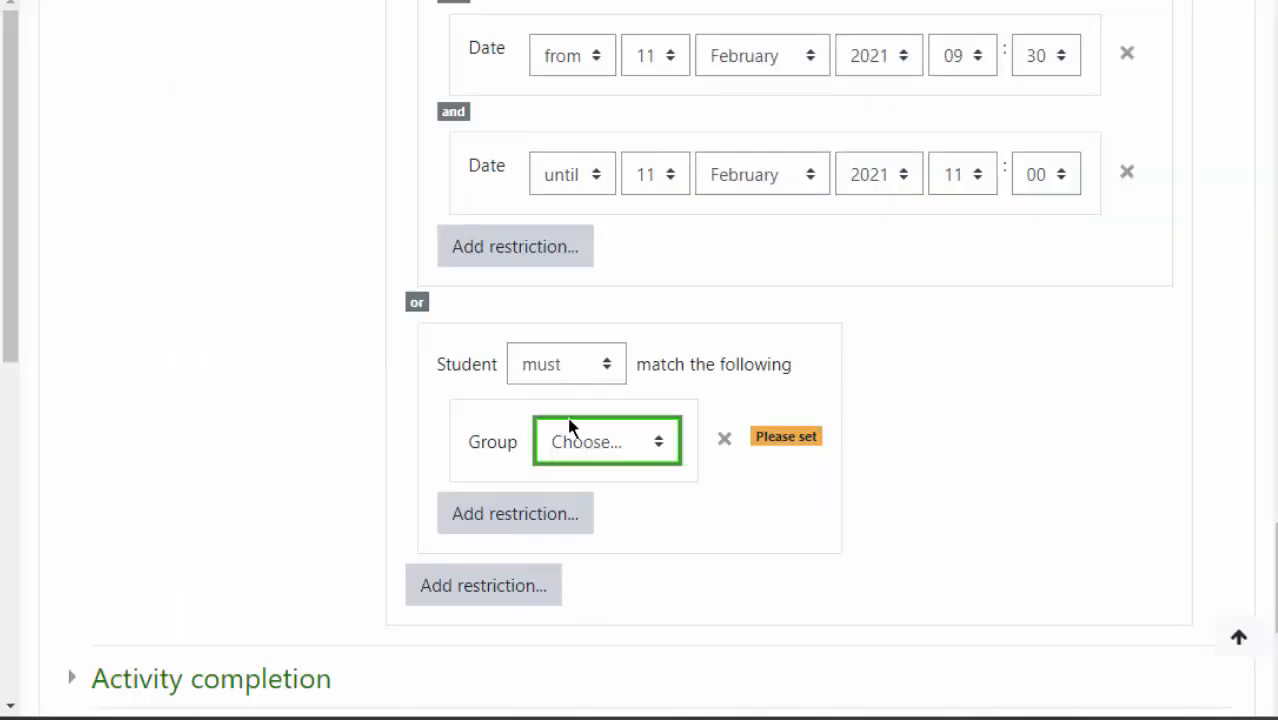
left_click(610, 447)
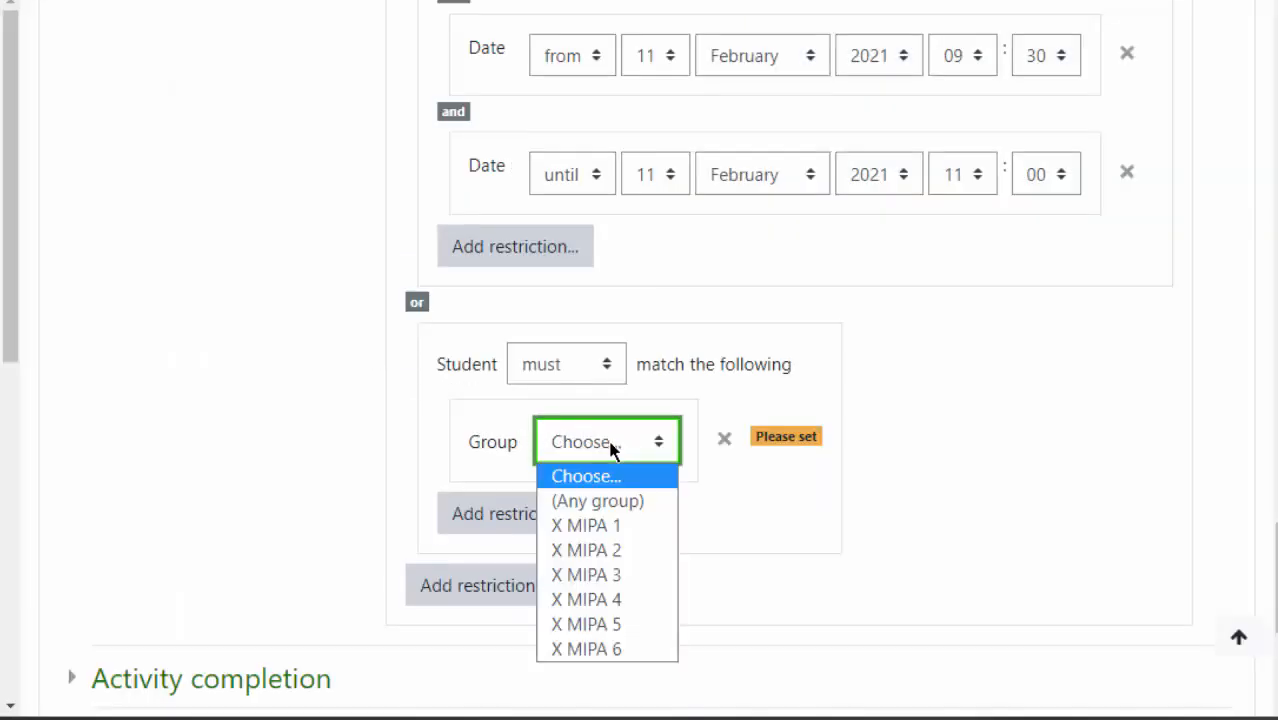
left_click(611, 526)
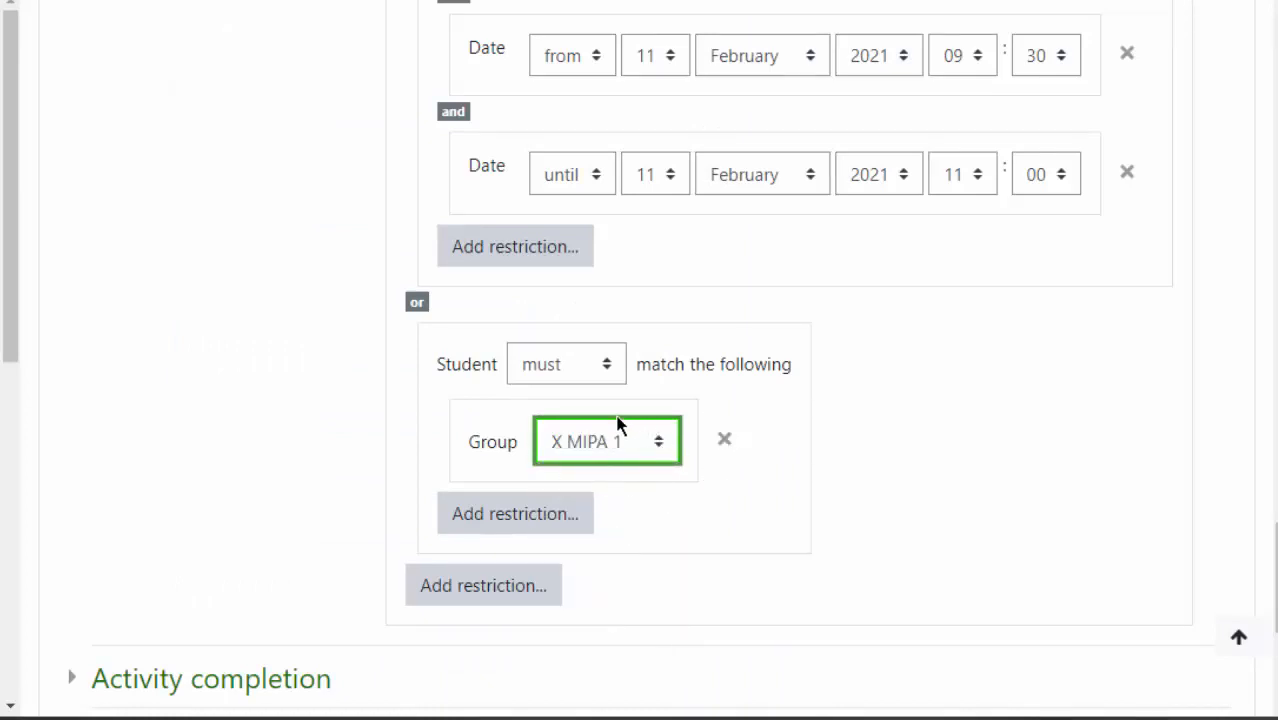
Add a Date restriction to the X MIPA 1 set, allowing access from 11 February 2021 at 13:00
left_click(508, 517)
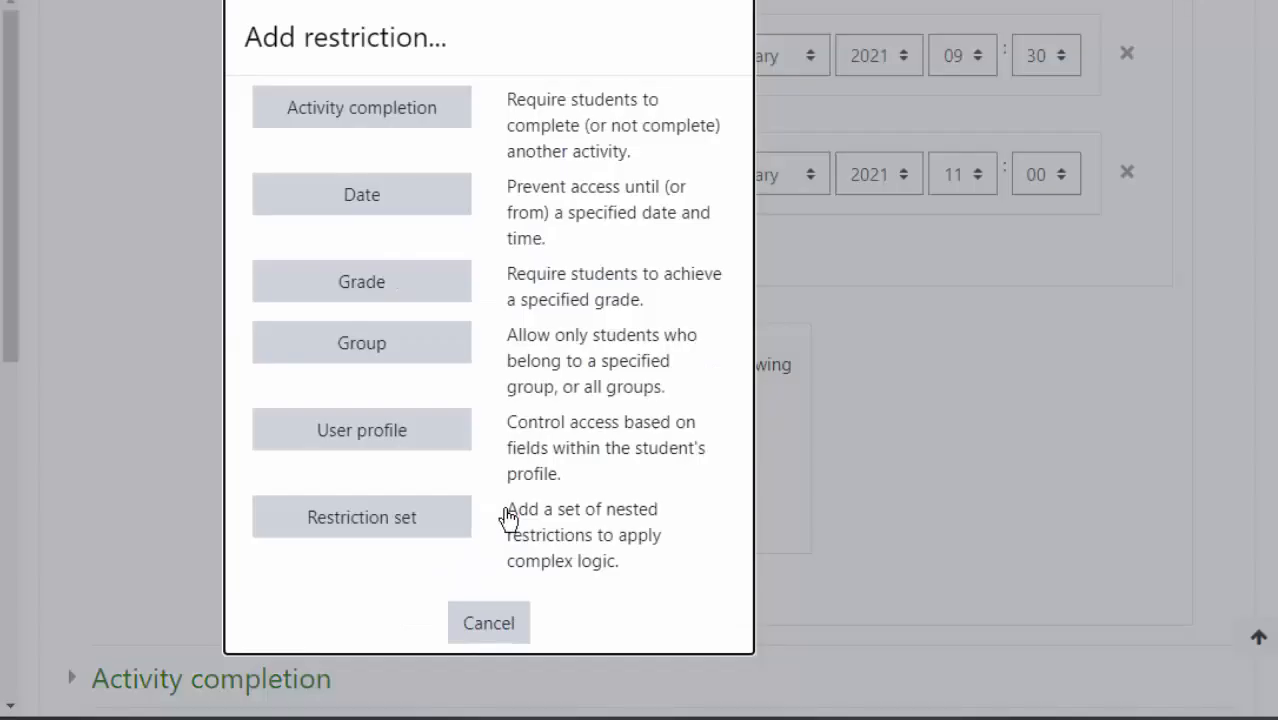
left_click(358, 196)
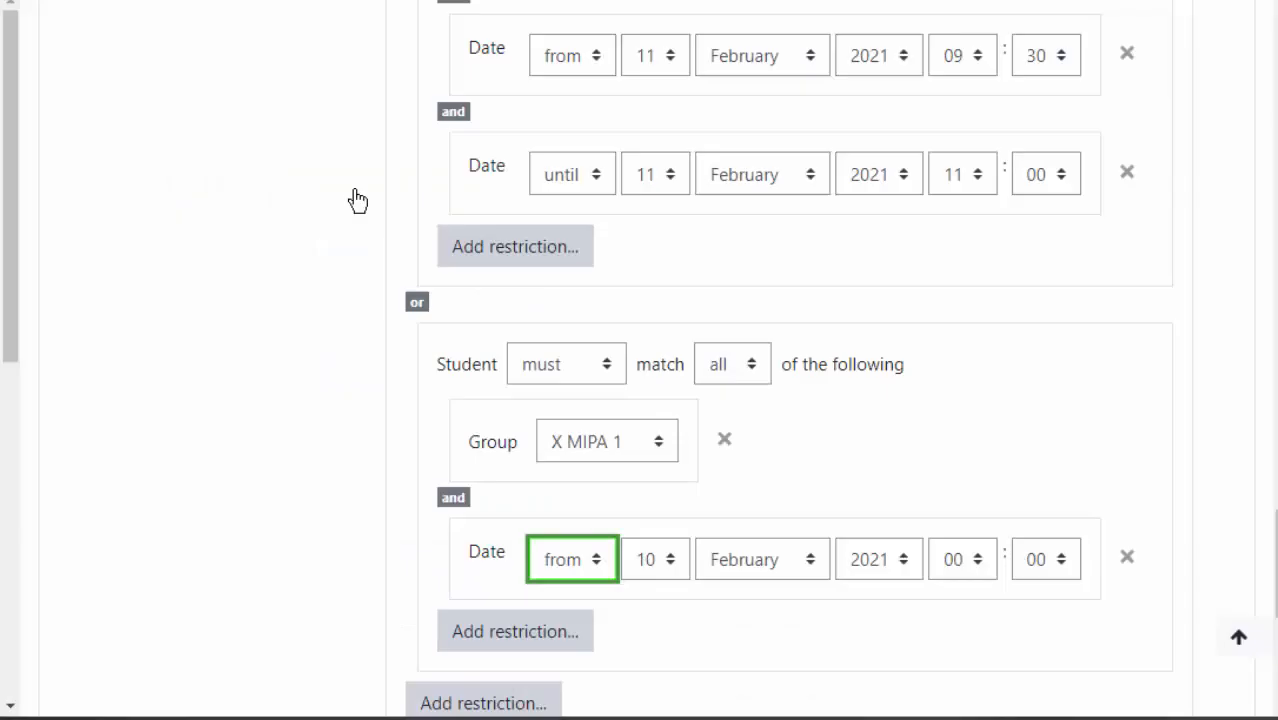
left_click(675, 570)
key("Escape")
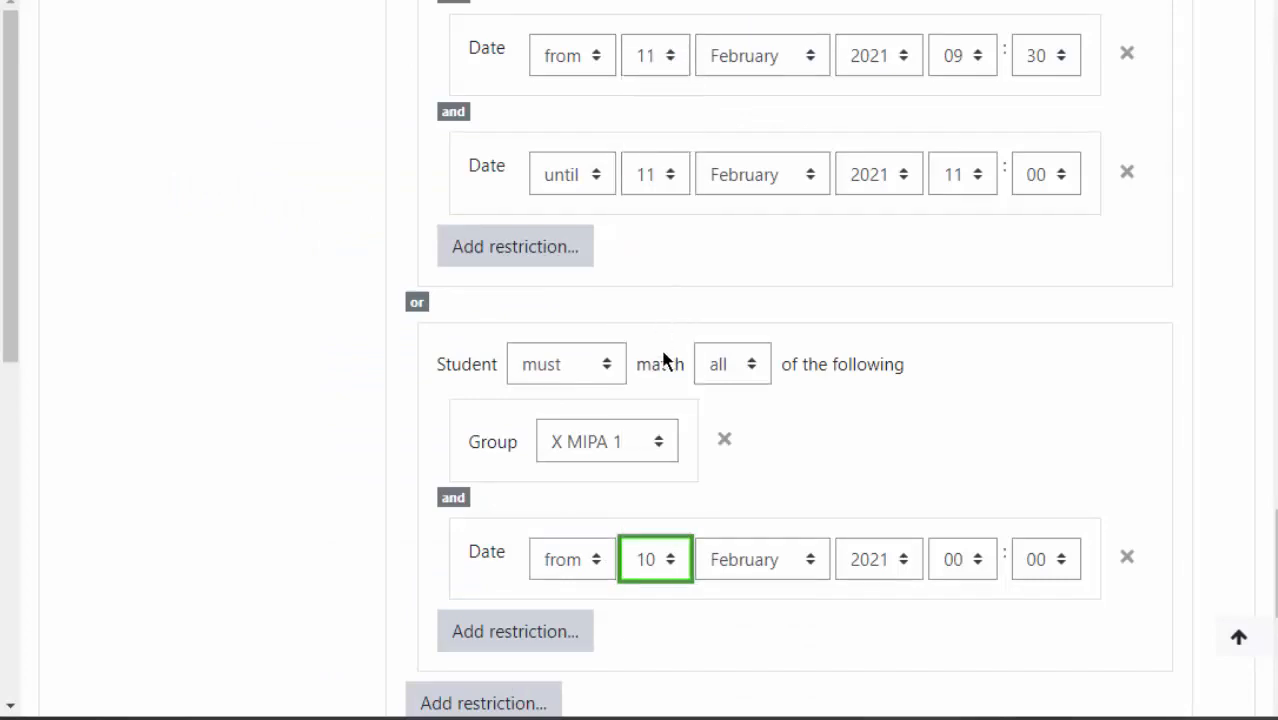
key("Down")
left_click(978, 560)
left_click(965, 376)
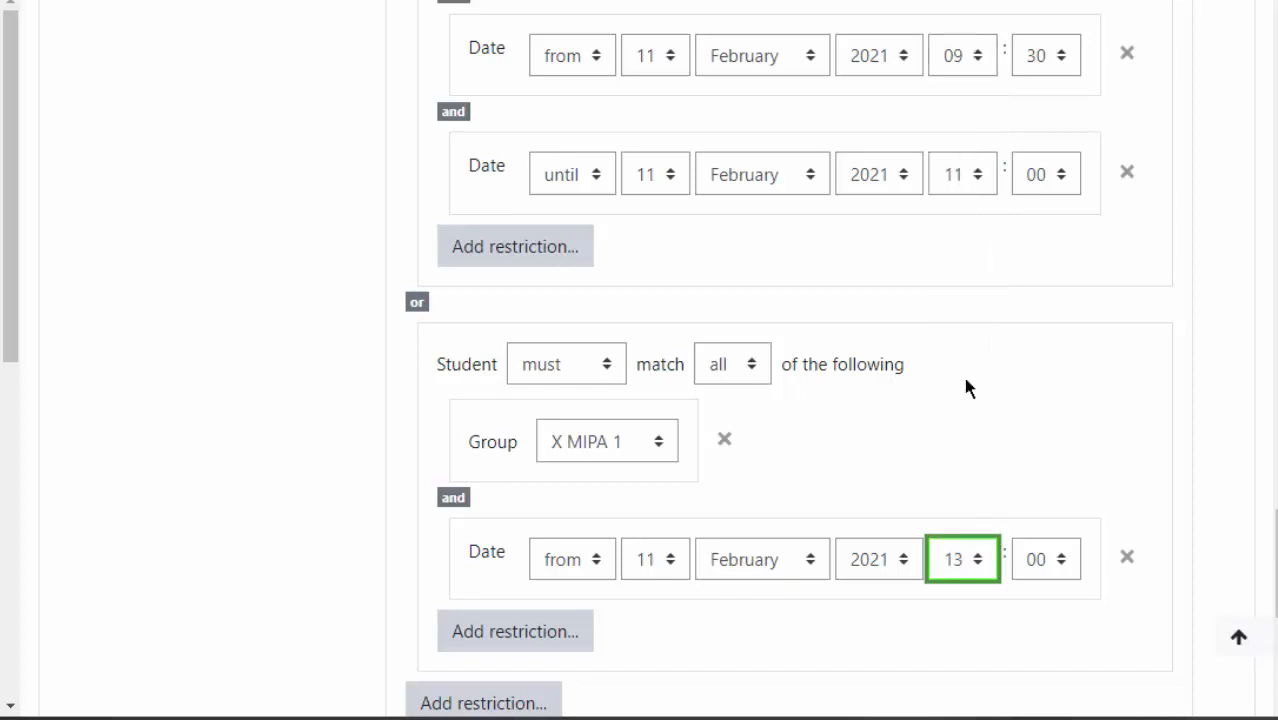
Add a second Date restriction to the X MIPA 1 set, allowing access until 11 February 2021 at 14:30
scroll(842, 430, "down", 2)
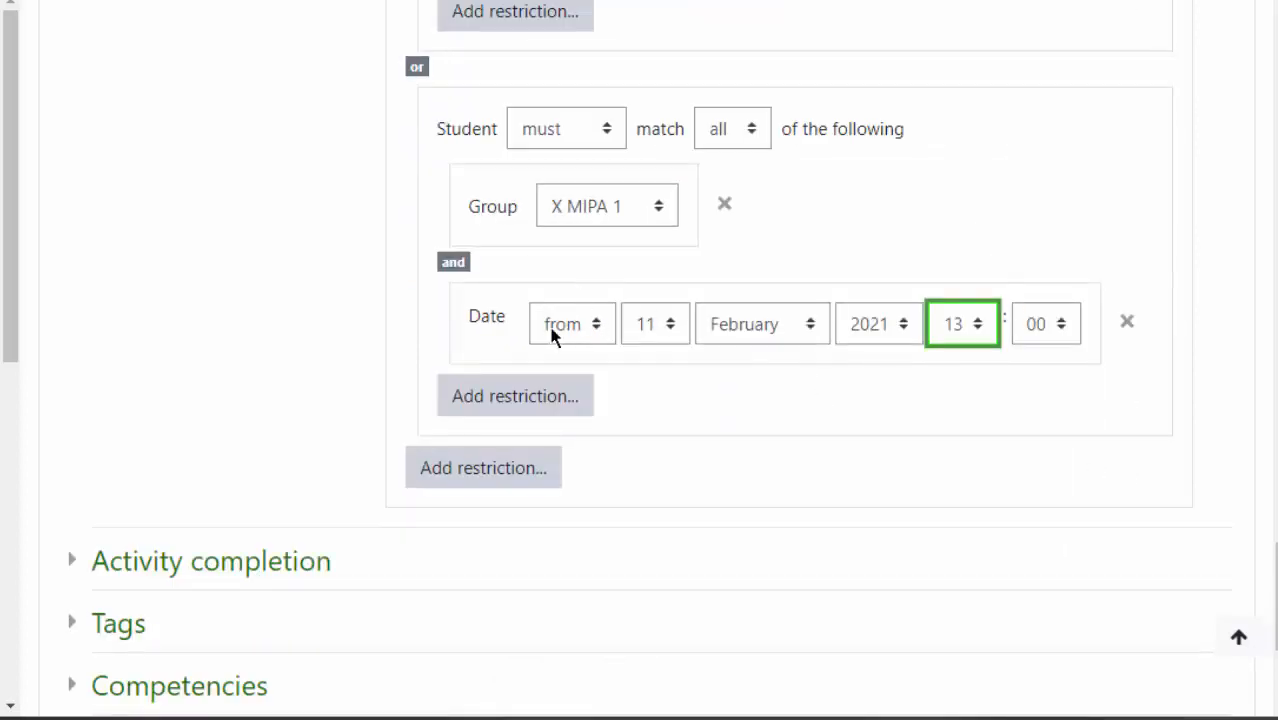
left_click(522, 400)
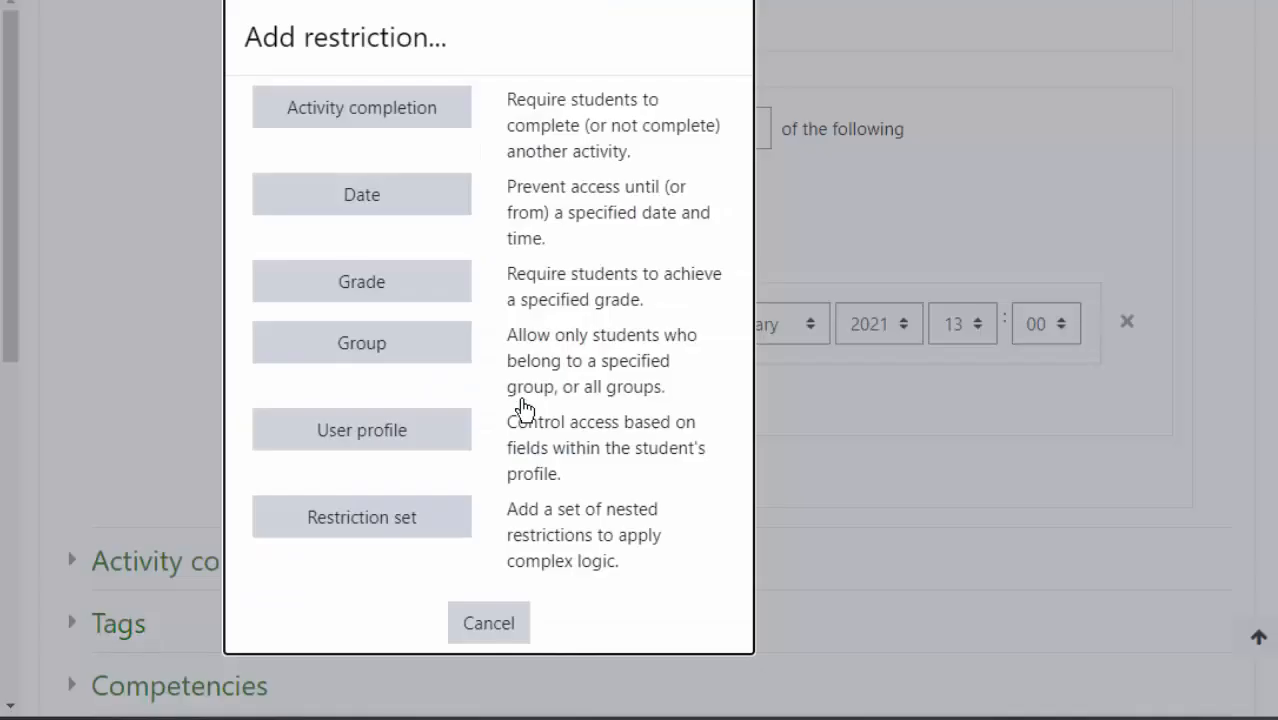
left_click(386, 207)
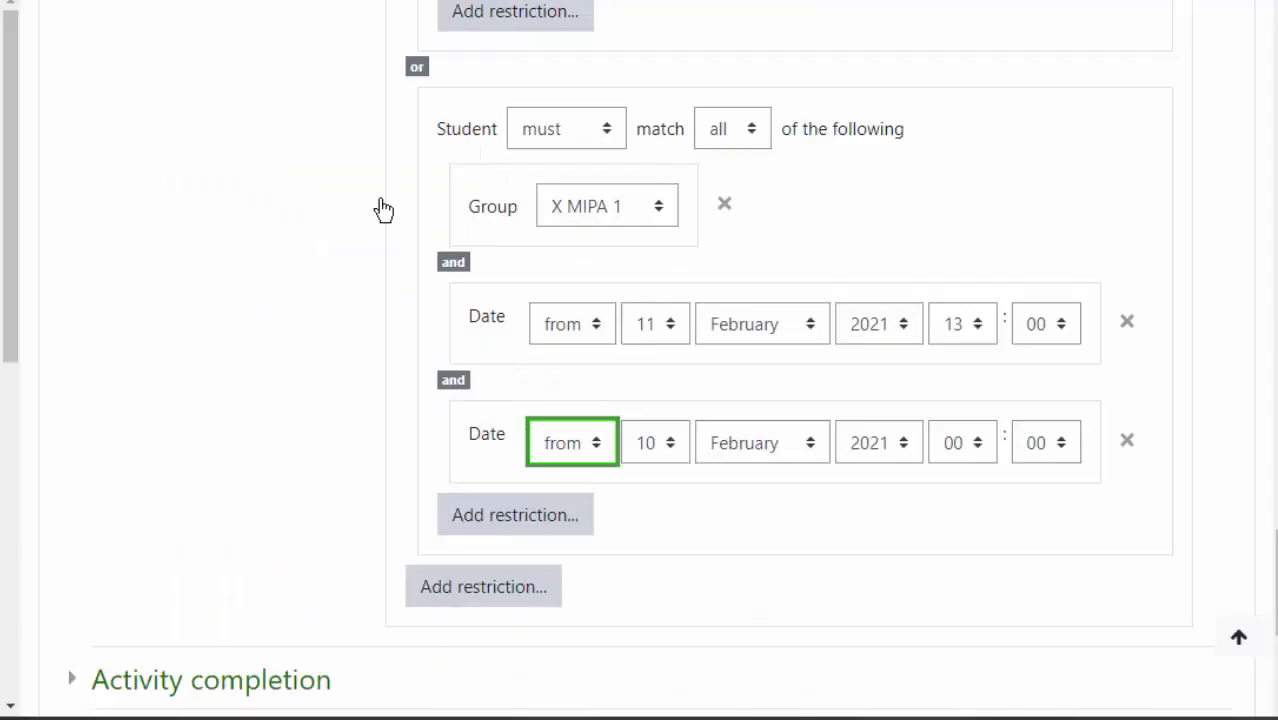
left_click(592, 446)
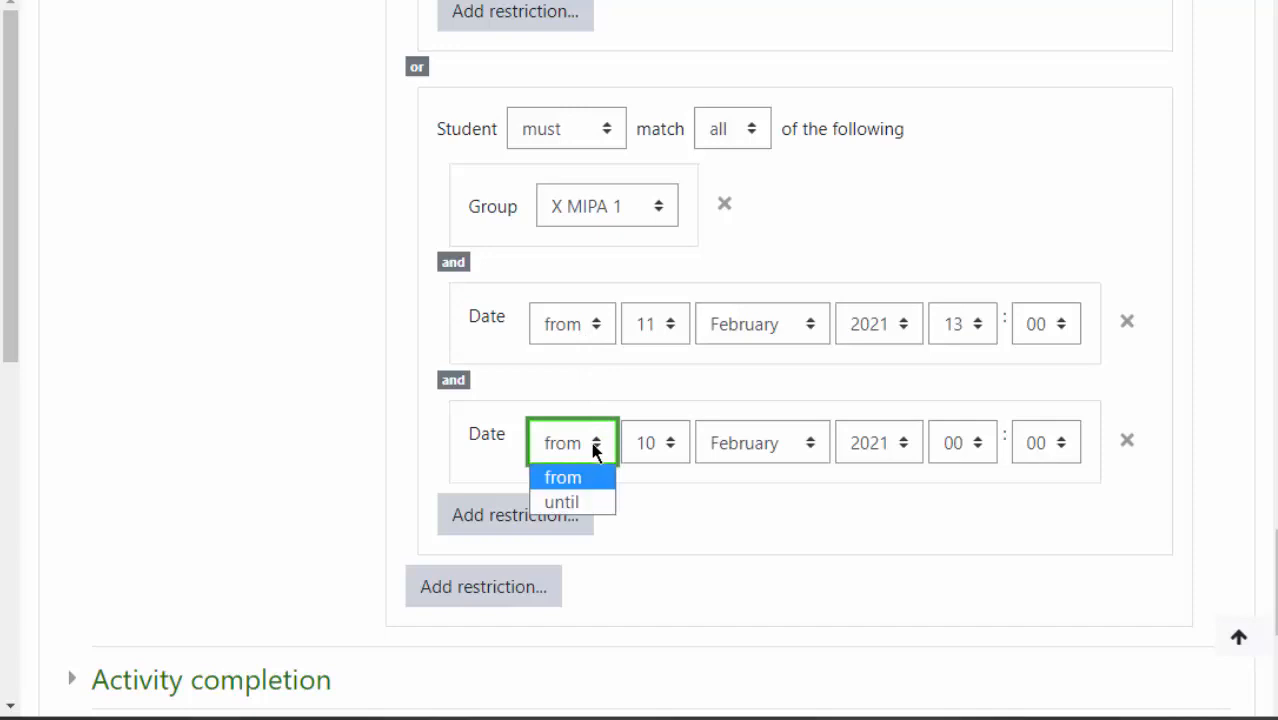
left_click(571, 500)
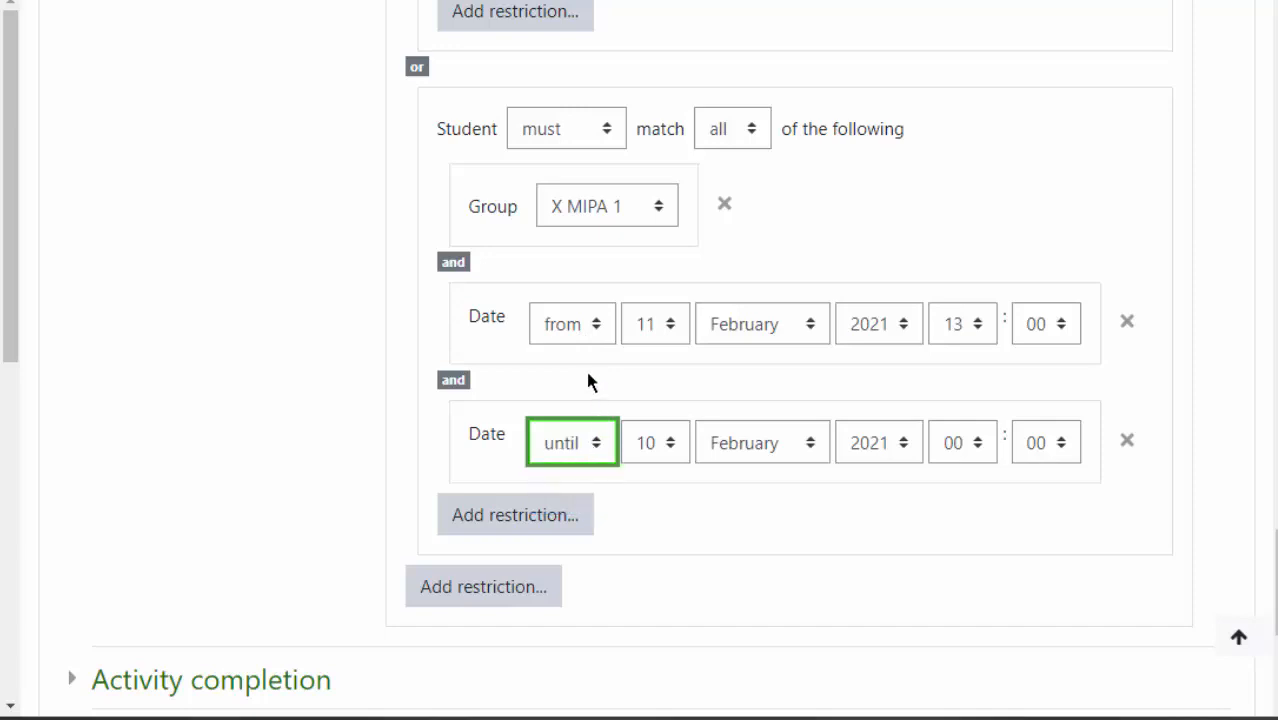
left_click(658, 447)
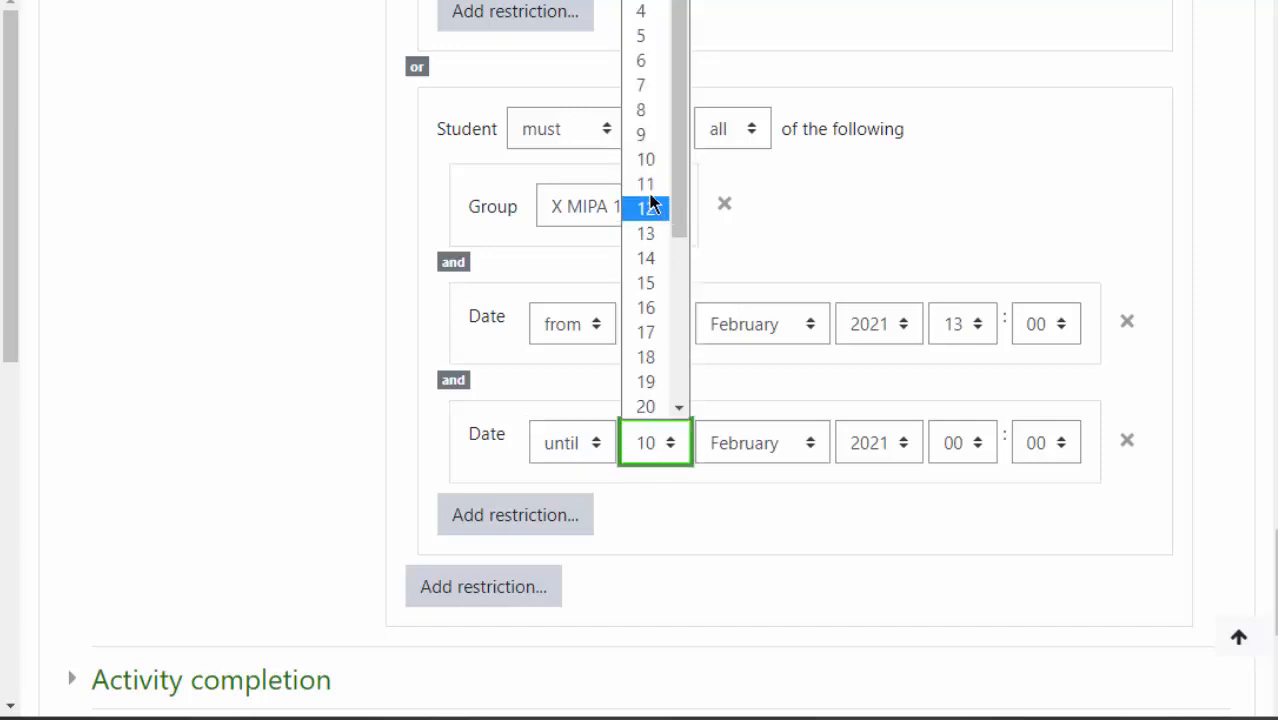
left_click(649, 186)
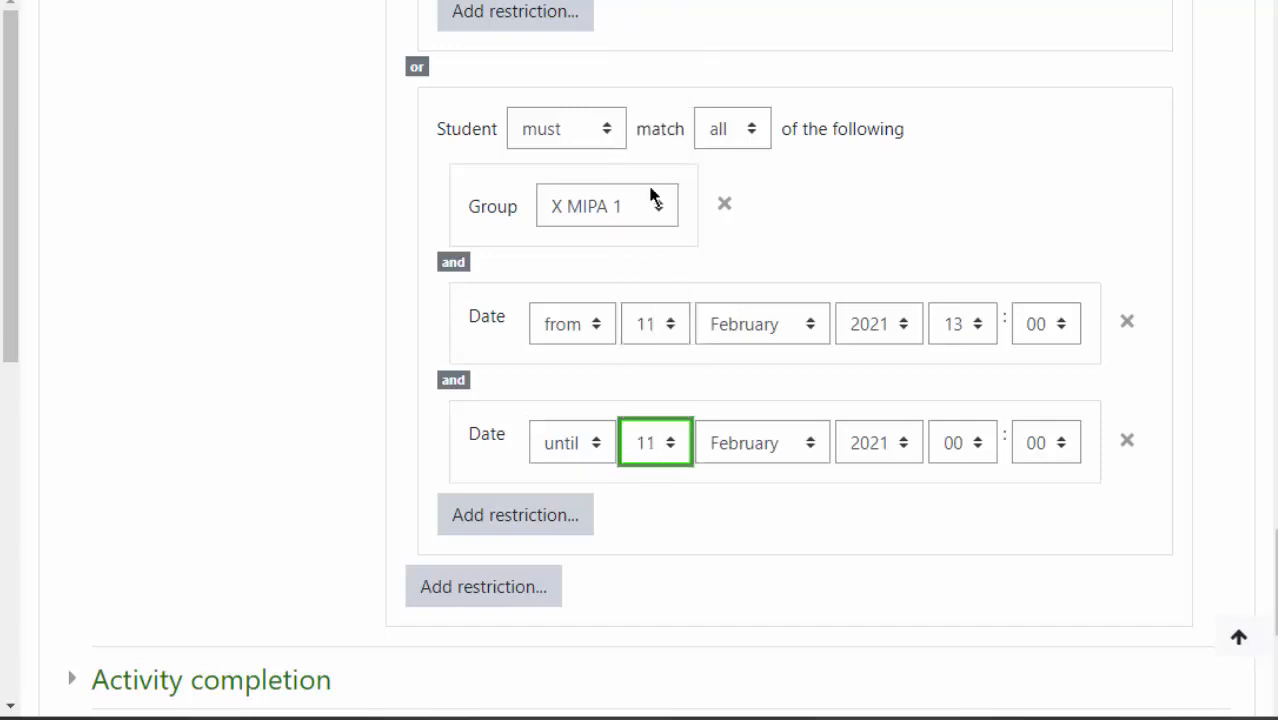
left_click(970, 445)
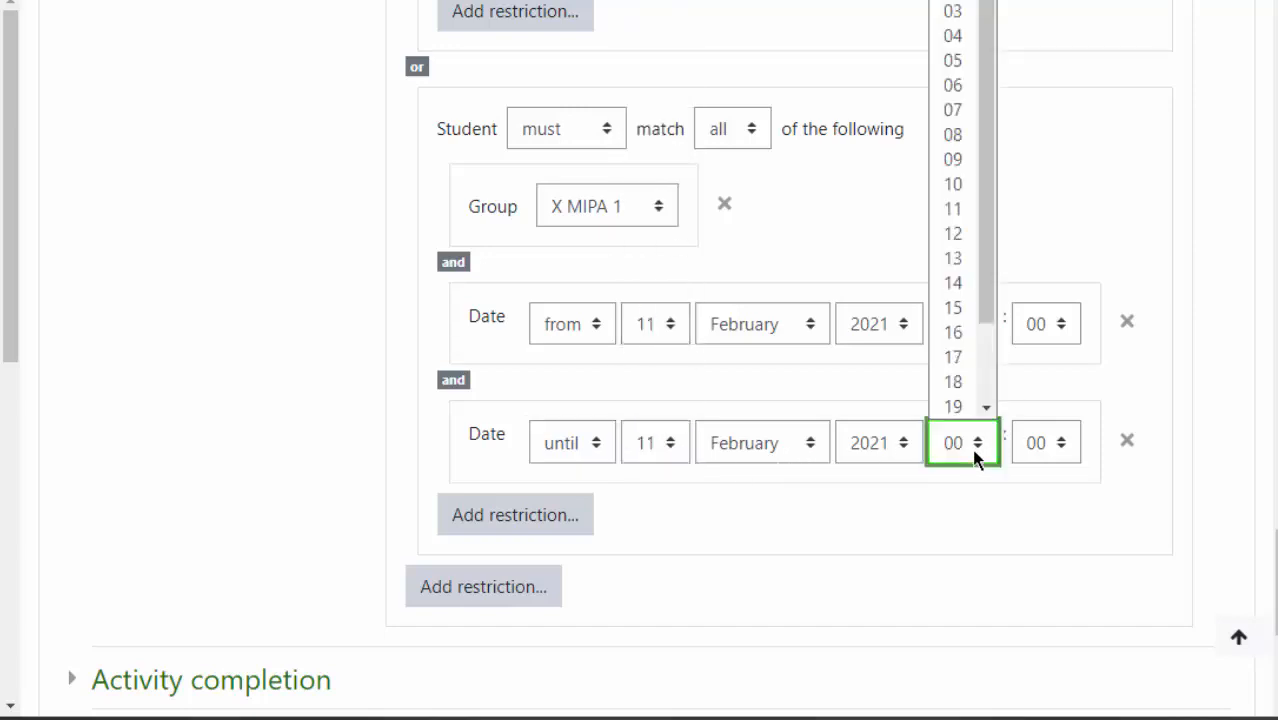
left_click(965, 283)
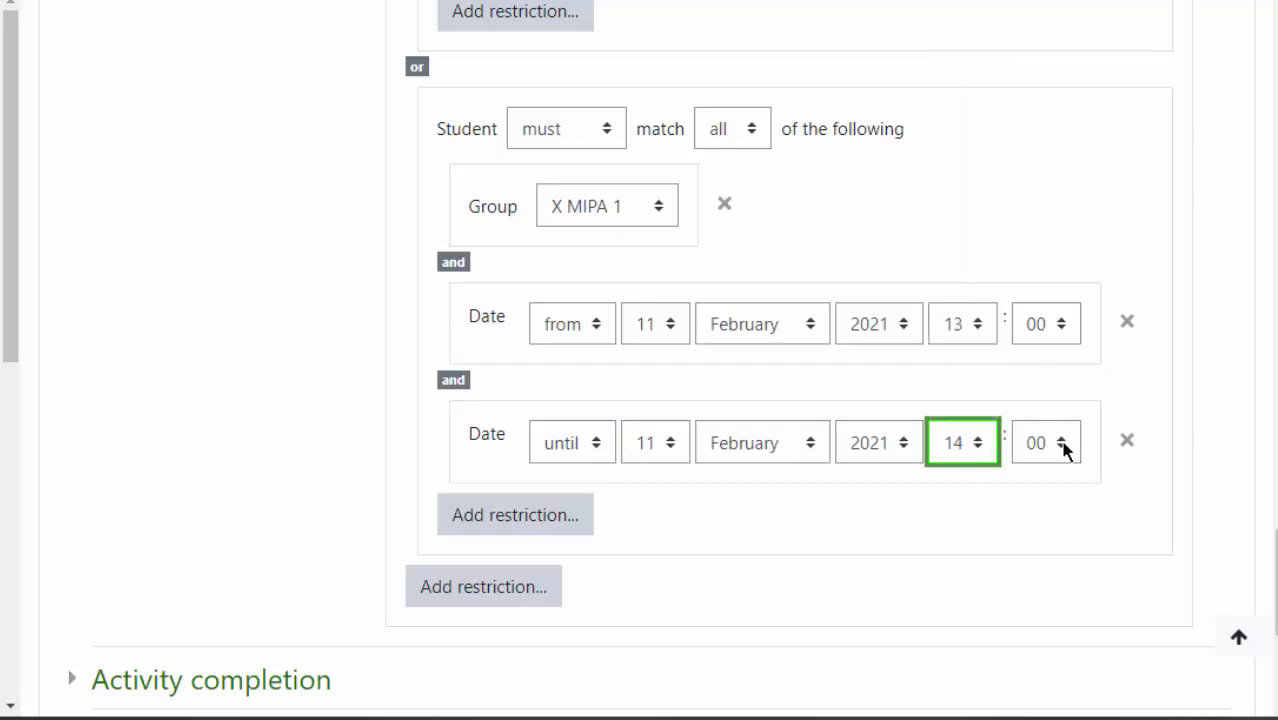
left_click(1064, 452)
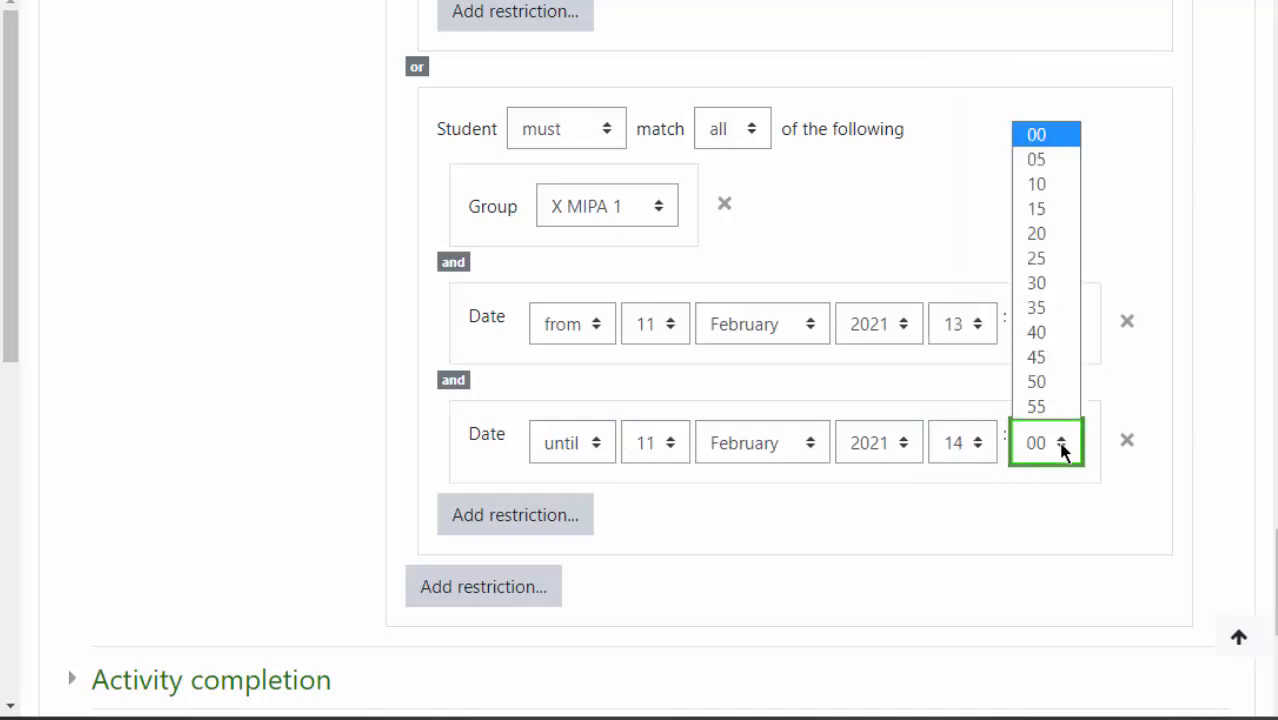
left_click(1043, 283)
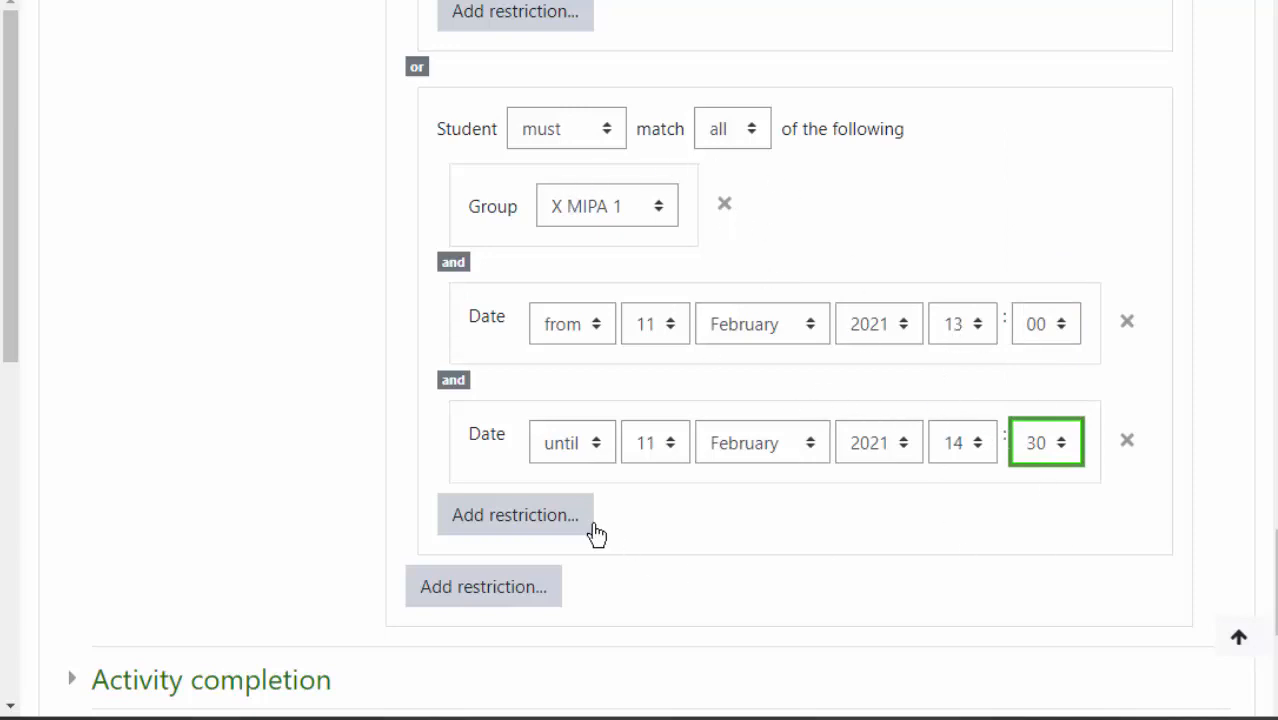
Add a sixth restriction set to the quiz's access restrictions with a Group restriction for X MIPA 2
left_click(472, 594)
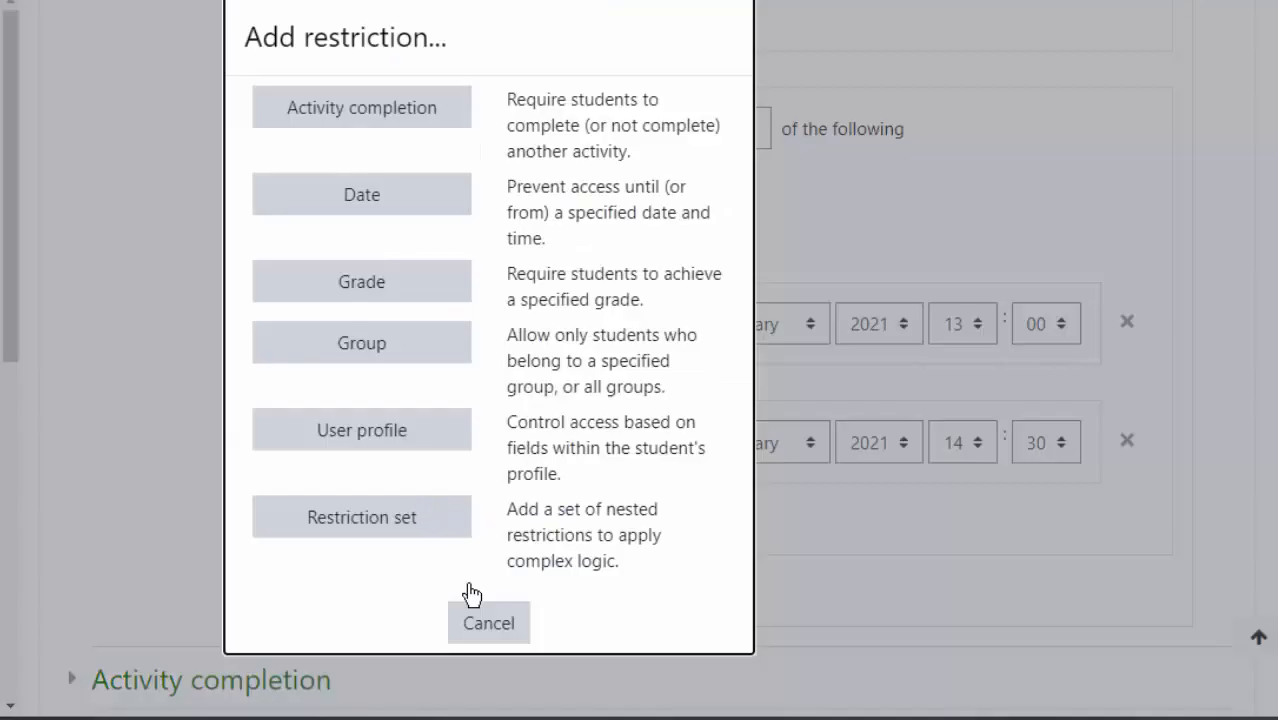
left_click(389, 520)
scroll(560, 522, "down", 1)
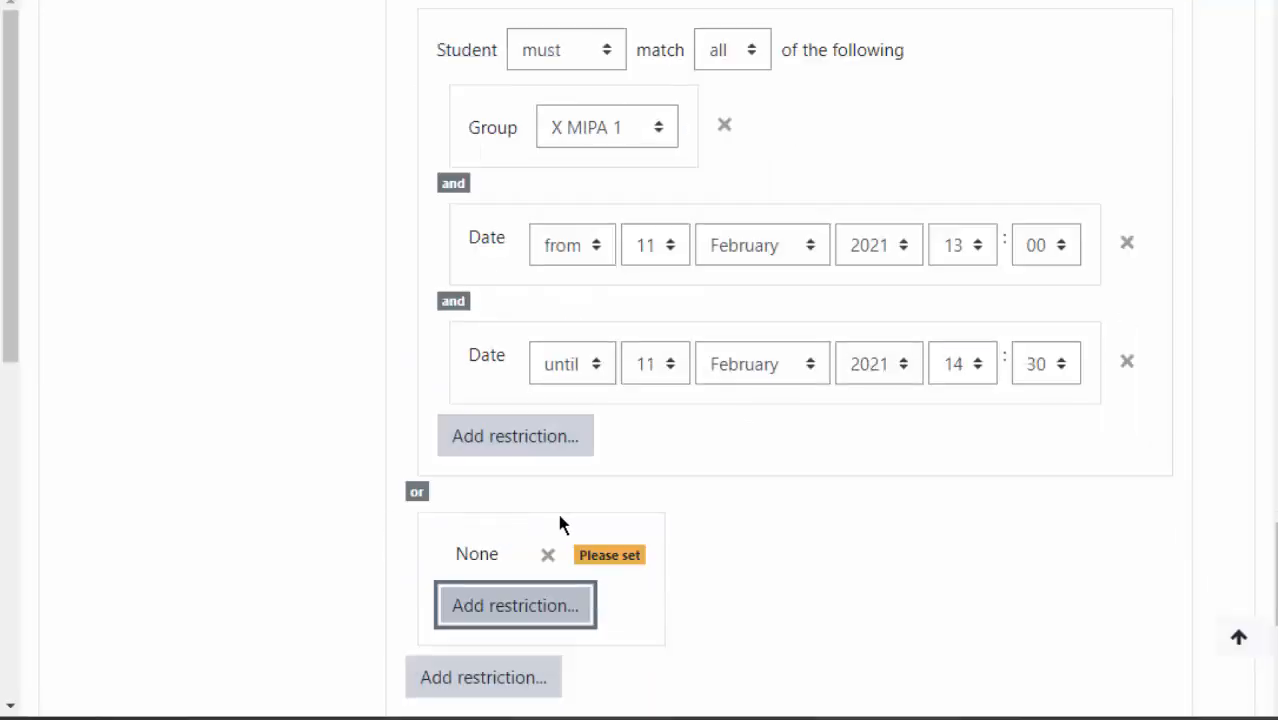
scroll(680, 545, "down", 3)
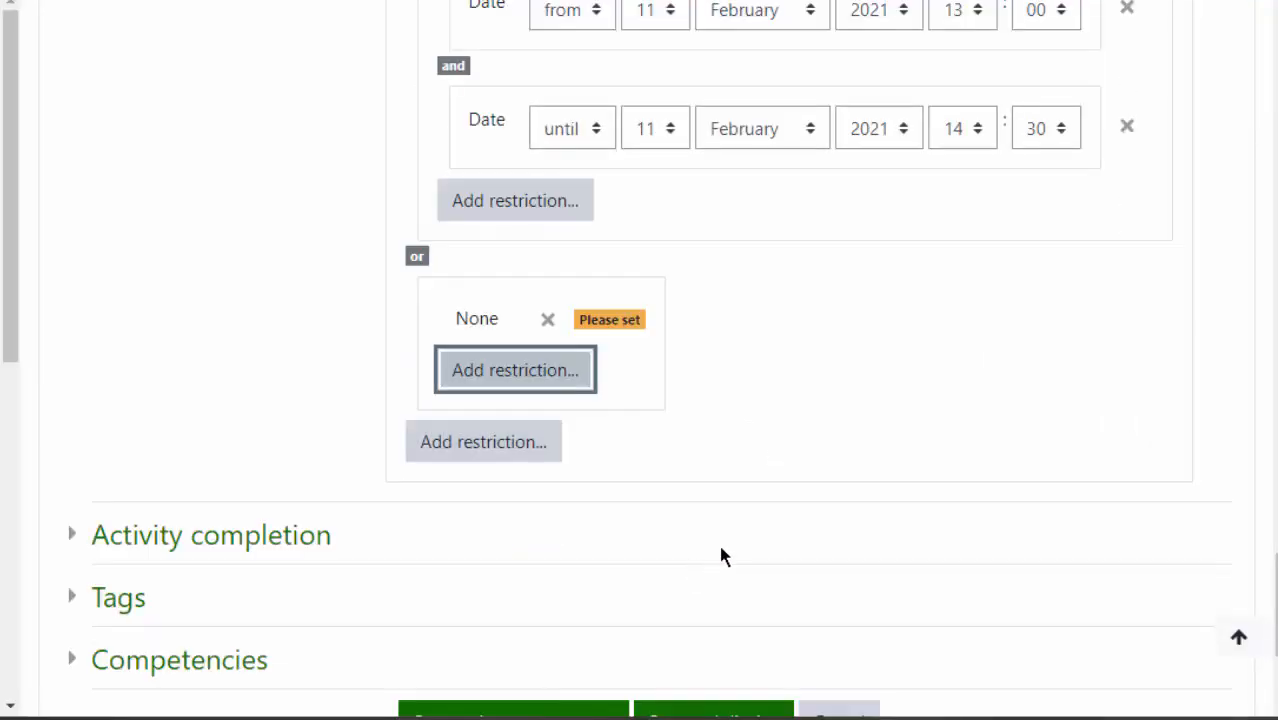
left_click(515, 372)
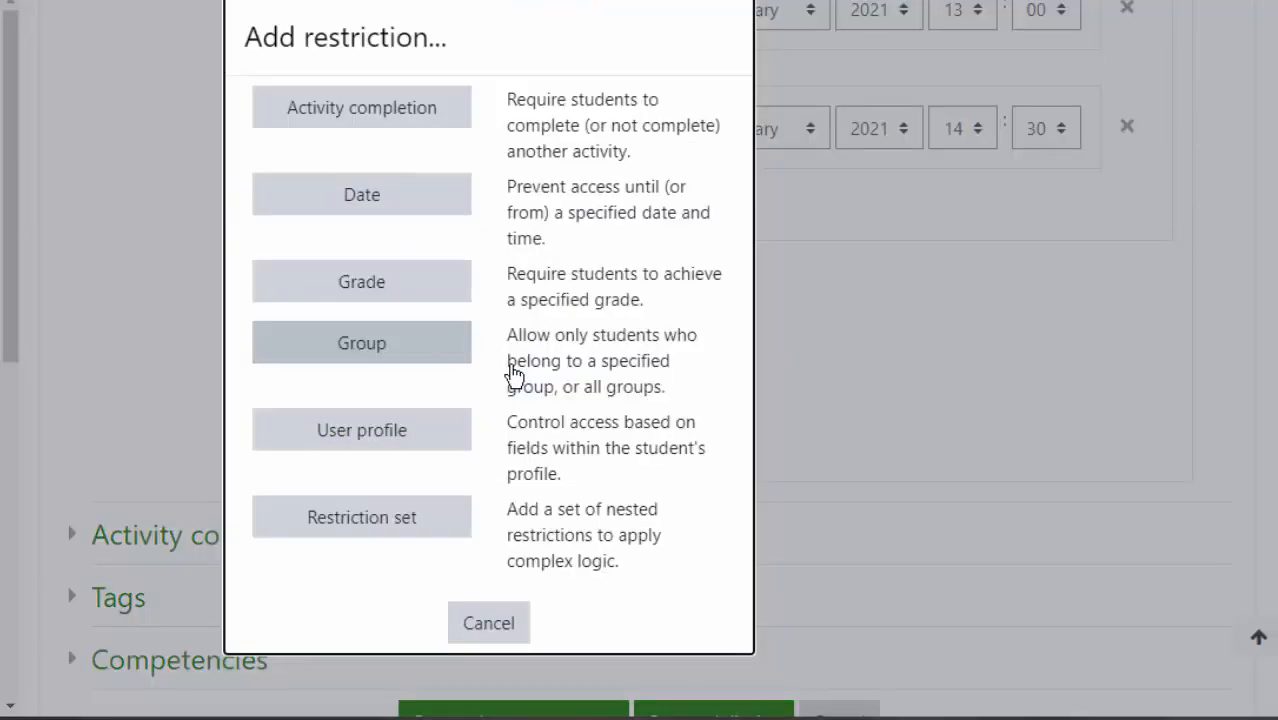
left_click(402, 358)
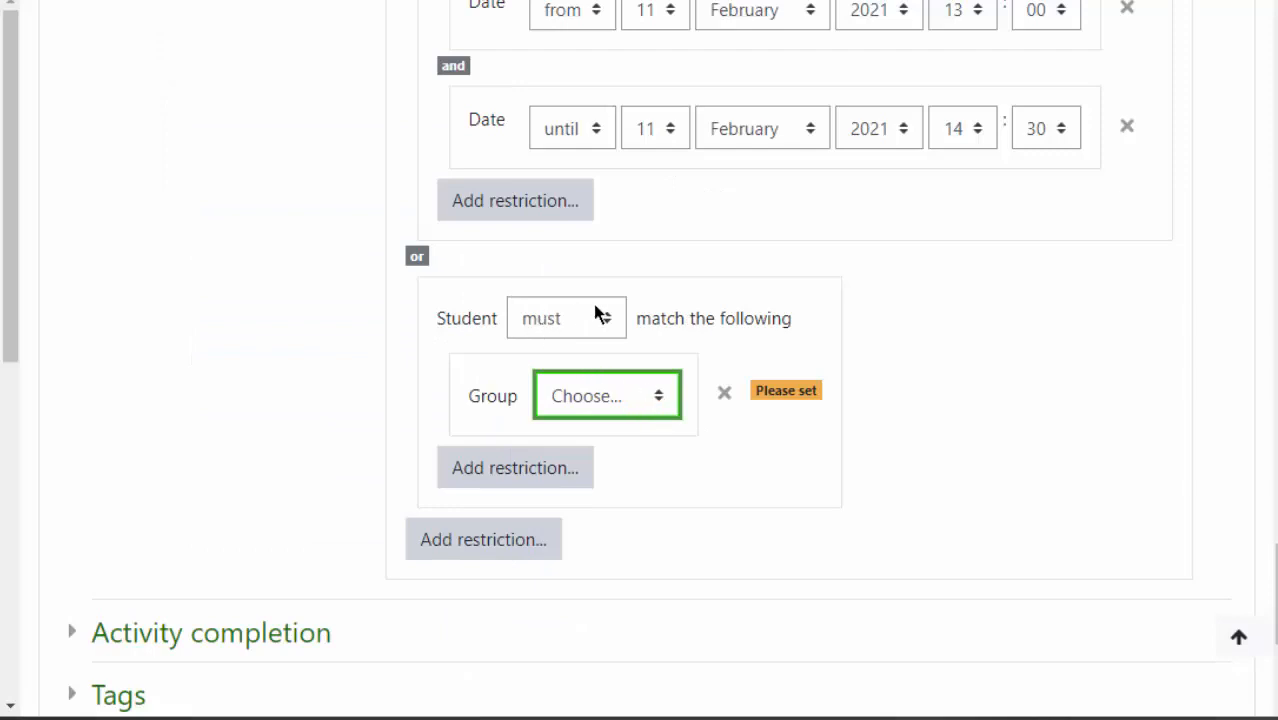
left_click(651, 406)
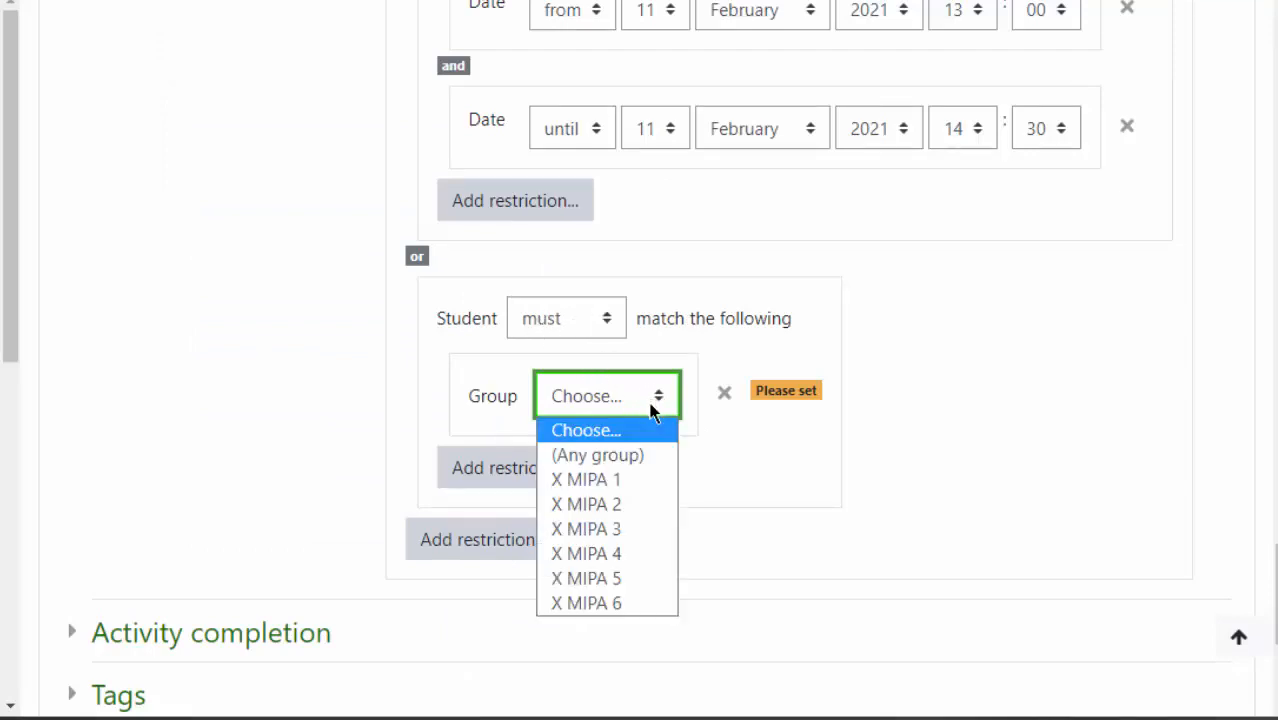
left_click(623, 504)
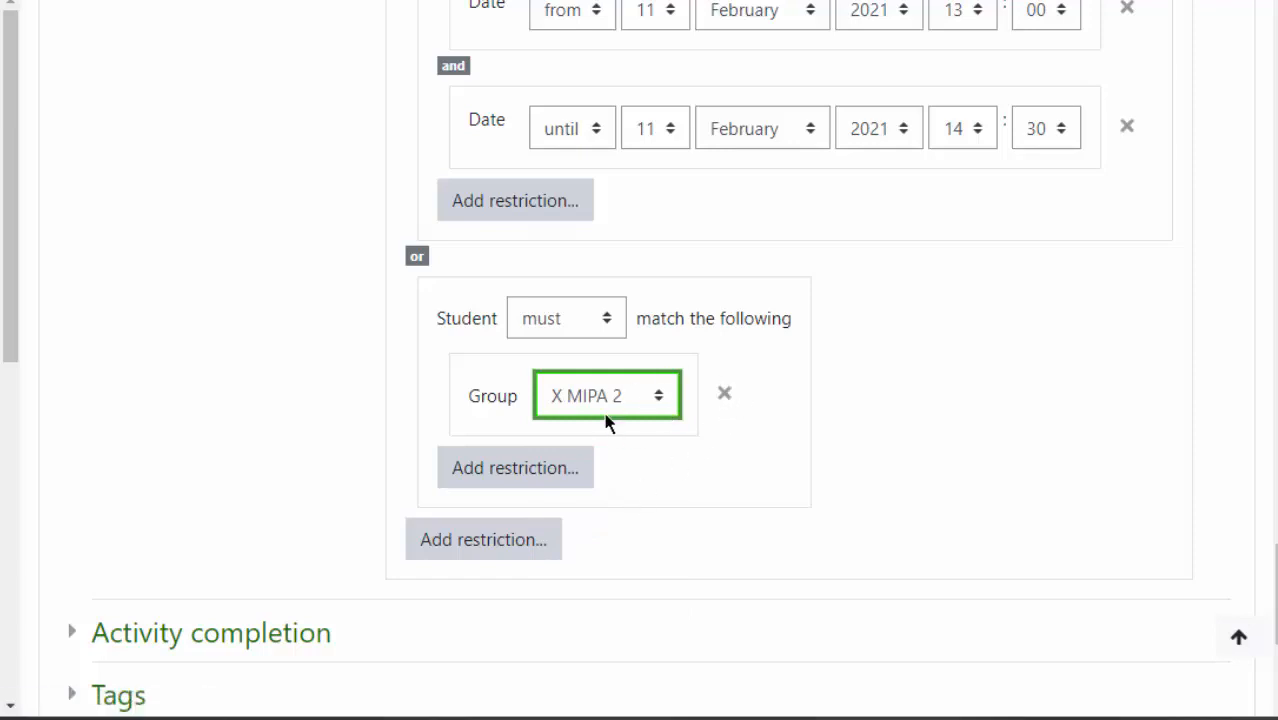
Add a Date restriction to the X MIPA 2 set, allowing access from 11 February 2021 at 13:00
left_click(555, 468)
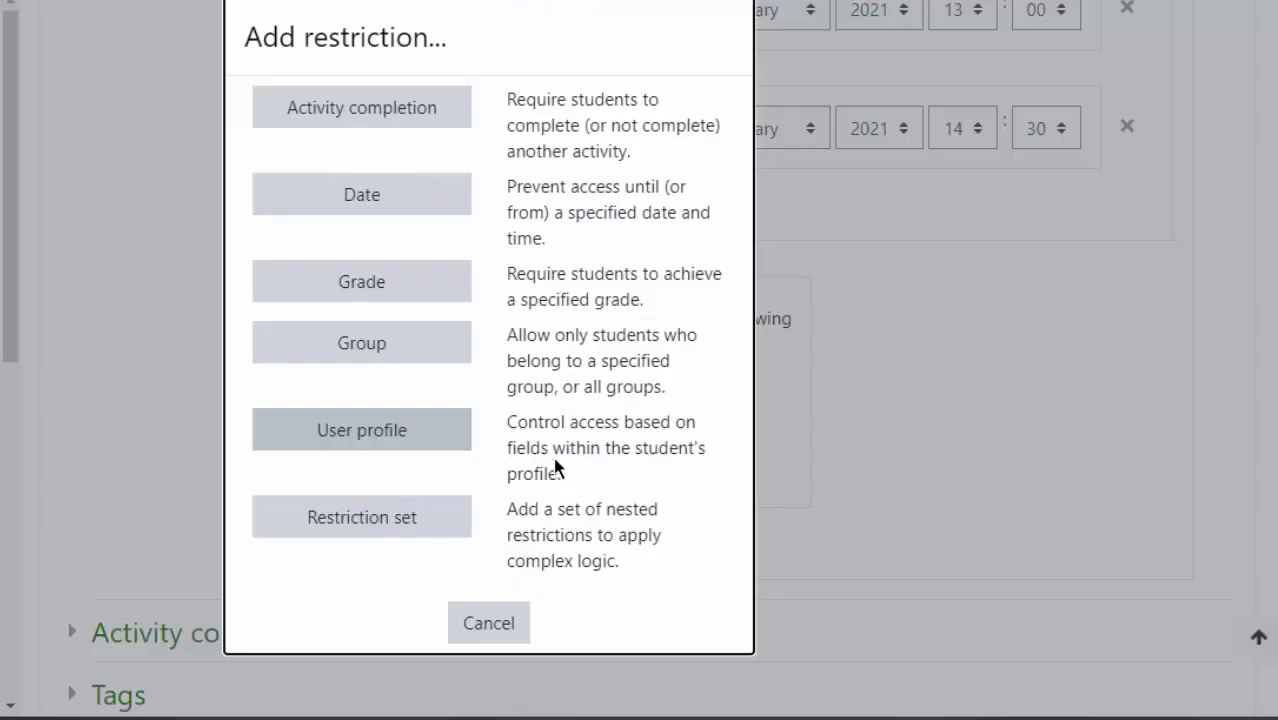
left_click(362, 198)
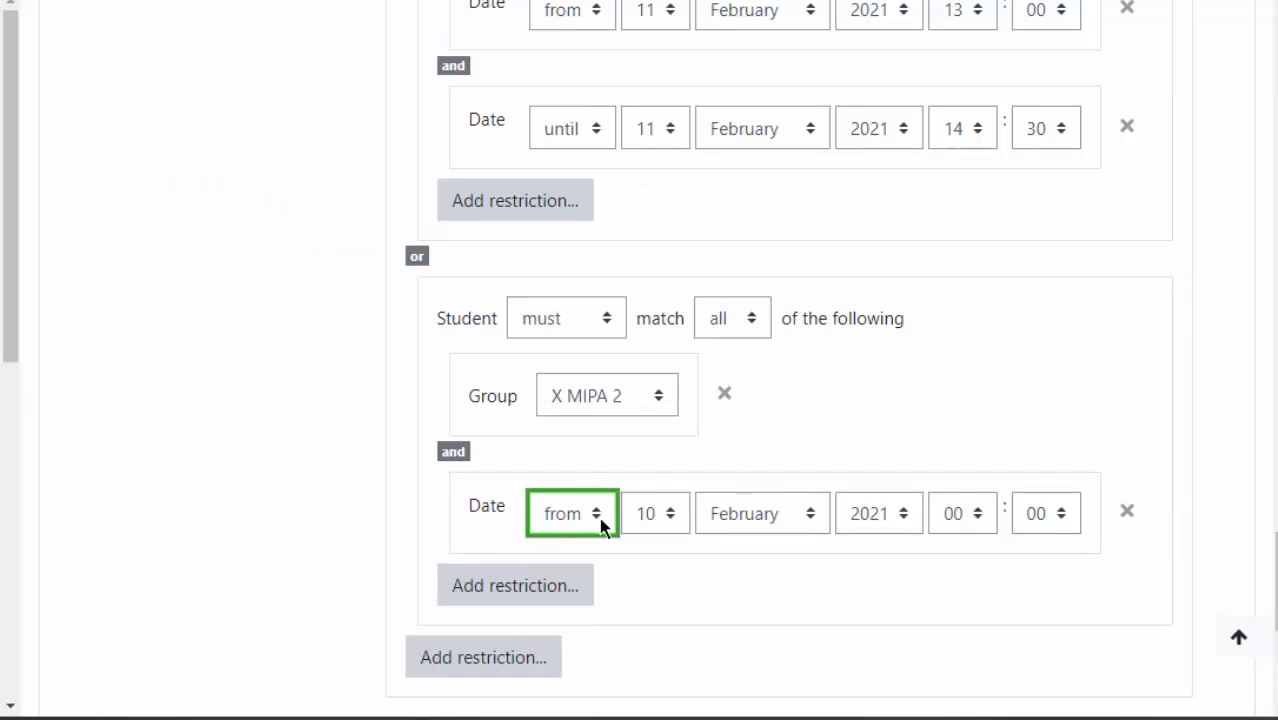
left_click(673, 518)
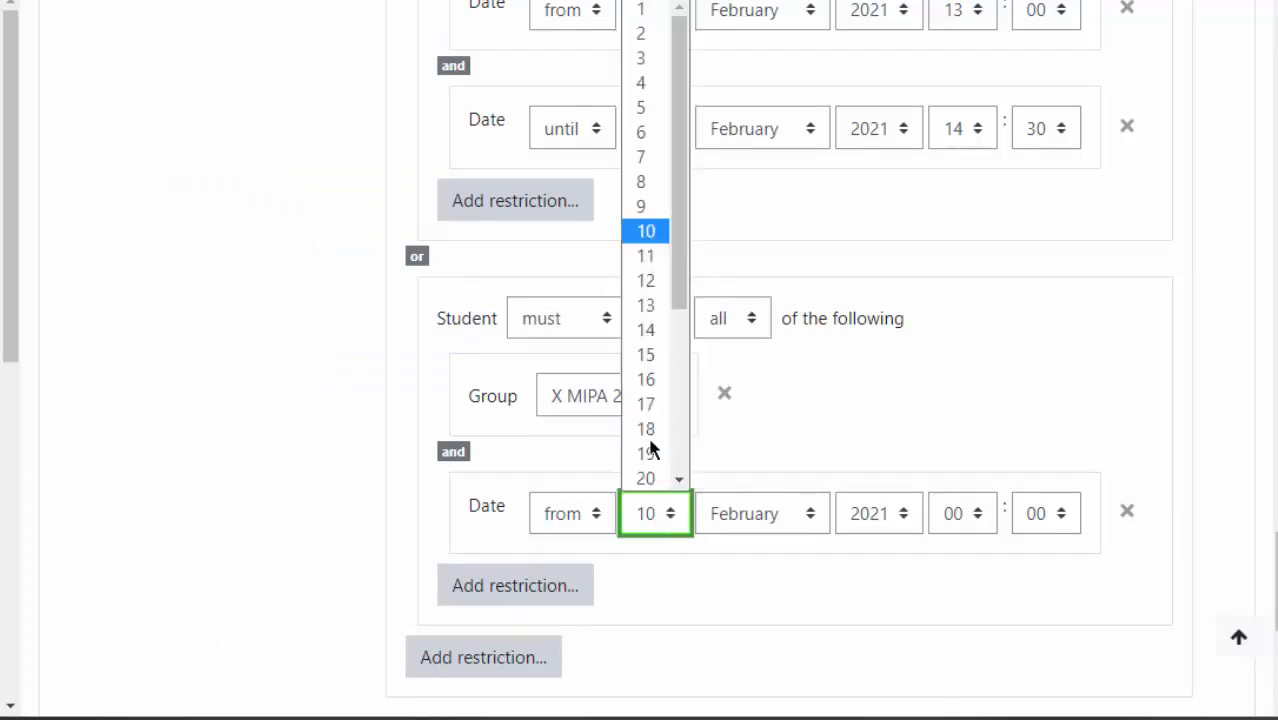
left_click(646, 257)
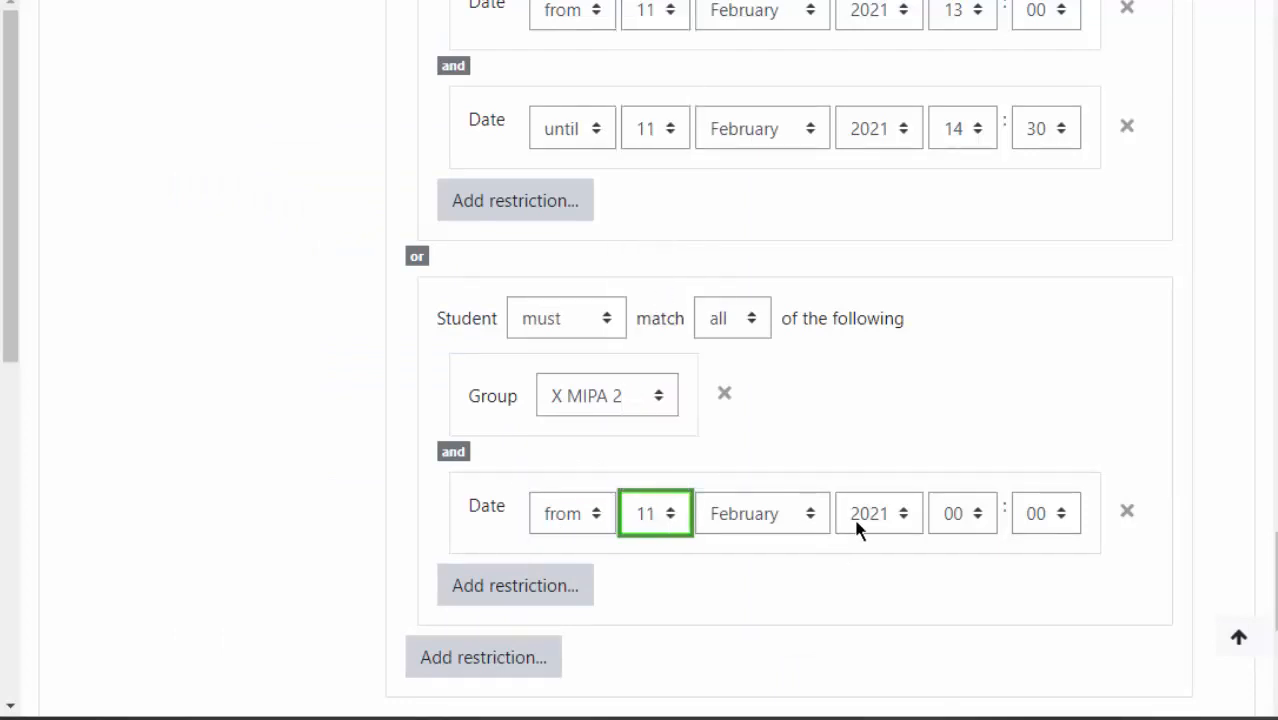
left_click(979, 527)
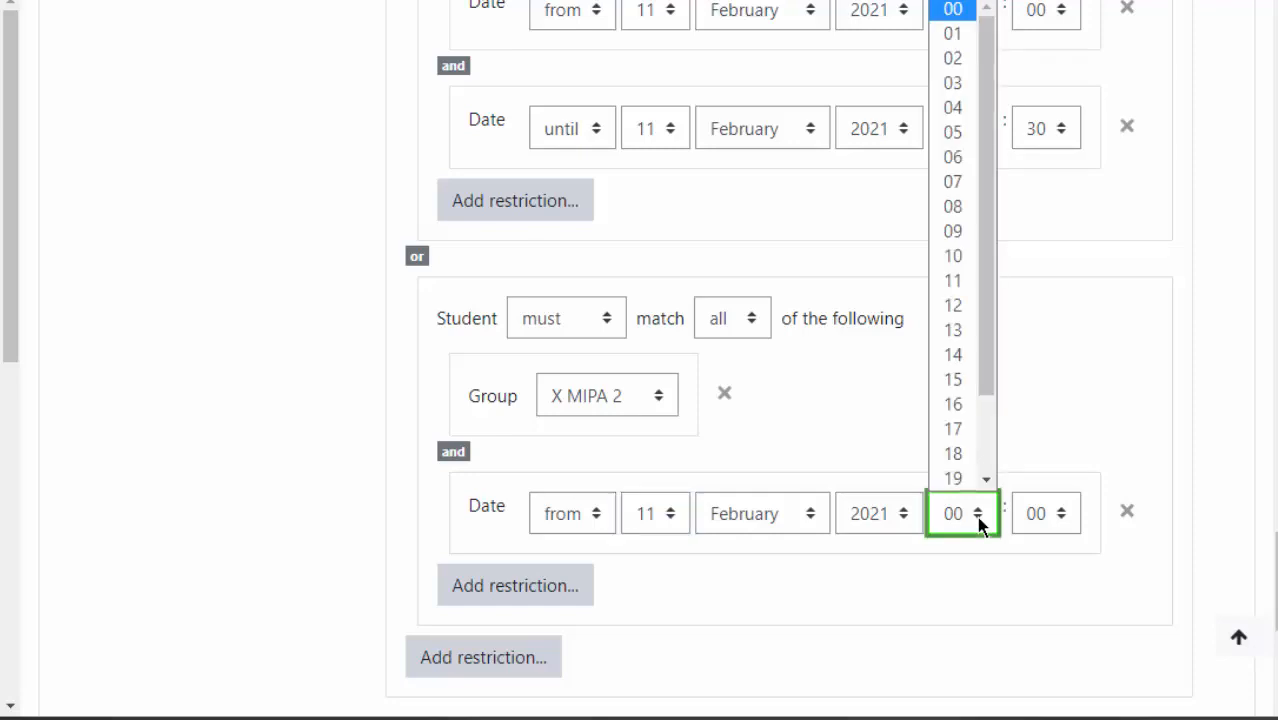
left_click(979, 527)
left_click(980, 523)
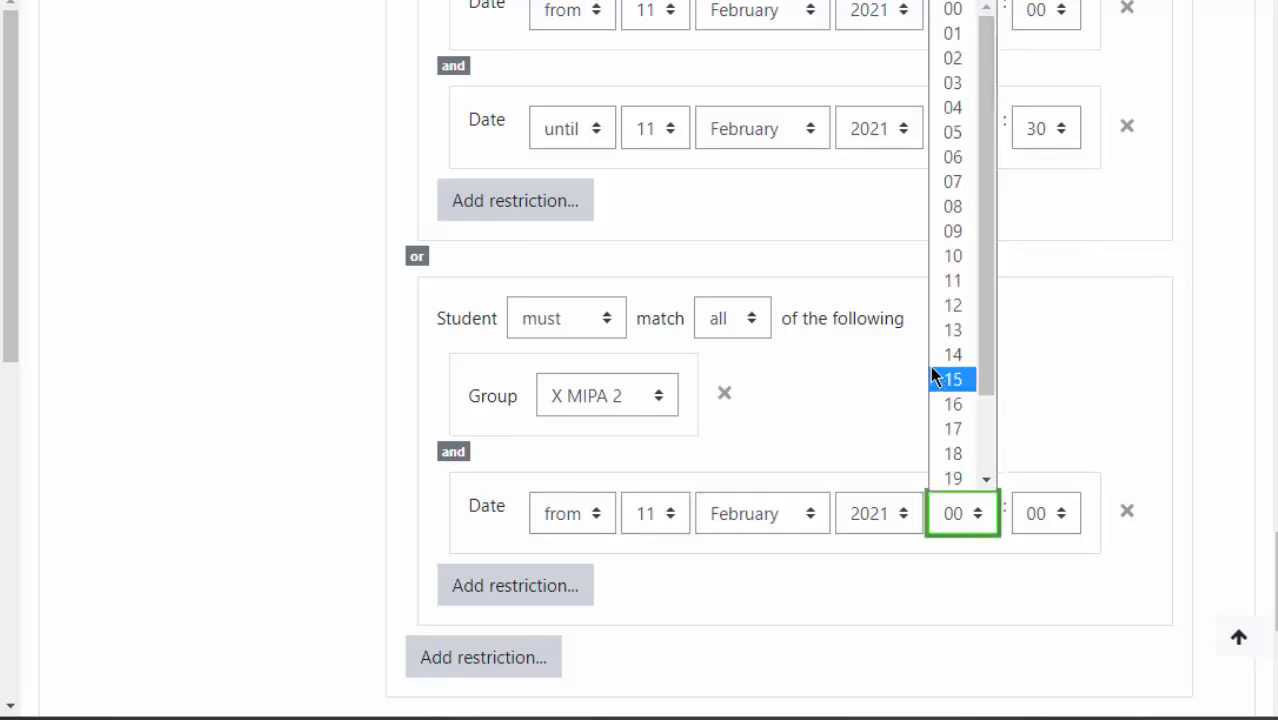
left_click(952, 330)
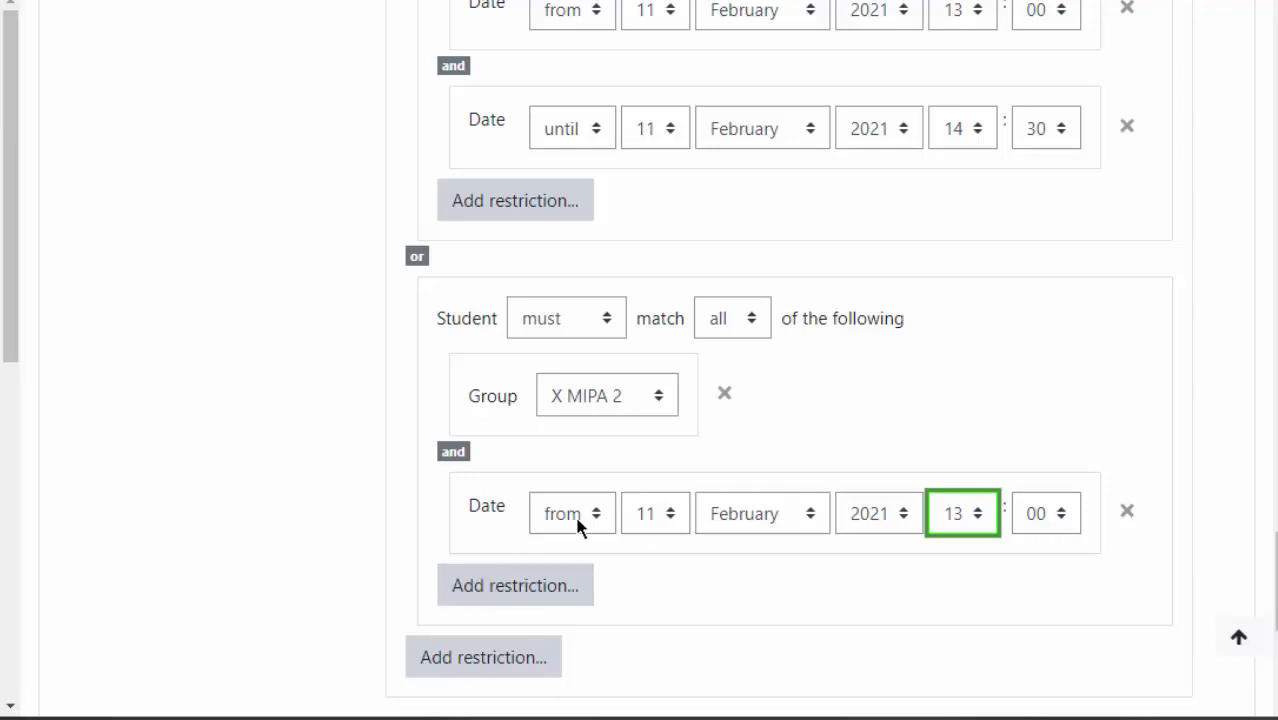
Add a second Date restriction to the X MIPA 2 set, allowing access until 11 February 2021 at 14:30
left_click(518, 590)
left_click(391, 204)
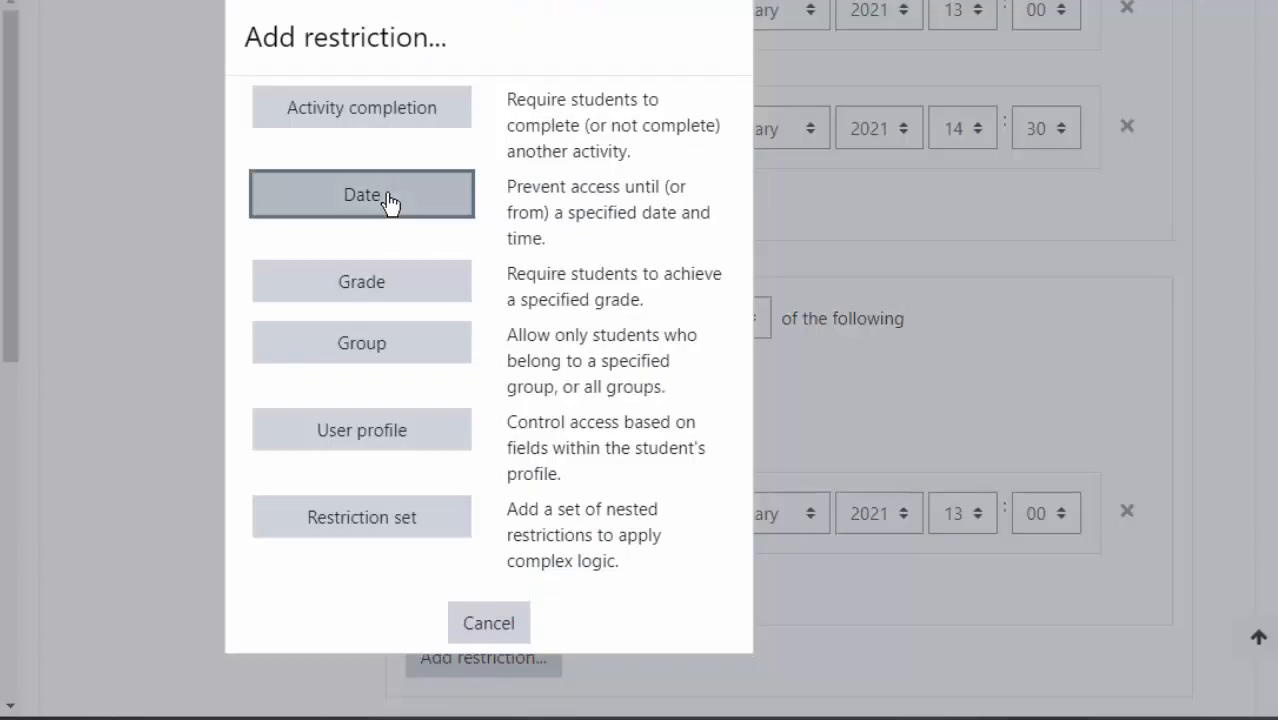
scroll(812, 560, "down", 2)
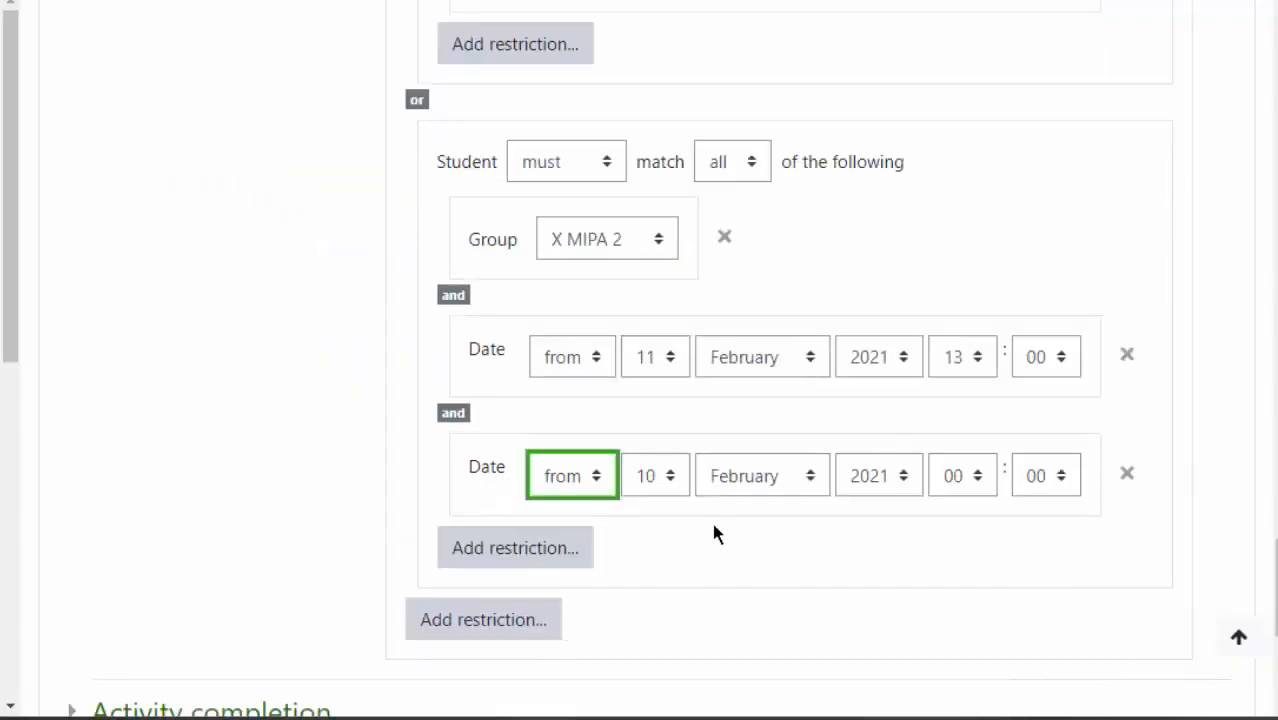
left_click(592, 490)
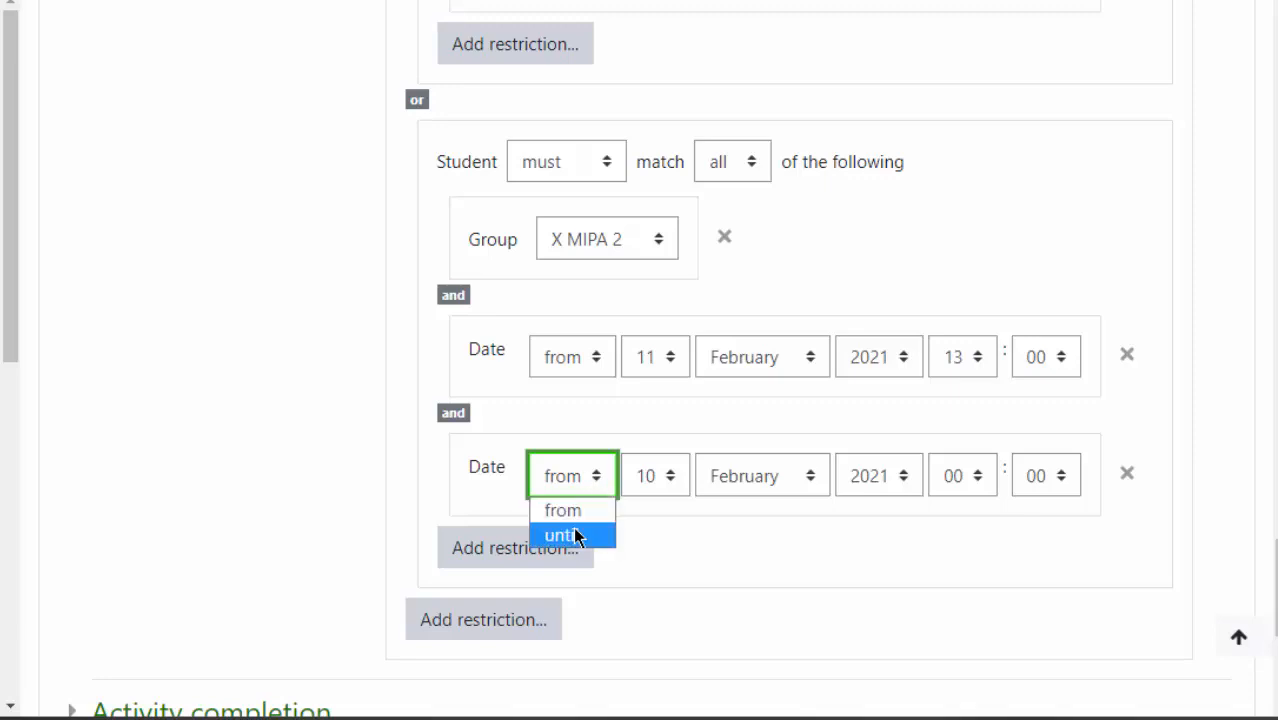
left_click(575, 532)
left_click(668, 482)
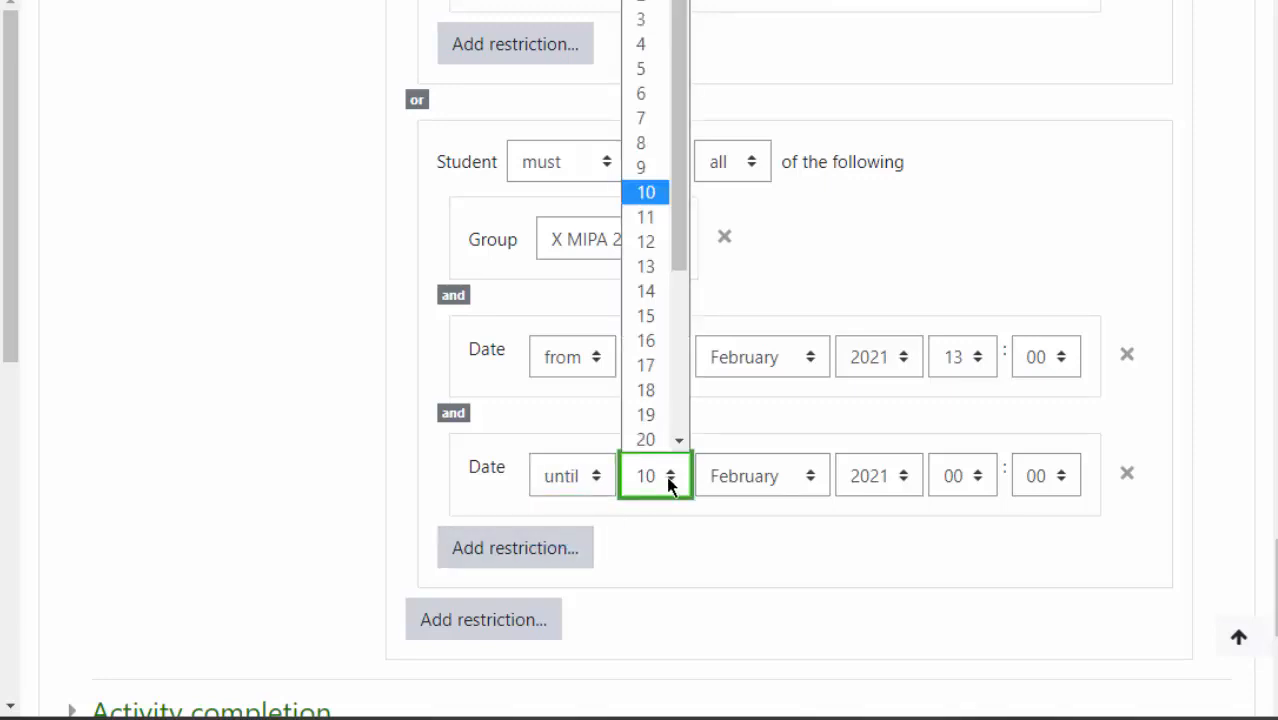
left_click(658, 217)
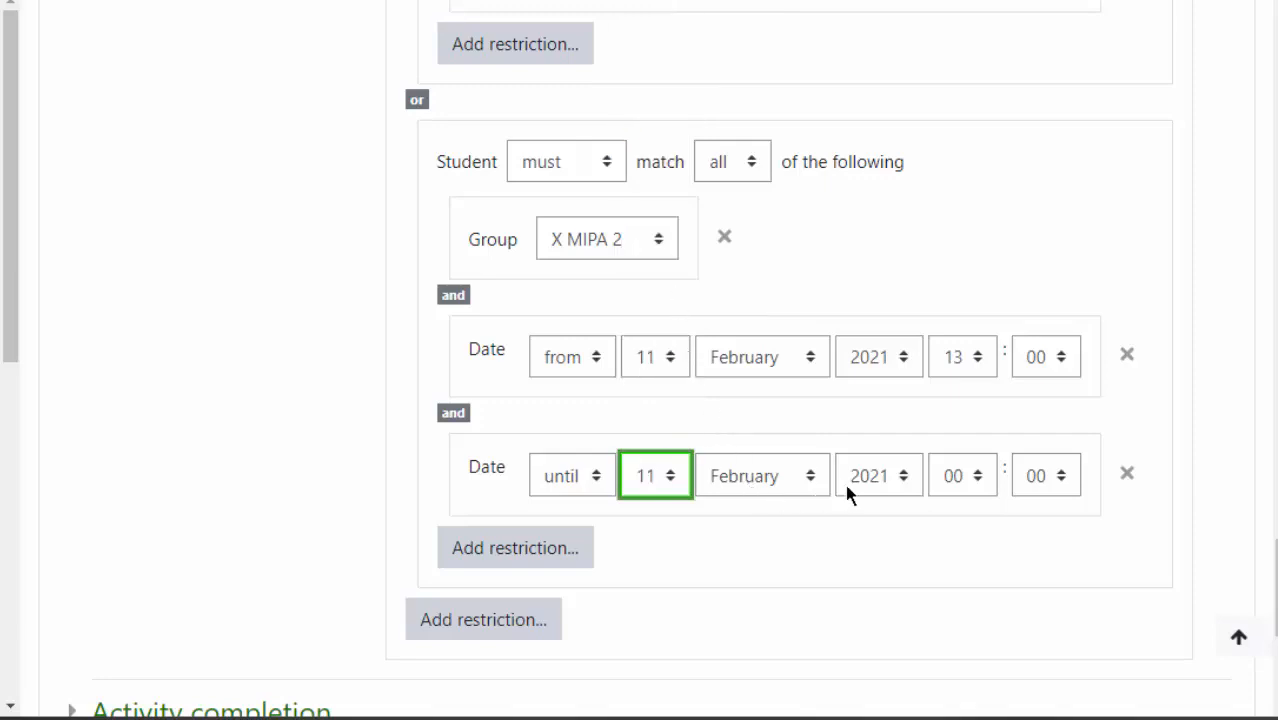
left_click(979, 484)
left_click(950, 317)
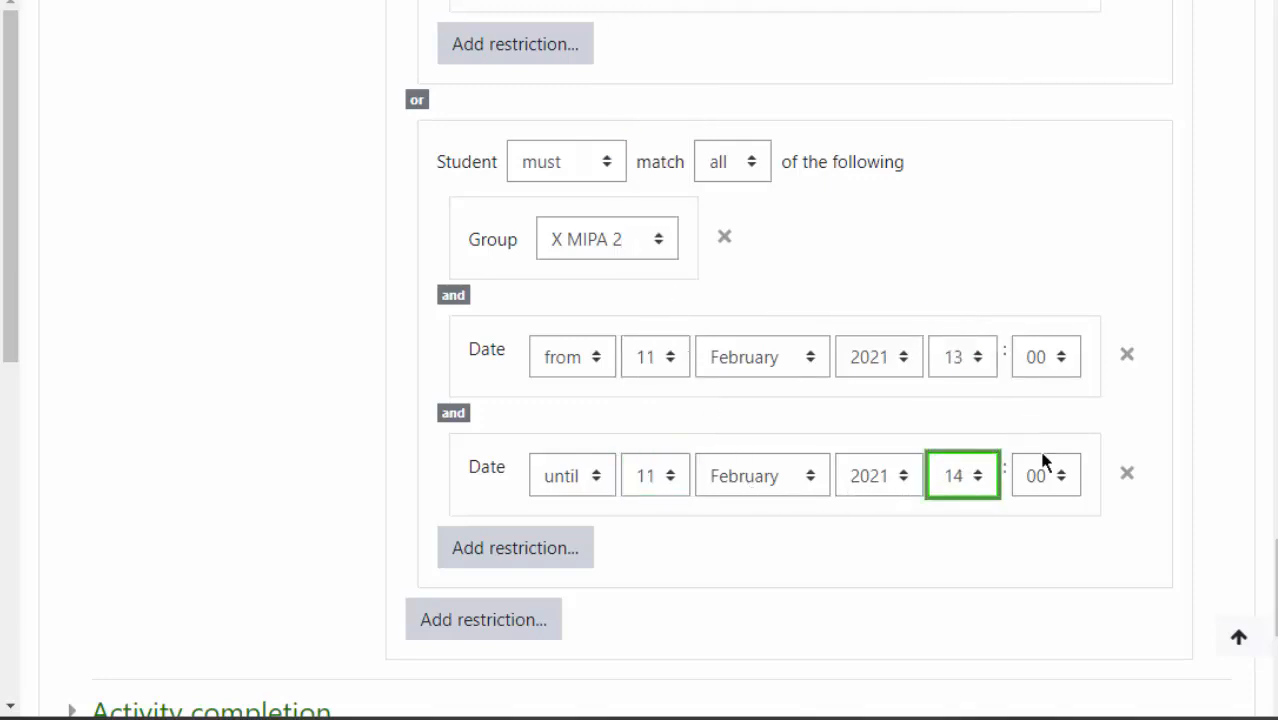
left_click(1061, 484)
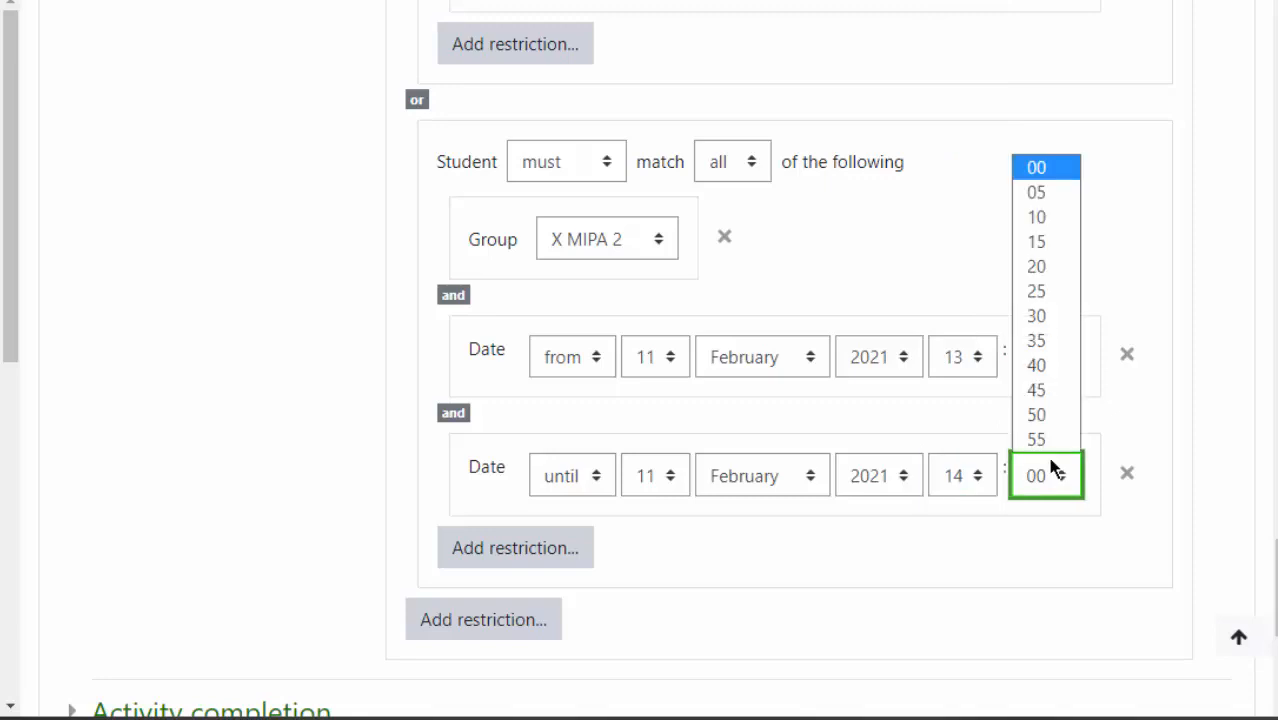
left_click(1040, 316)
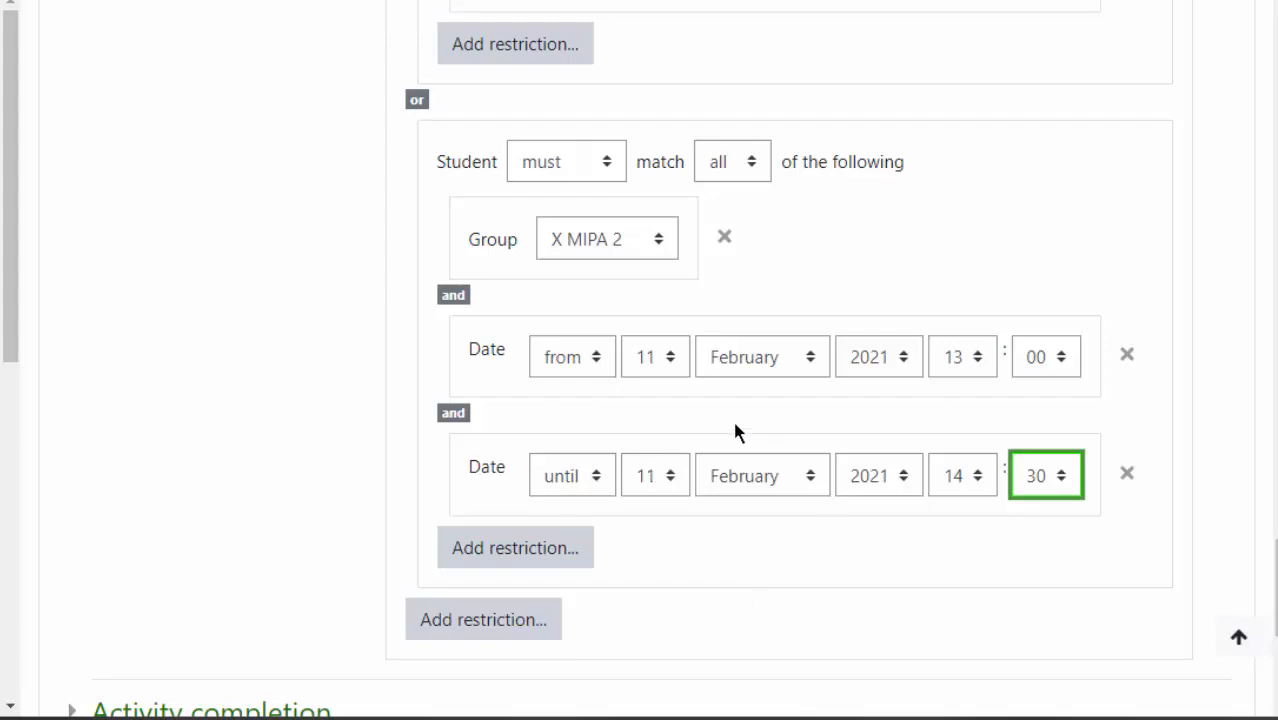
Set the overall access restrictions to hide the quiz entirely from students who do not meet the conditions
scroll(745, 410, "up", 15)
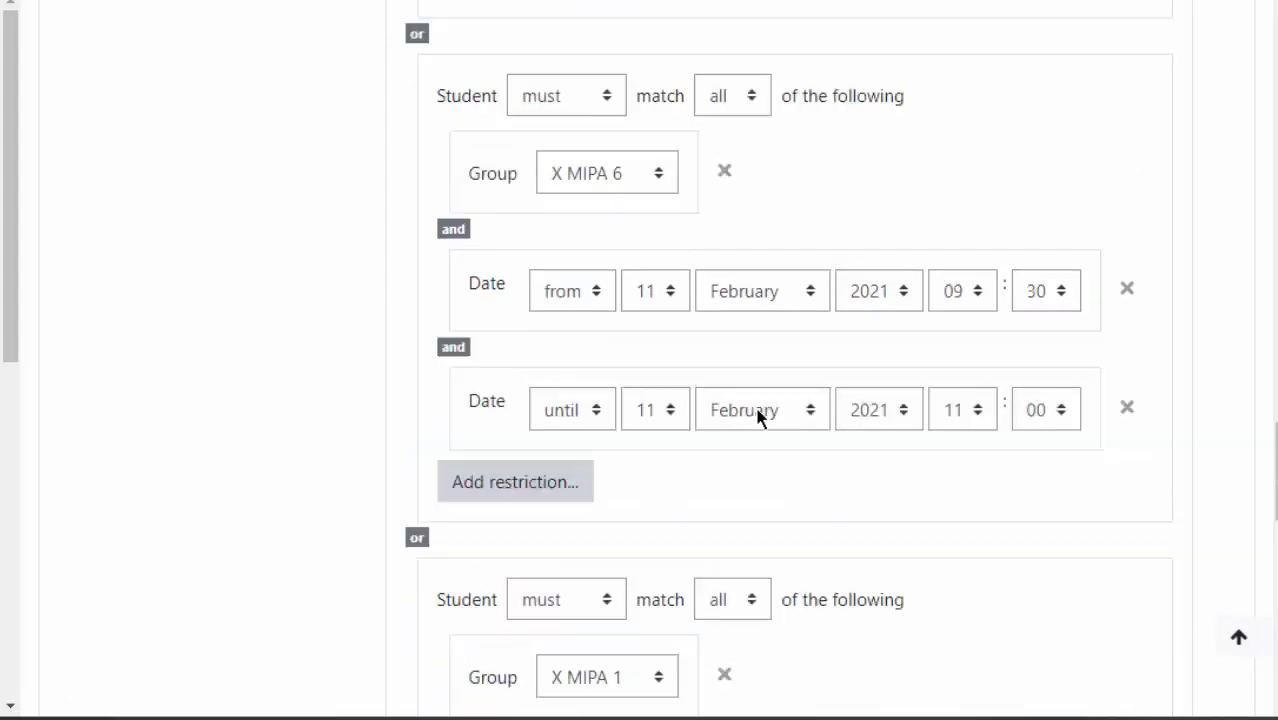
scroll(756, 413, "up", 10)
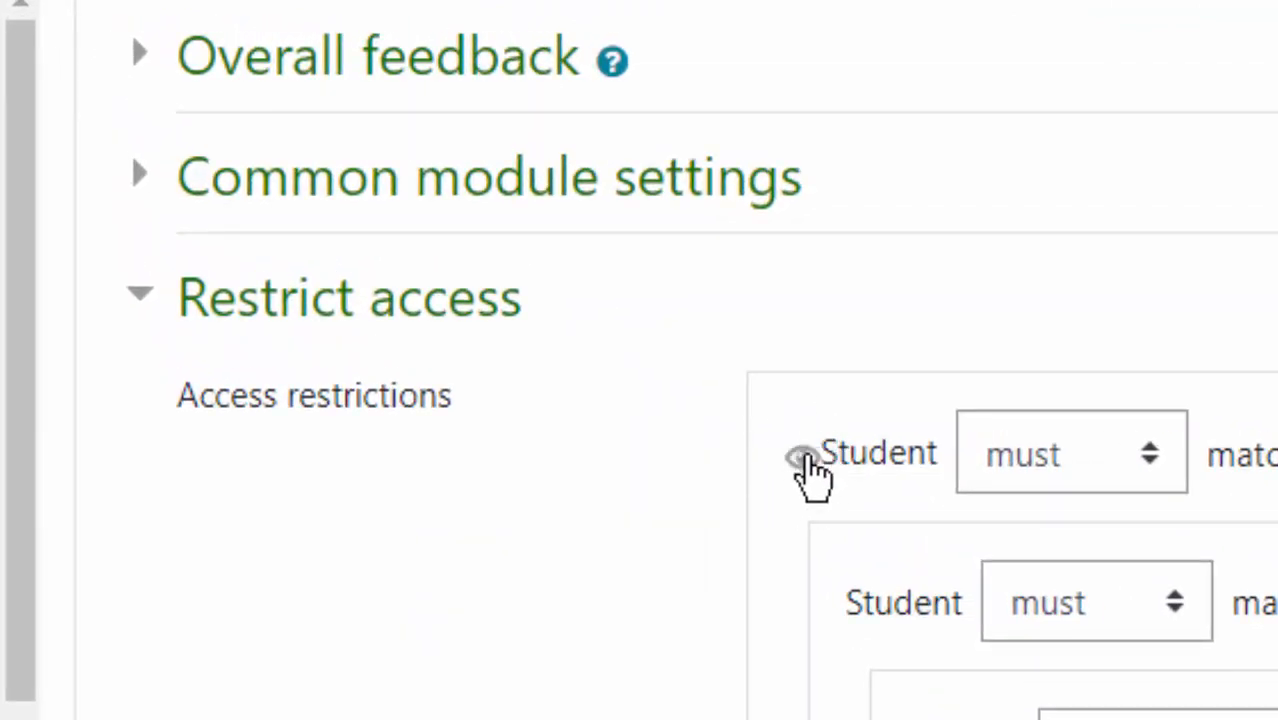
scroll(1235, 650, "down", 10)
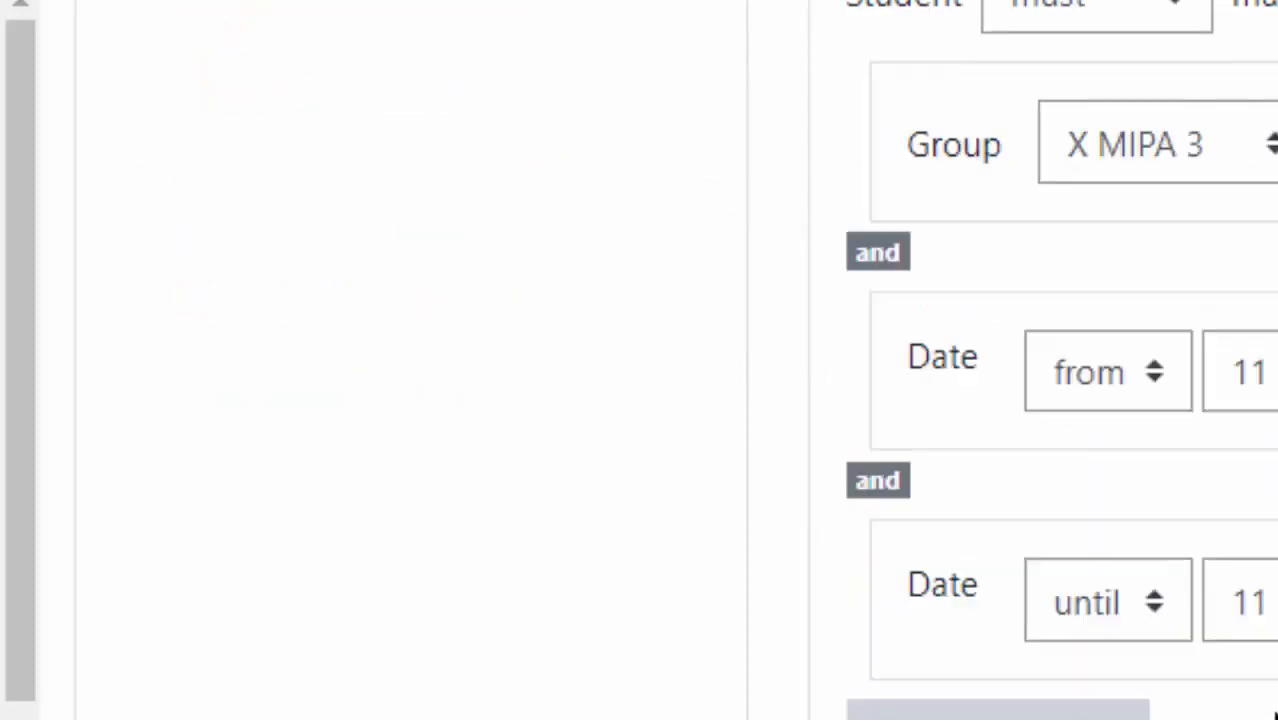
scroll(1171, 654, "down", 10)
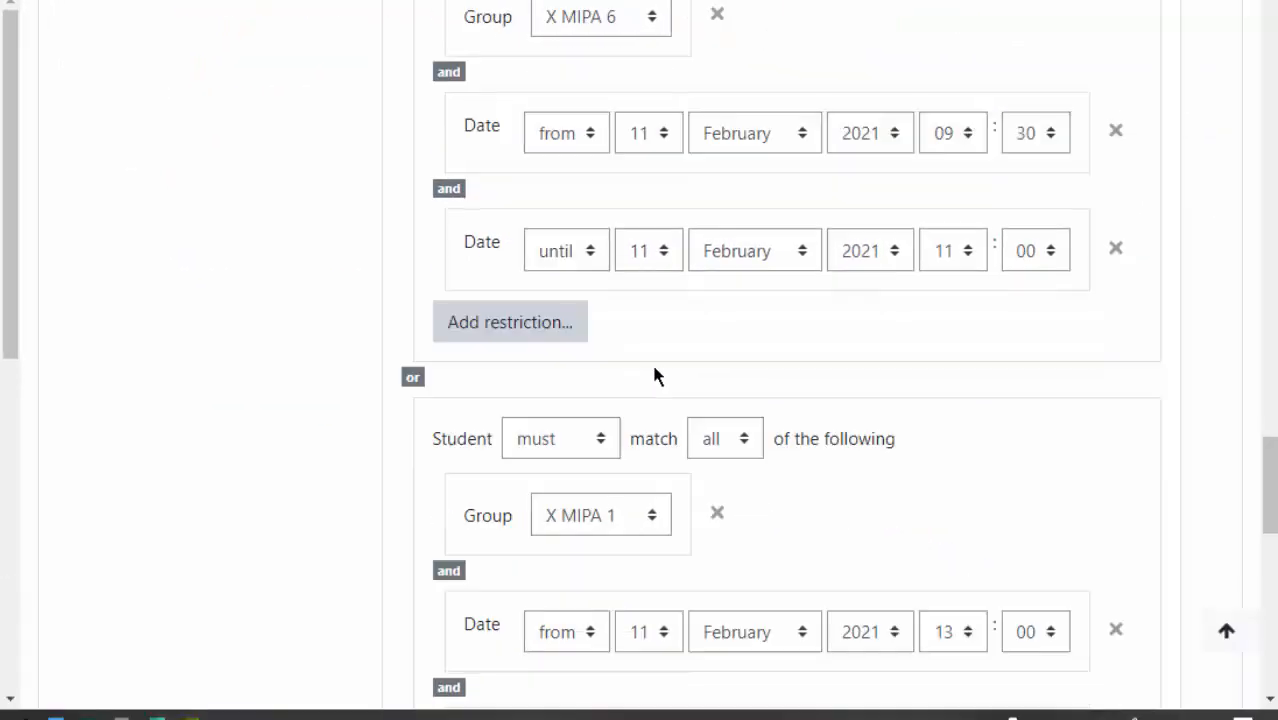
scroll(680, 320, "up", 15)
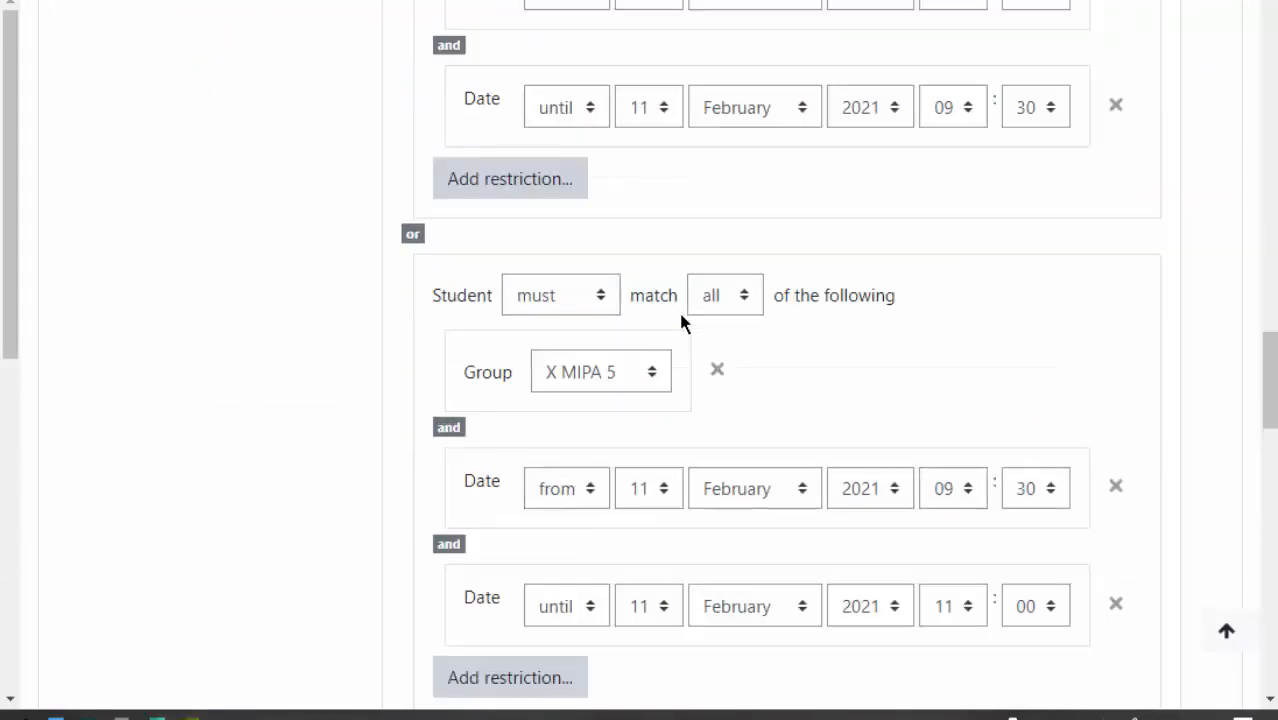
scroll(680, 320, "up", 2)
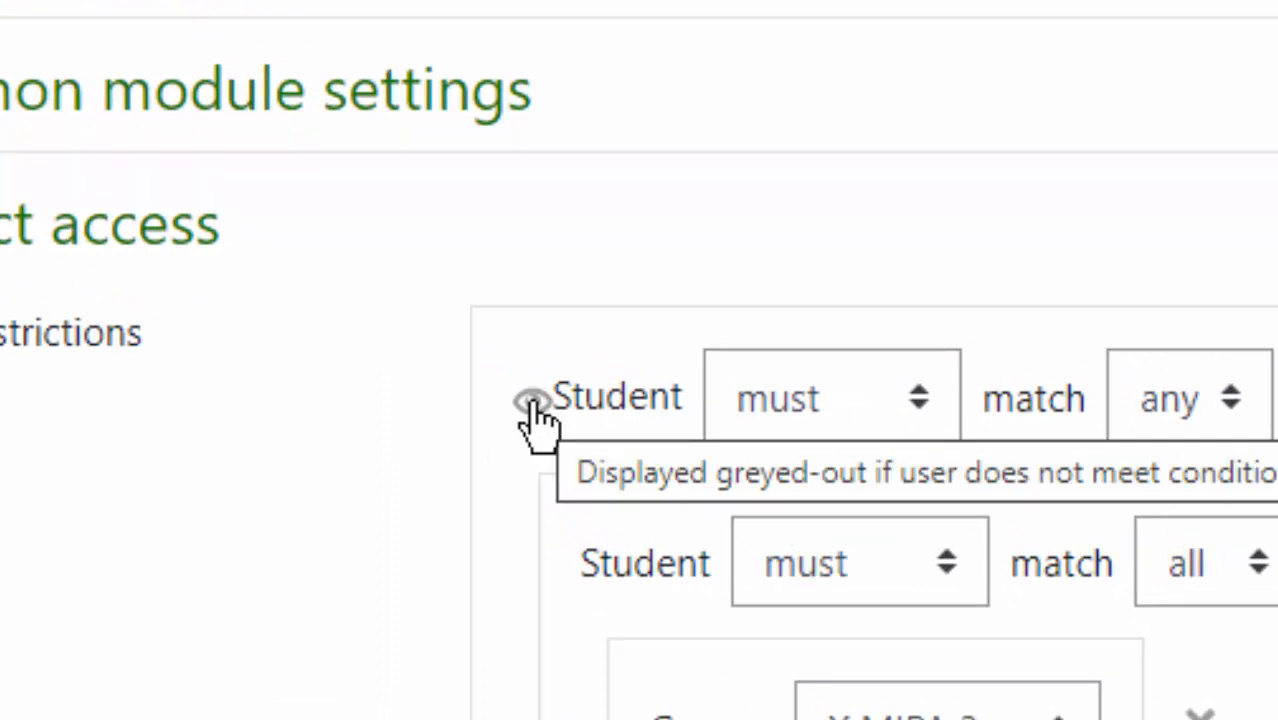
left_click(537, 418)
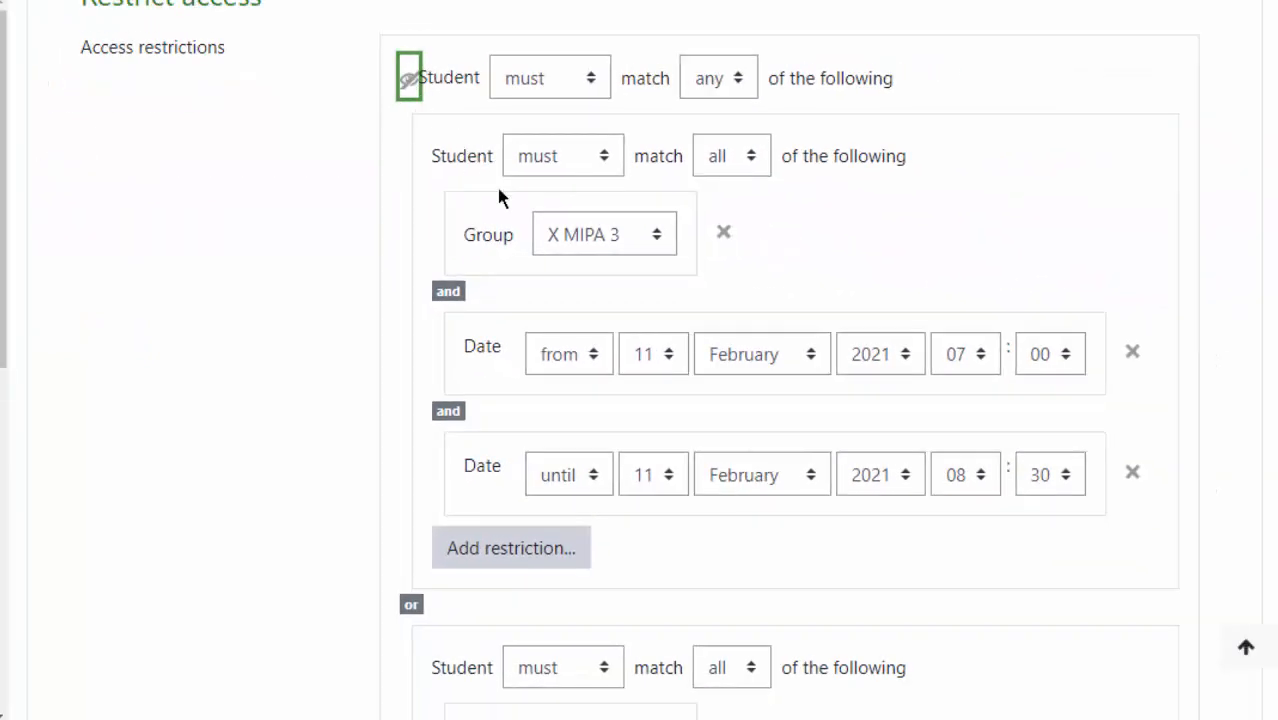
Save the quiz settings, return to the course and check the restrictions listed under SOAL PERCOBAAN
scroll(500, 195, "down", 20)
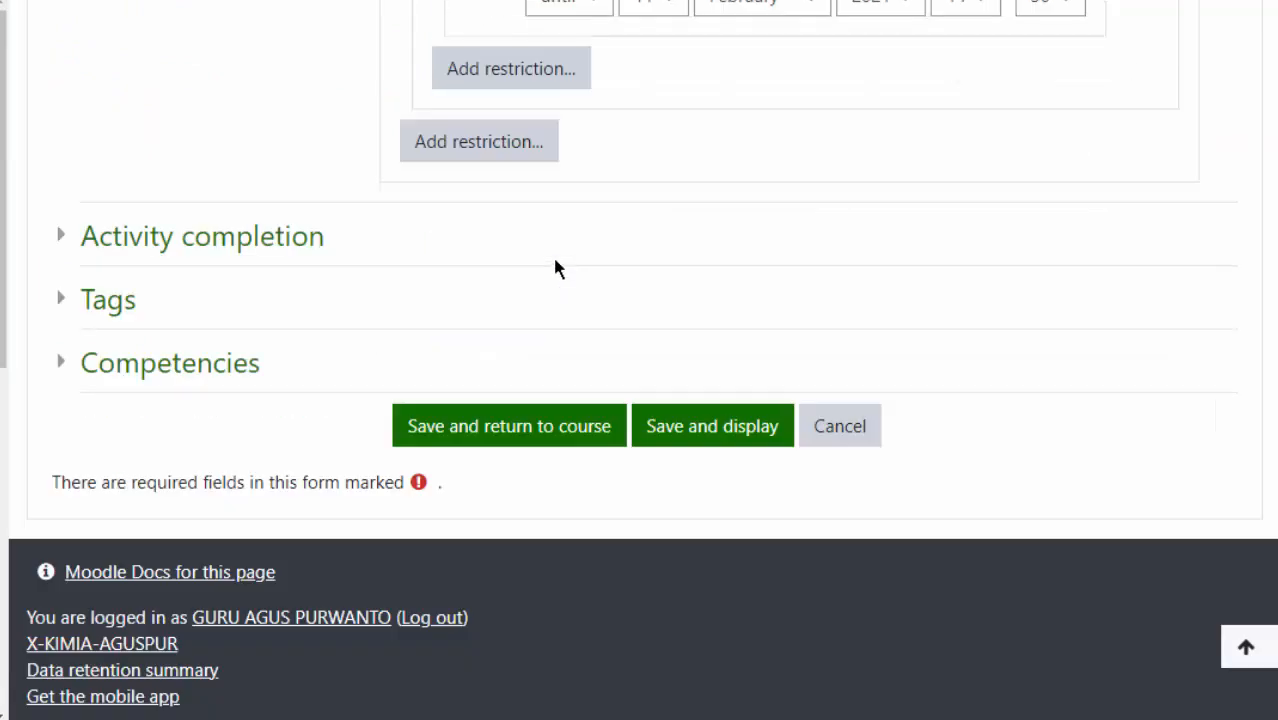
left_click(451, 430)
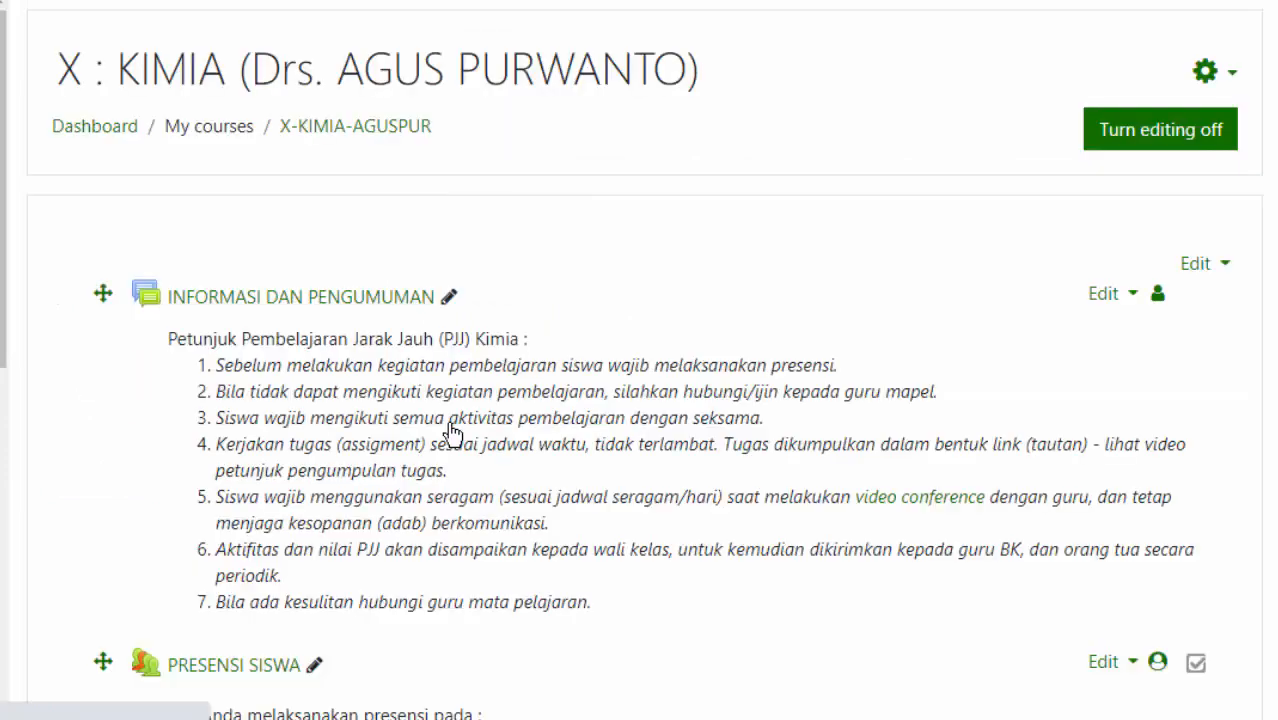
scroll(964, 550, "down", 12)
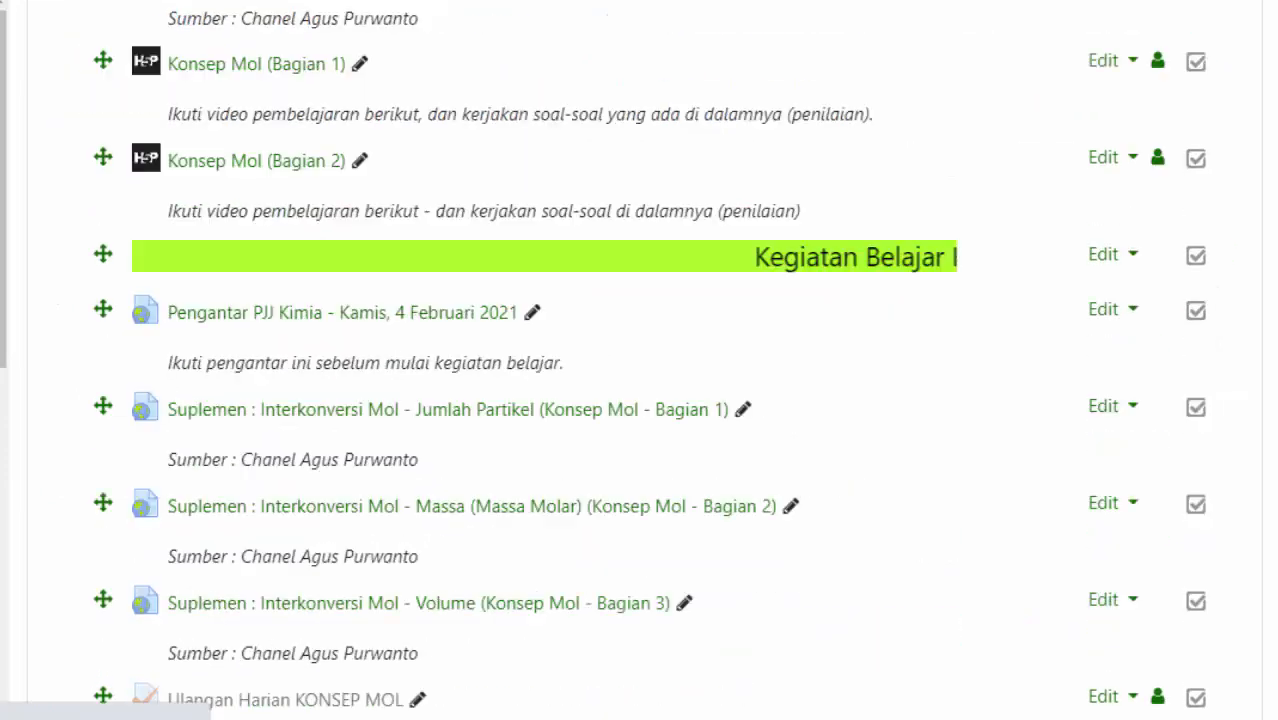
scroll(549, 266, "up", 7)
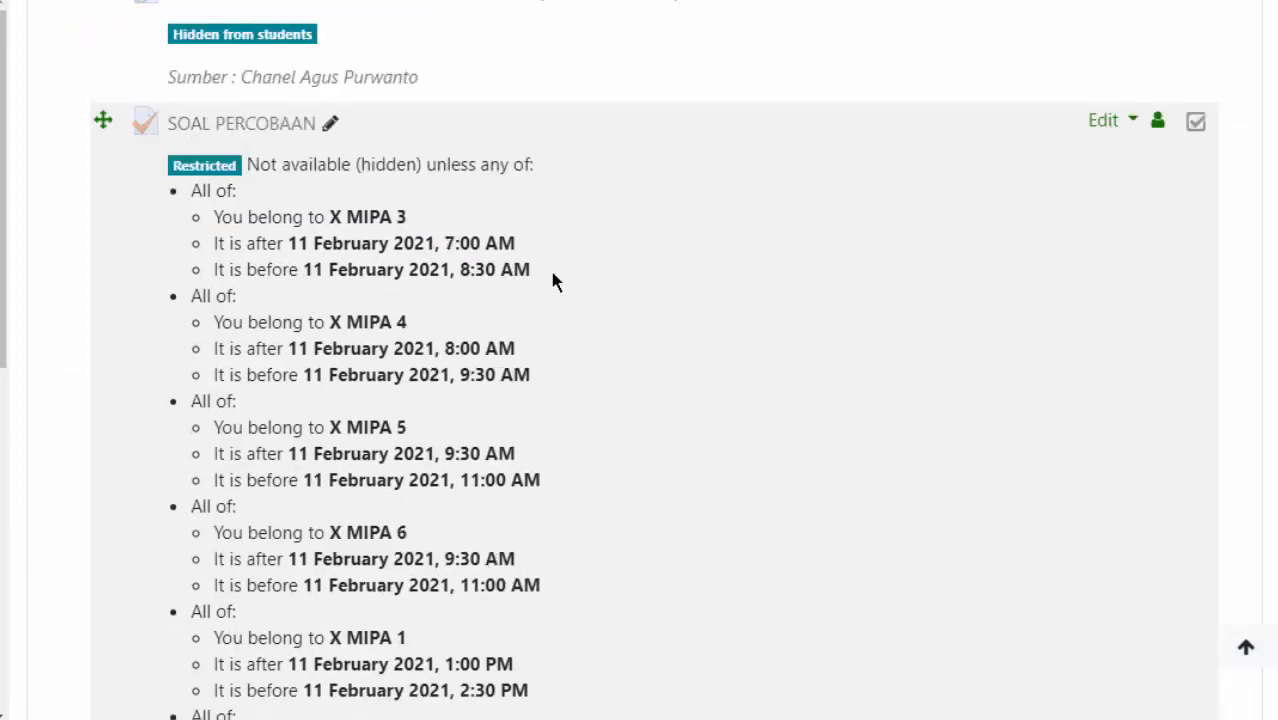
scroll(549, 266, "down", 3)
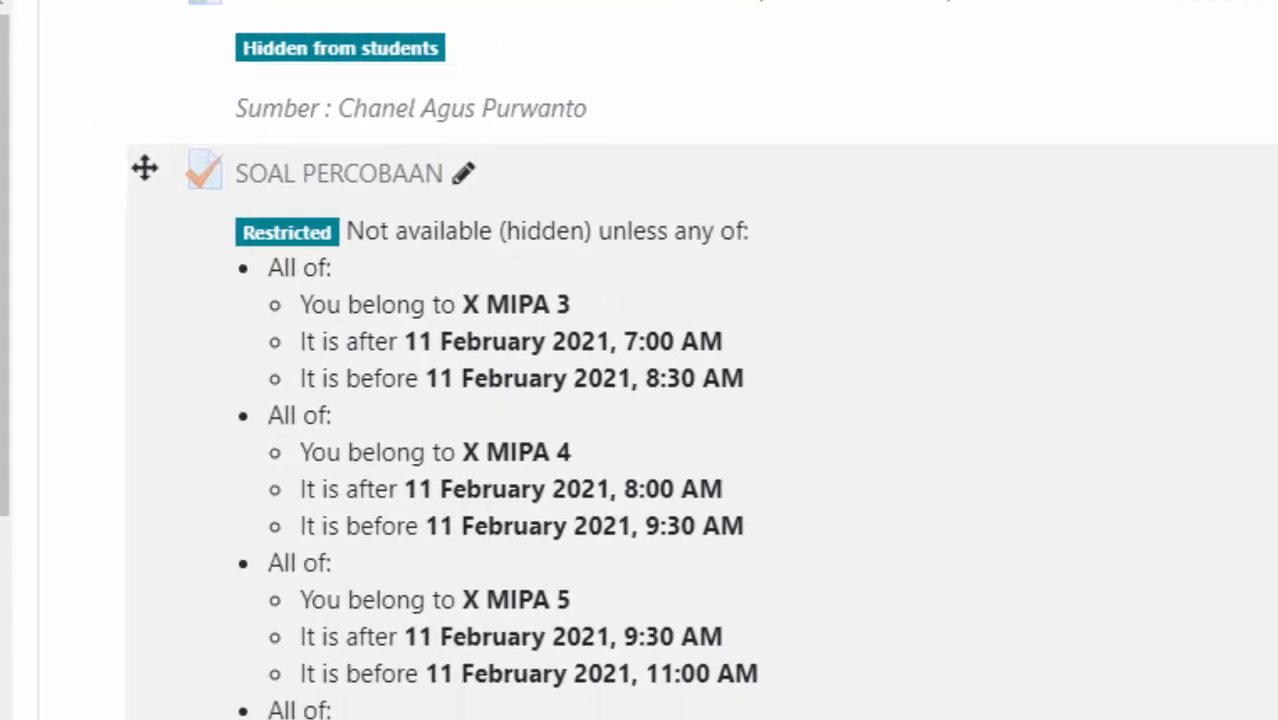
Reopen the SOAL PERCOBAAN quiz settings and review the access restriction sets for X MIPA 3 and X MIPA 4
left_click(1222, 137)
left_click(868, 421)
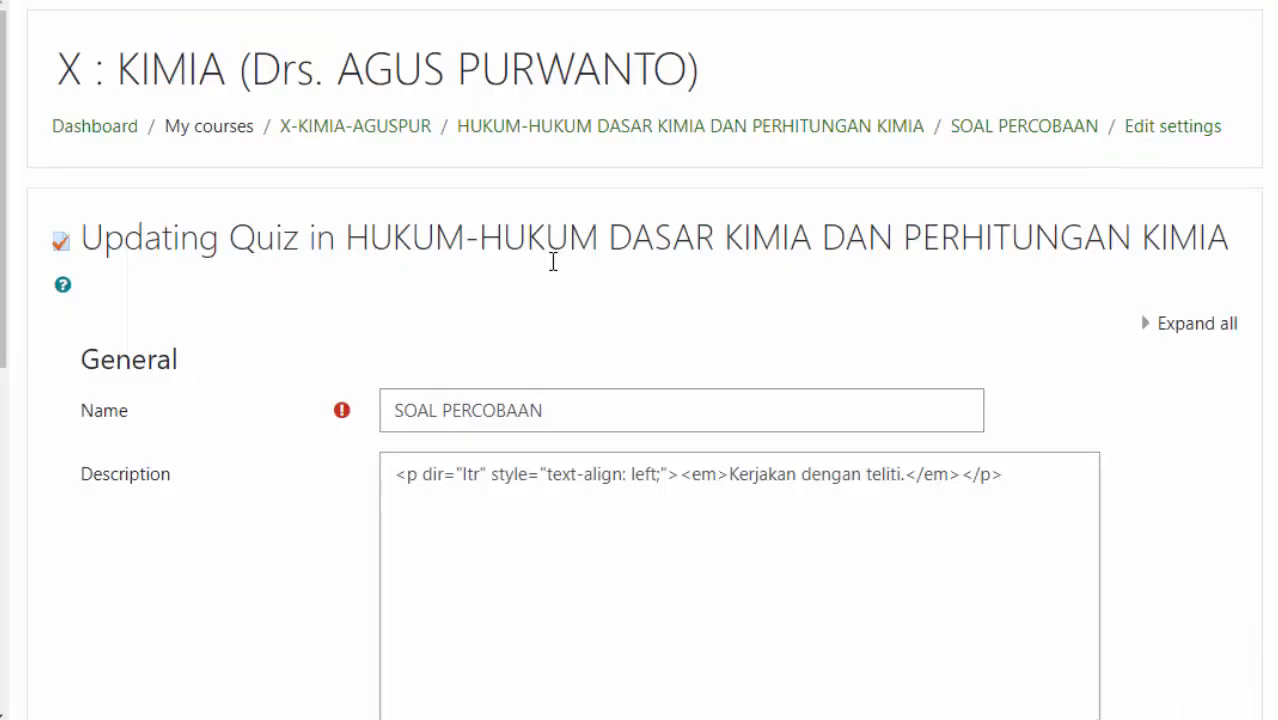
scroll(553, 262, "down", 7)
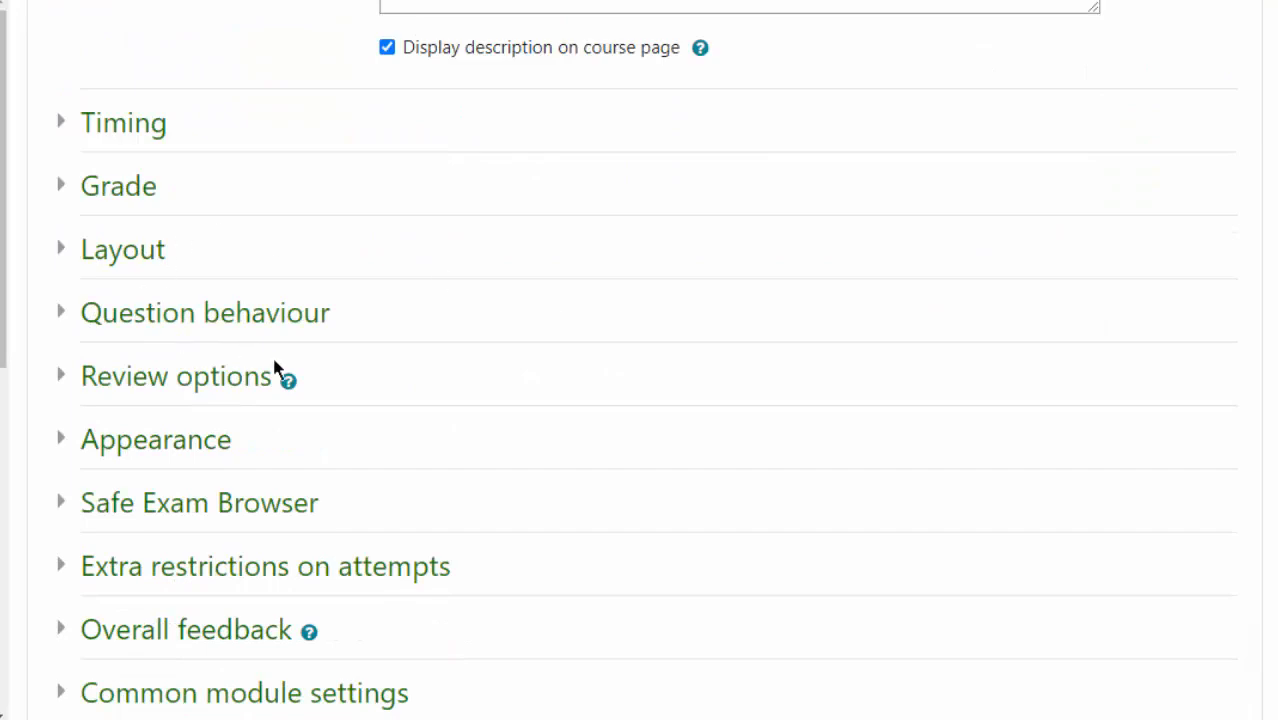
scroll(275, 368, "down", 6)
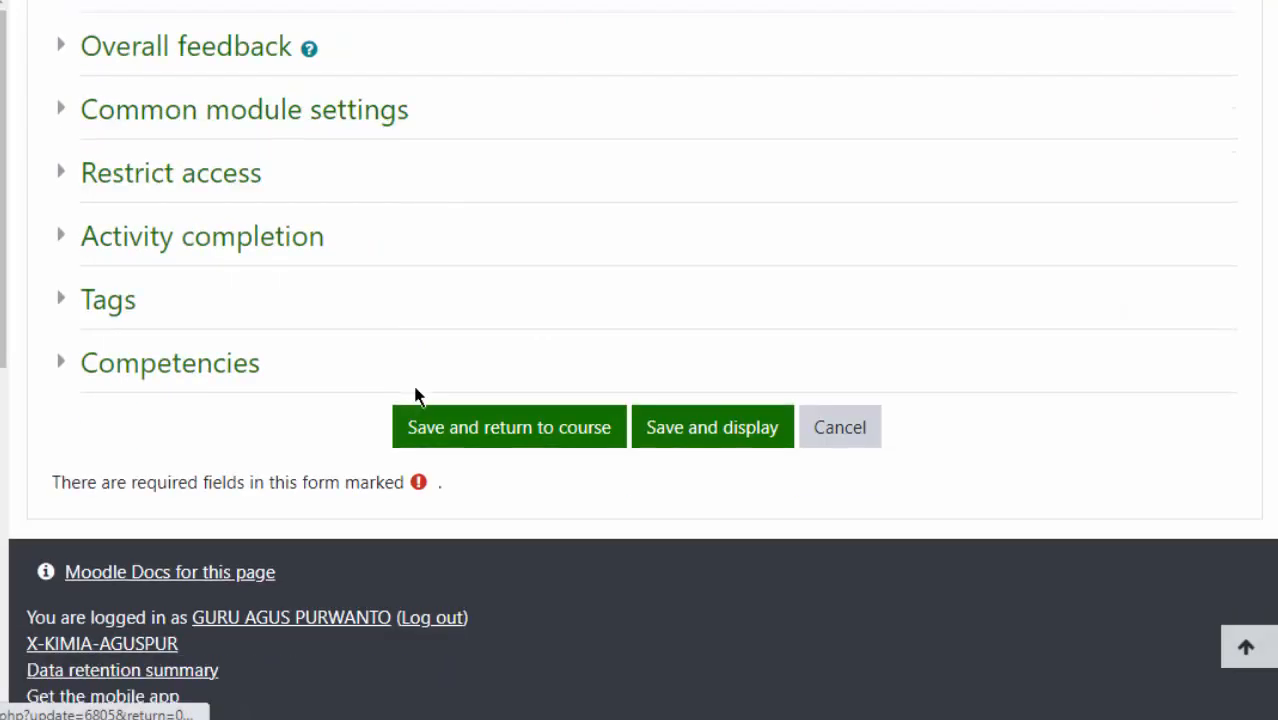
left_click(159, 195)
scroll(834, 436, "down", 4)
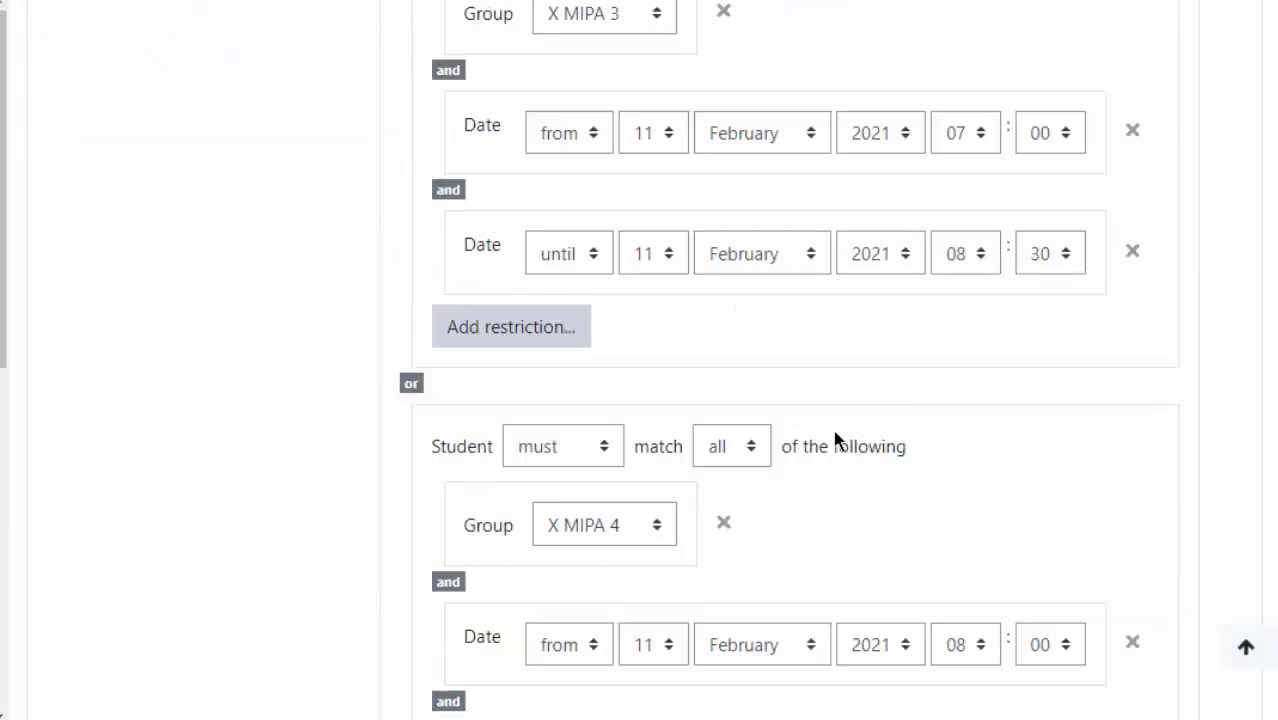
scroll(835, 435, "down", 1)
scroll(762, 435, "down", 1)
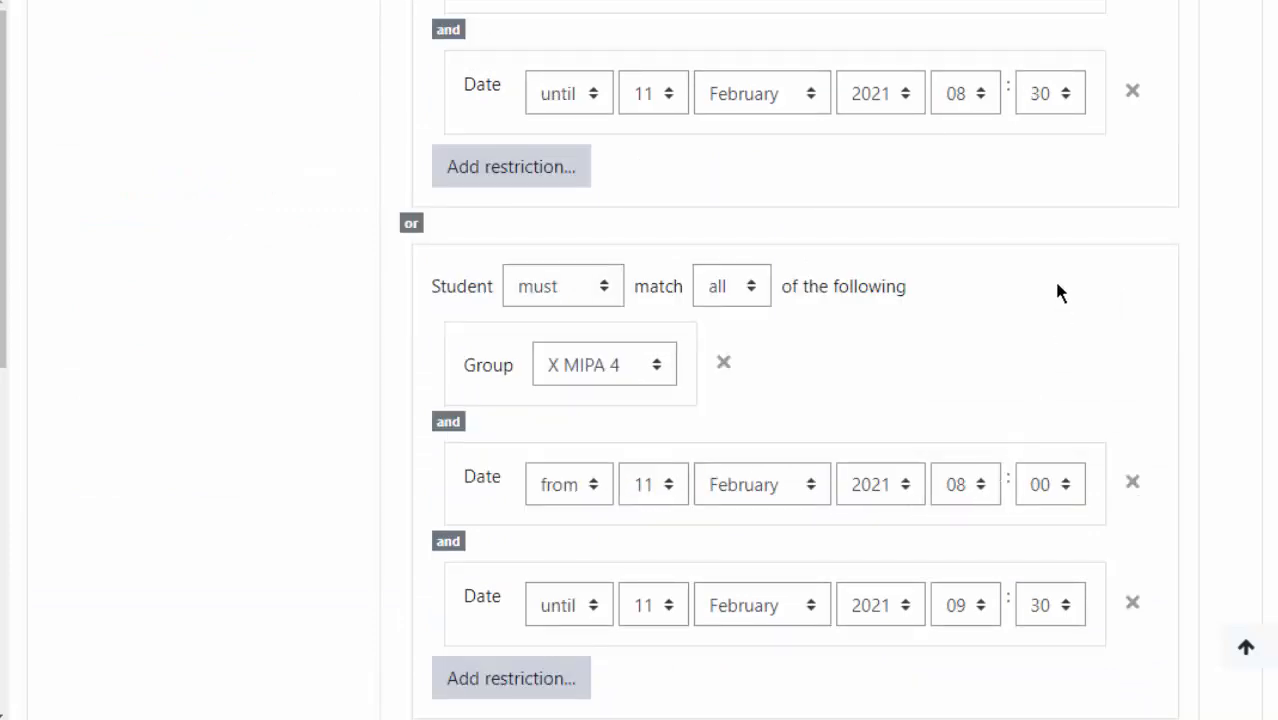
scroll(1056, 284, "up", 4)
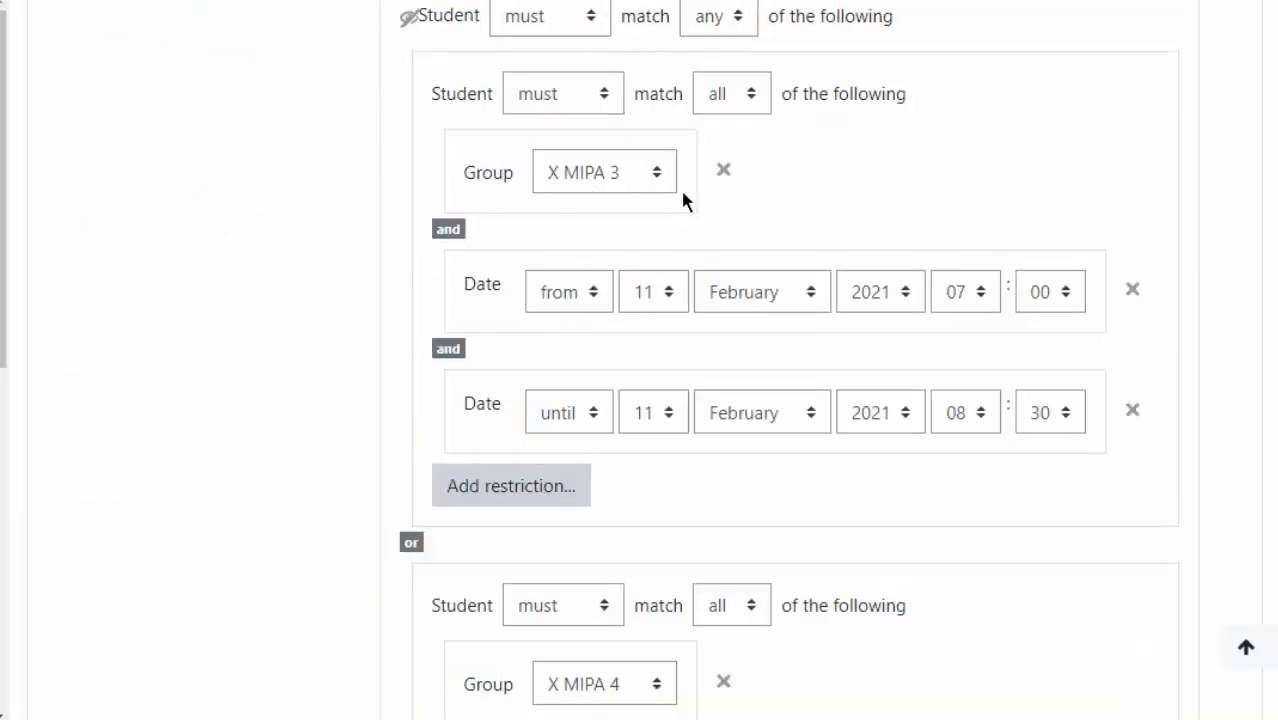
scroll(805, 192, "up", 1)
scroll(810, 190, "down", 6)
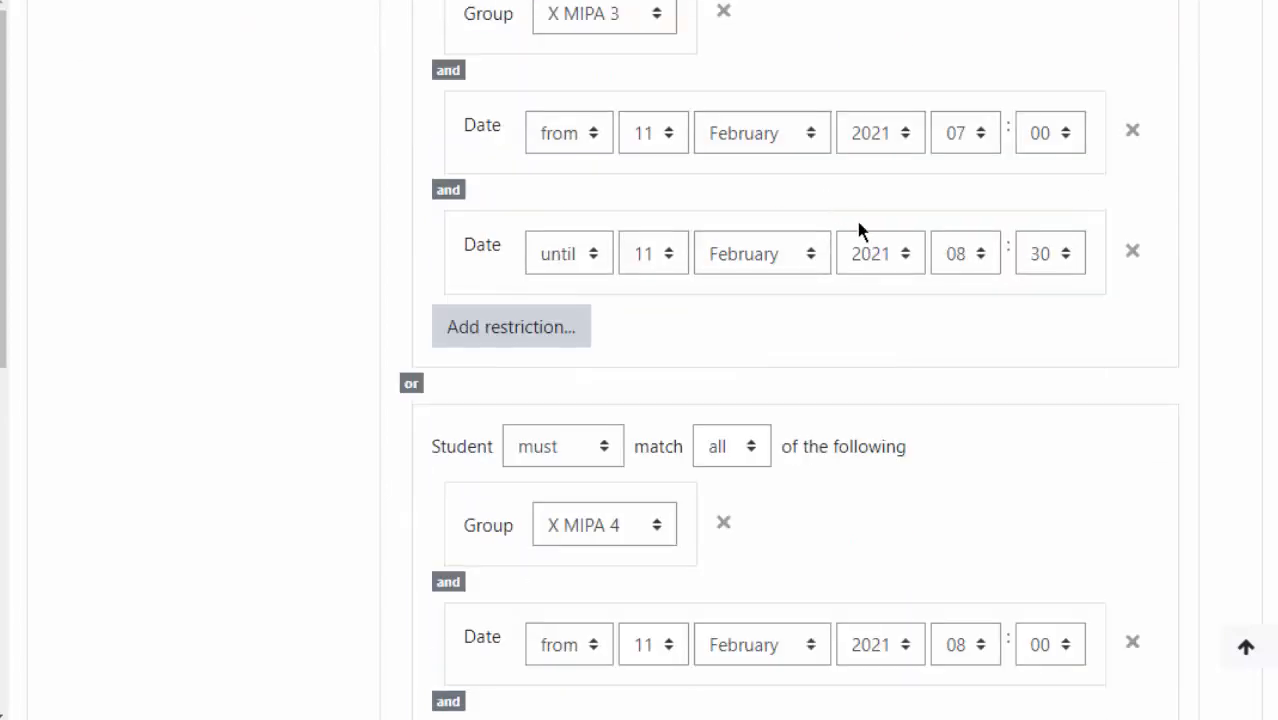
scroll(970, 180, "up", 4)
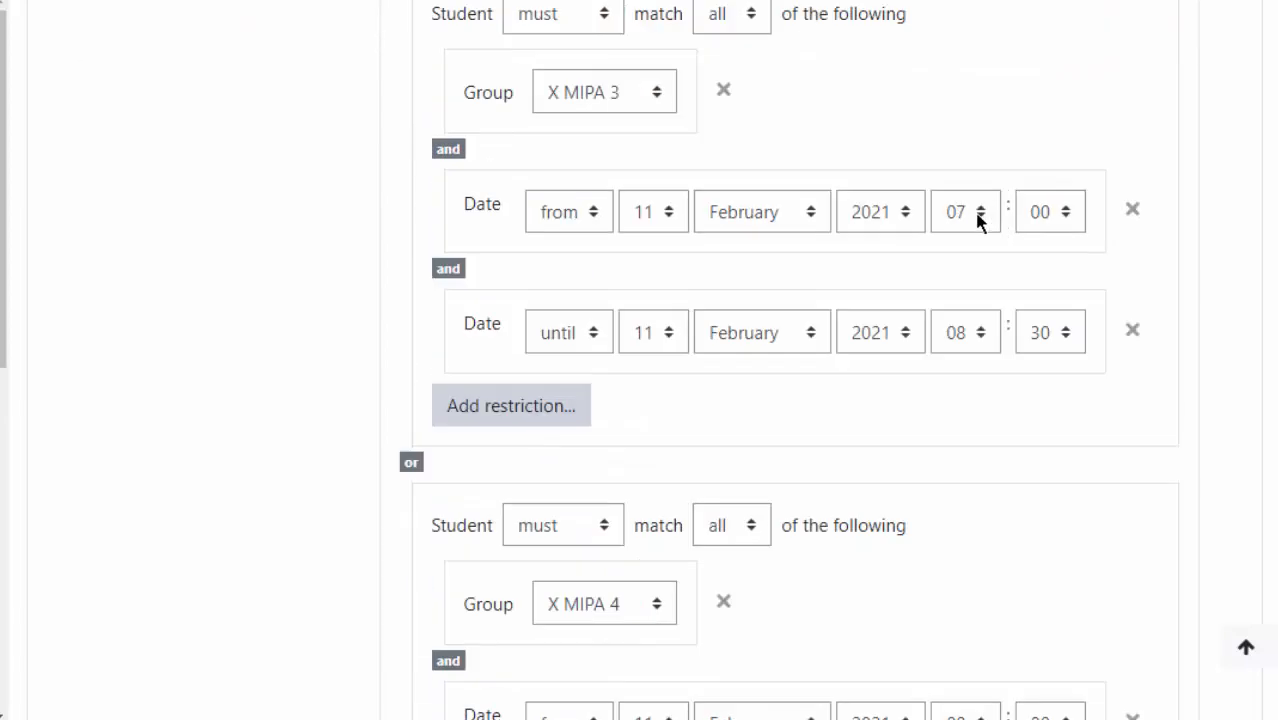
Change the X MIPA 4 restriction set's access window to 07:00 until 08:30 on 11 February 2021
scroll(978, 293, "down", 4)
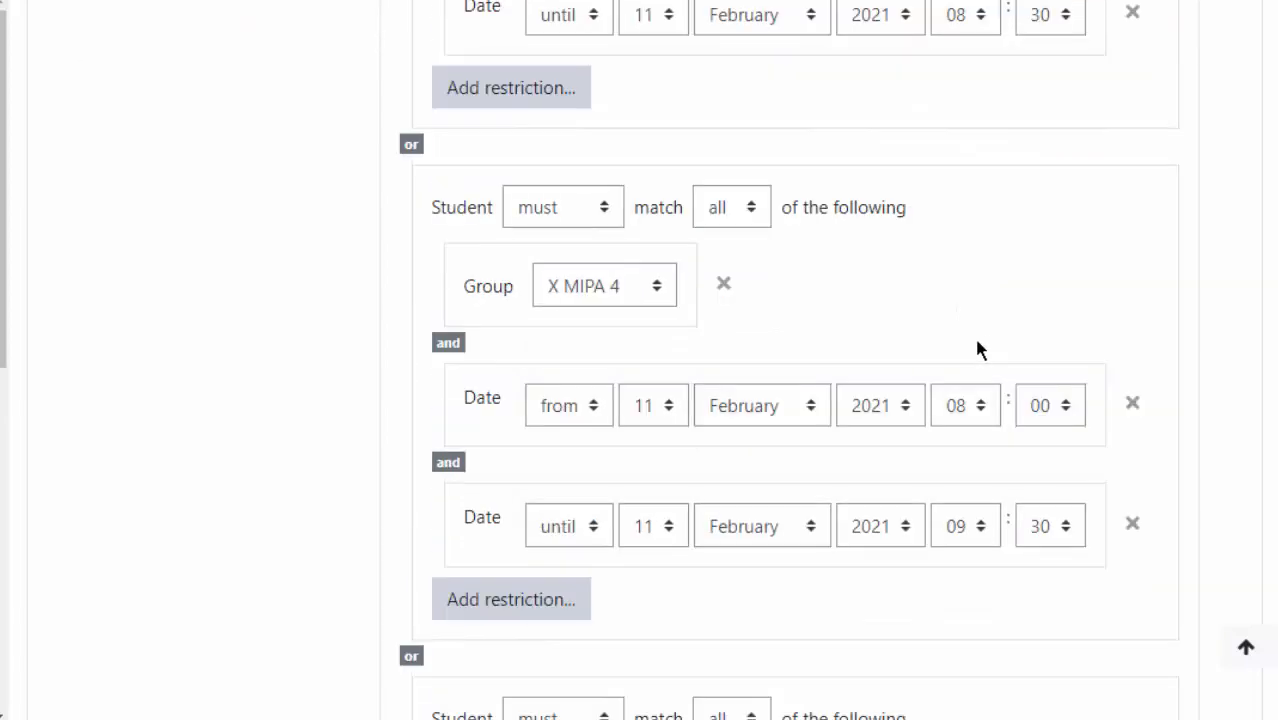
left_click(984, 414)
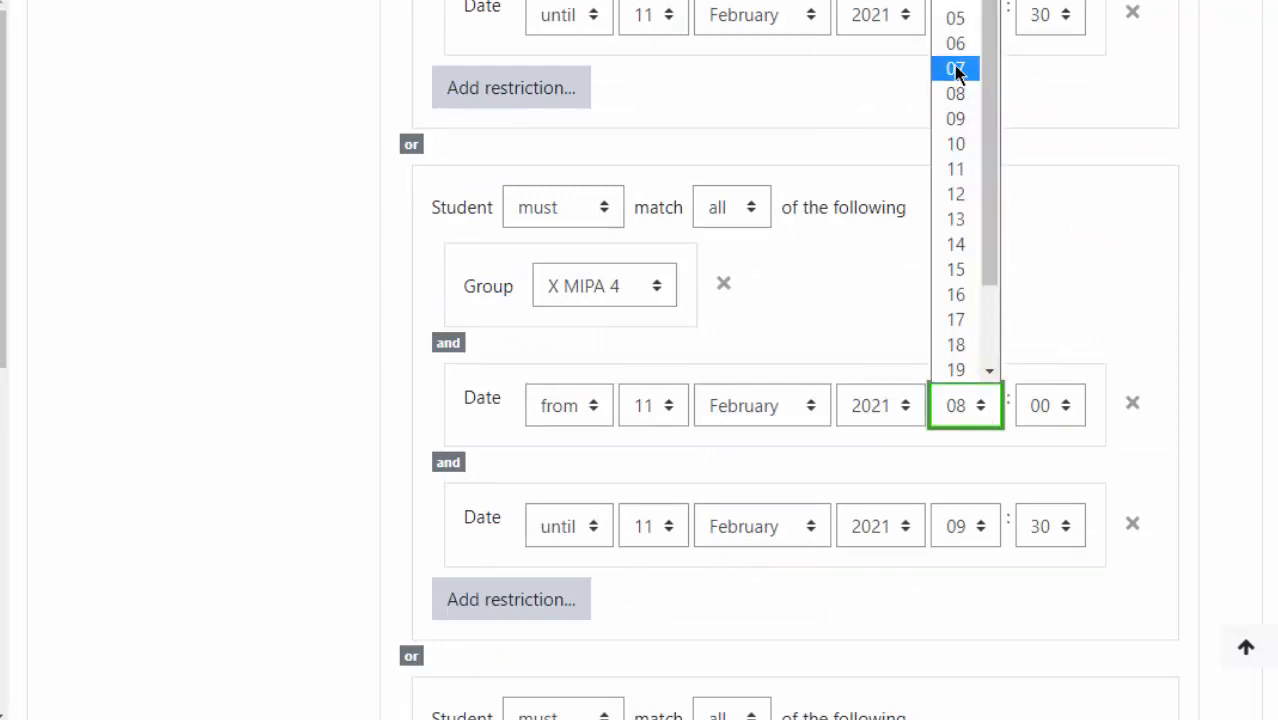
left_click(956, 69)
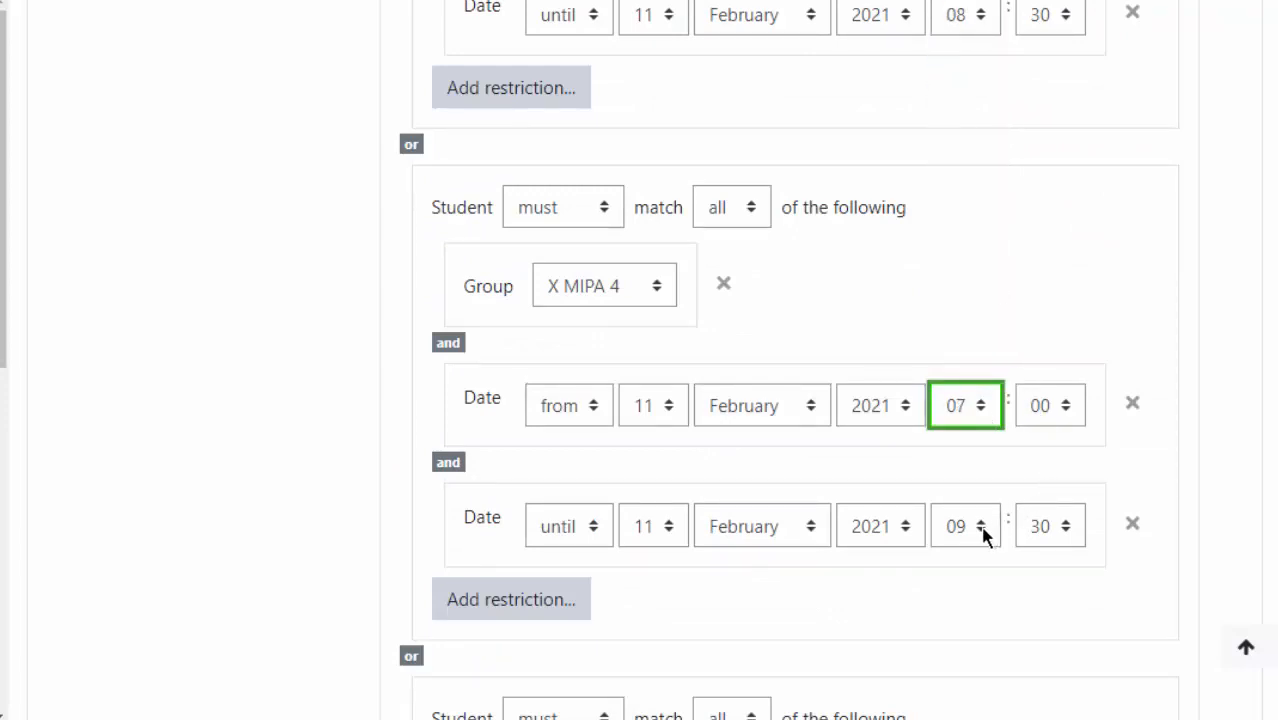
left_click(984, 530)
left_click(967, 210)
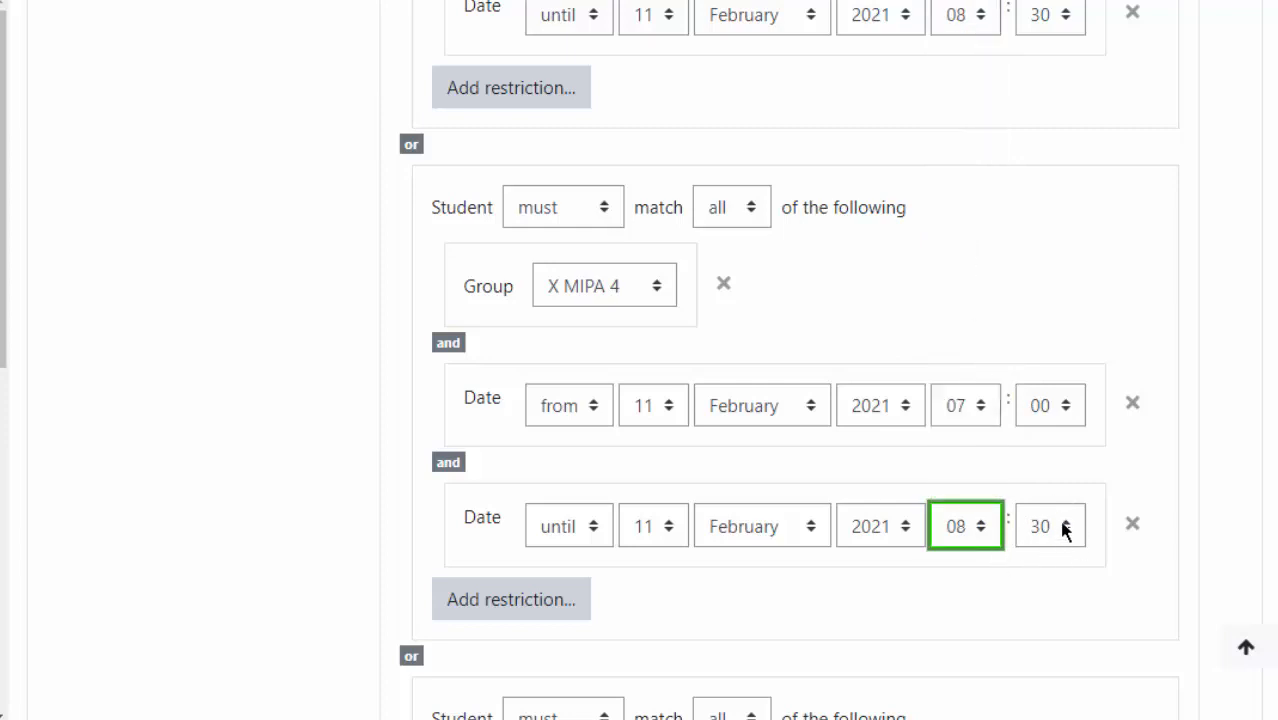
Save the updated quiz restrictions and return to the course page
scroll(1063, 530, "down", 15)
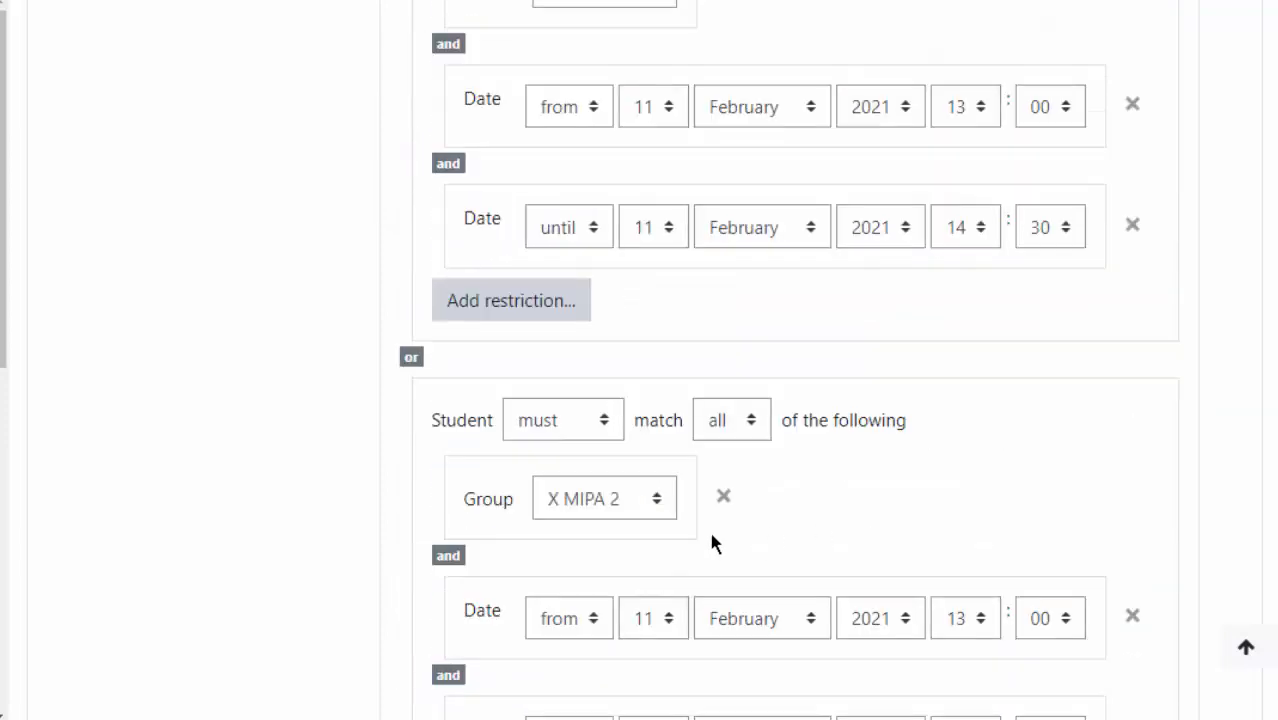
scroll(710, 535, "down", 8)
left_click(550, 430)
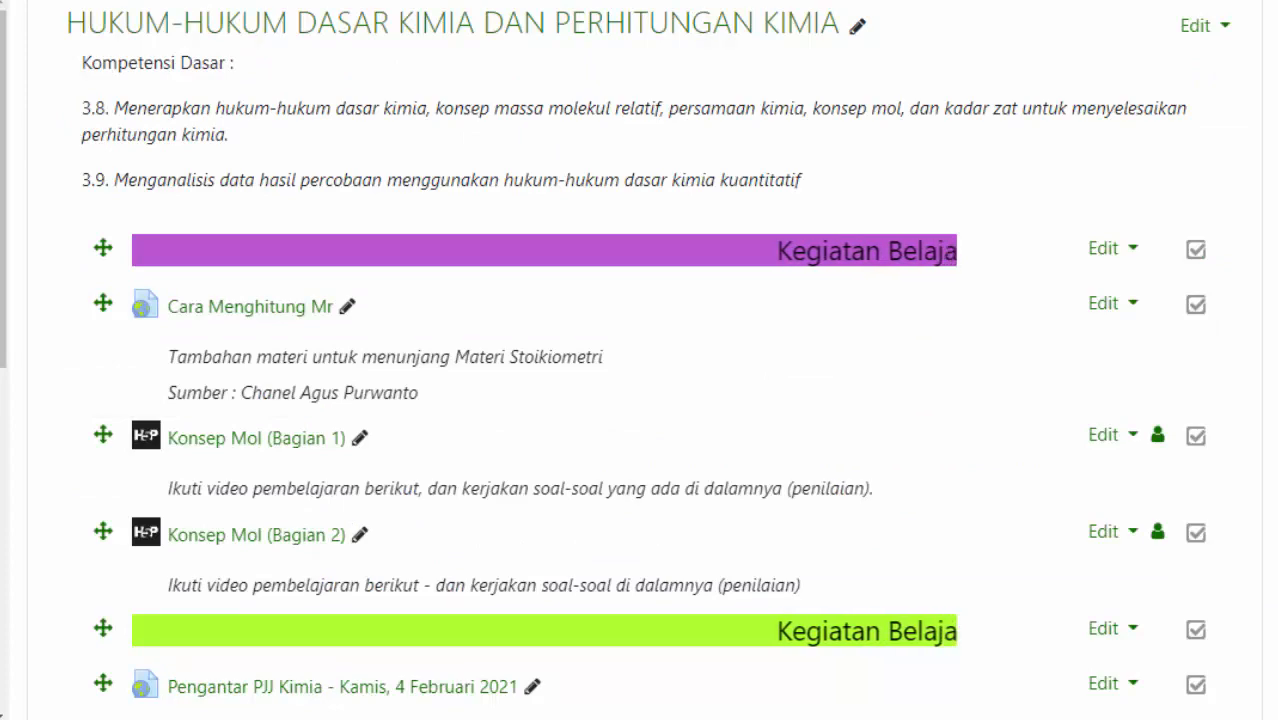
Review the group and date conditions listed under SOAL PERCOBAAN for all six X MIPA groups
scroll(640, 360, "down", 20)
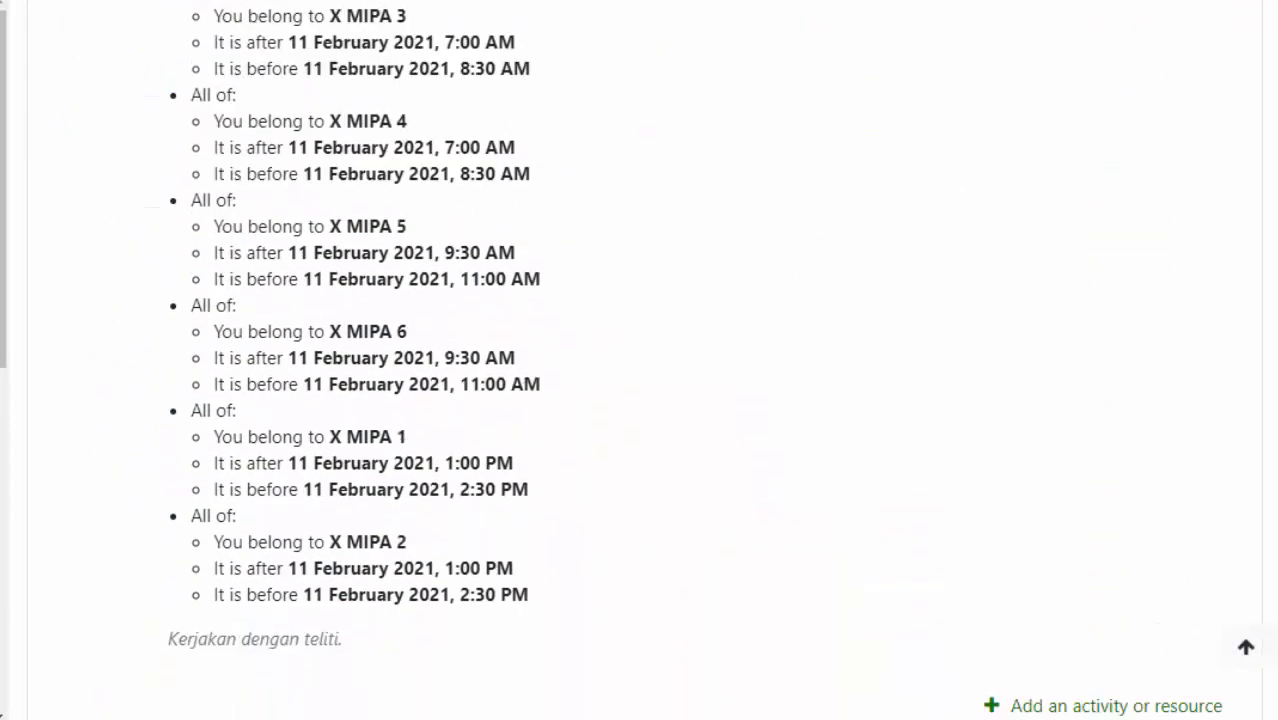
scroll(1095, 453, "up", 3)
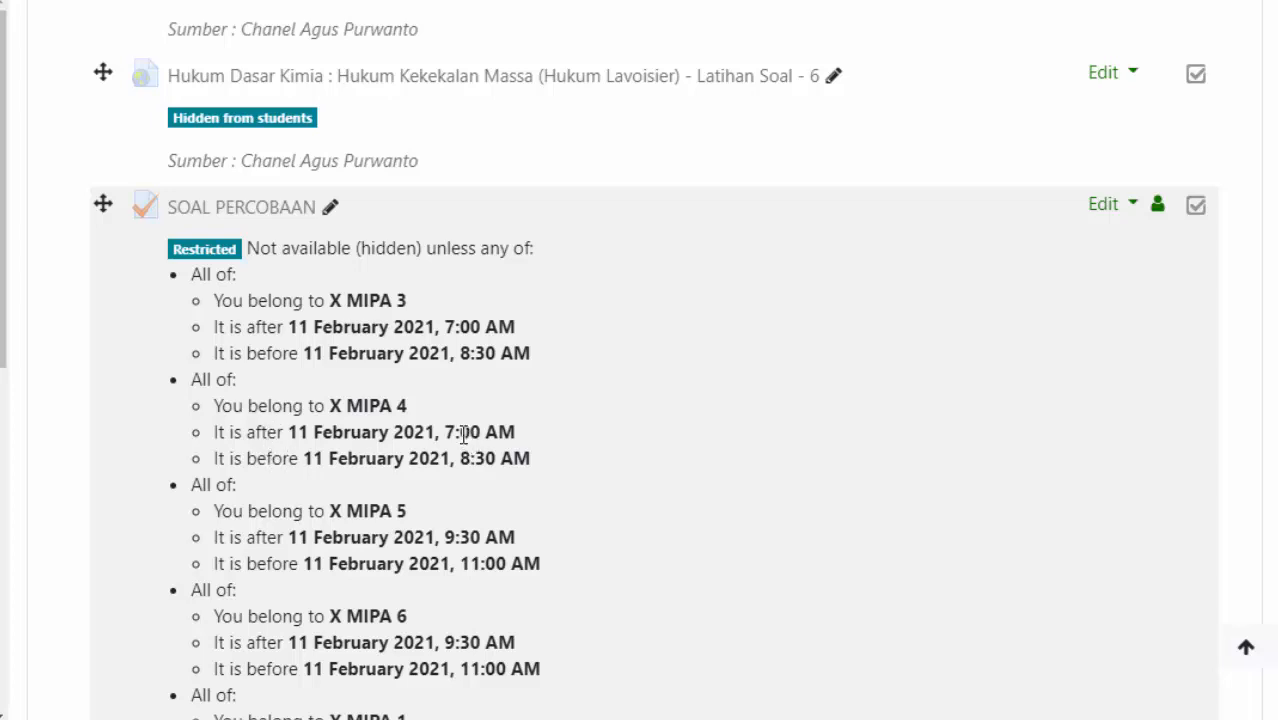
scroll(644, 535, "down", 2)
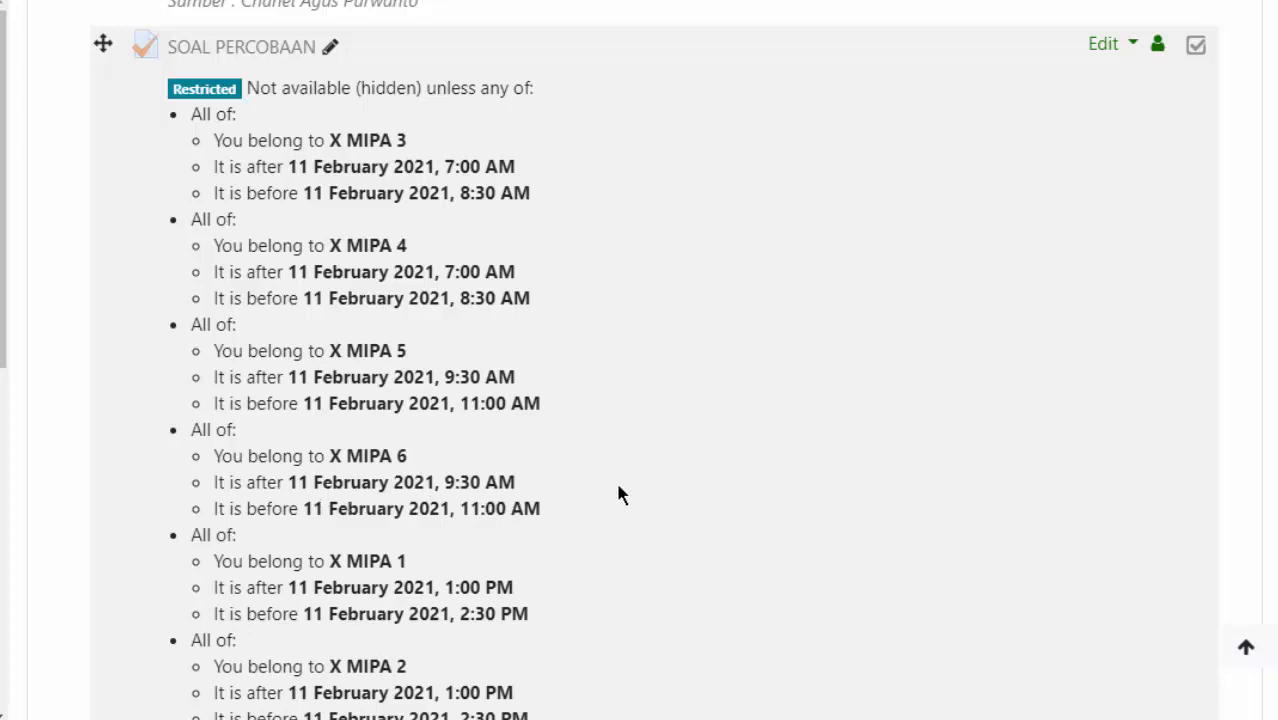
scroll(620, 493, "down", 2)
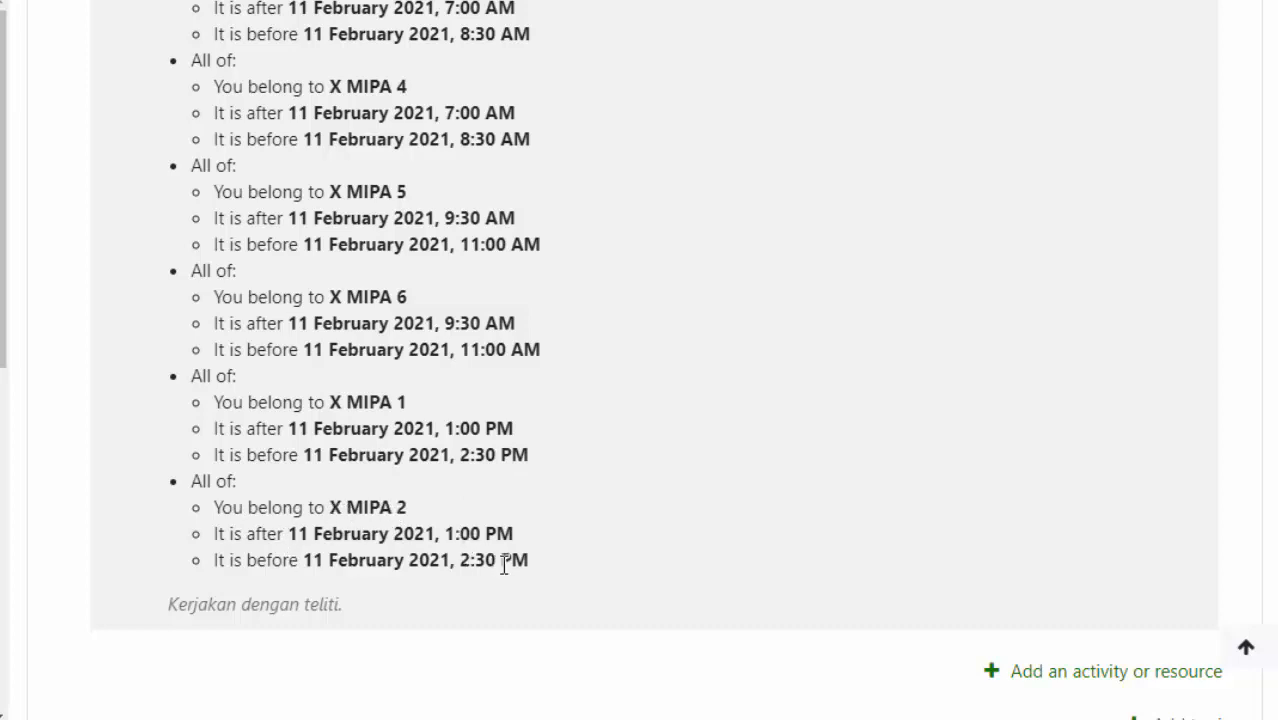
scroll(588, 494, "down", 3)
scroll(702, 456, "up", 8)
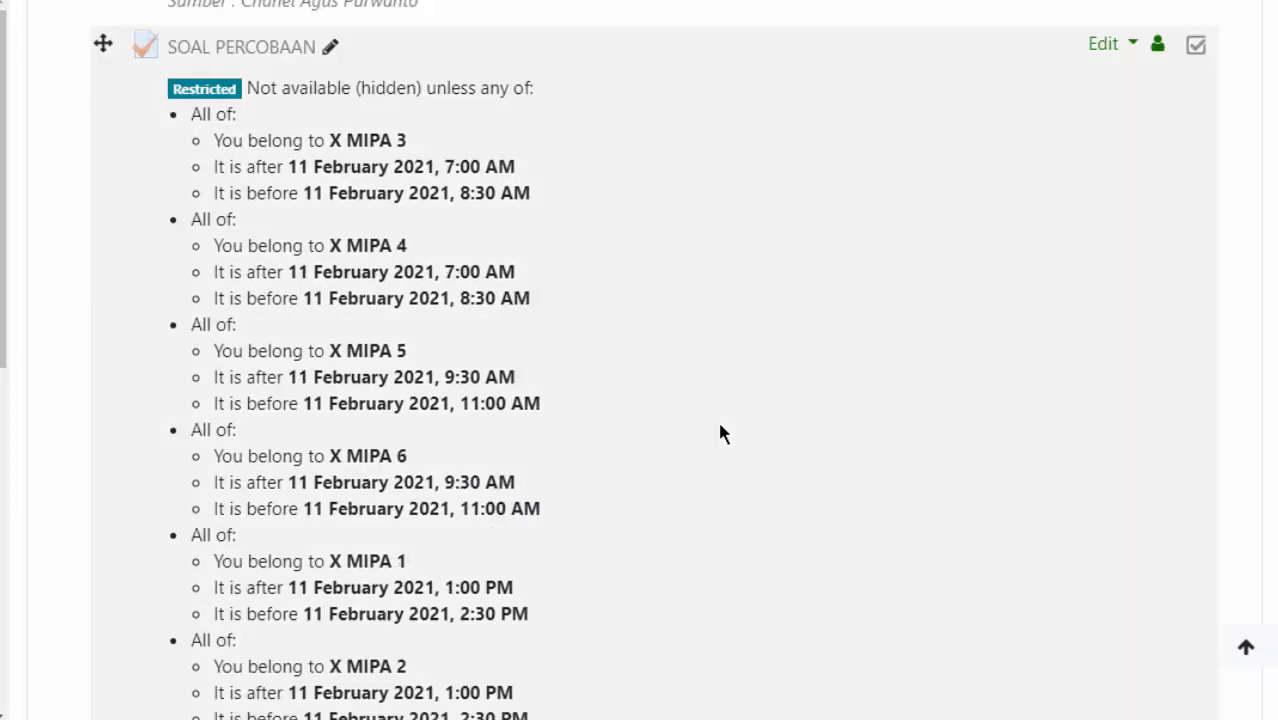
scroll(240, 362, "up", 2)
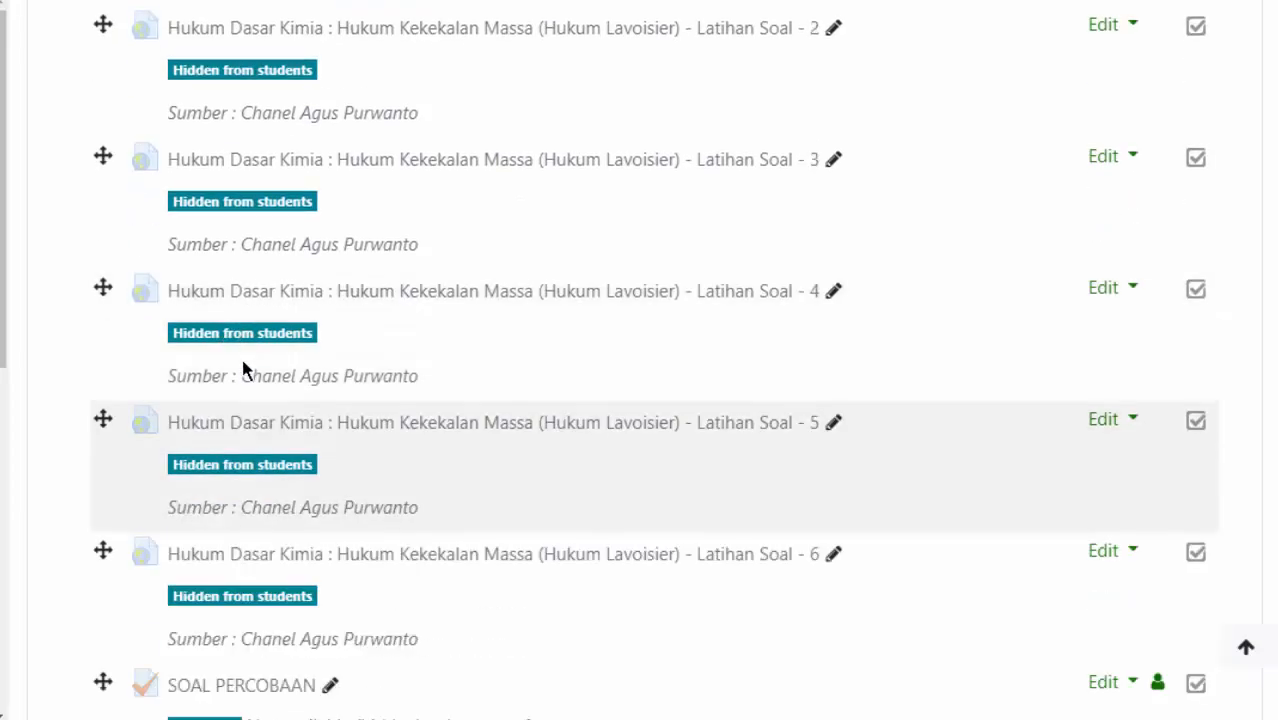
scroll(340, 382, "down", 5)
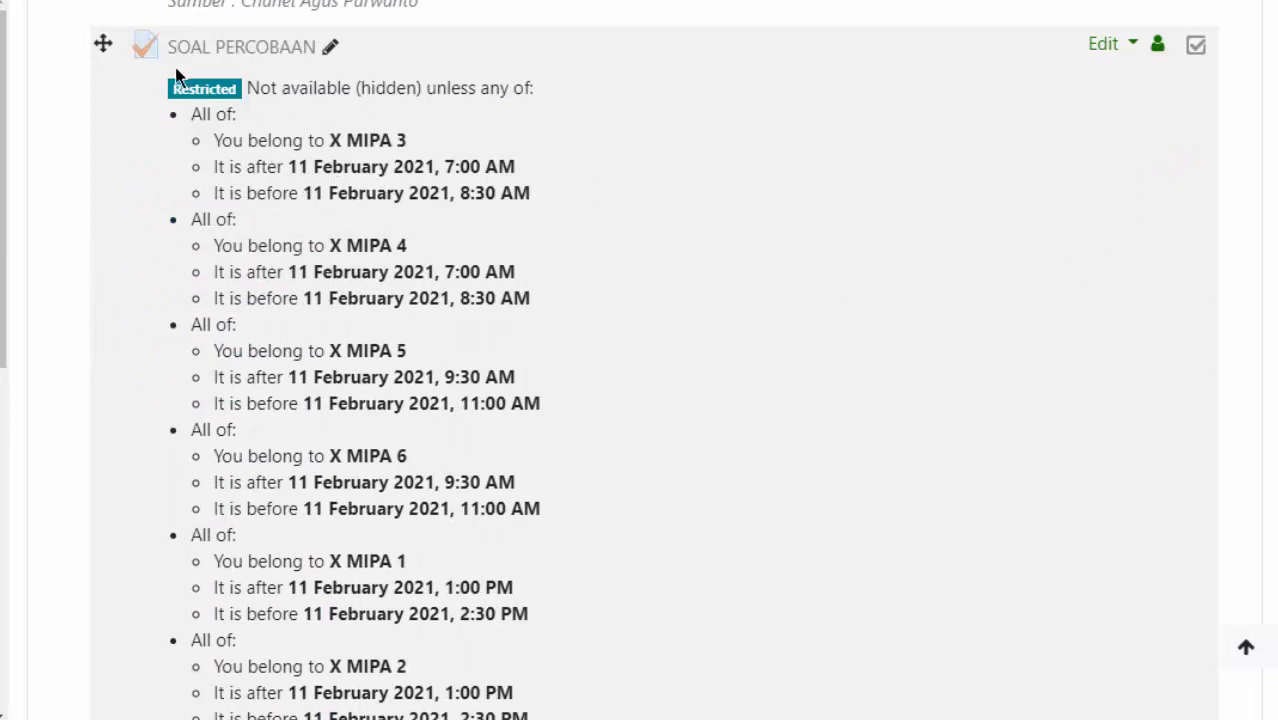
scroll(345, 212, "up", 2)
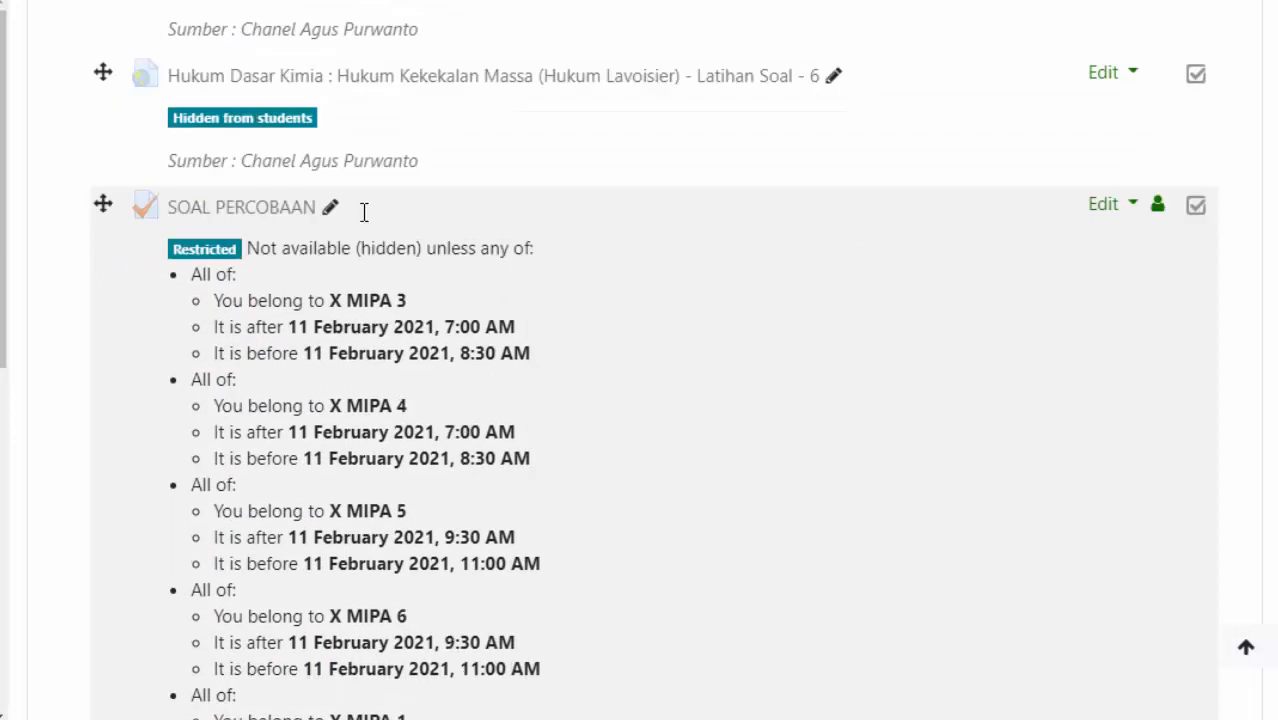
scroll(364, 212, "up", 1)
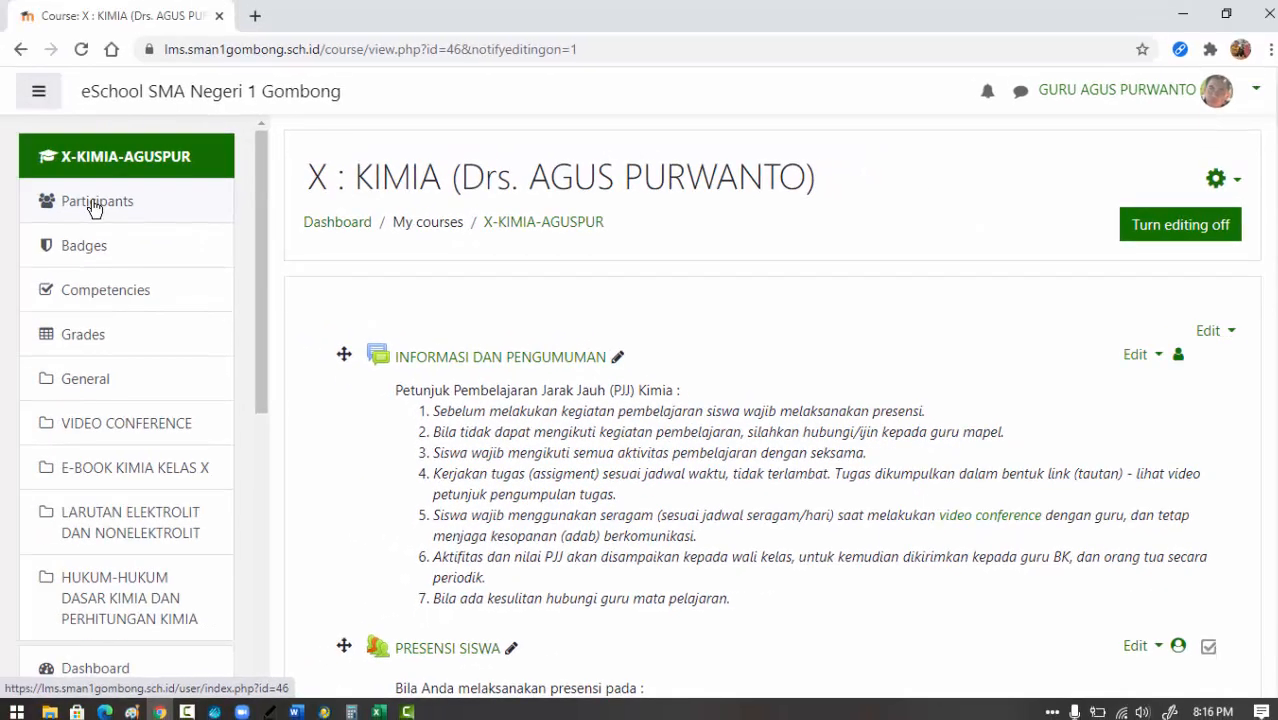
Open the profile of an X MIPA 1 student from the course participants and log in as that student
left_click(95, 207)
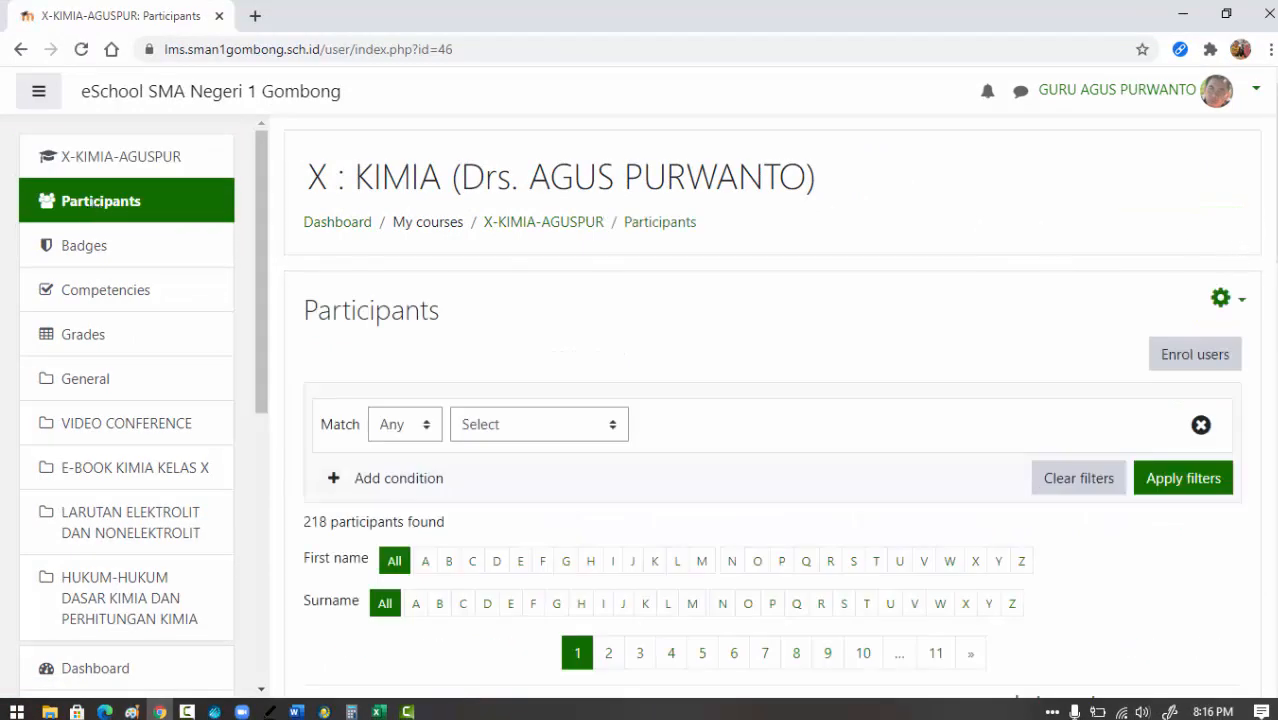
scroll(696, 228, "down", 5)
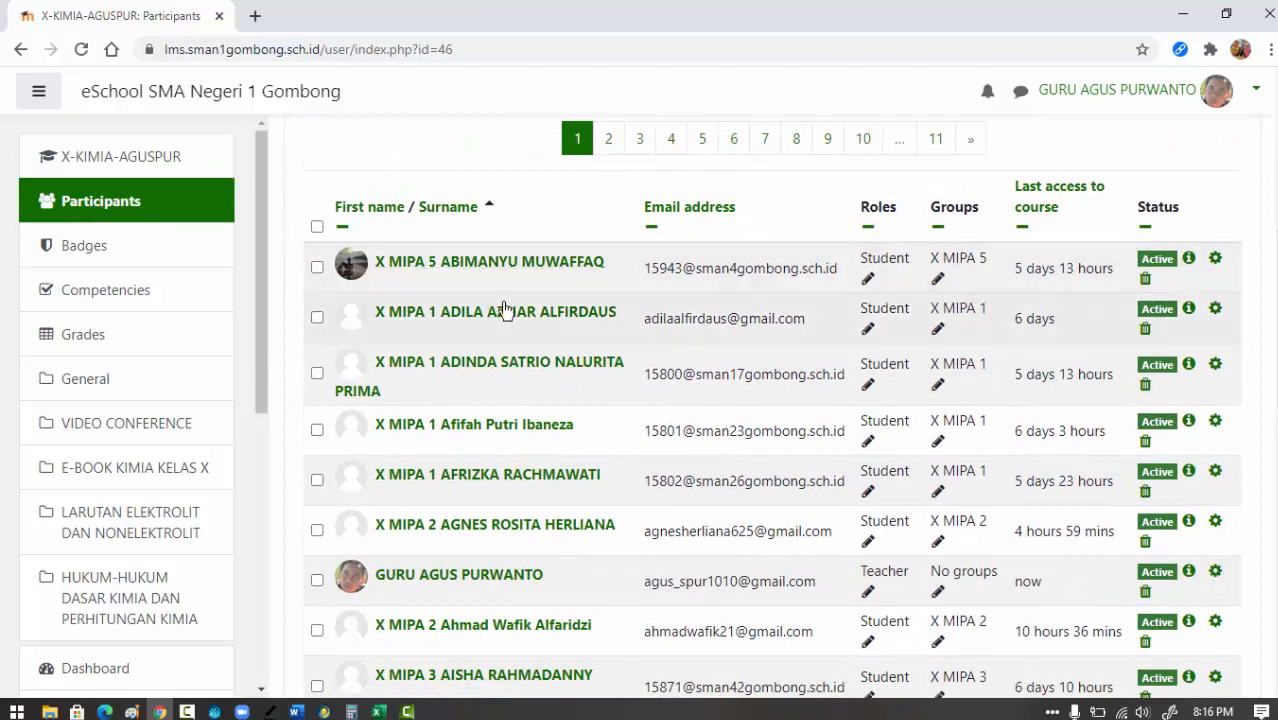
left_click(501, 366)
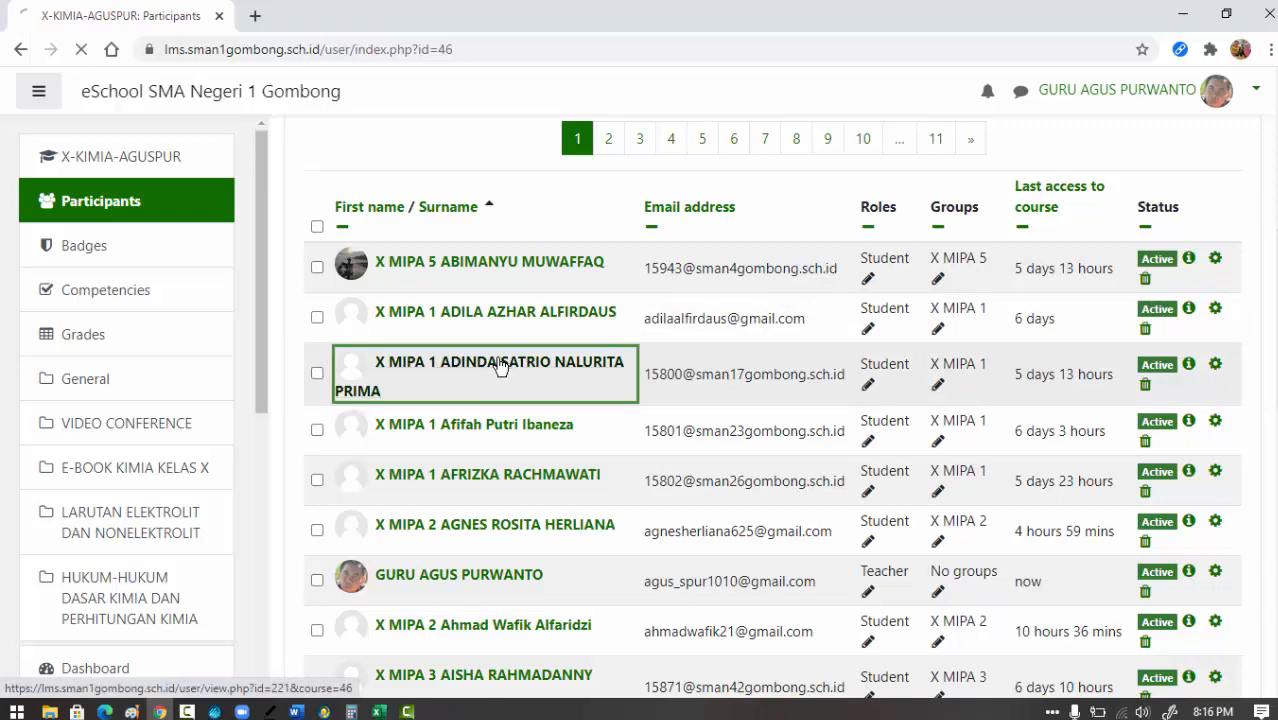
scroll(838, 348, "down", 2)
scroll(838, 347, "down", 5)
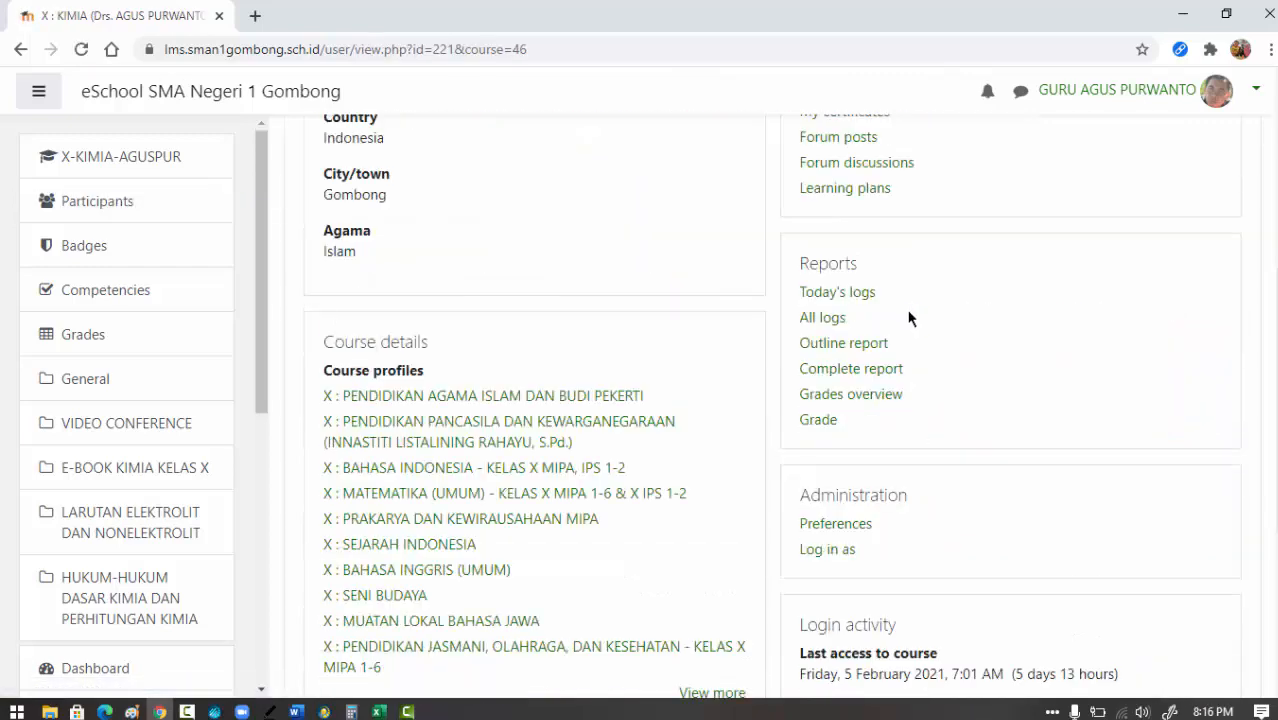
left_click(827, 298)
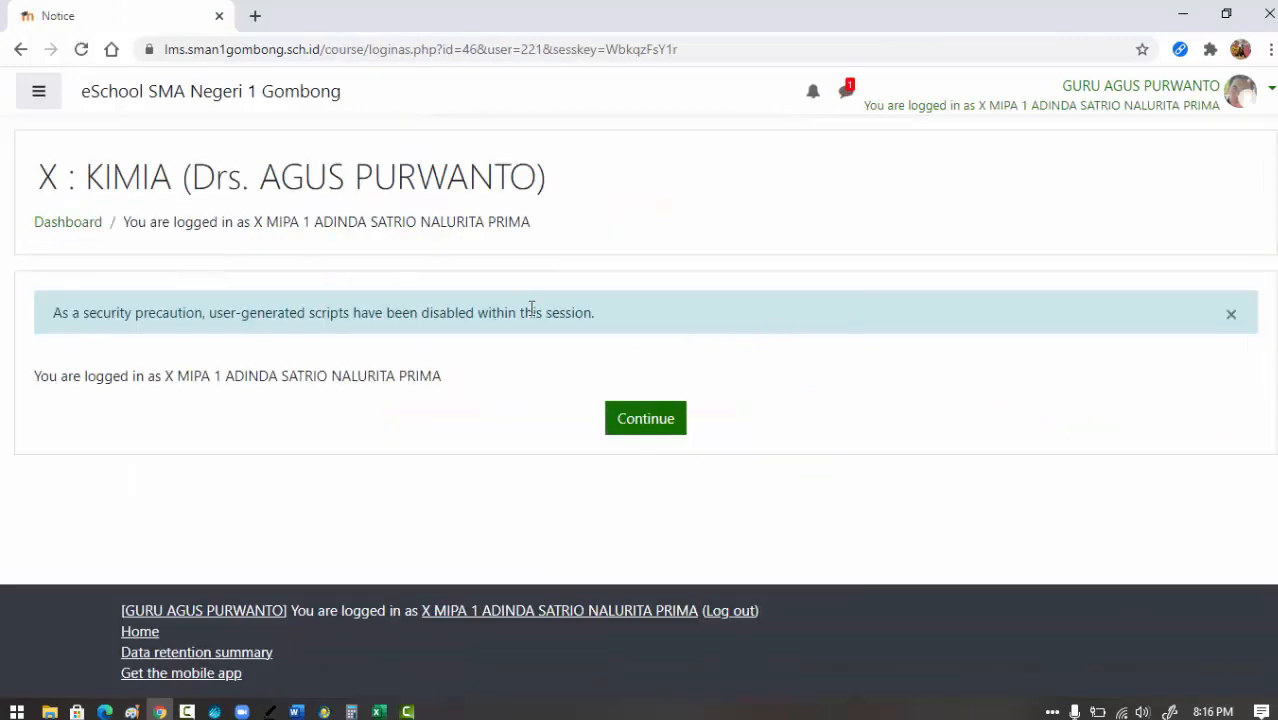
left_click(650, 420)
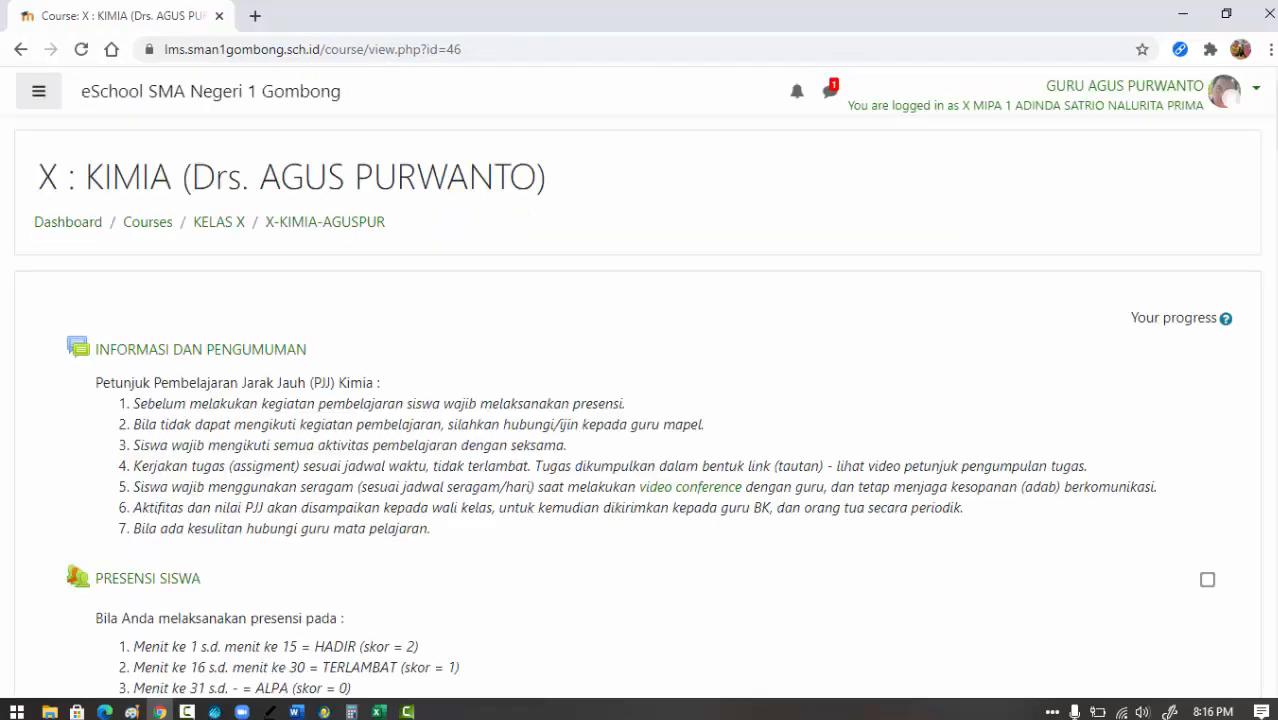
Check the student's view of the course to see whether SOAL PERCOBAAN is listed
scroll(640, 400, "down", 20)
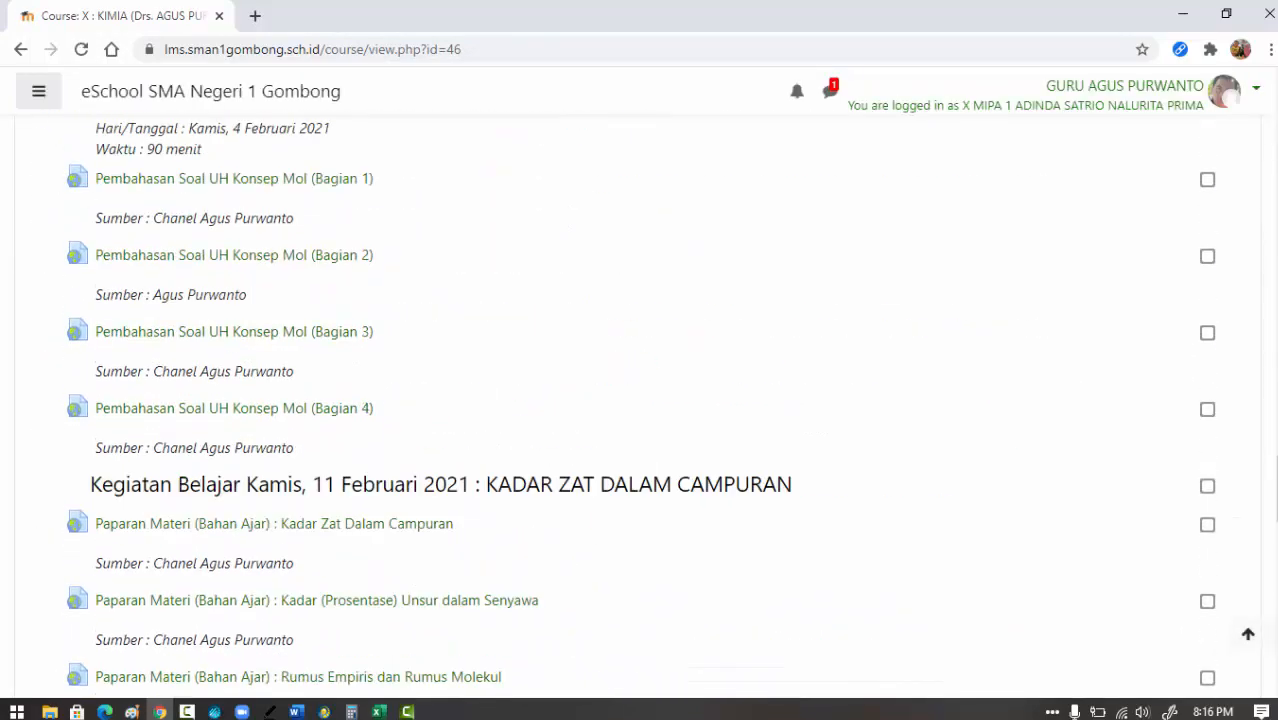
scroll(1271, 643, "down", 10)
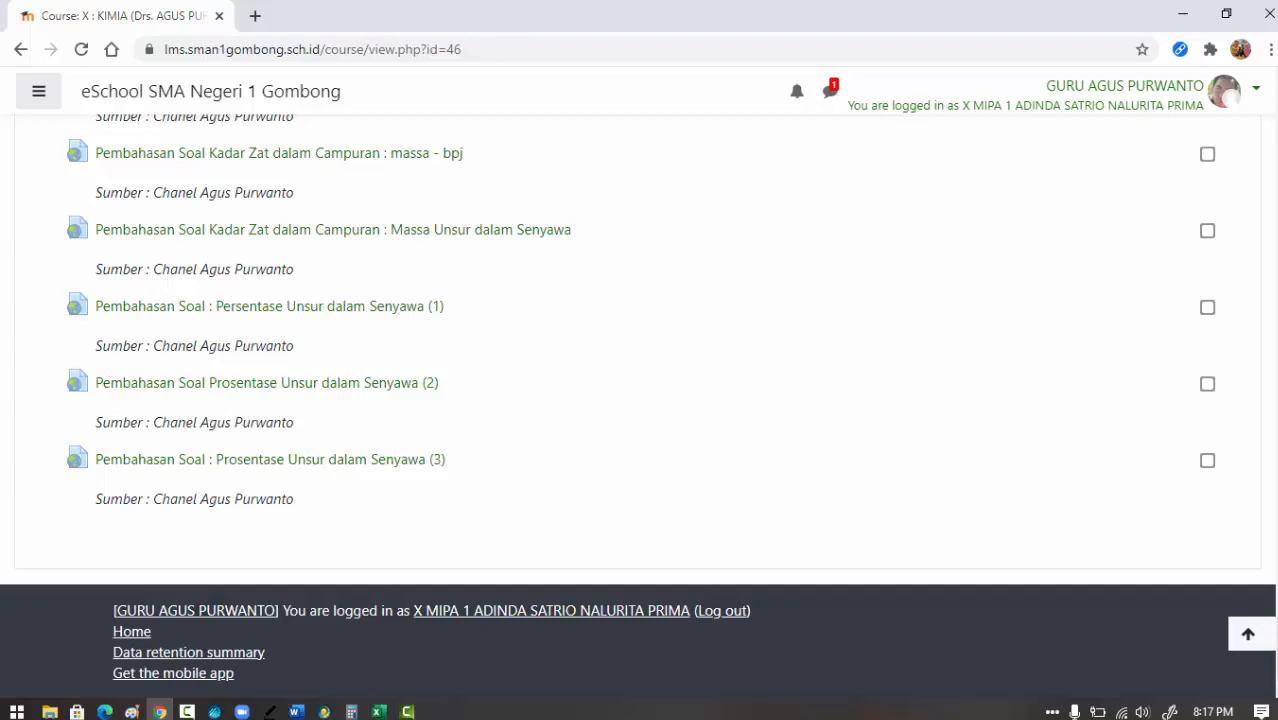
left_click_drag(1276, 650, 1276, 114)
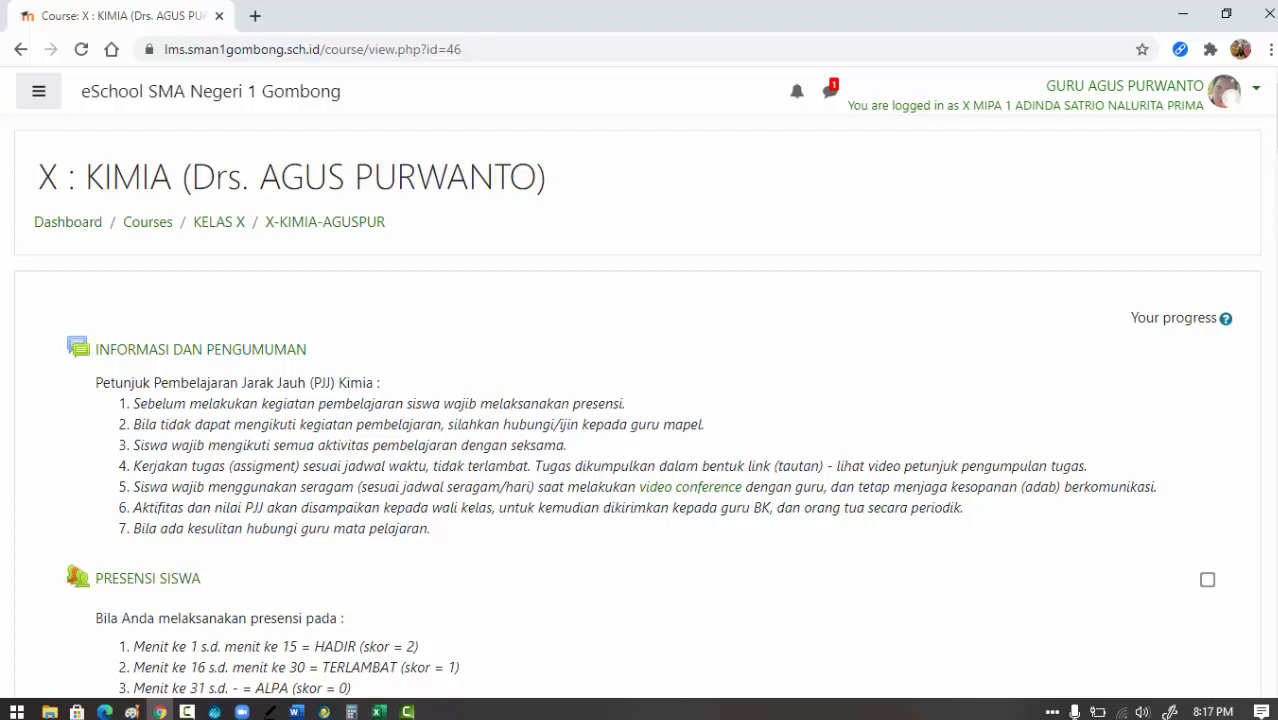
Log out of the student session and log back in to the teacher account with the saved credentials
left_click(1254, 92)
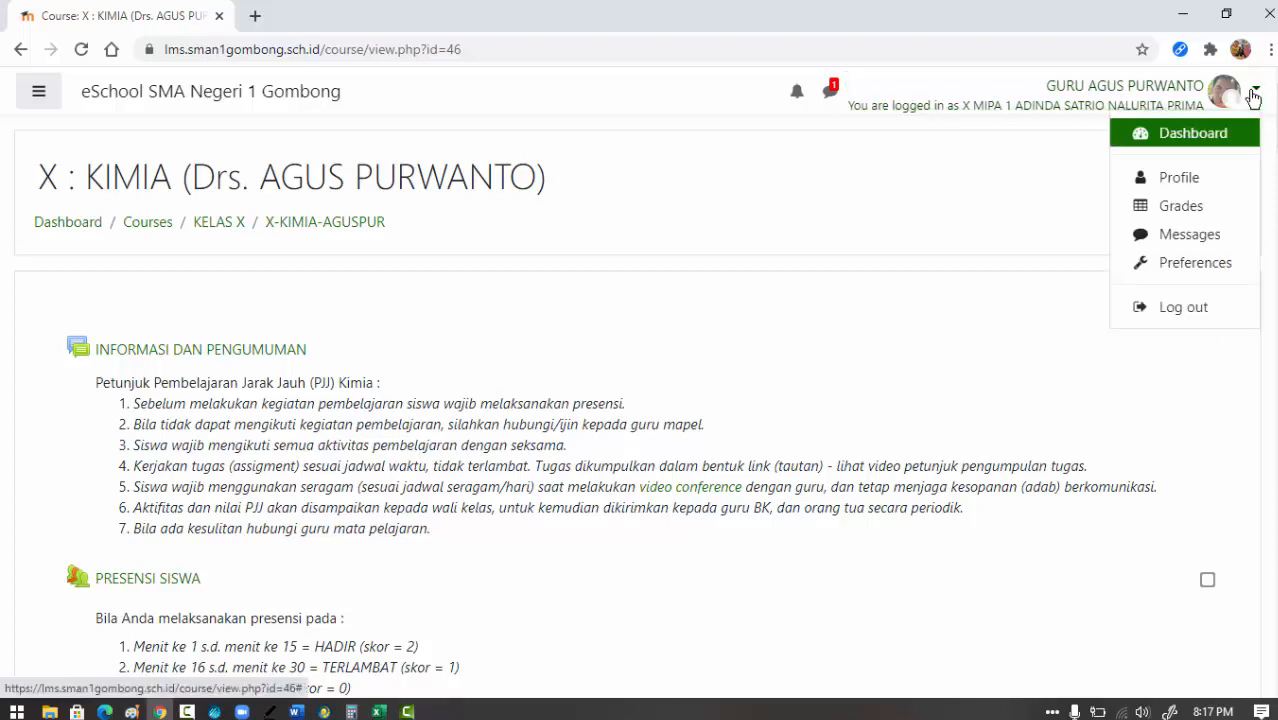
left_click(1206, 309)
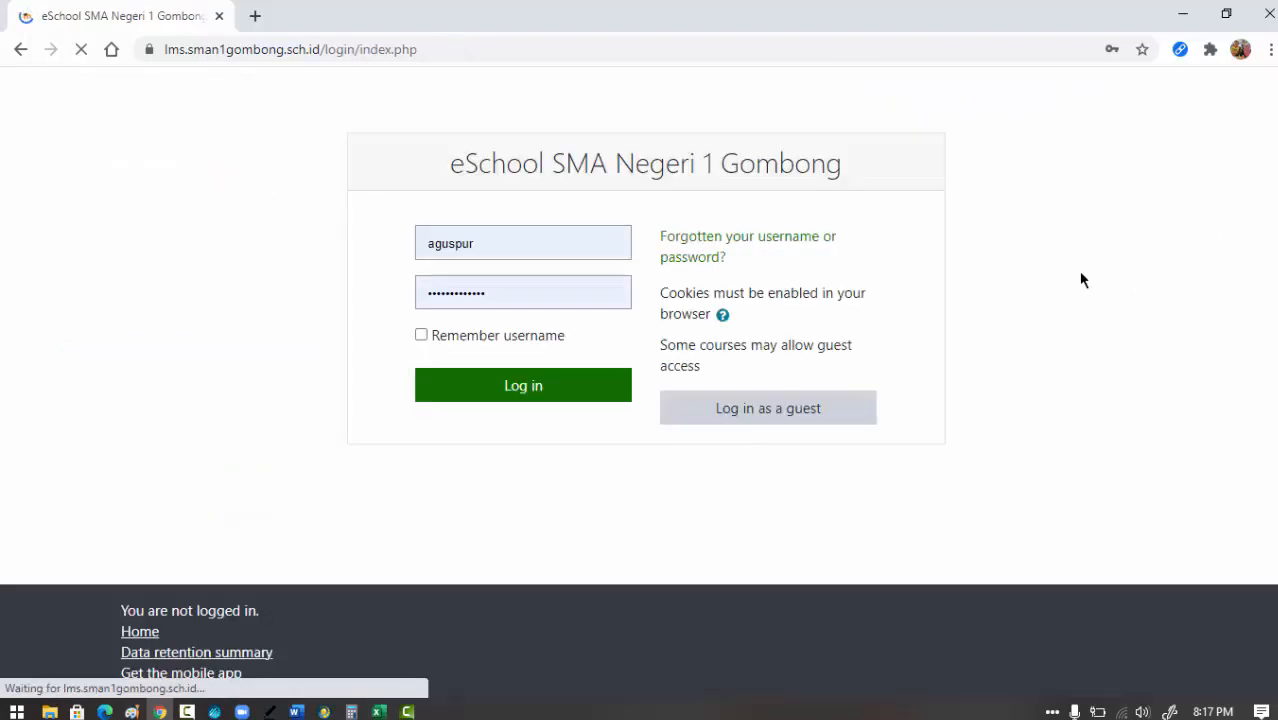
left_click(516, 389)
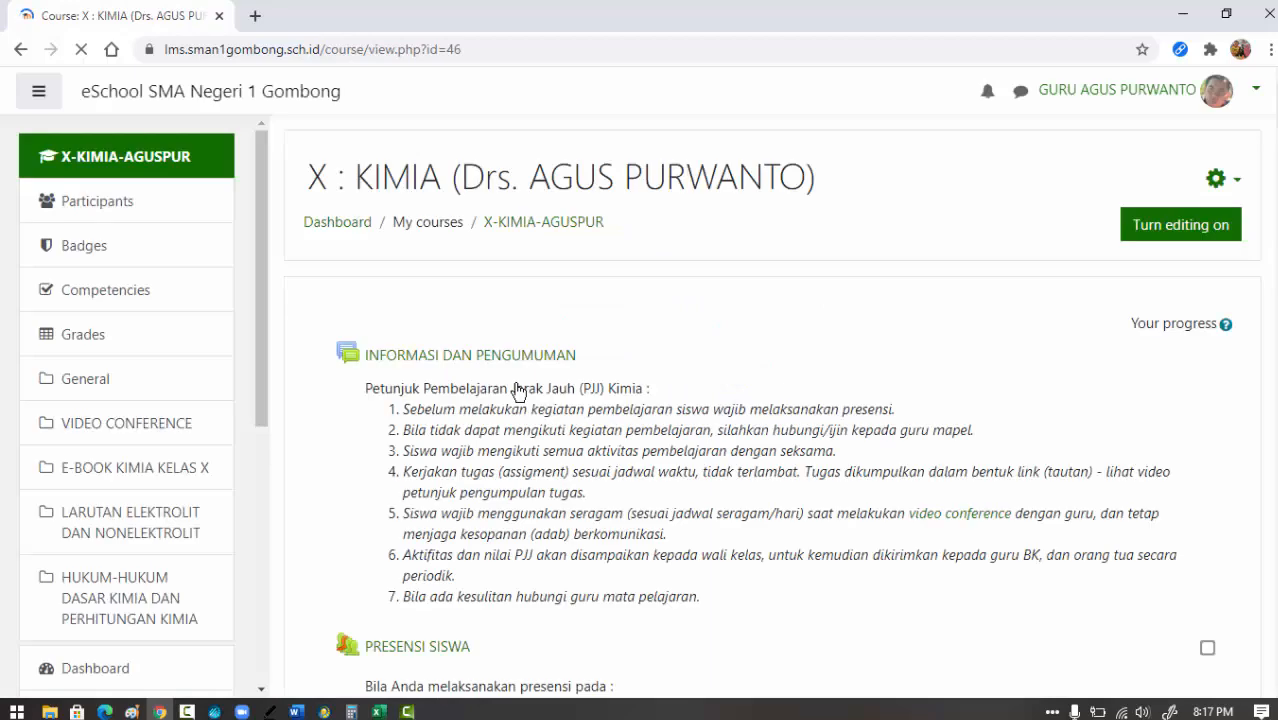
Turn course editing on and recheck the conditions listed under SOAL PERCOBAAN
left_click(1147, 226)
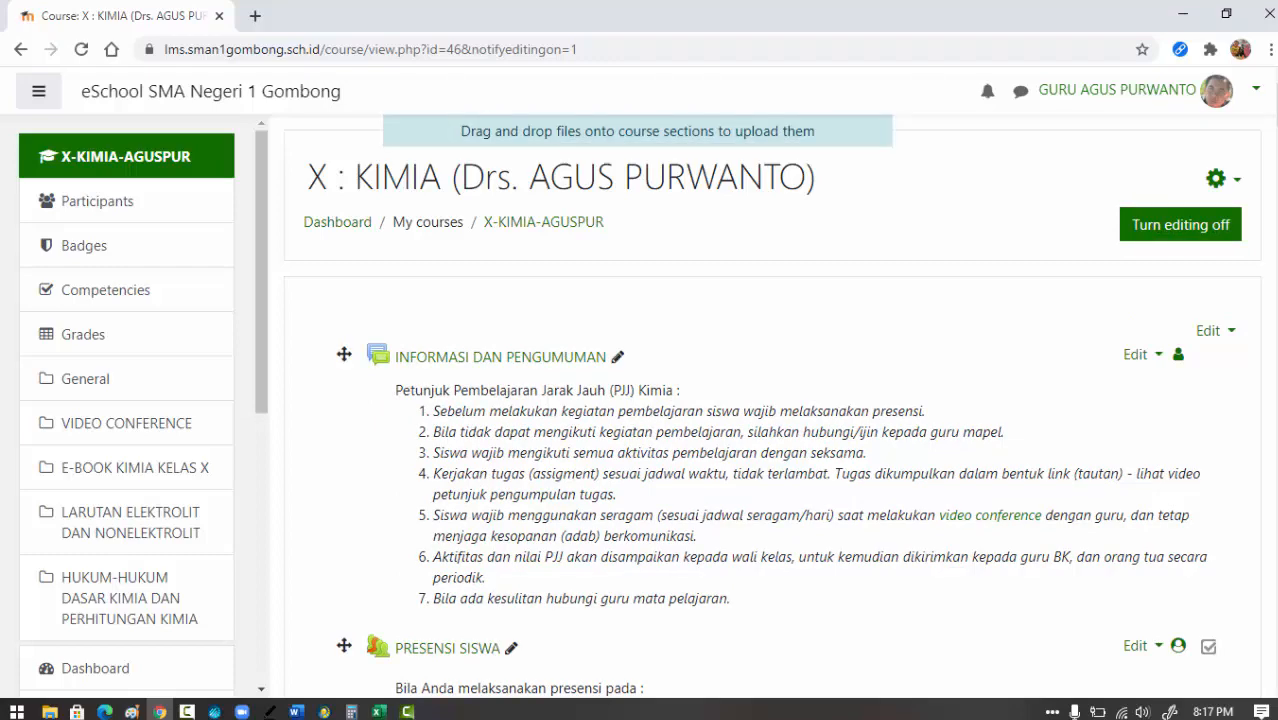
scroll(772, 418, "down", 15)
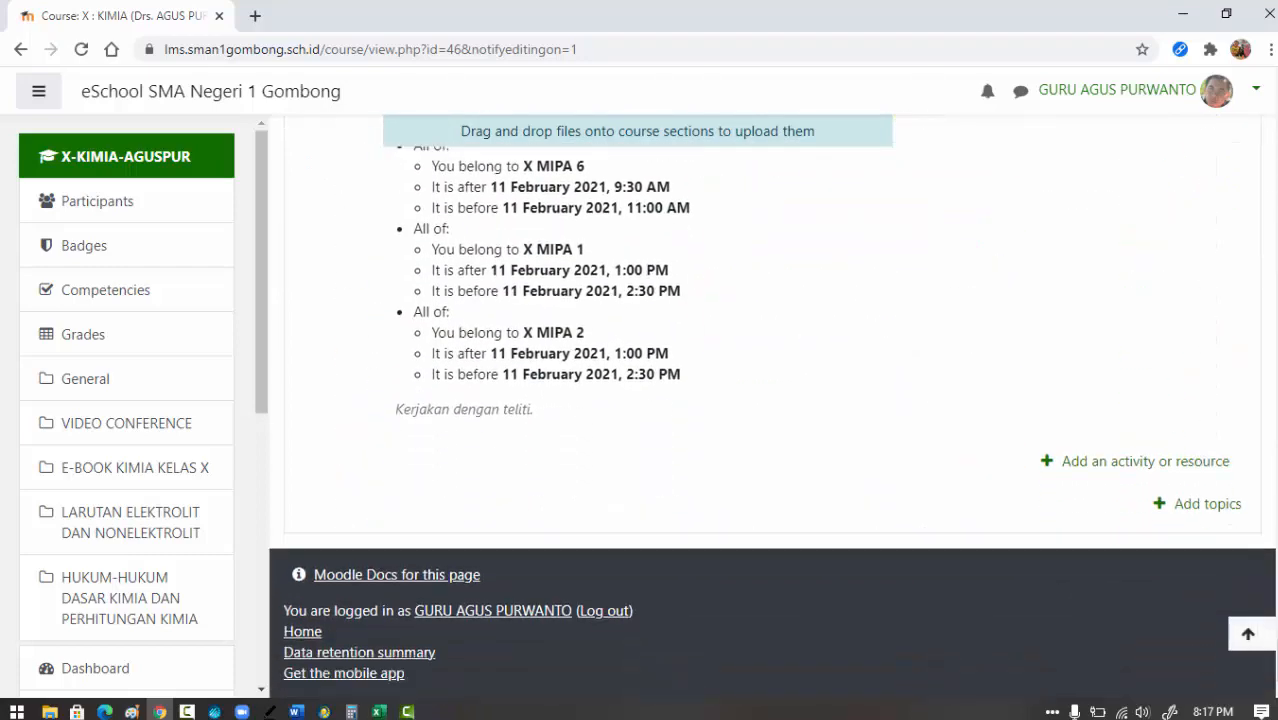
scroll(660, 462, "up", 4)
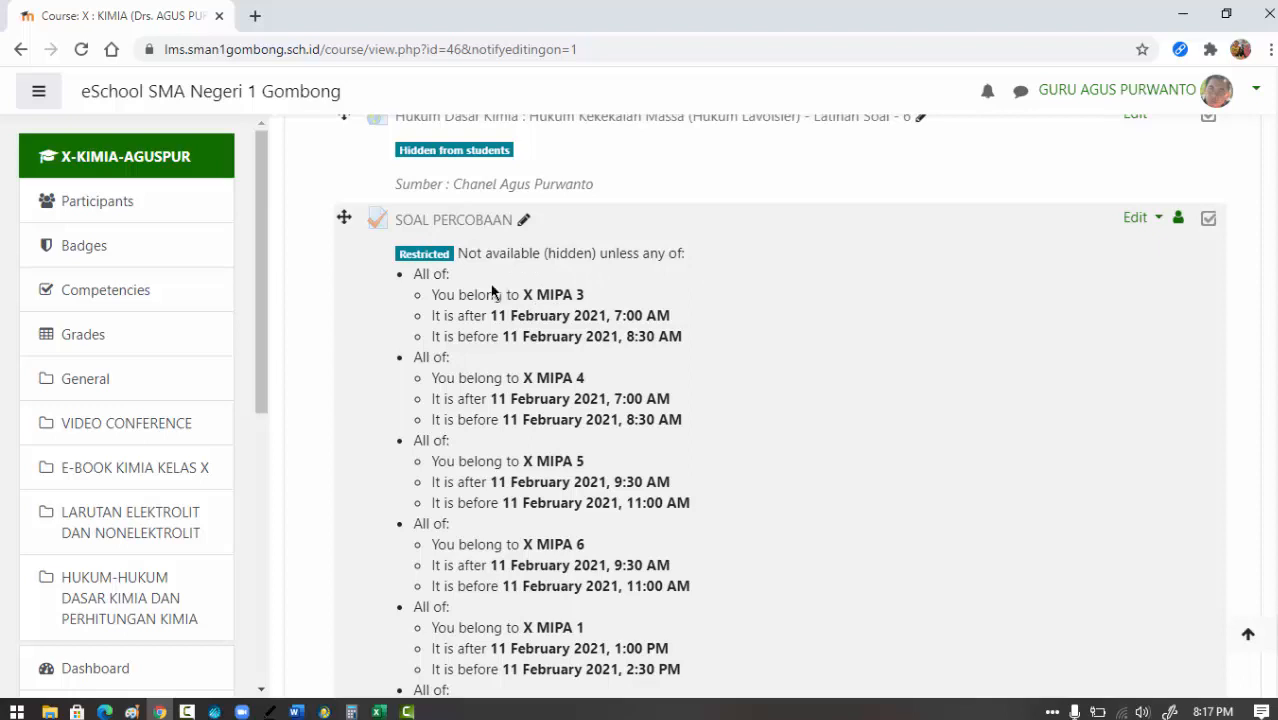
scroll(628, 305, "down", 4)
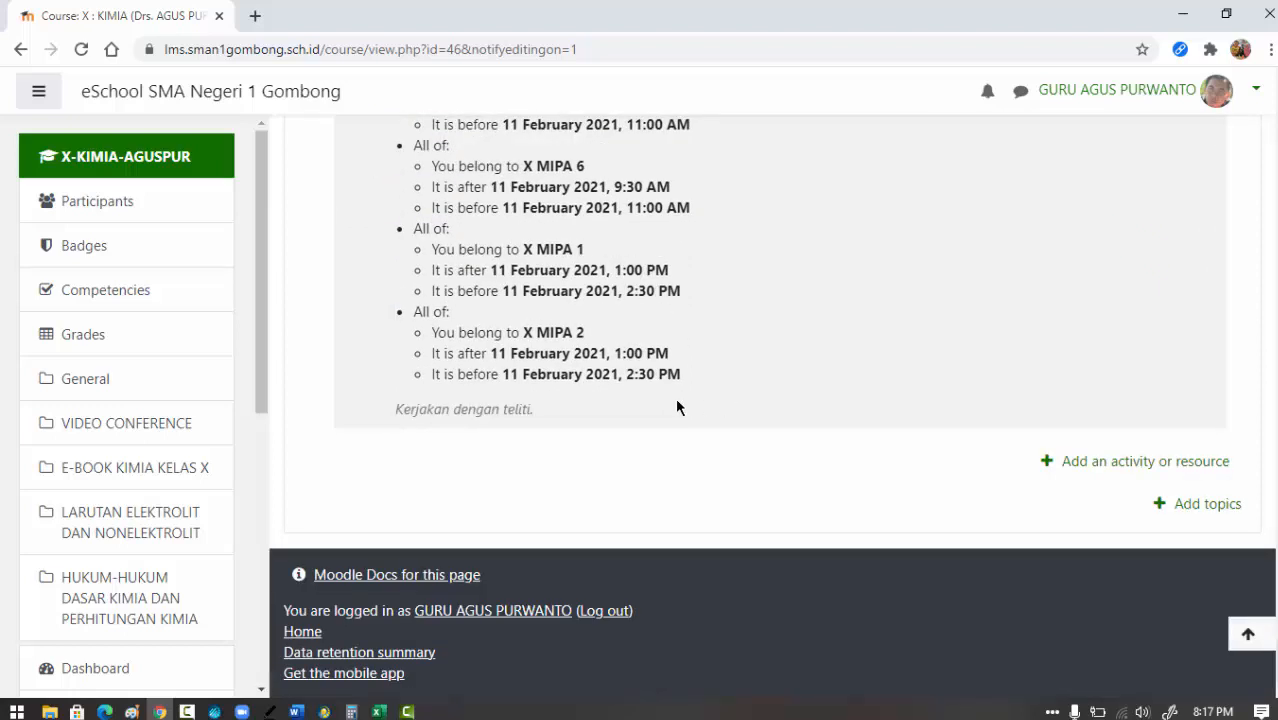
Add a Label resource to the HUKUM-HUKUM DASAR KIMIA DAN PERHITUNGAN KIMIA section
left_click(1078, 464)
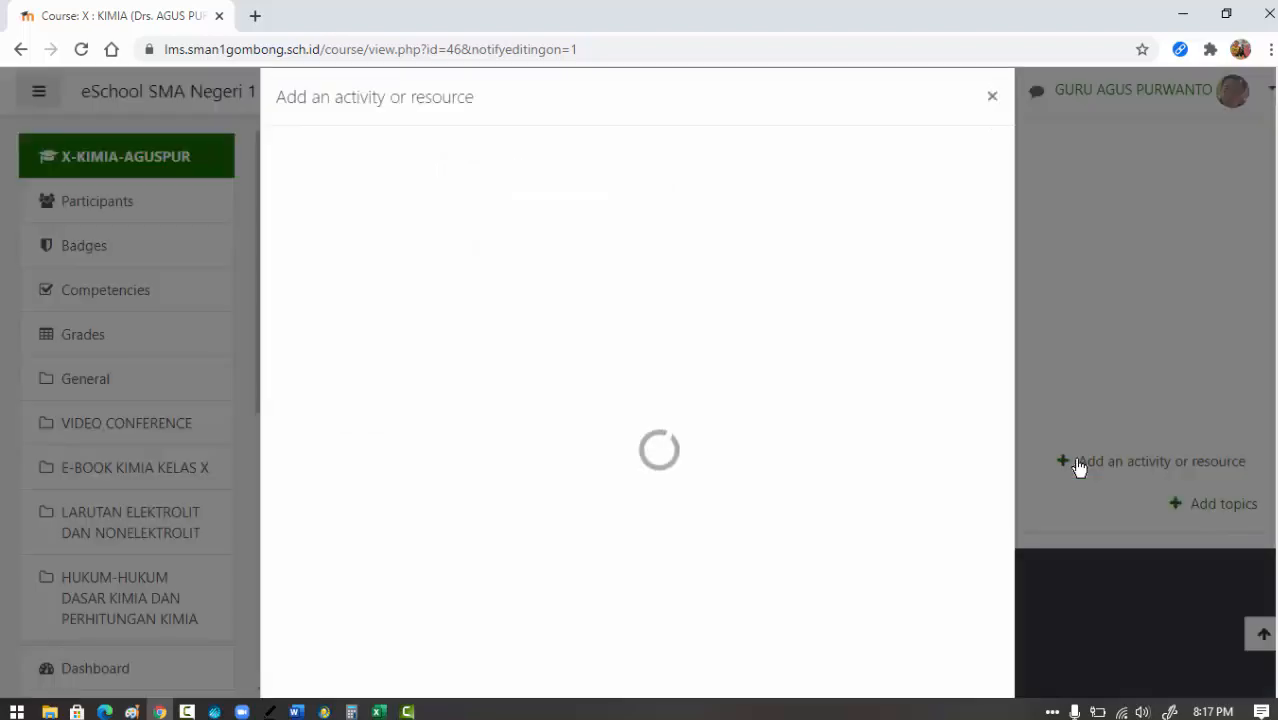
scroll(1088, 463, "down", 2)
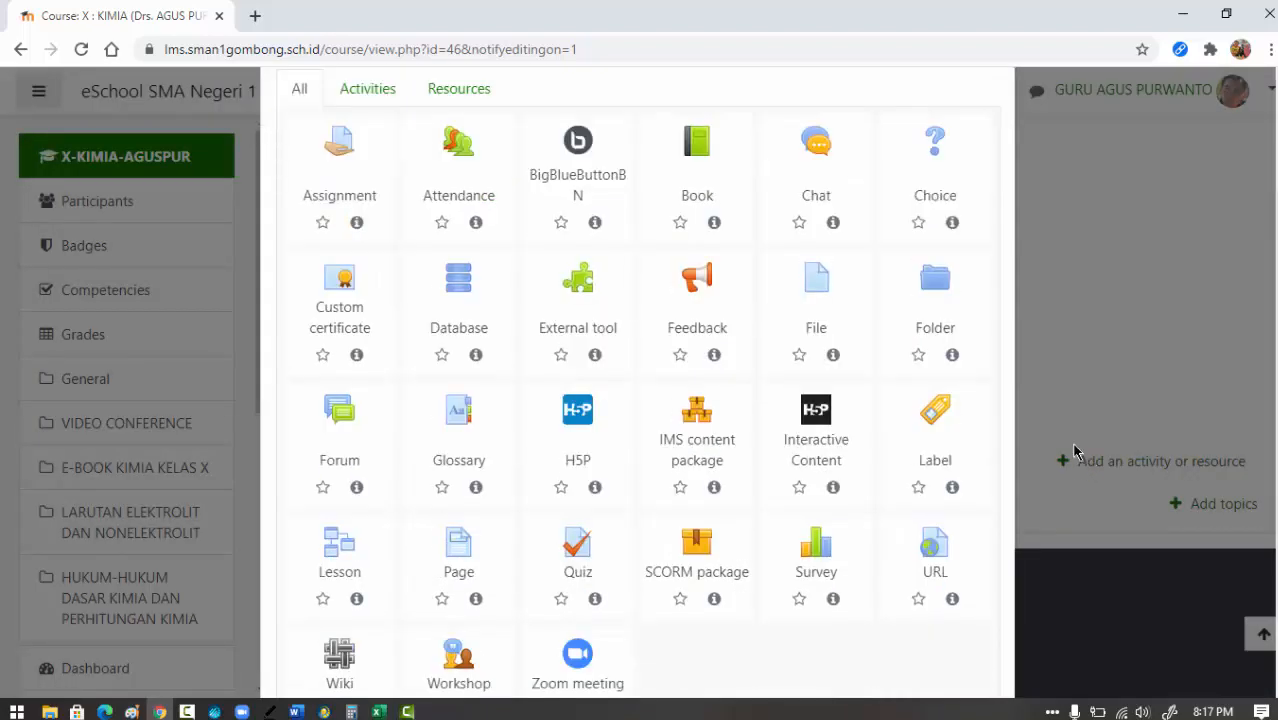
left_click(933, 412)
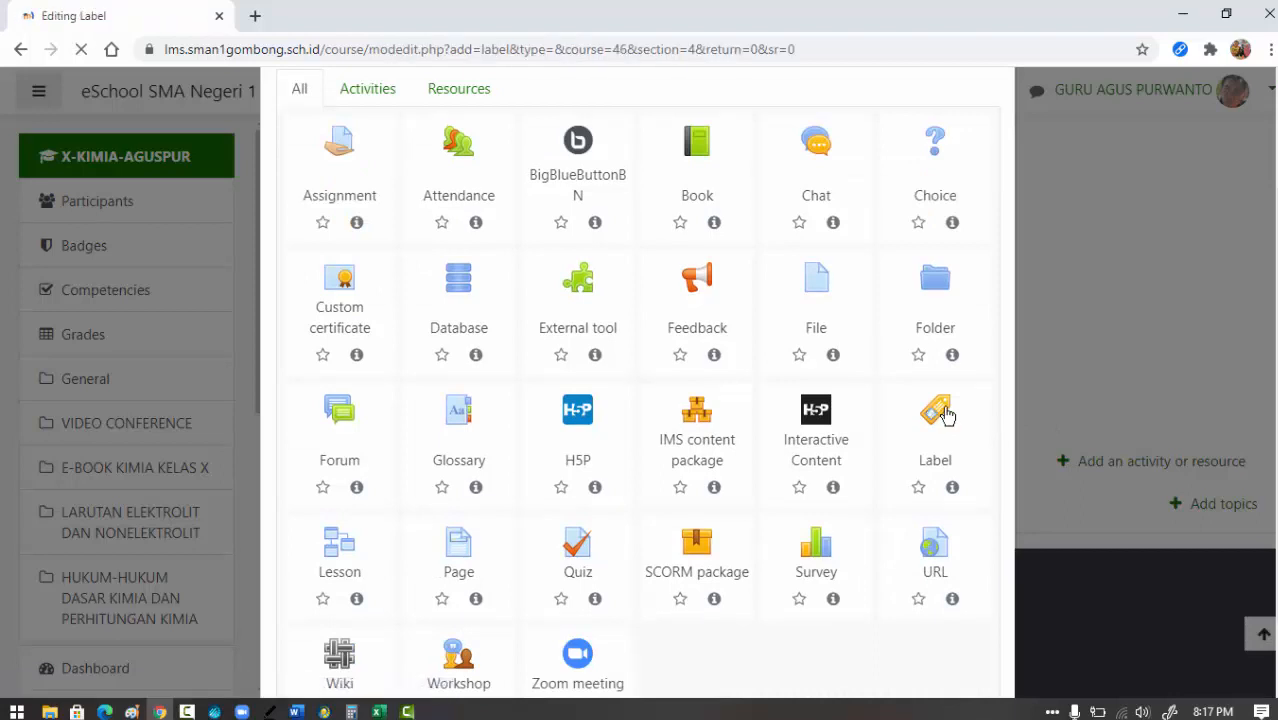
scroll(949, 416, "down", 1)
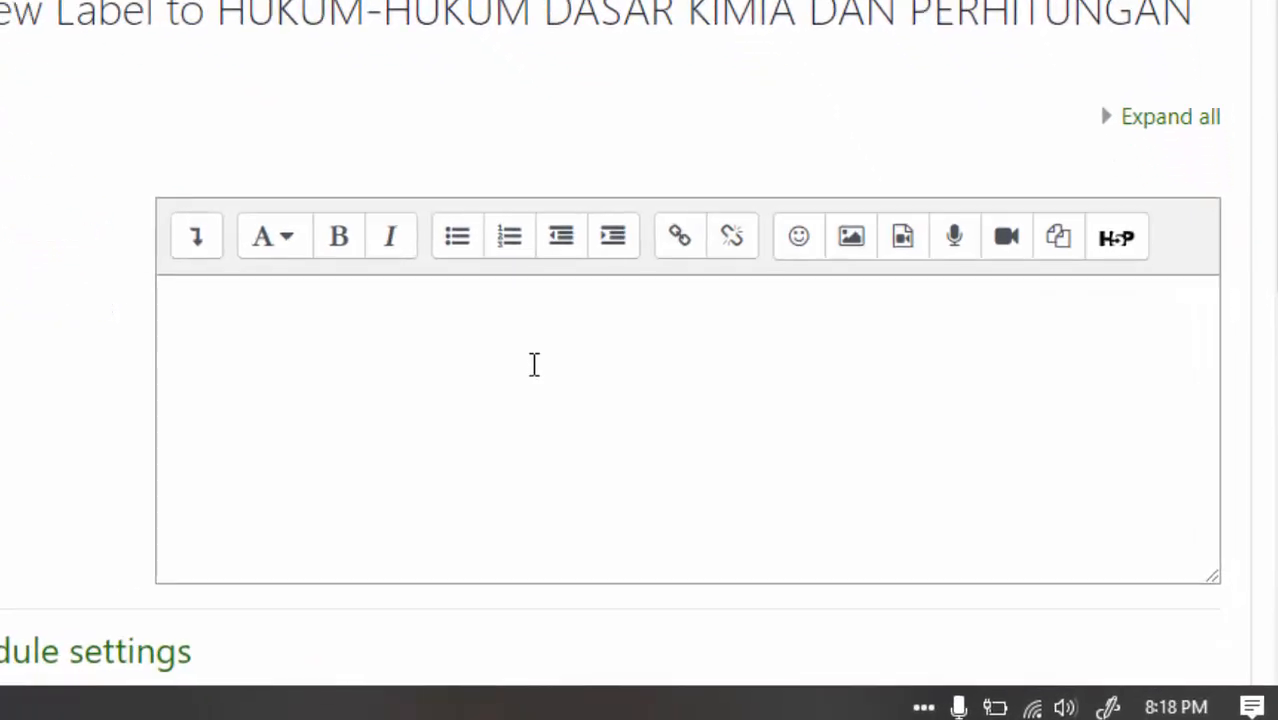
Enter "Soal Percobaan akan muncul Pk. 07.00 (X MIPA 1,2) ; Pk. 9.30 (X MIPA" as the label text
left_click(457, 313)
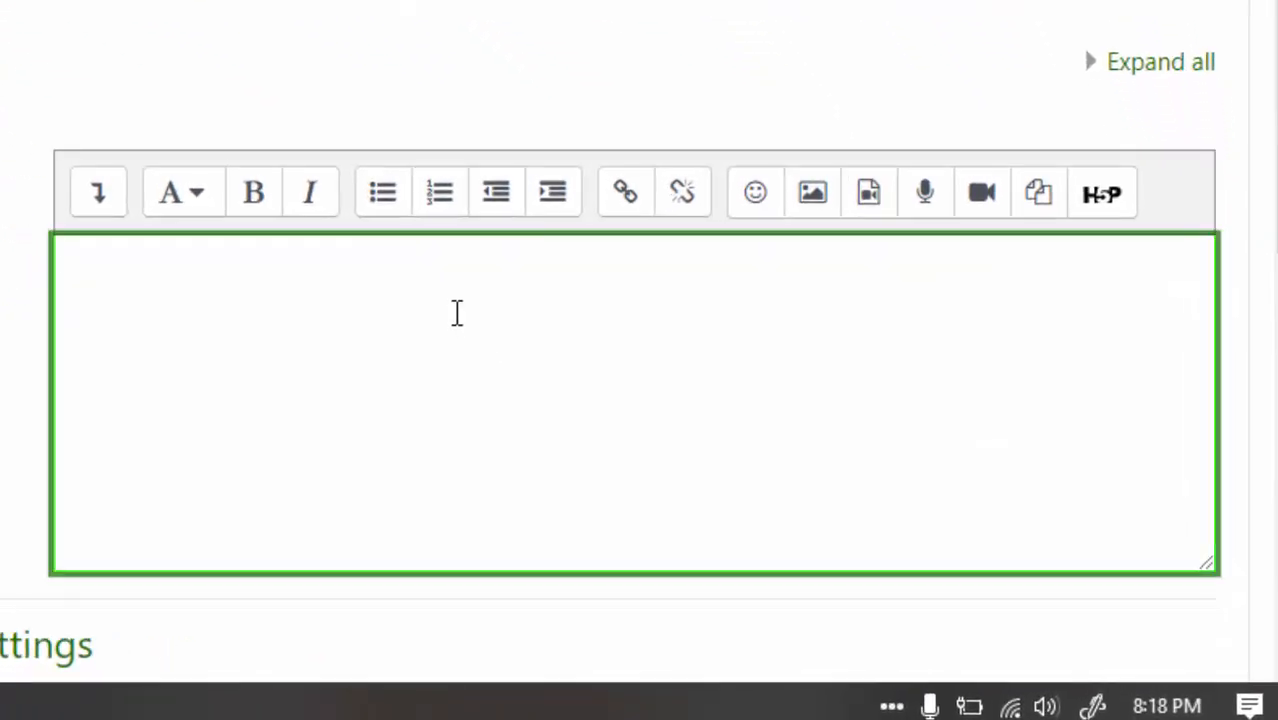
type("Soal")
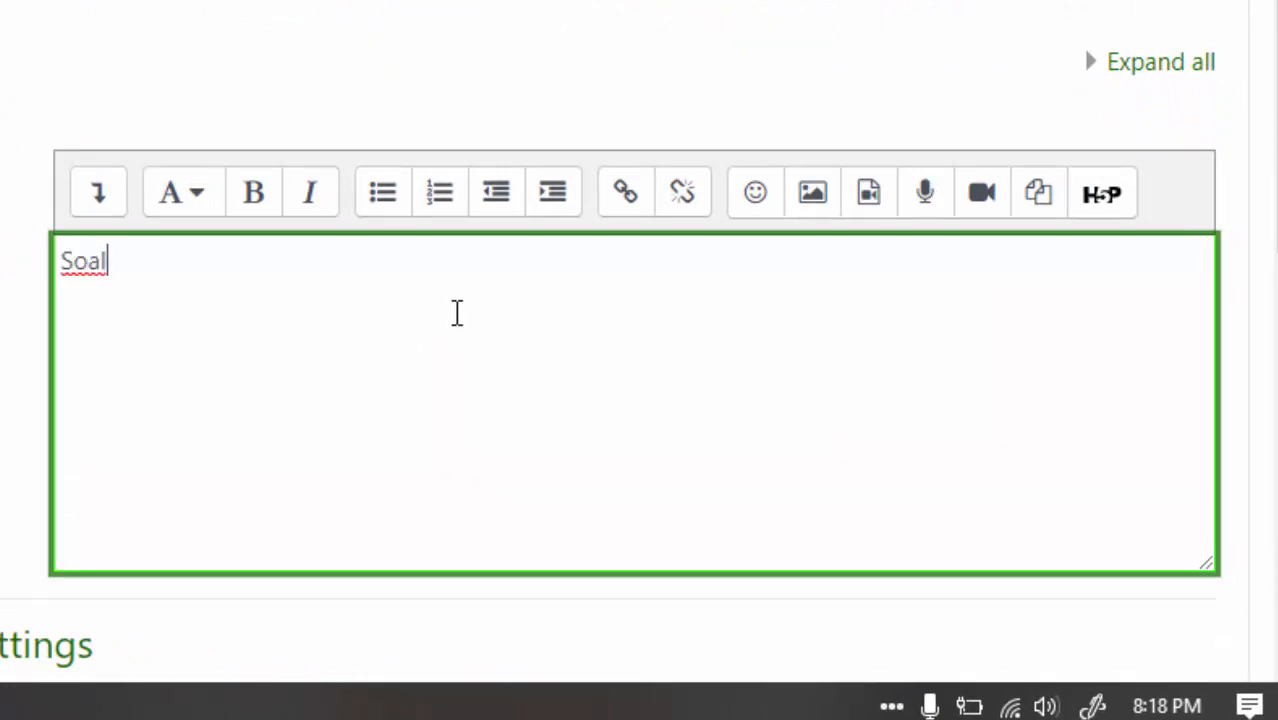
type(" Perco")
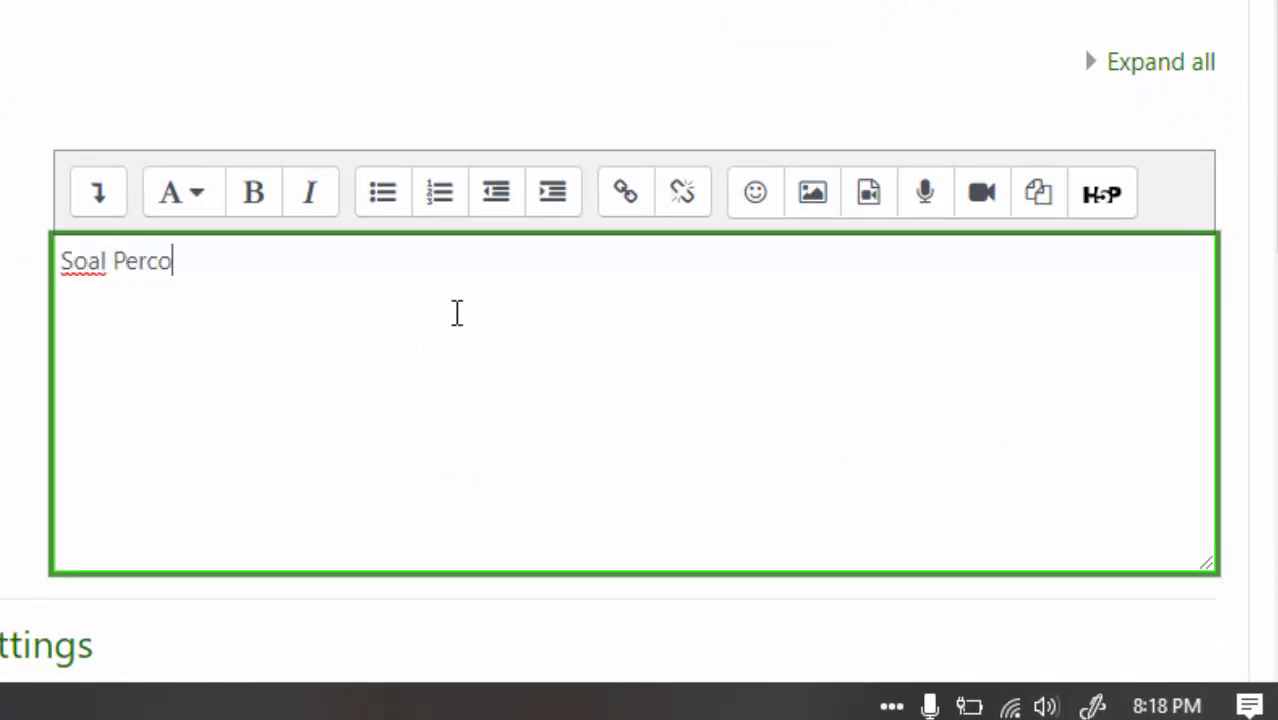
type("baan akan ")
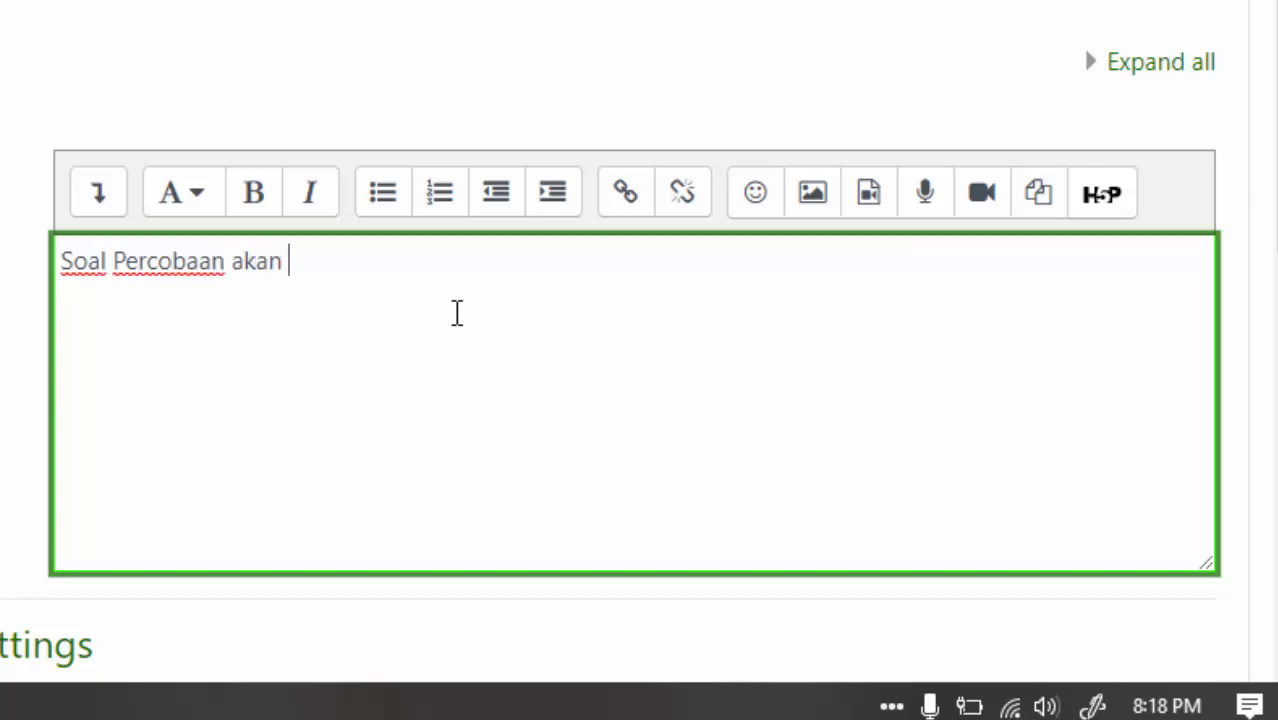
type("muncul")
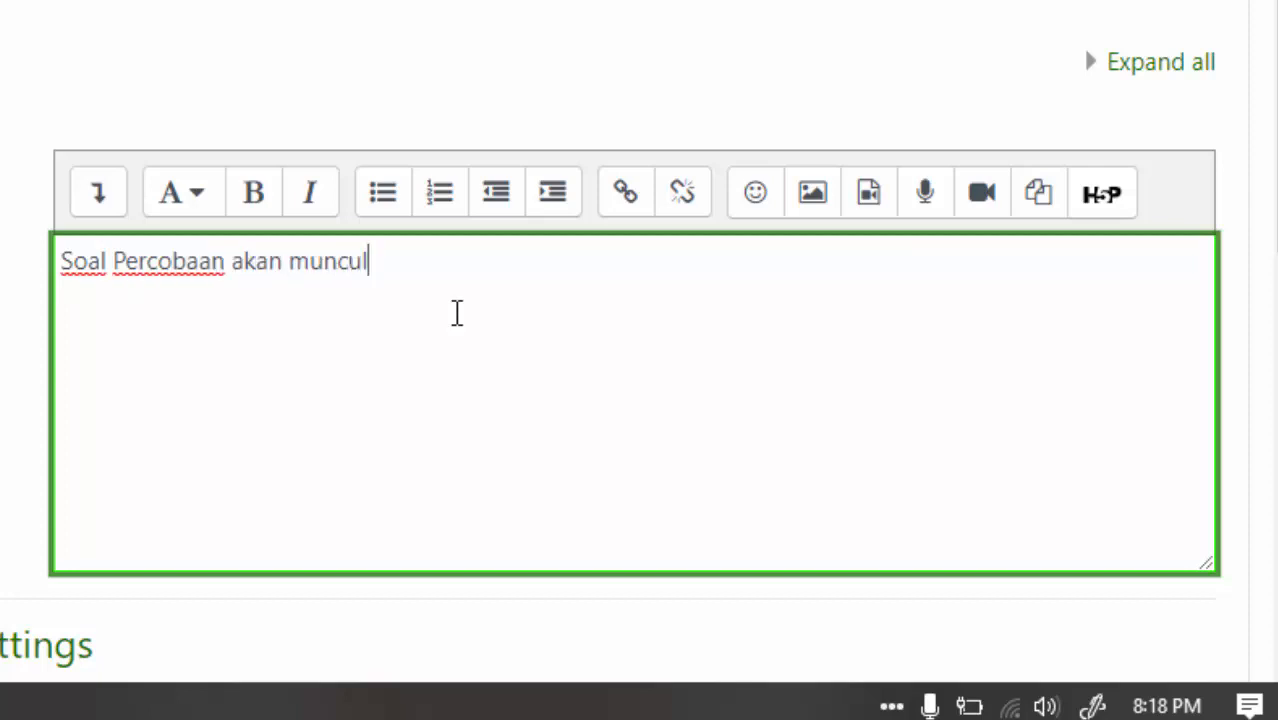
type(" P")
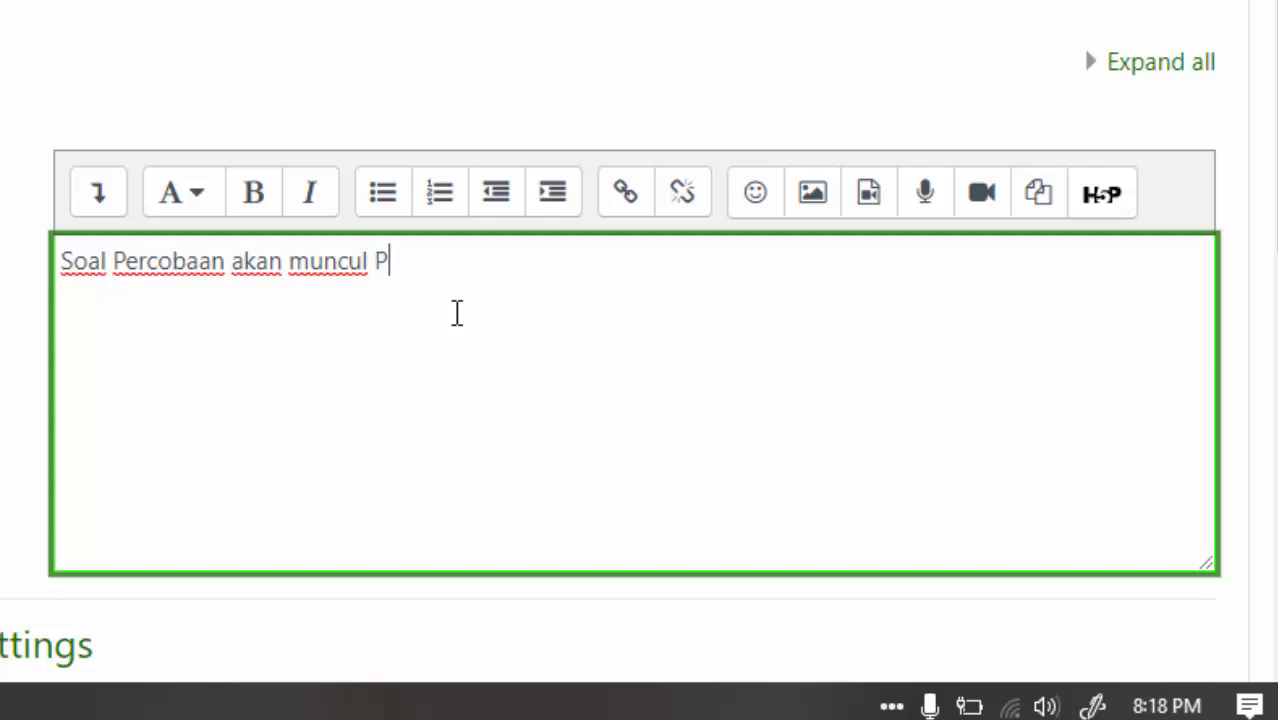
type("k.")
key("BackSpace")
type("07.")
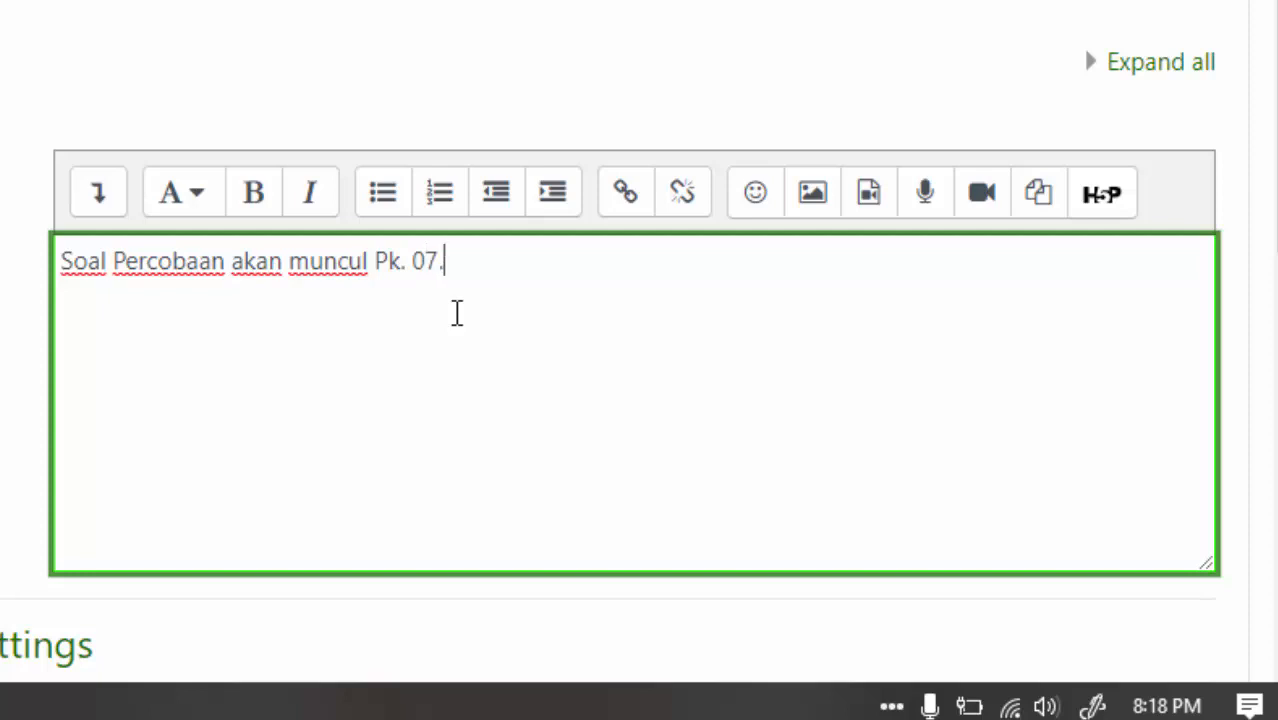
type("00 (")
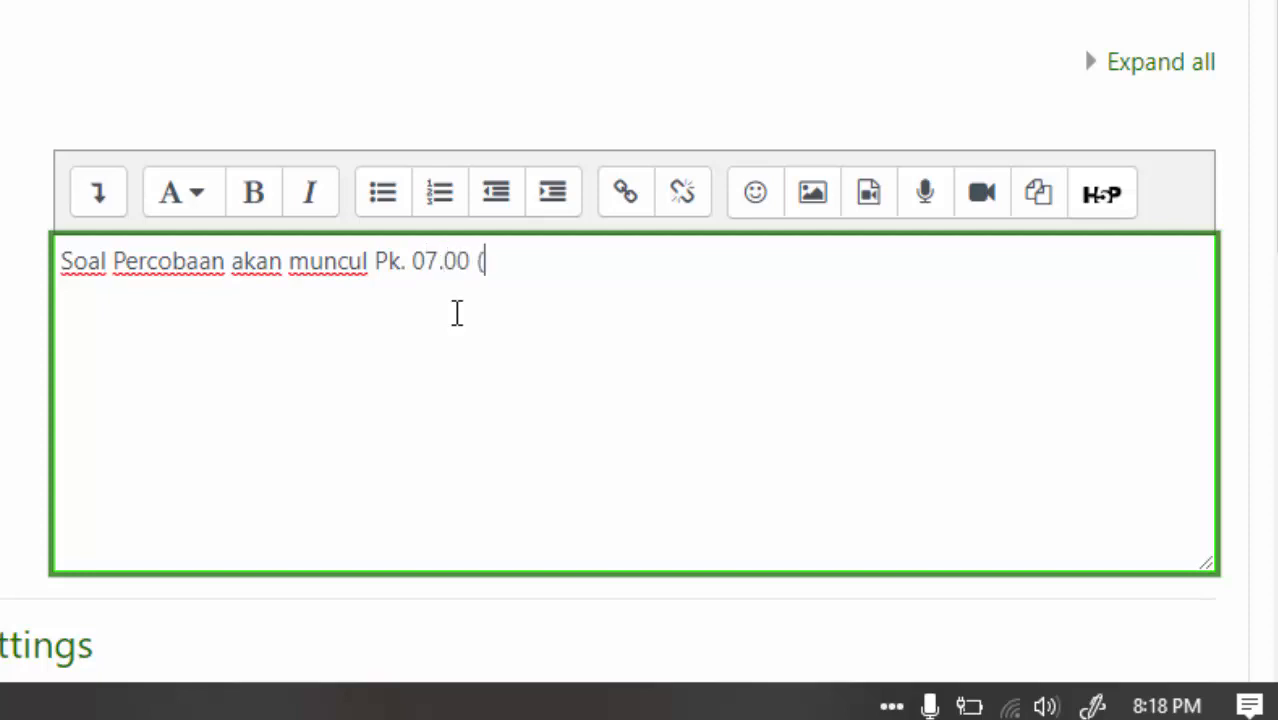
type("X MIP")
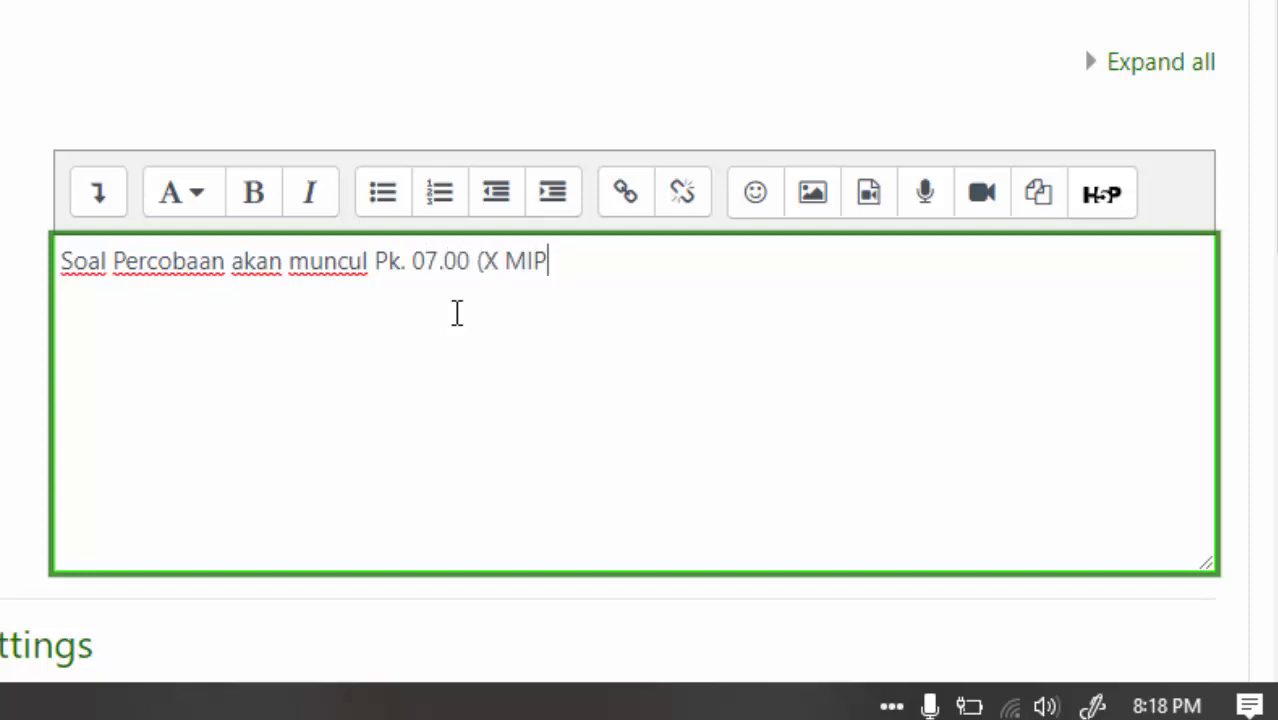
type("A 1,2) ; Pk")
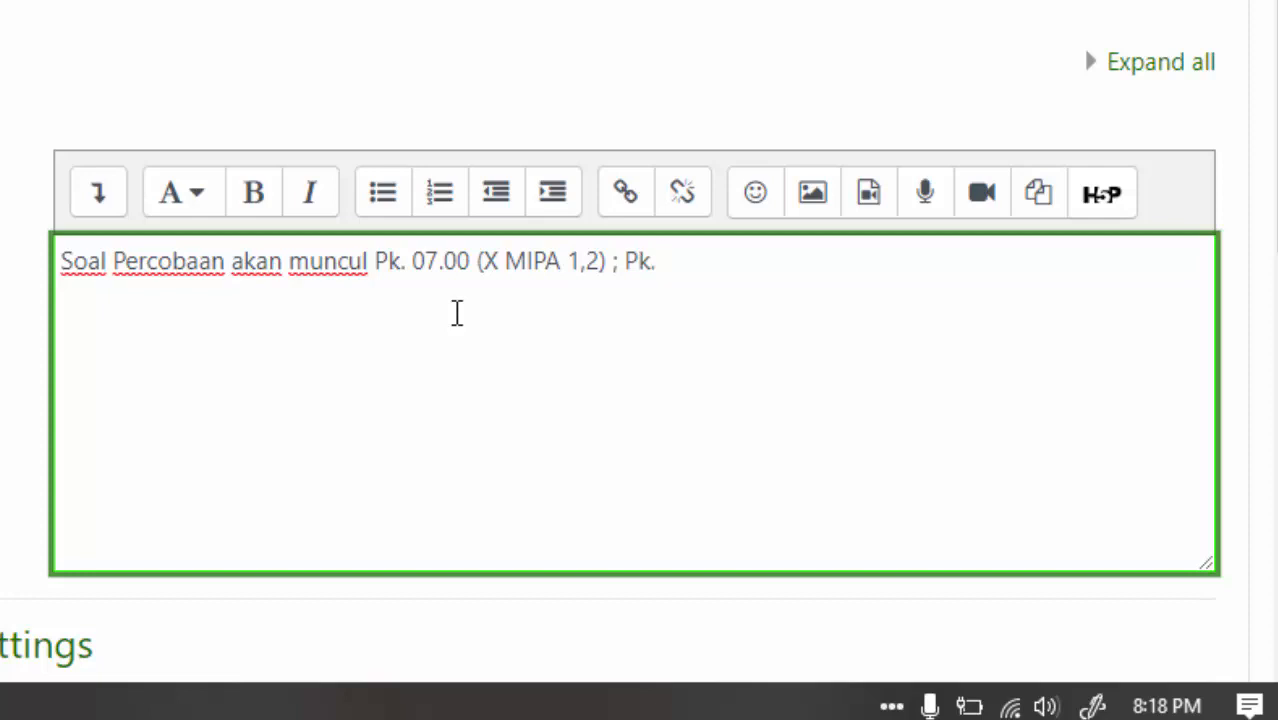
type(". 9.30 (X MIPA")
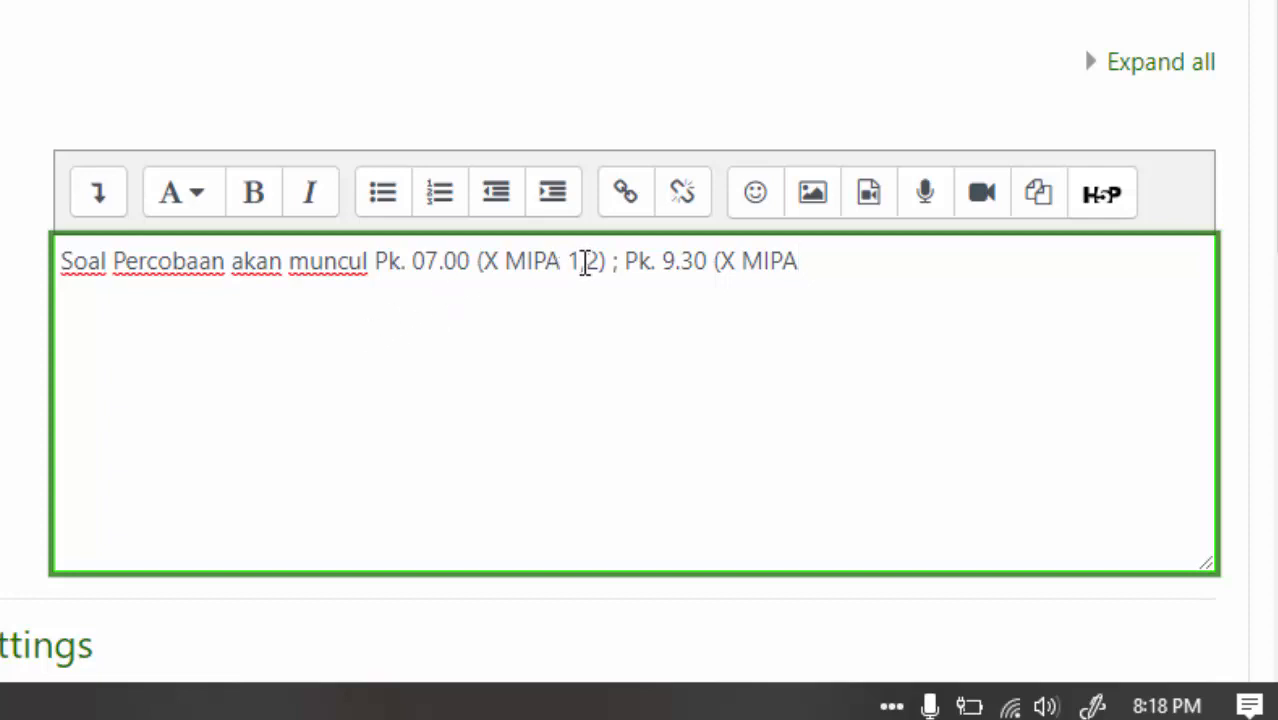
Change the classes listed for Pk. 07.00 in the label text to X MIPA 3,4
left_click(585, 262)
key("BackSpace")
key("BackSpace")
type("3,")
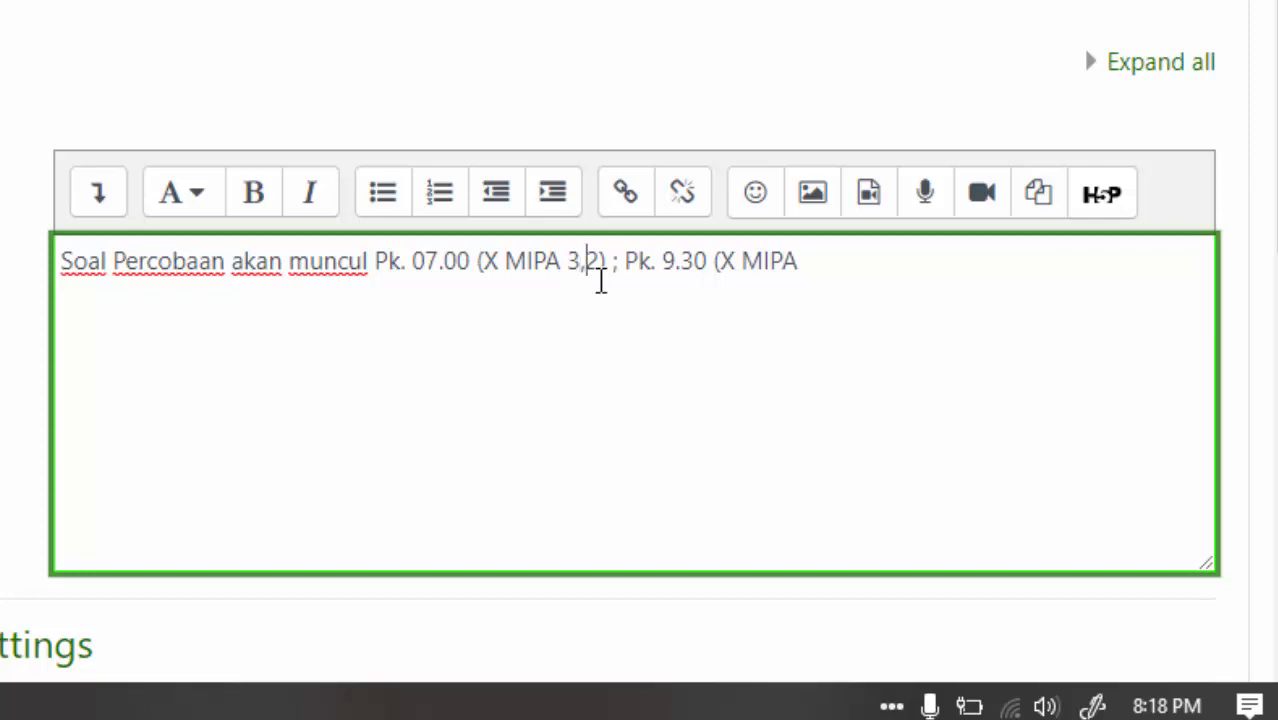
key("Right")
key("BackSpace")
type("4")
Complete the label text with "5,6) ; Pk. 13.00 (X MIPA 1,2)" after the Pk. 9.30 entry's "X MIPA"
left_click(811, 260)
type("5,")
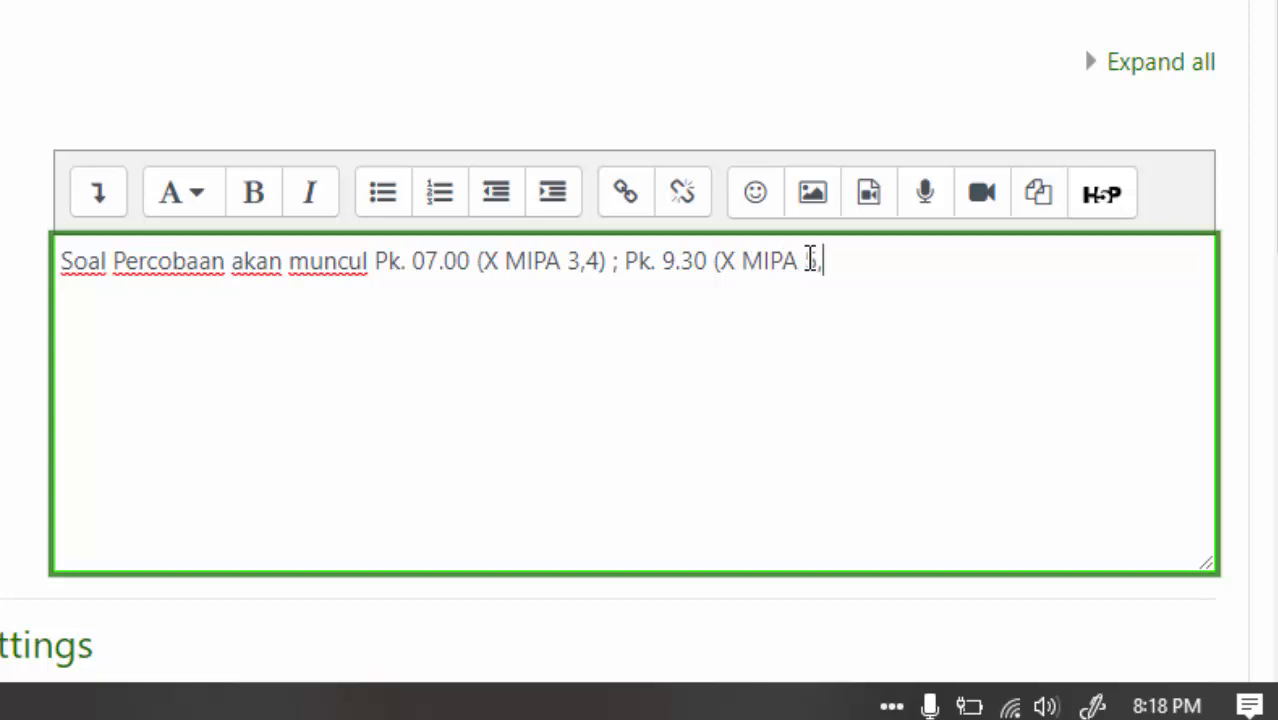
type("6)")
type(" ; Pk")
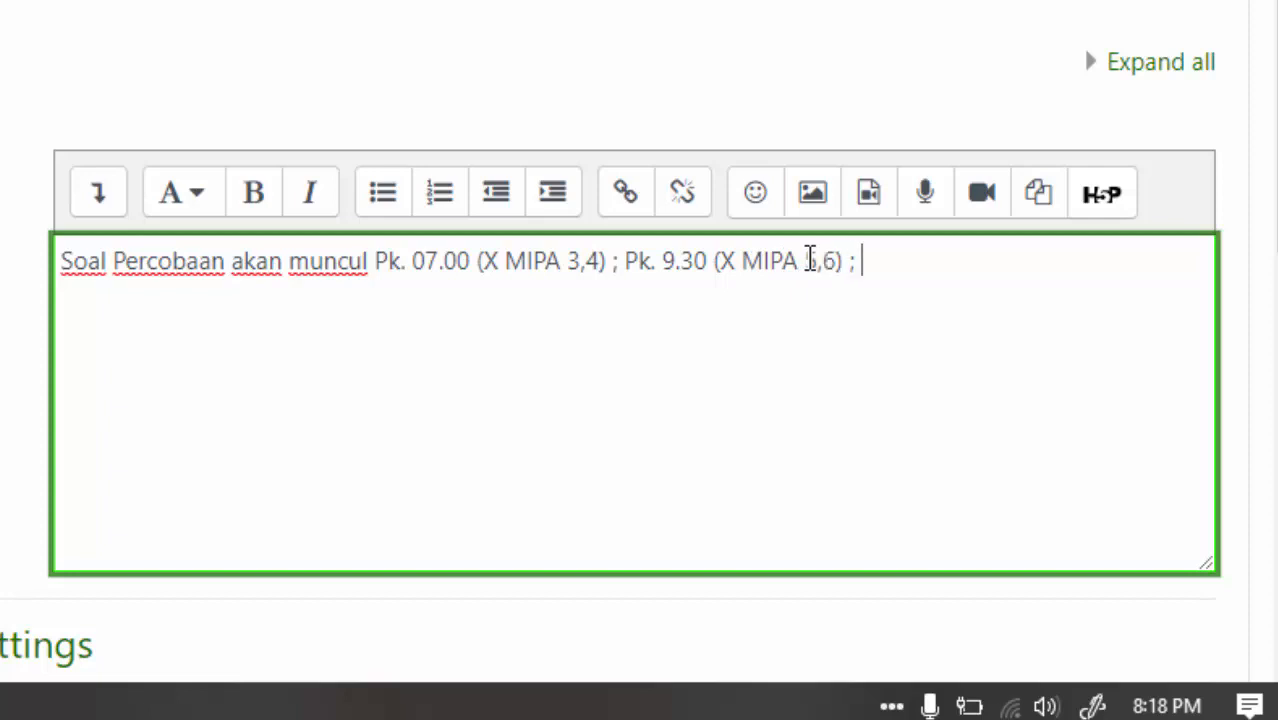
type(". 13.00 (")
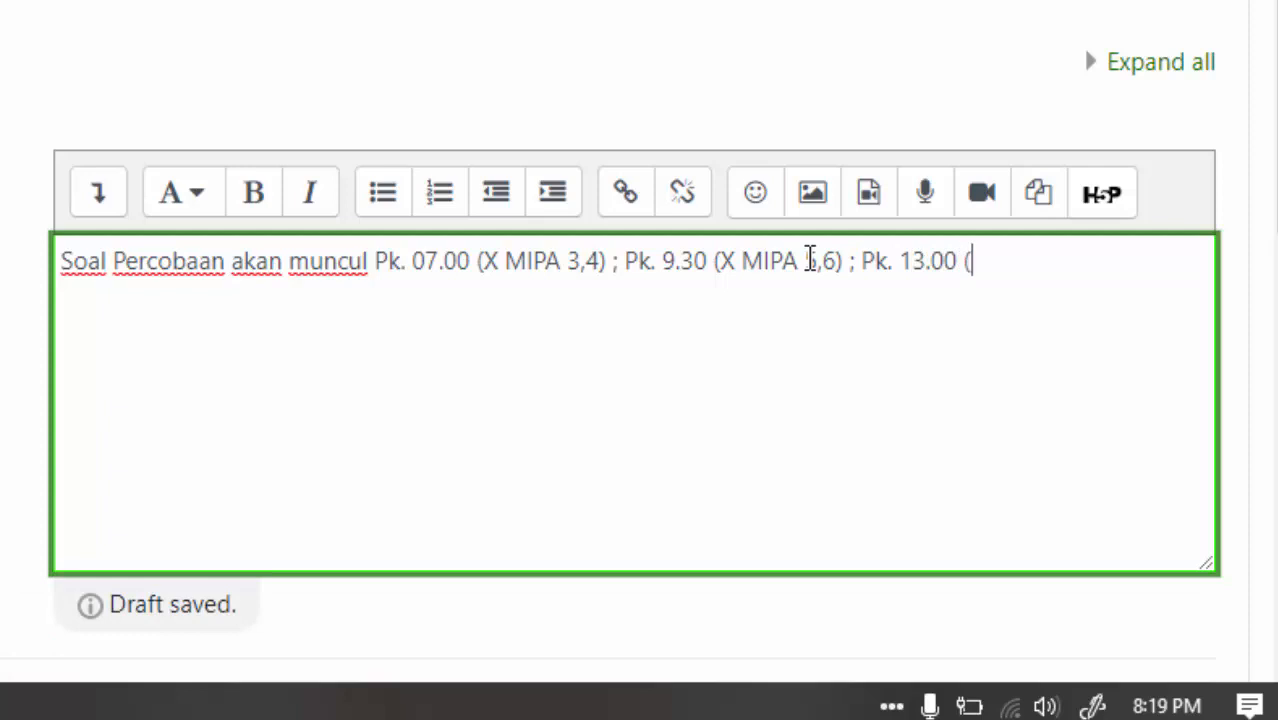
type("X MIPA ")
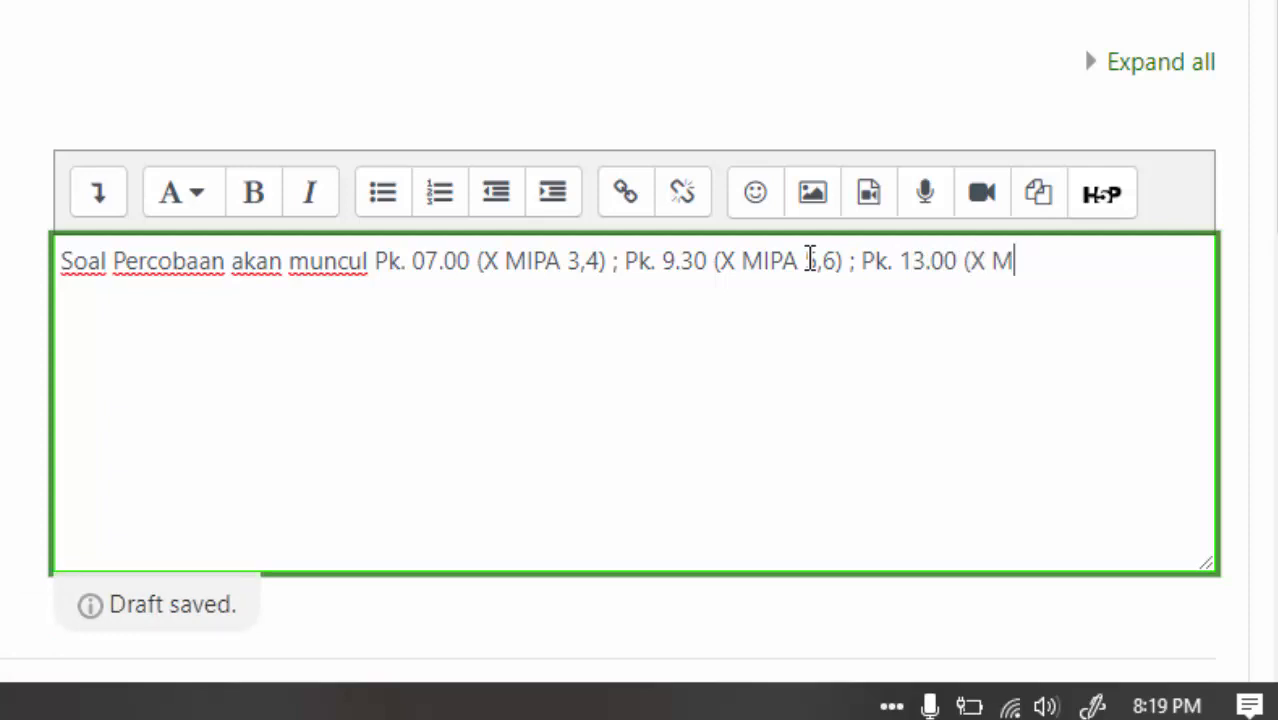
type("1,2)")
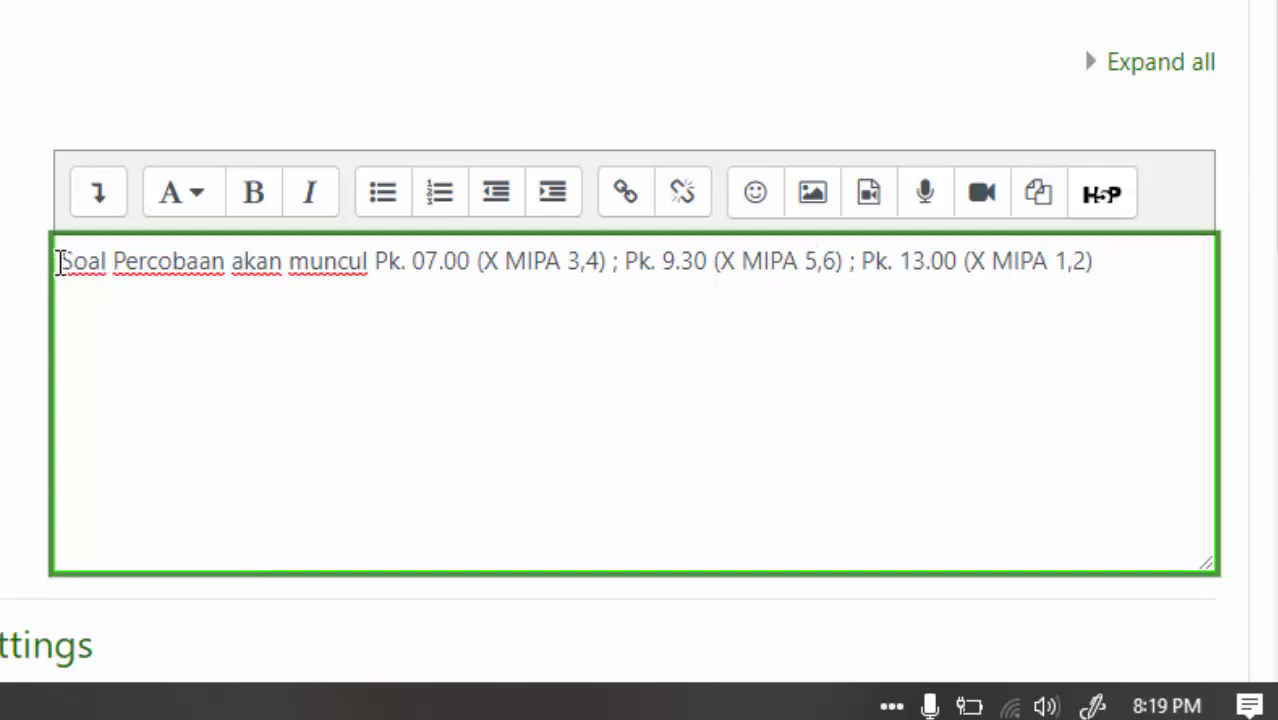
Make the whole label text bold and insert the word "mulai" before "Pk. 07.00"
left_click_drag(58, 261, 1138, 265)
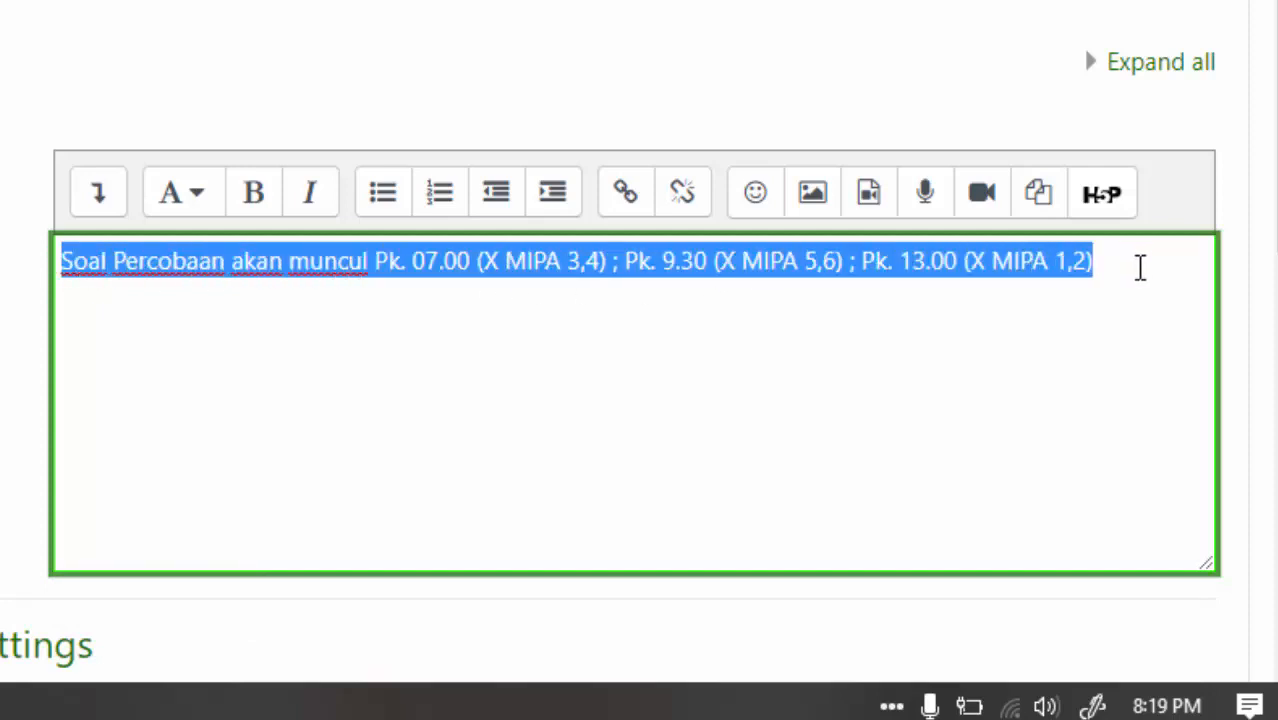
left_click(254, 200)
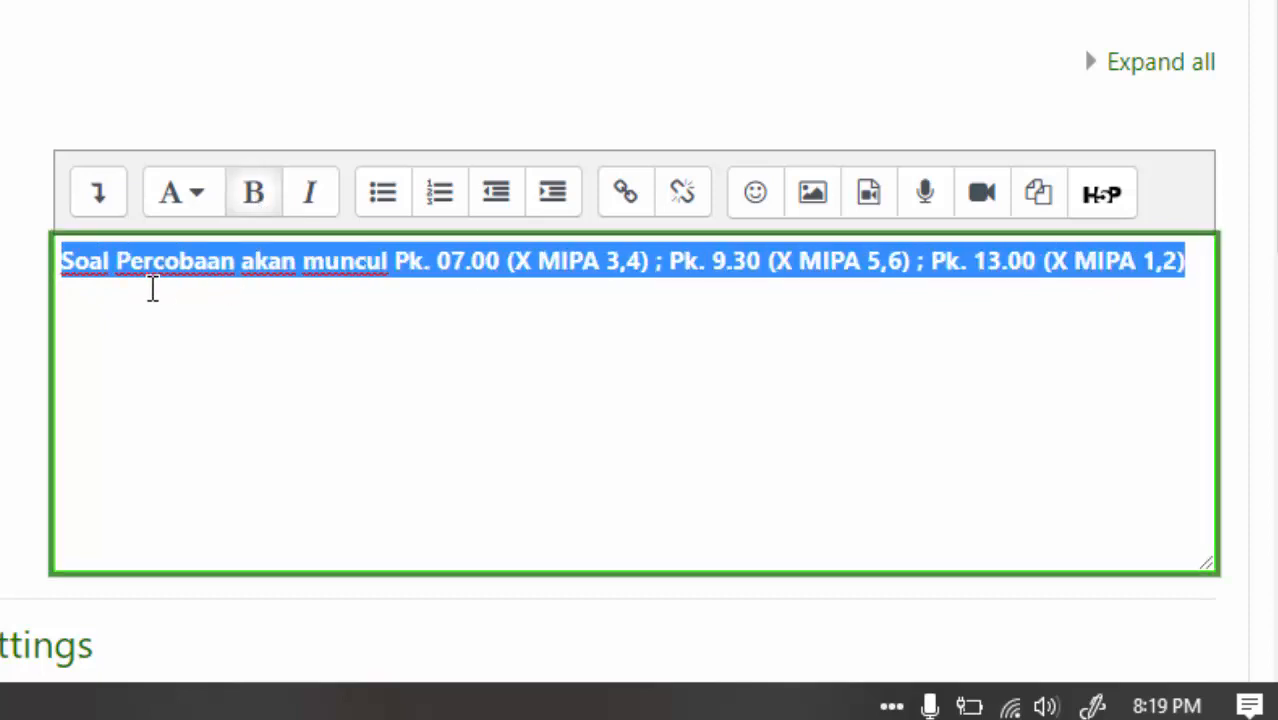
left_click(226, 296)
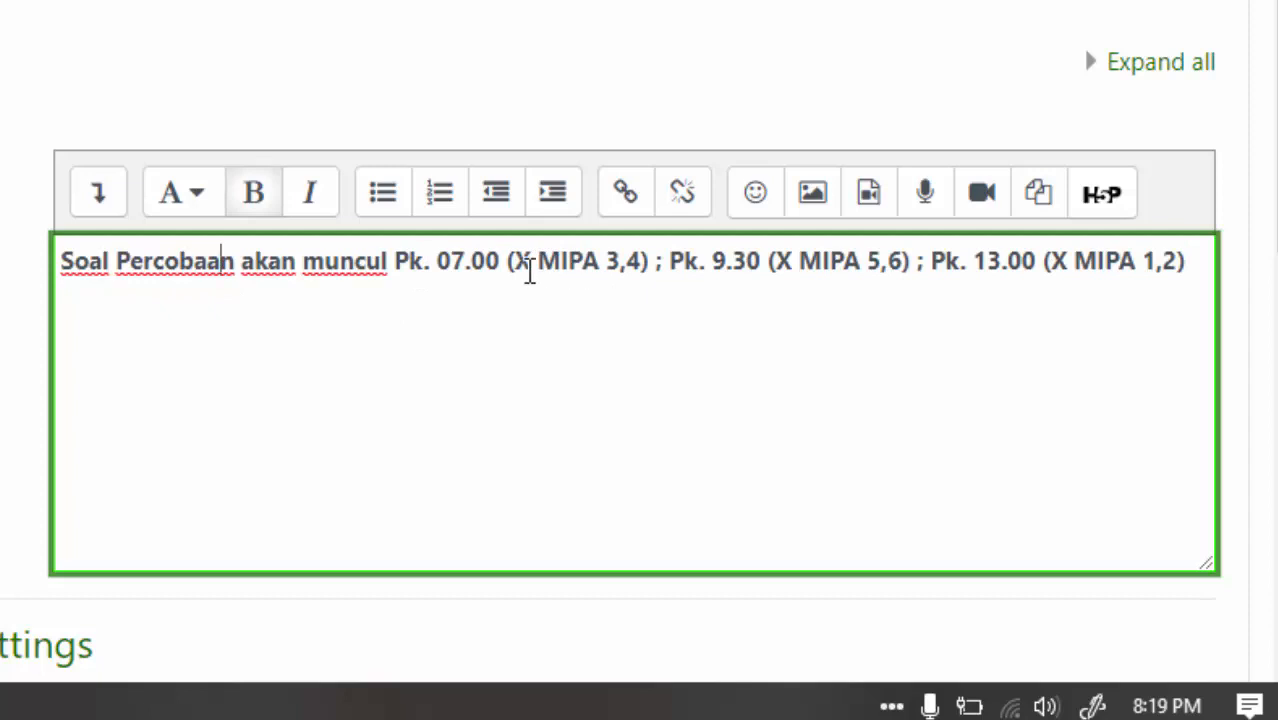
left_click(394, 262)
type("mul")
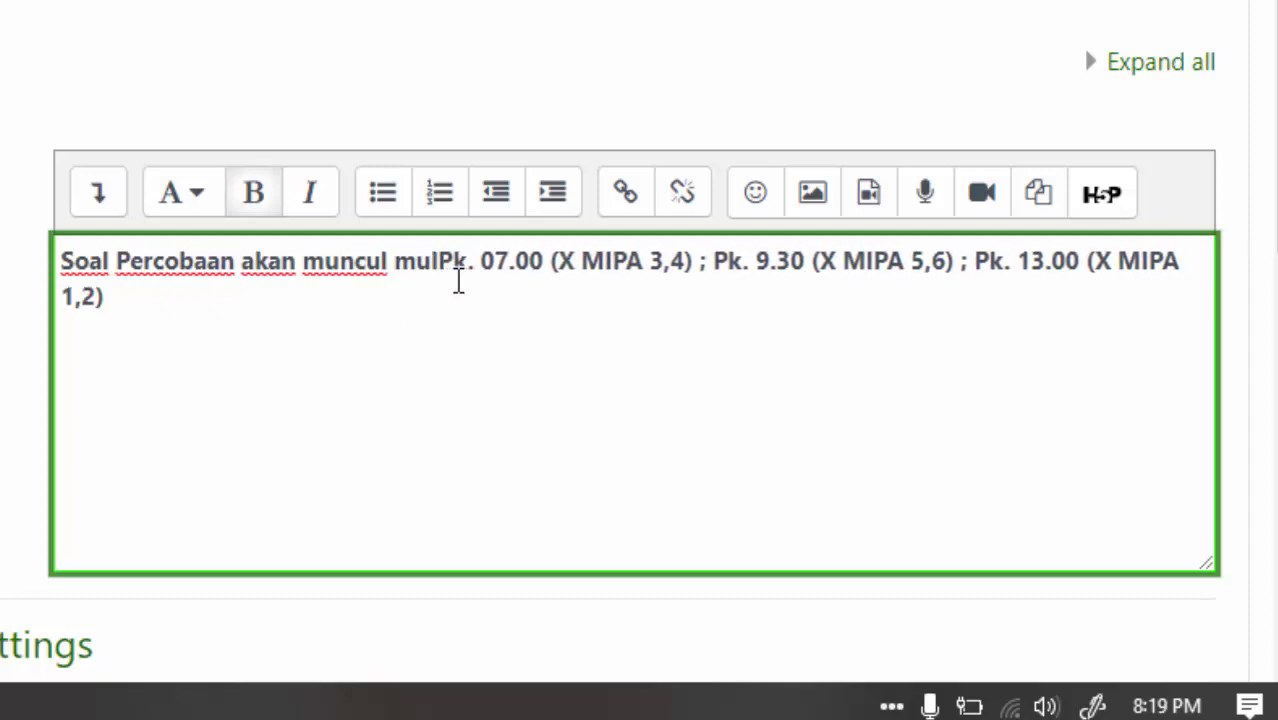
type("ai")
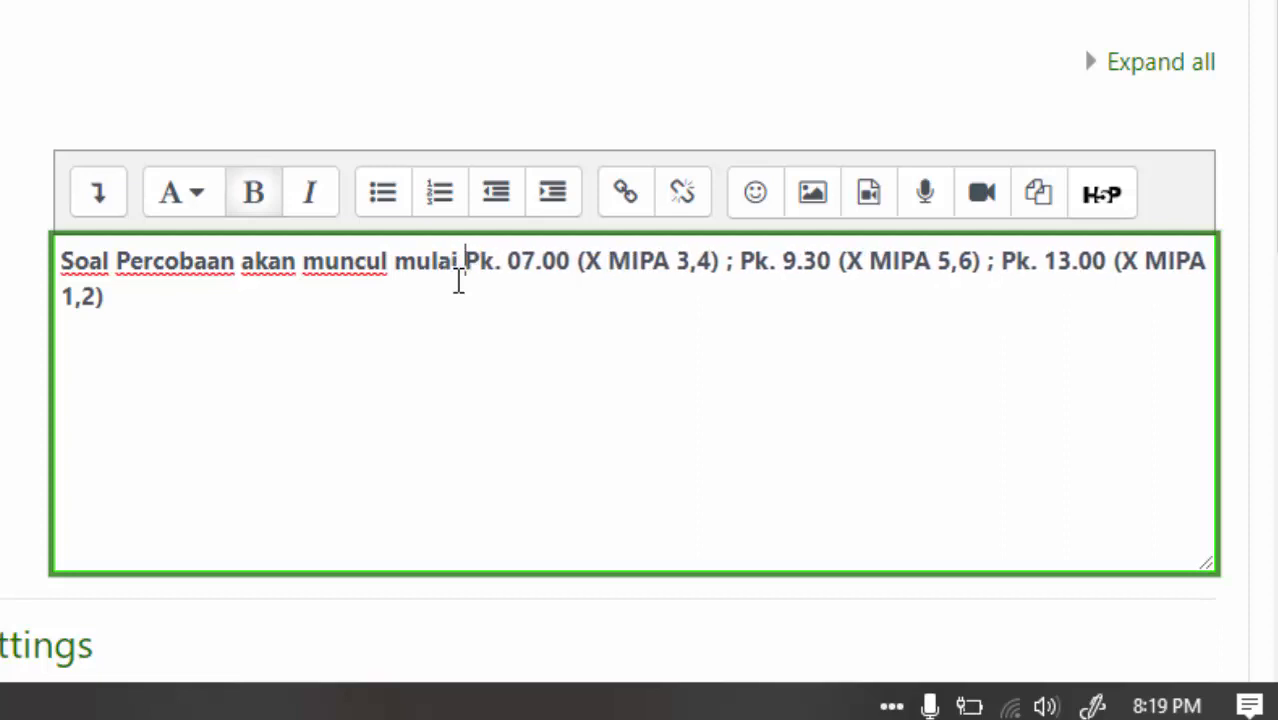
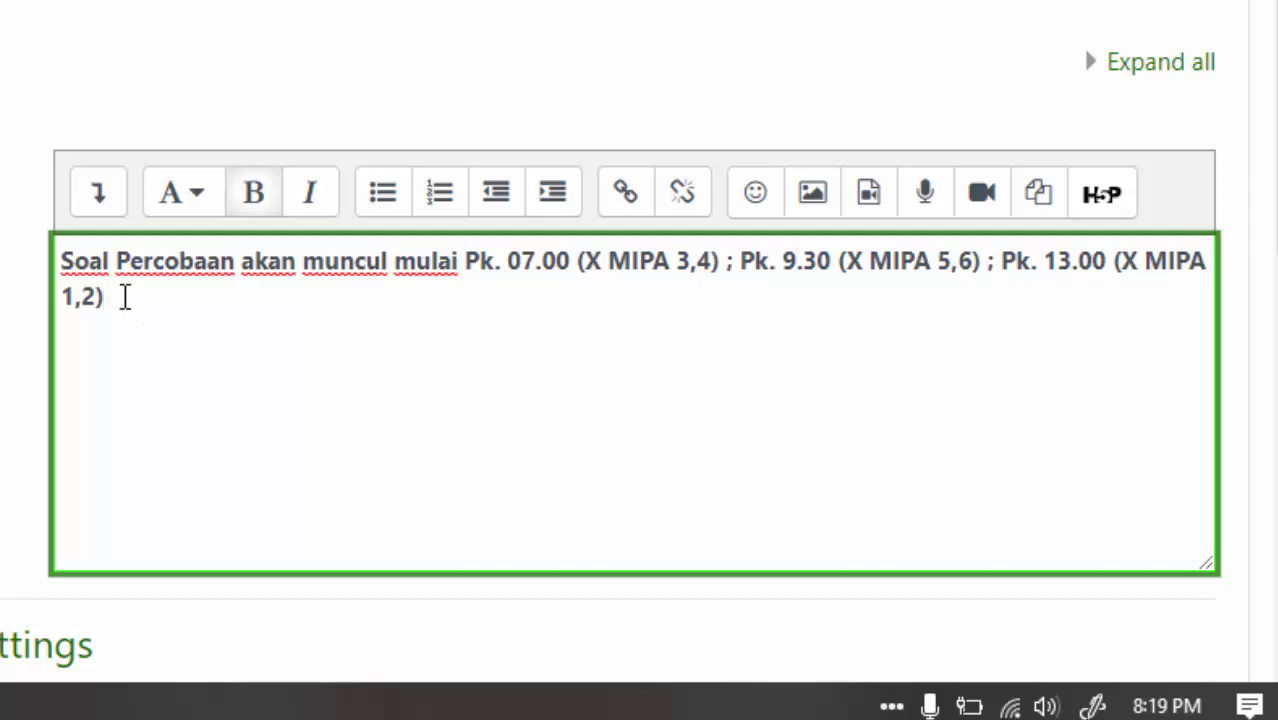
Apply the Heading (small) style to the label text, then save the label and return to the course
left_click(190, 198)
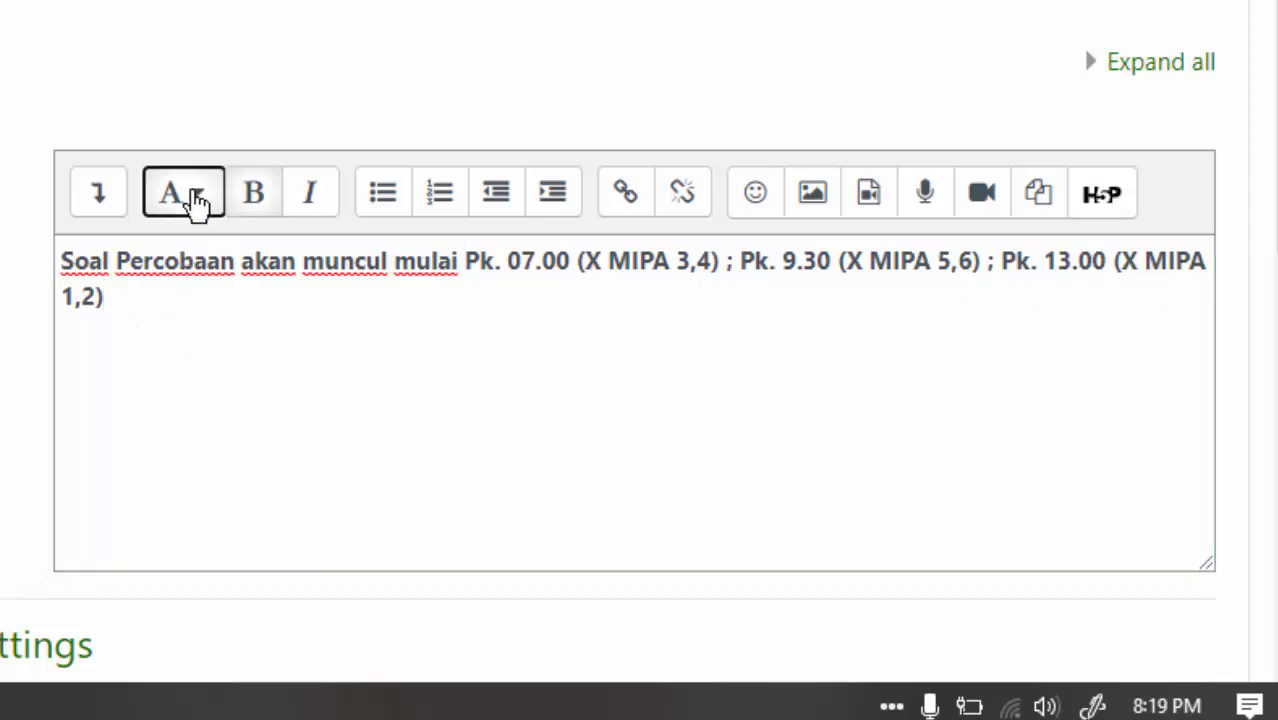
left_click(100, 198)
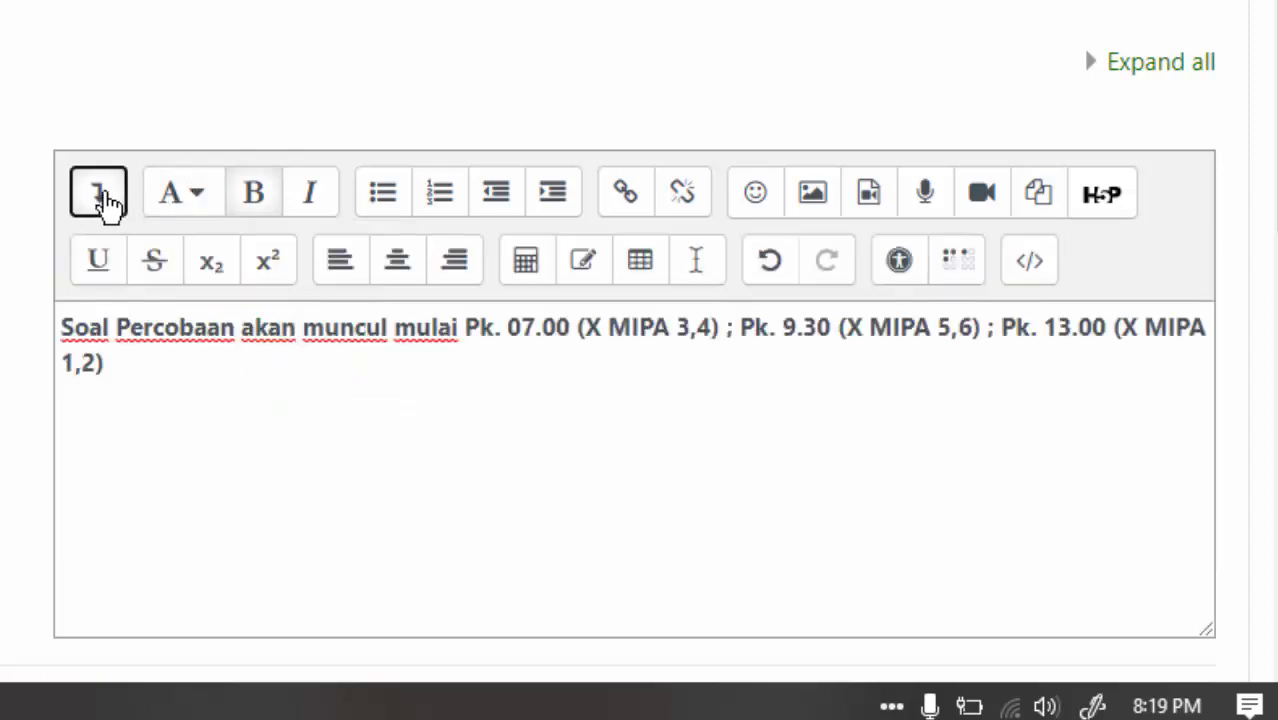
left_click(184, 200)
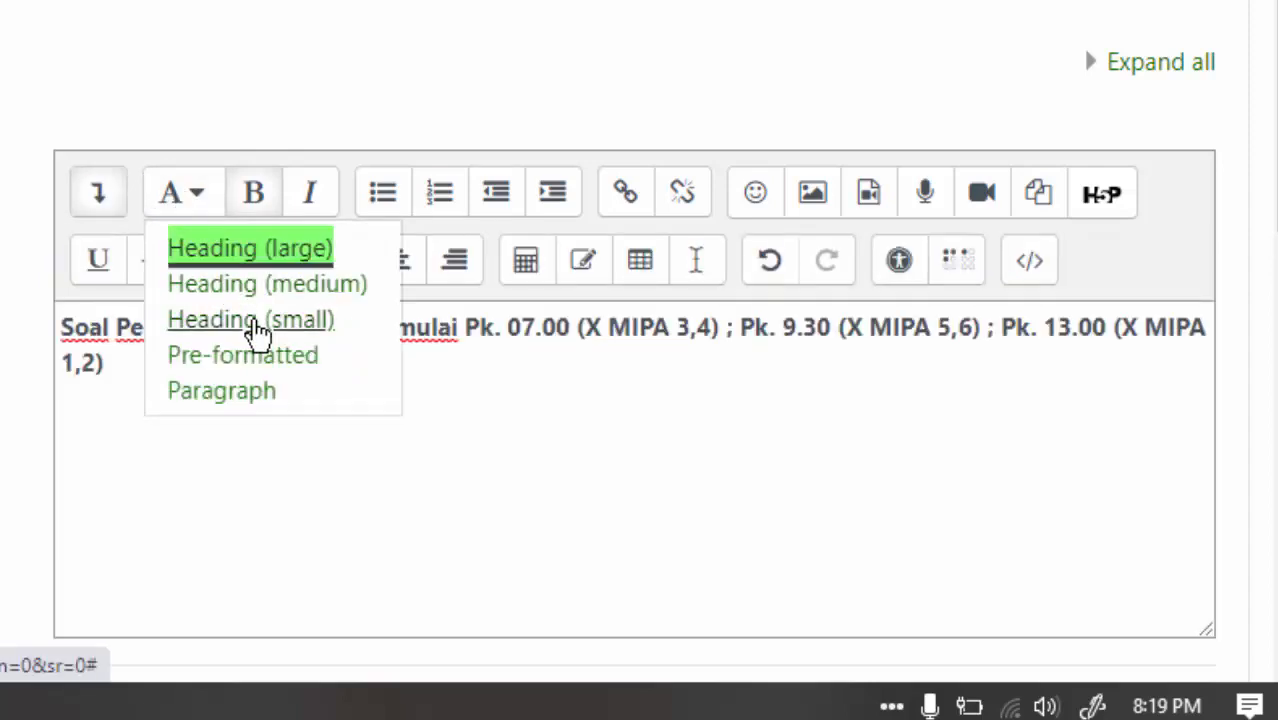
left_click(252, 320)
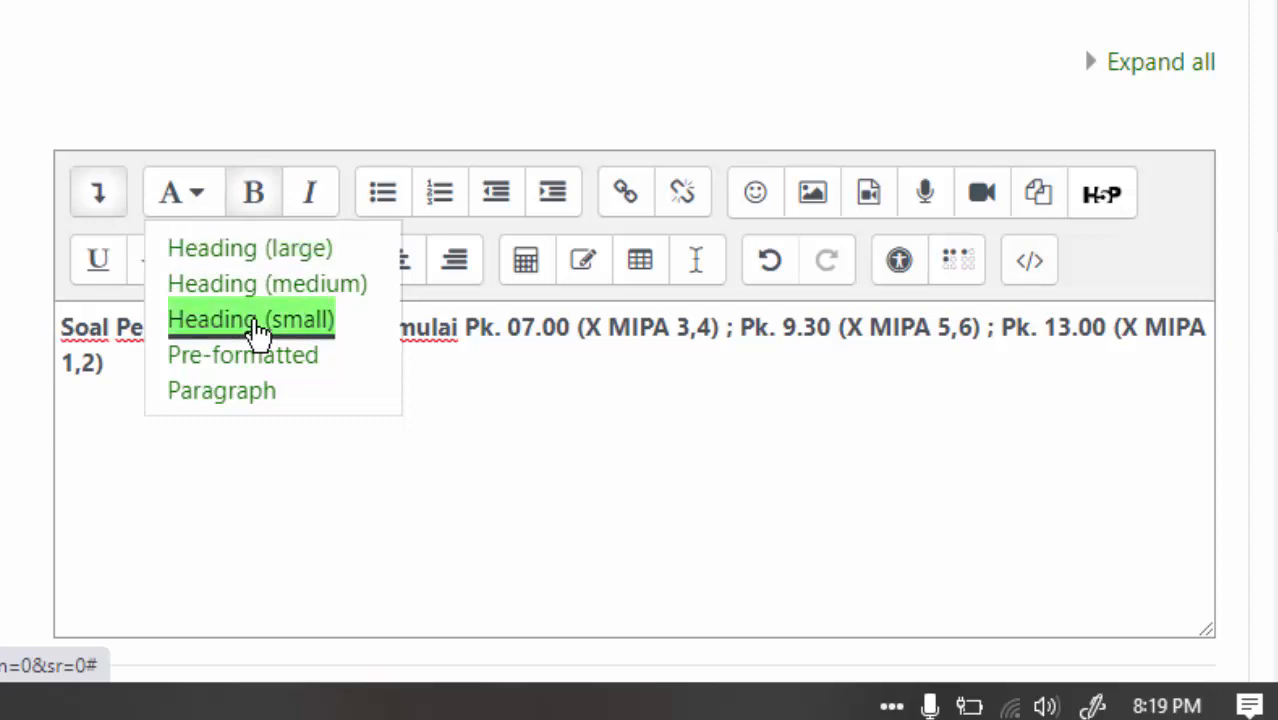
left_click(258, 320)
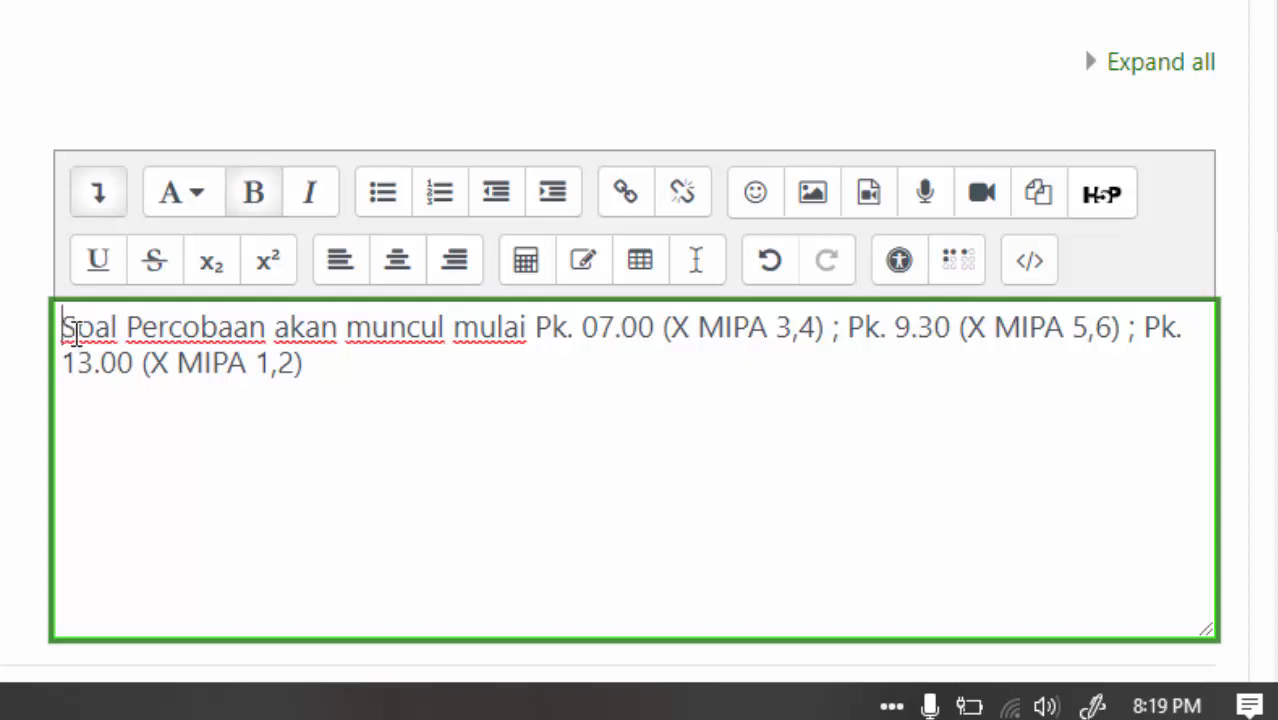
left_click_drag(63, 328, 369, 352)
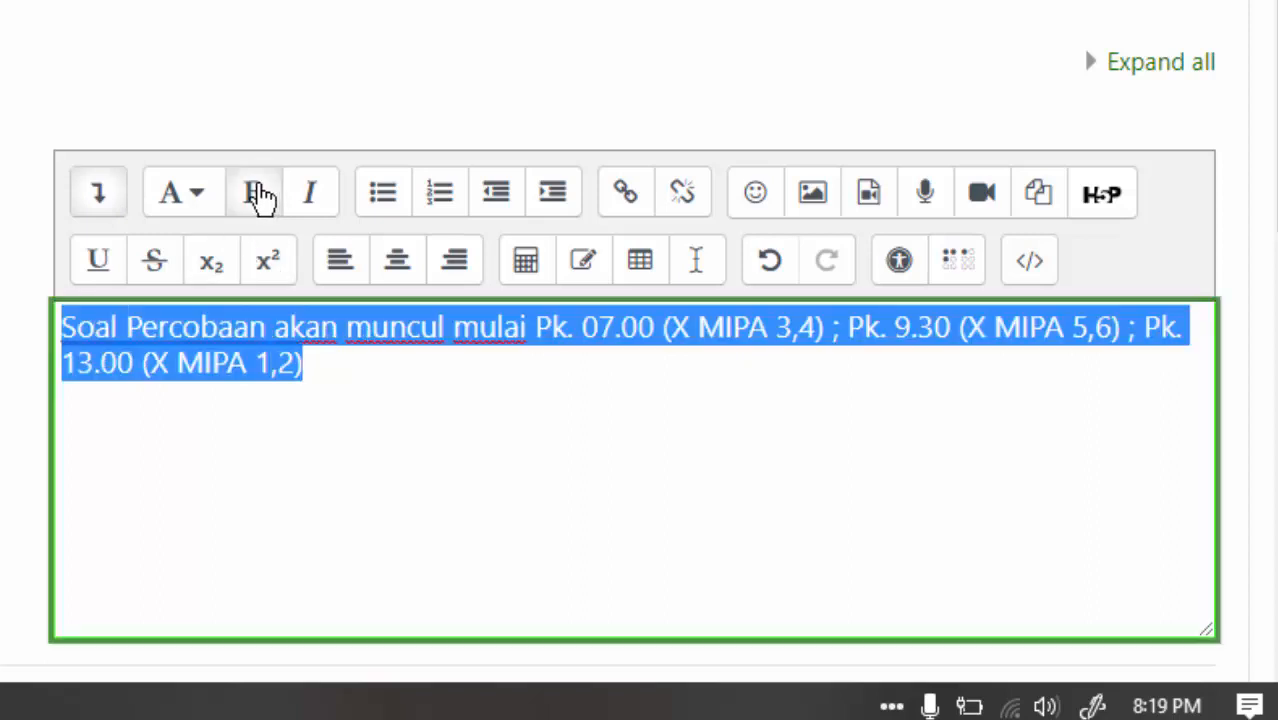
left_click(350, 385)
scroll(420, 388, "down", 10)
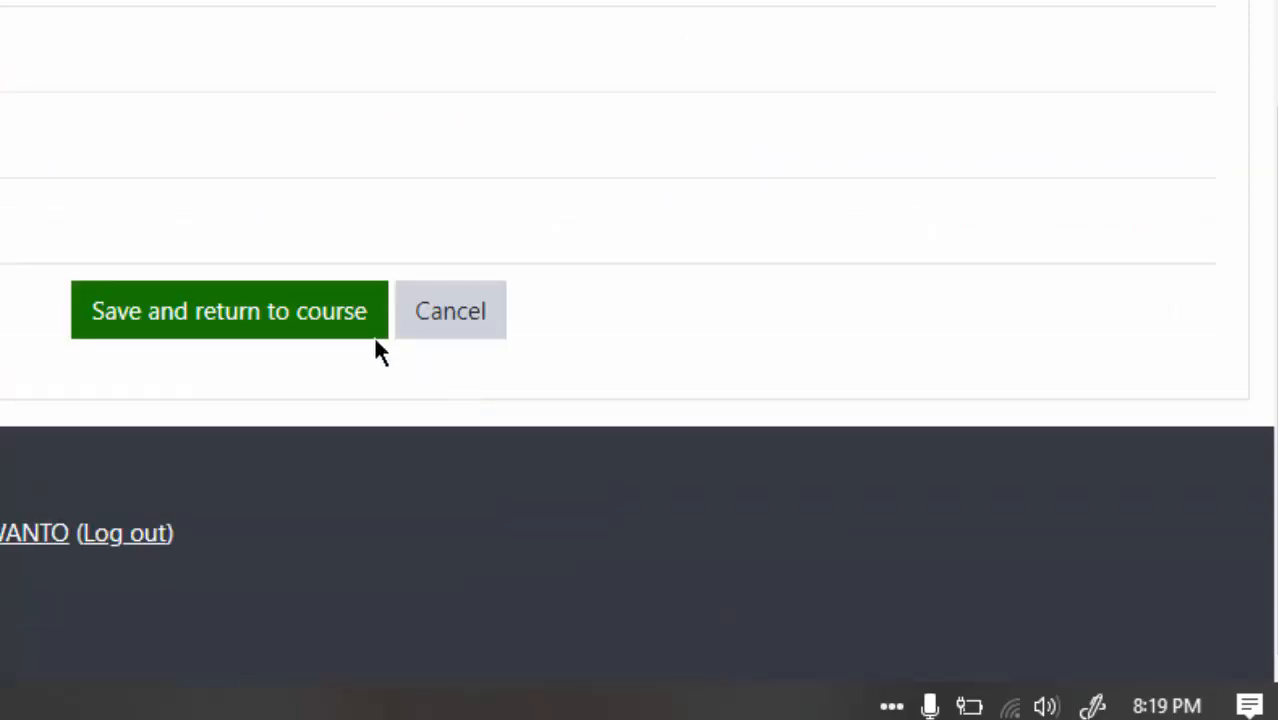
left_click(233, 323)
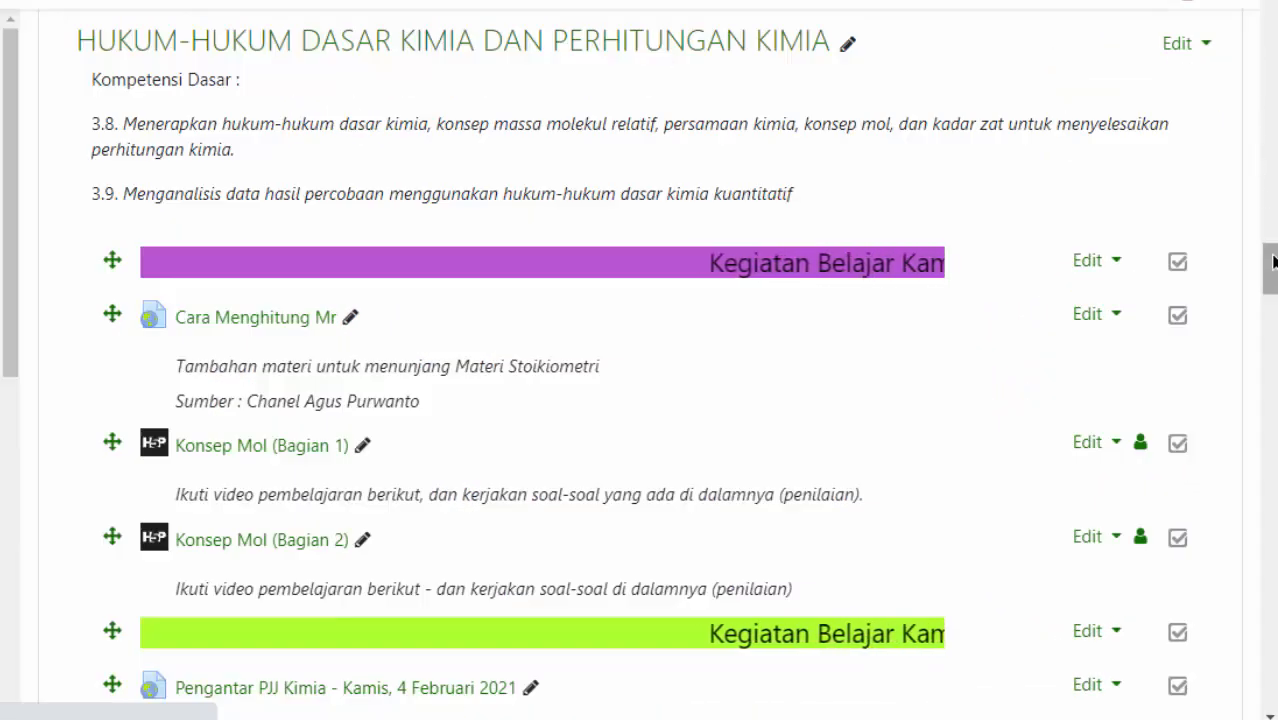
Move the Soal Percobaan schedule label directly above the SOAL PERCOBAAN quiz in the chemistry calculations section
scroll(1262, 197, "down", 20)
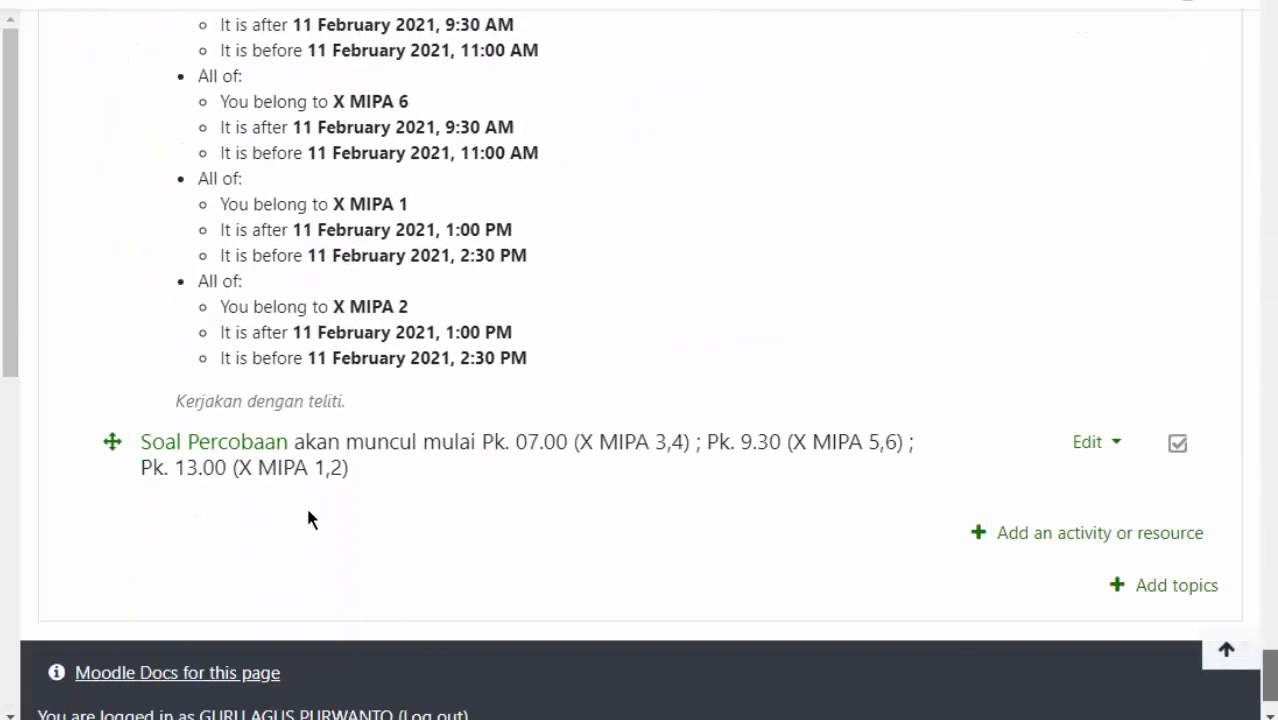
scroll(340, 516, "up", 3)
scroll(355, 508, "down", 2)
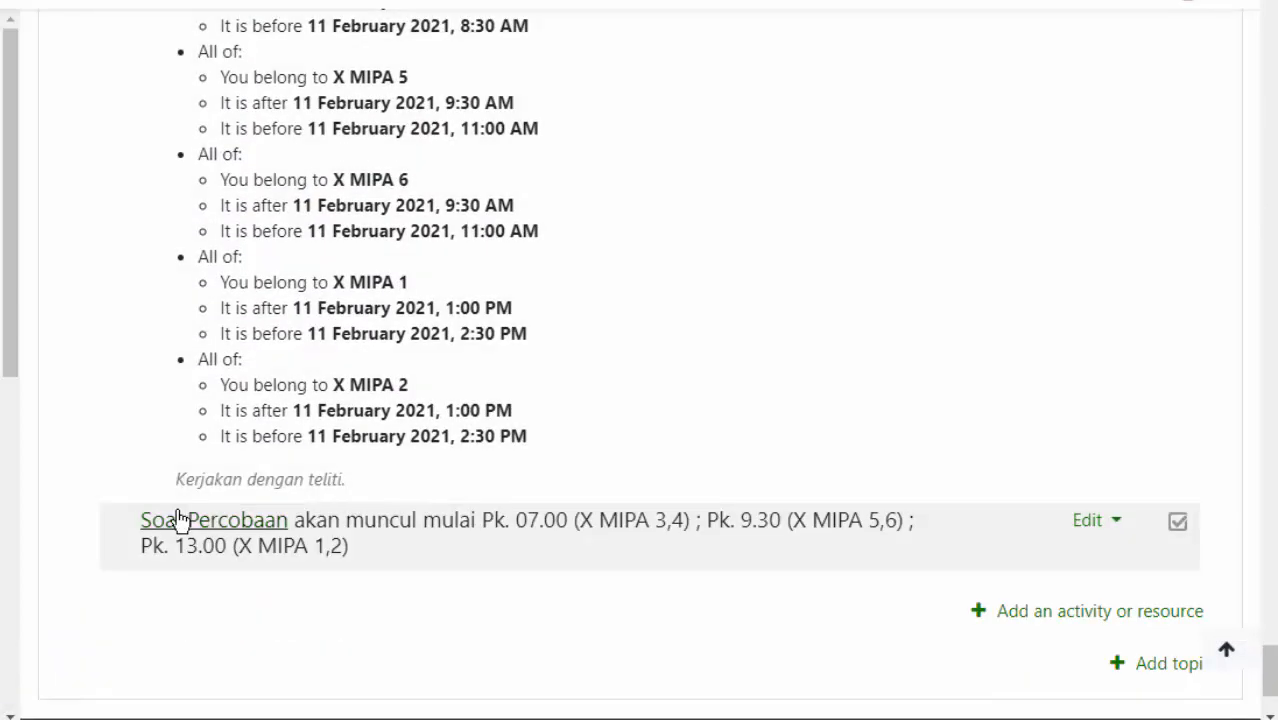
left_click_drag(114, 522, 184, 18)
scroll(251, 32, "up", 2)
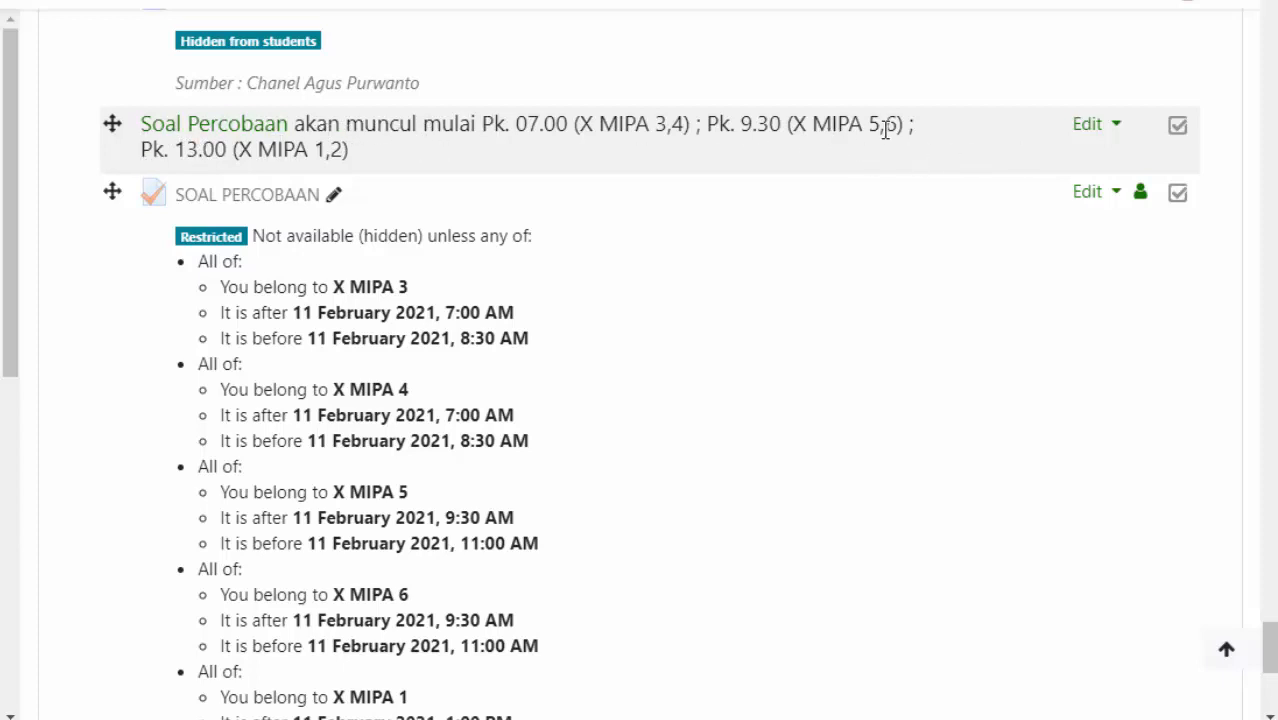
Open the profile of an X MIPA 3 student from the course participants list
scroll(938, 147, "up", 4)
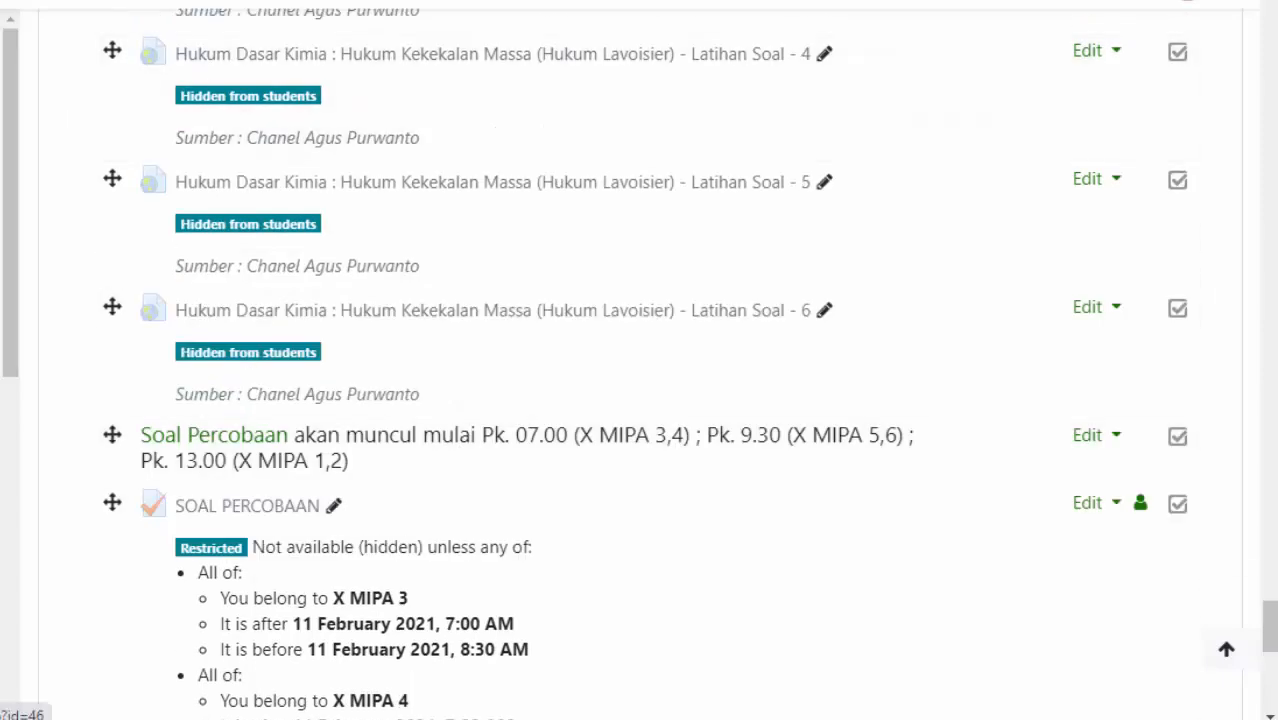
left_click(125, 201)
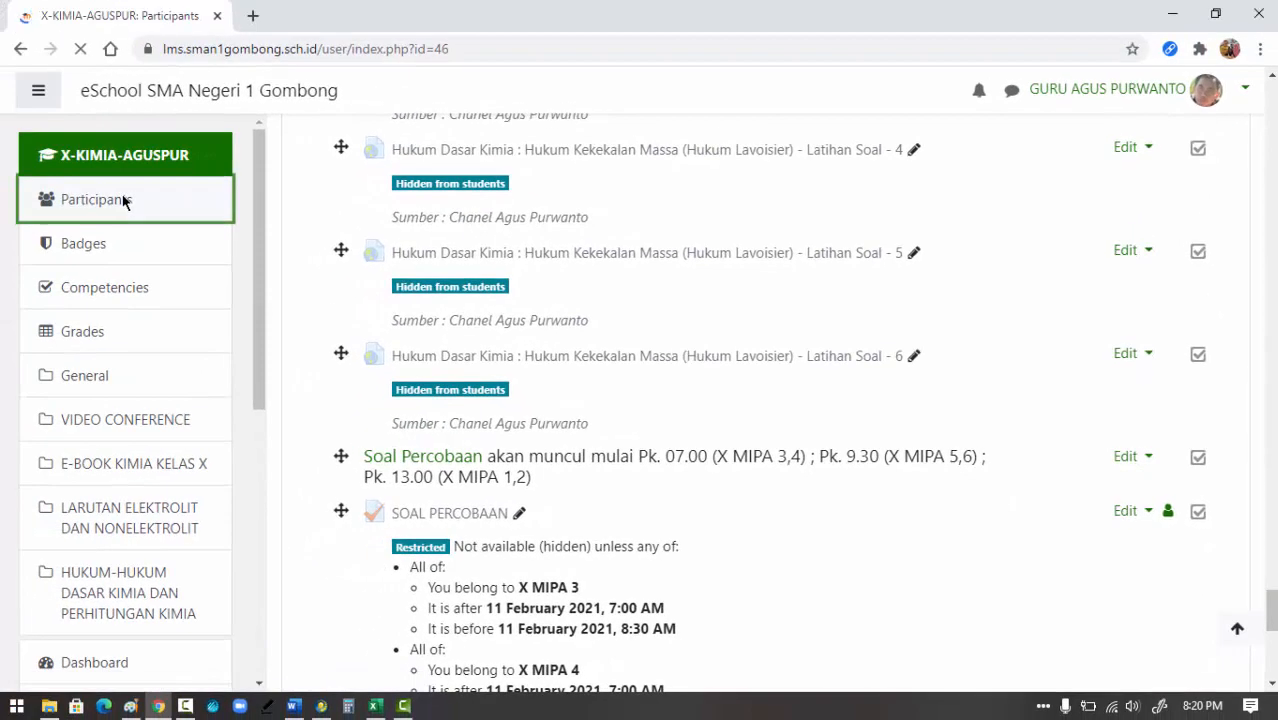
scroll(620, 280, "down", 7)
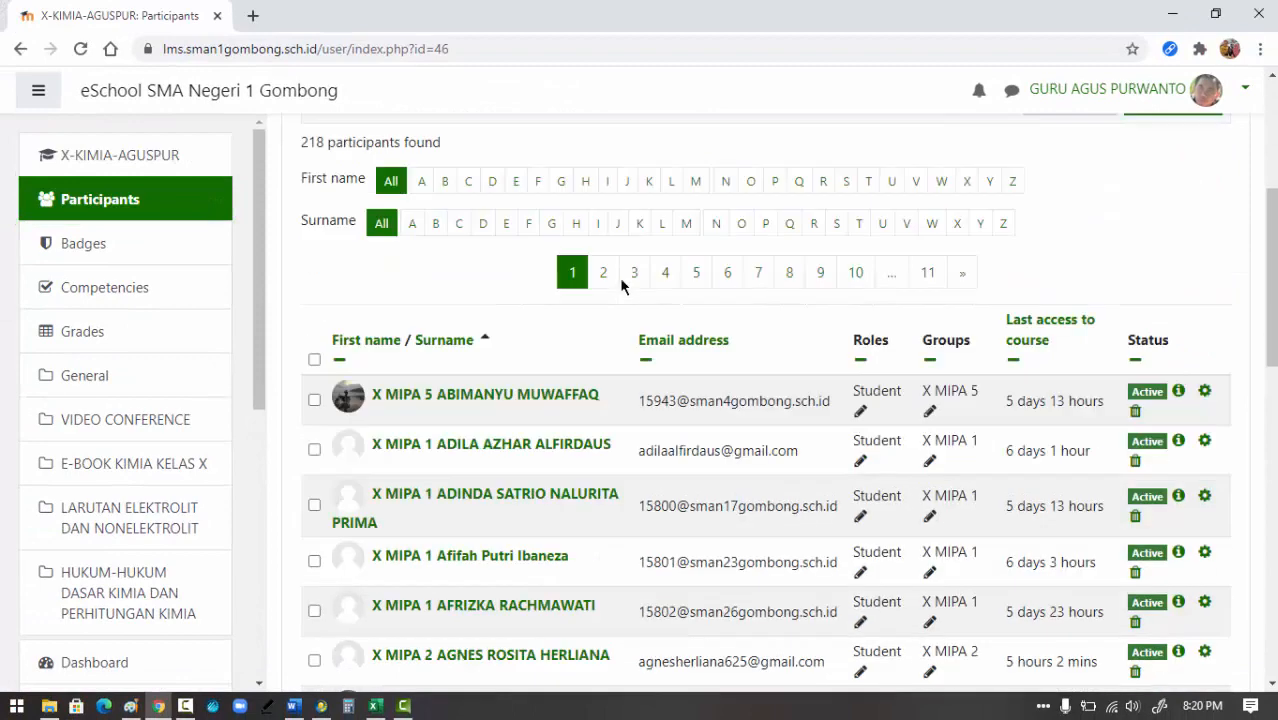
scroll(600, 295, "down", 2)
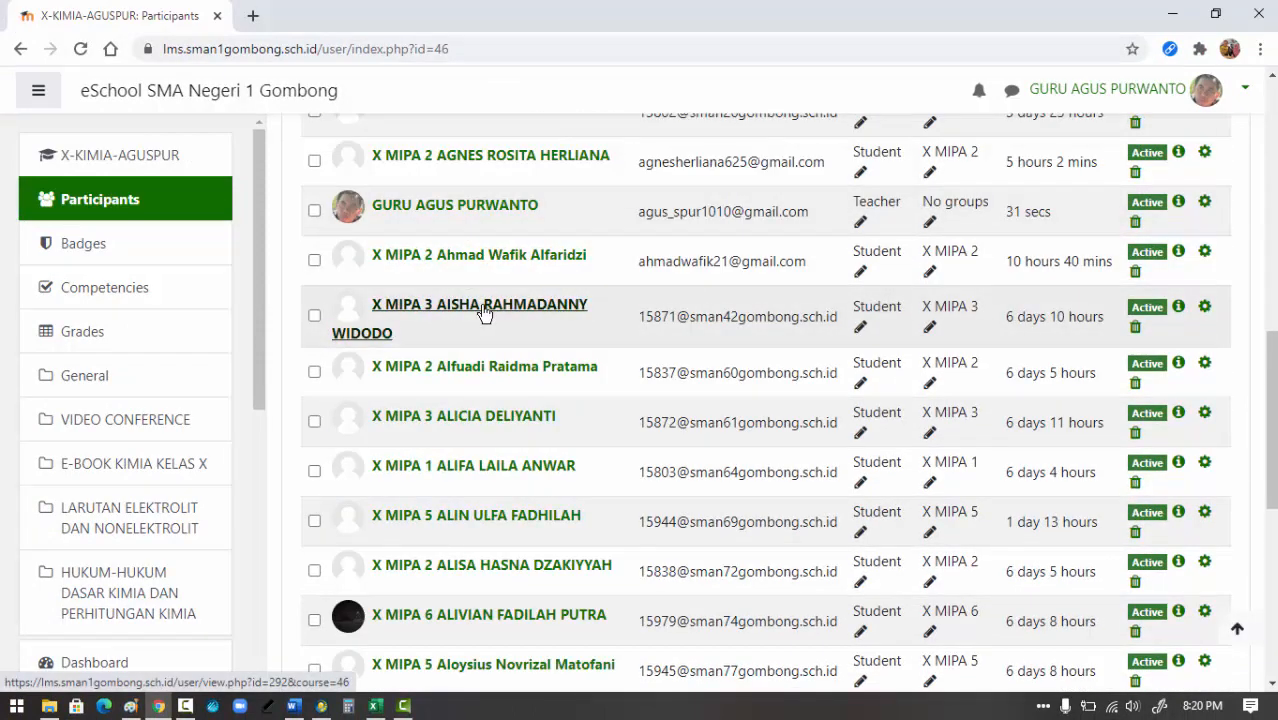
right_click(483, 313)
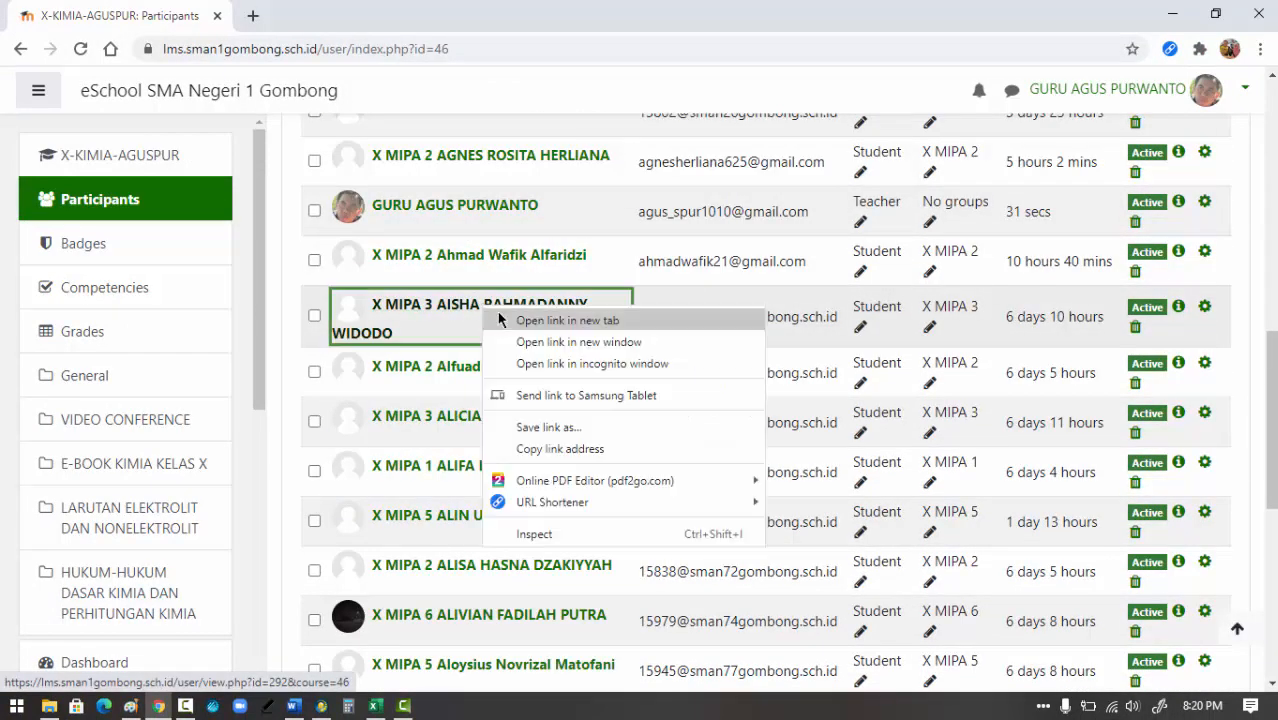
left_click(423, 307)
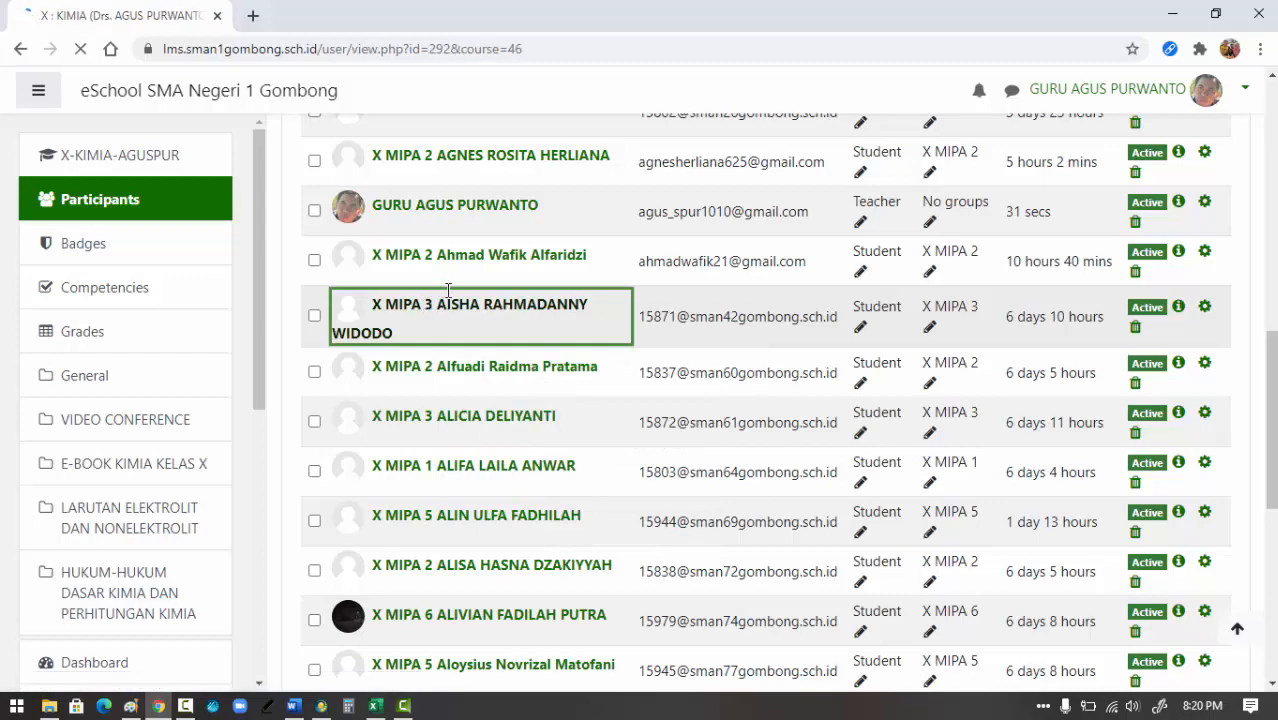
Log in as the X MIPA 3 student and continue to the course page
scroll(787, 294, "down", 7)
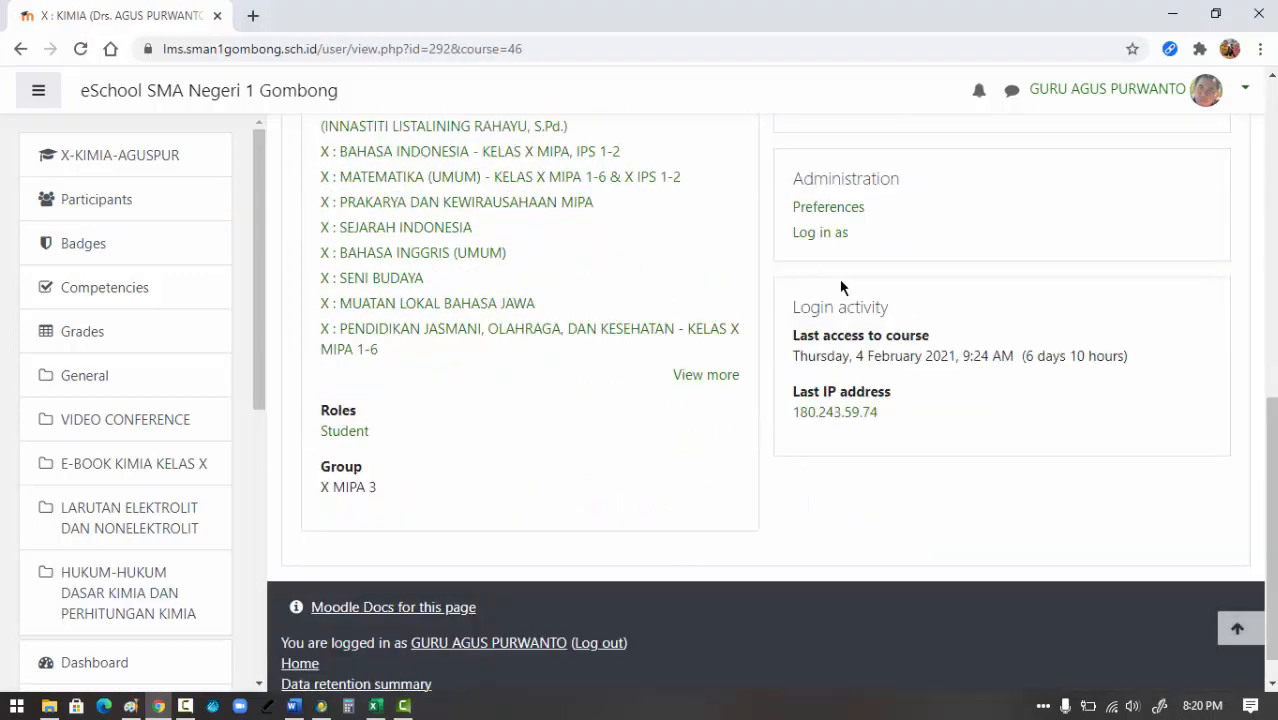
left_click(821, 234)
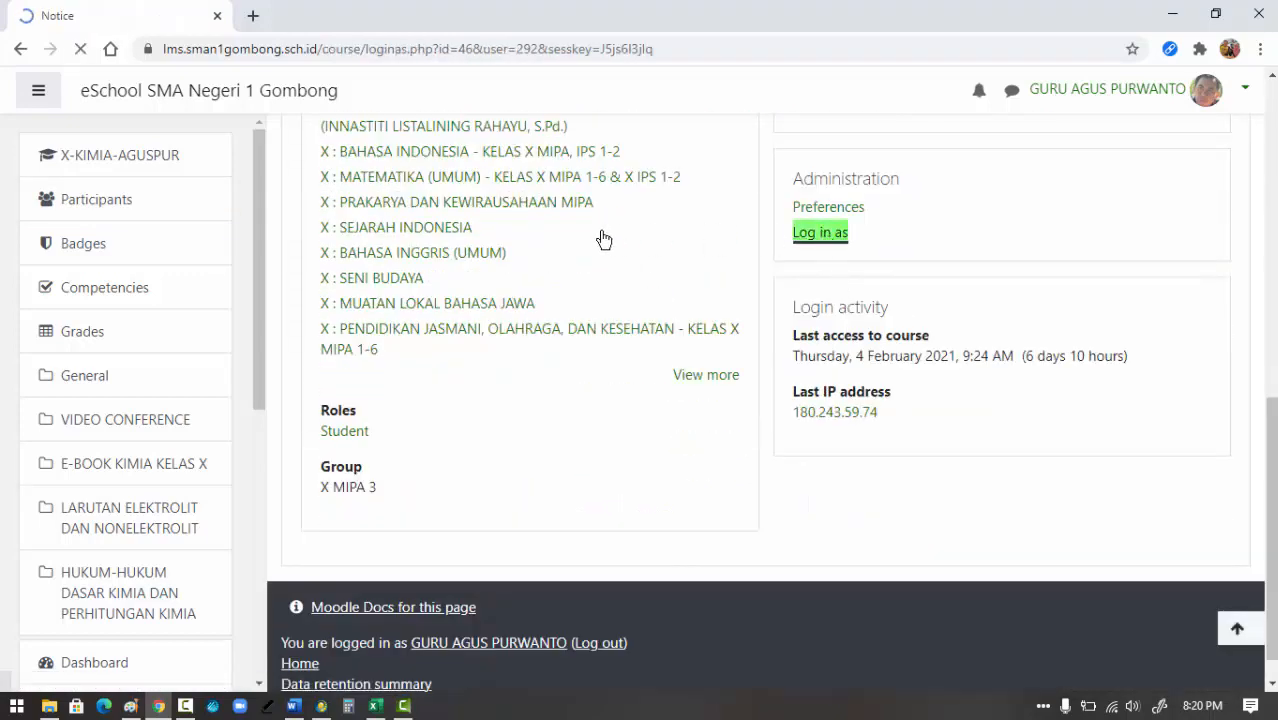
left_click(650, 420)
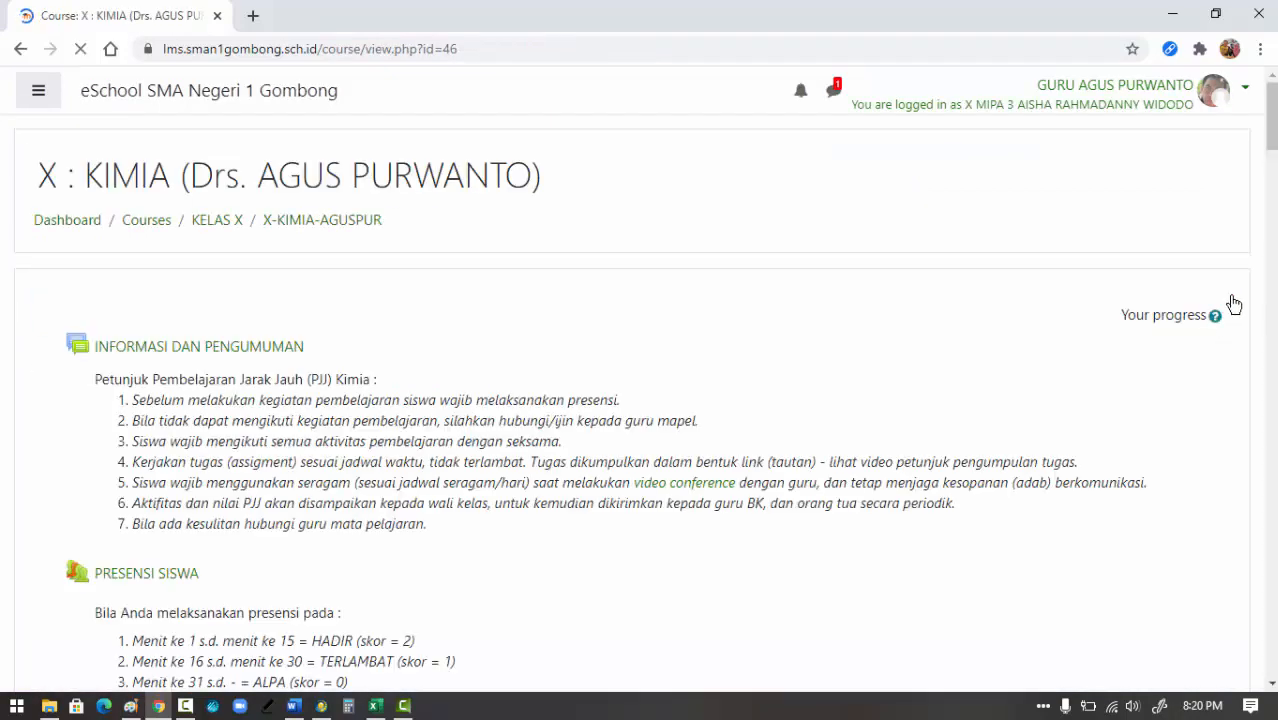
Examine the schedule label at the end of the course page in the student's view, including the Pk. 9.30 (X MIPA 5,6) entry
left_click_drag(1272, 126, 1272, 401)
scroll(187, 614, "down", 15)
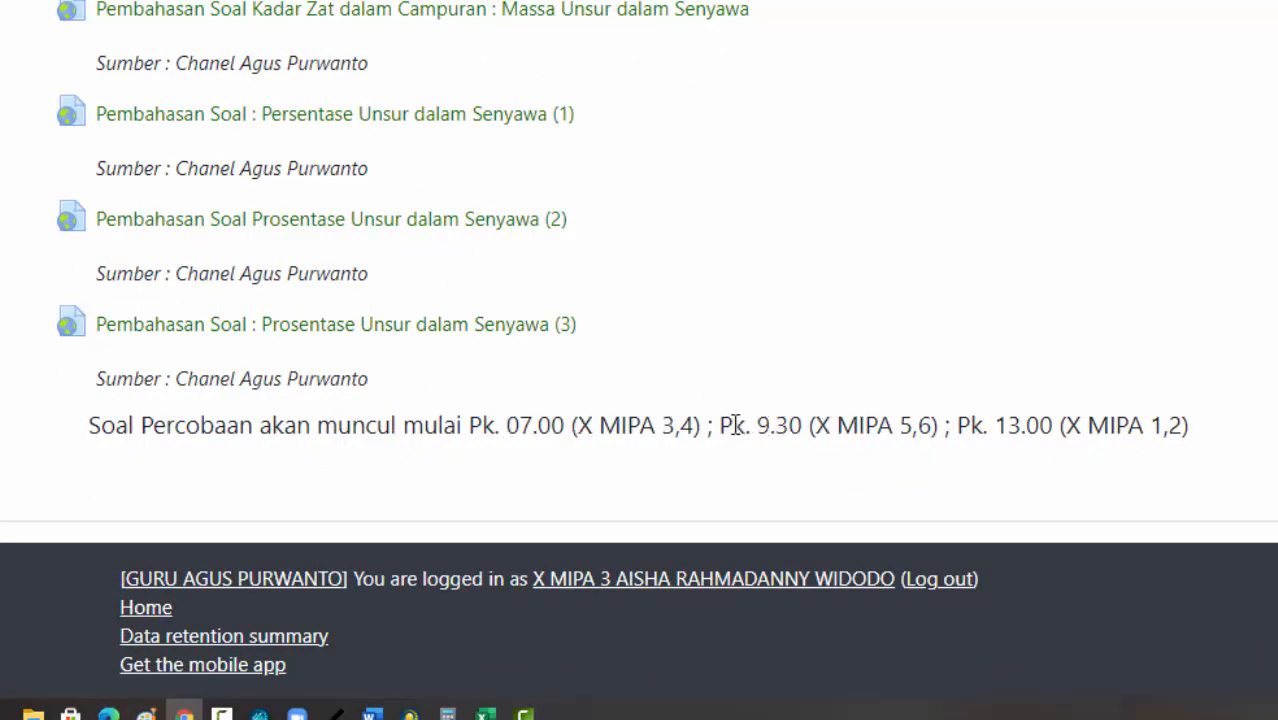
left_click_drag(829, 425, 899, 451)
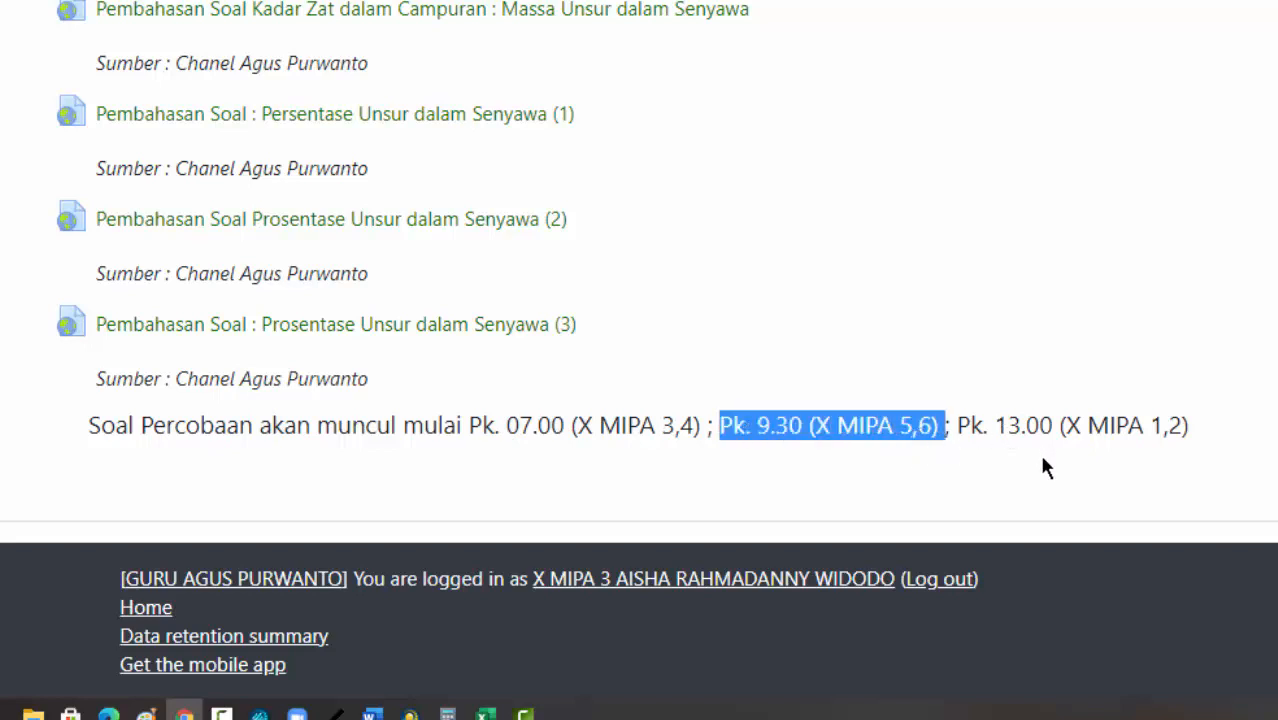
left_click(920, 463)
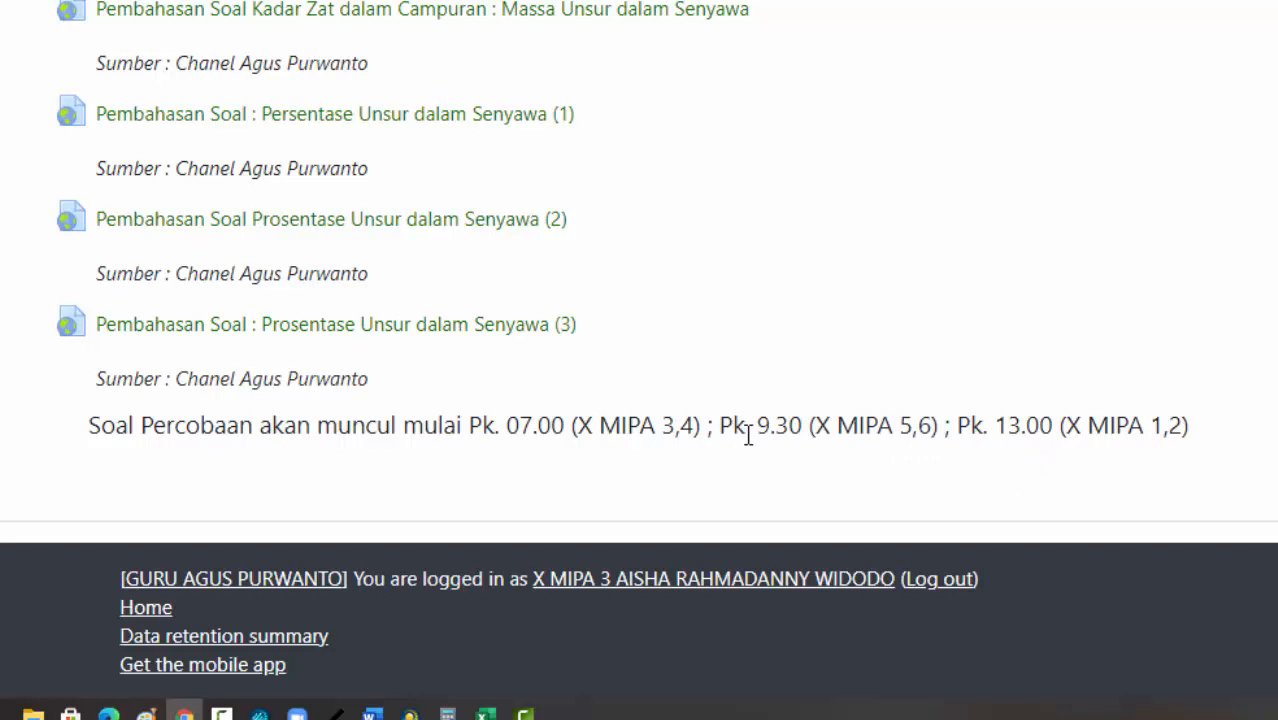